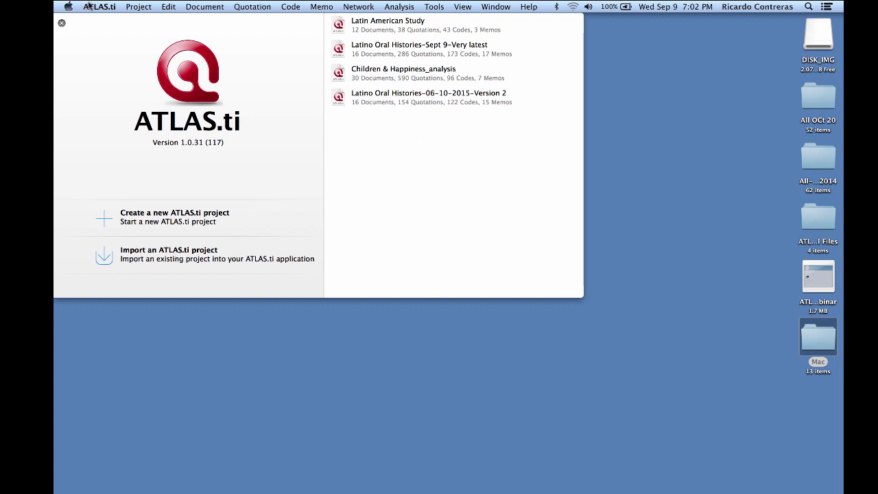
left_click(136, 10)
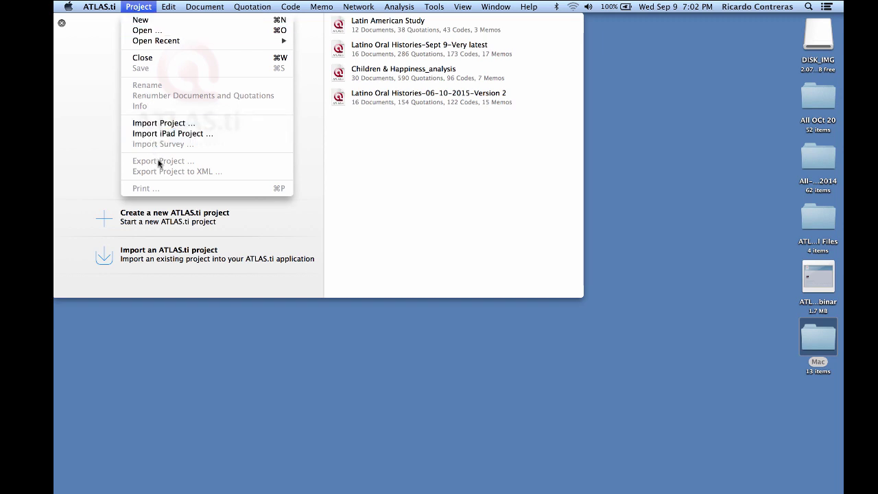
left_click(96, 149)
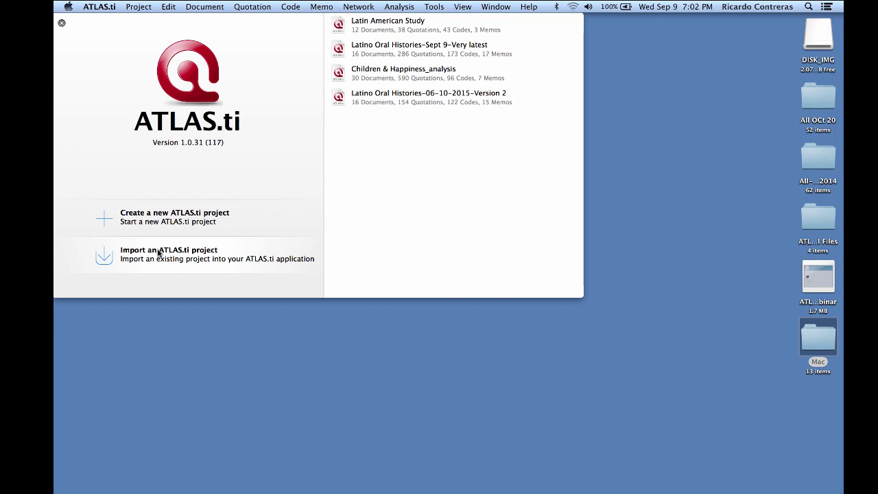
mouse_move(489, 489)
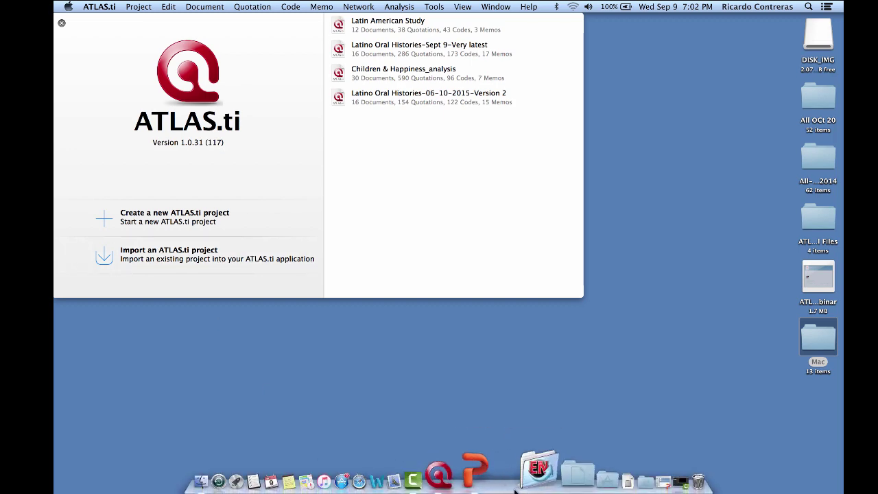
left_click(559, 479)
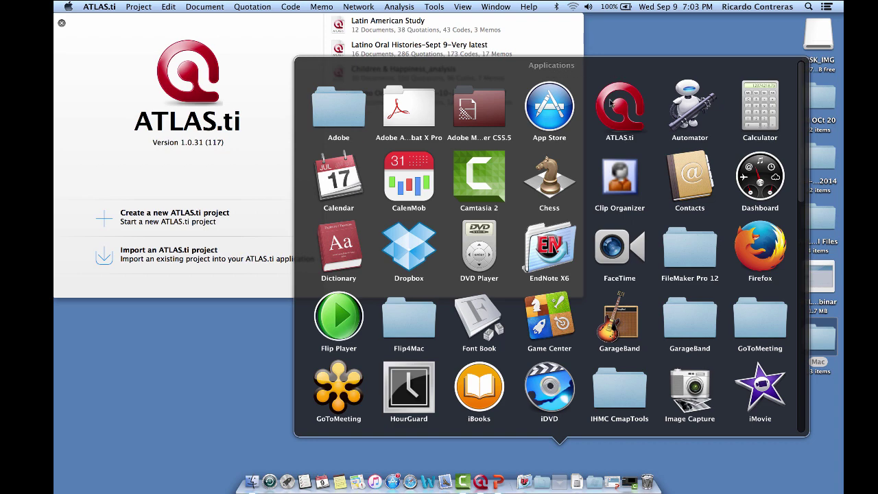
left_click(255, 163)
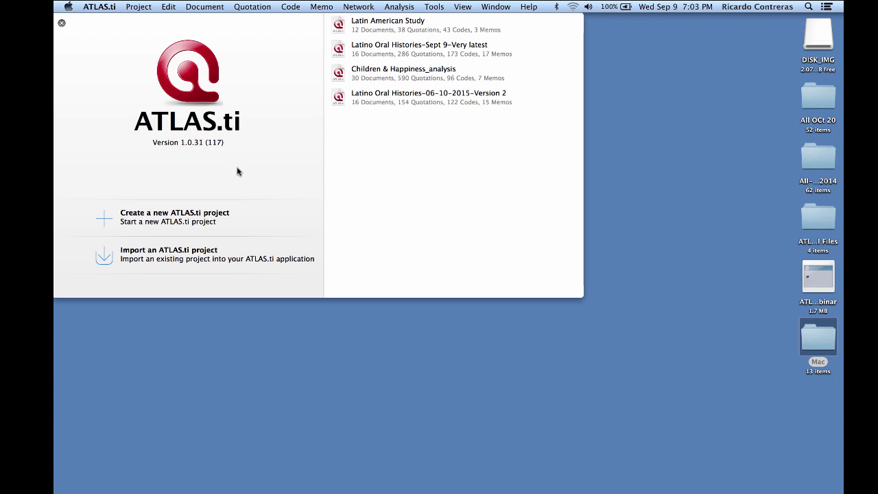
Create a new project named "The Health Services Study" and enlarge its window to fill the screen.
left_click(198, 214)
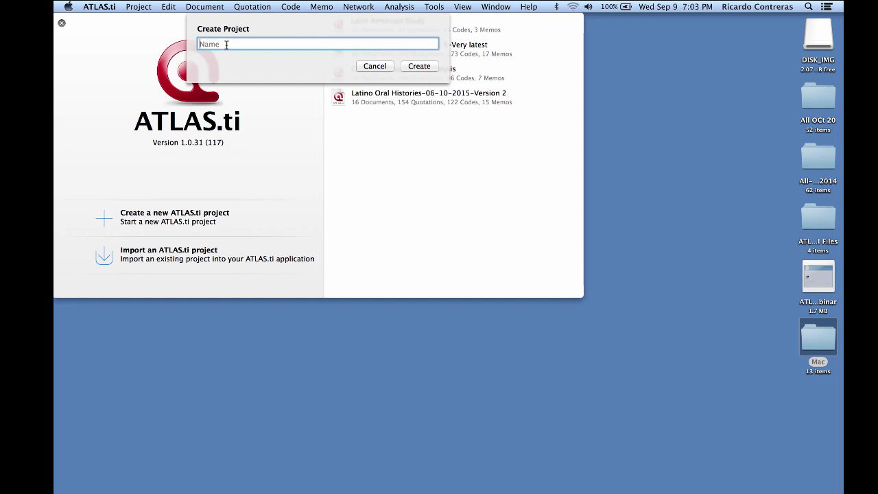
type("Teh")
key("BackSpace")
key("BackSpace")
type("he Health Services Study")
key("Return")
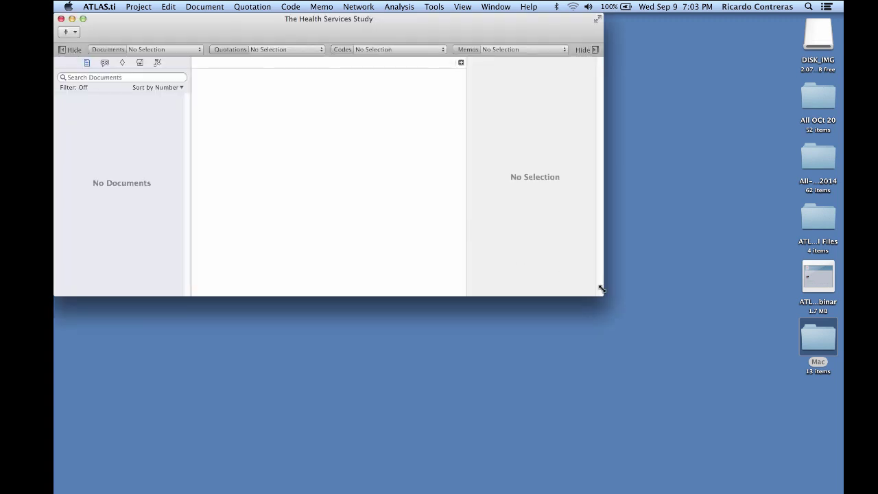
left_click_drag(602, 295, 842, 490)
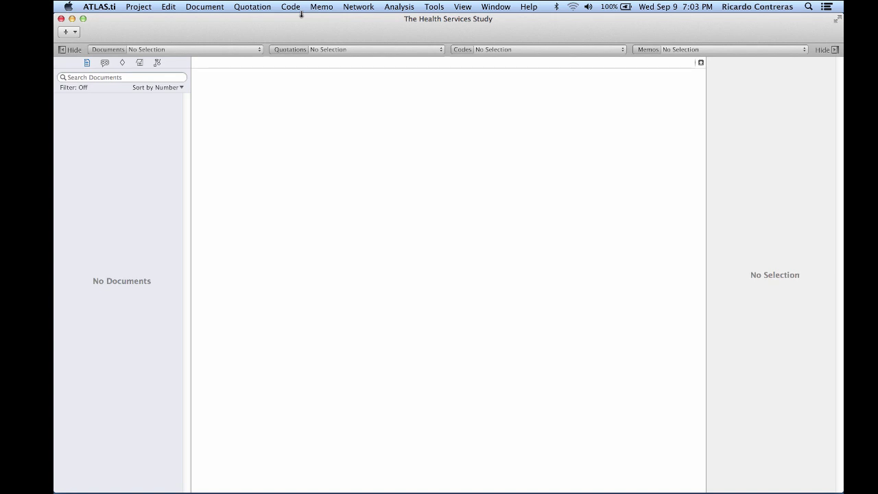
Examine the project's Documents, Quotations, Codes and Memos selectors and the options for adding new items.
left_click(145, 51)
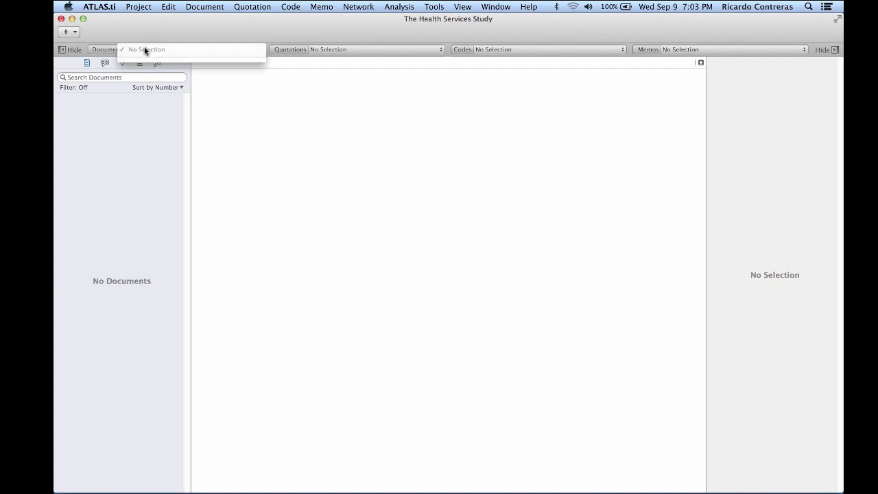
left_click(301, 52)
left_click(310, 51)
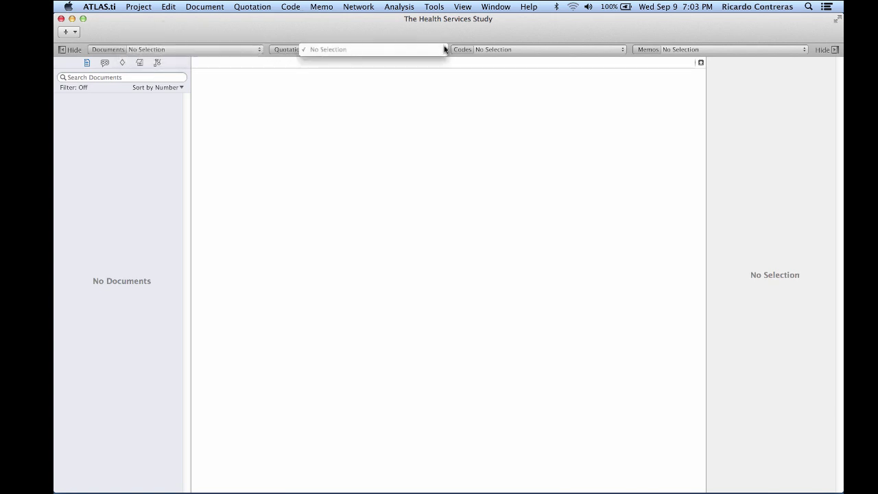
left_click(479, 51)
left_click(485, 50)
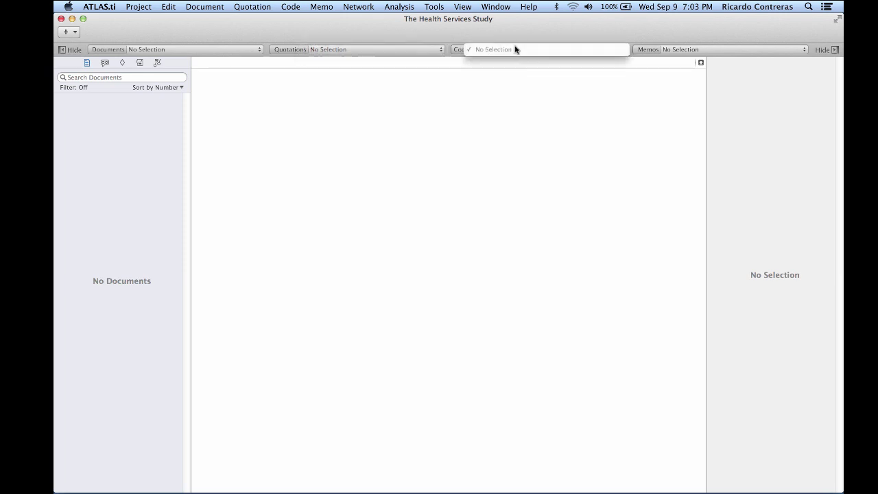
left_click(677, 56)
left_click(677, 53)
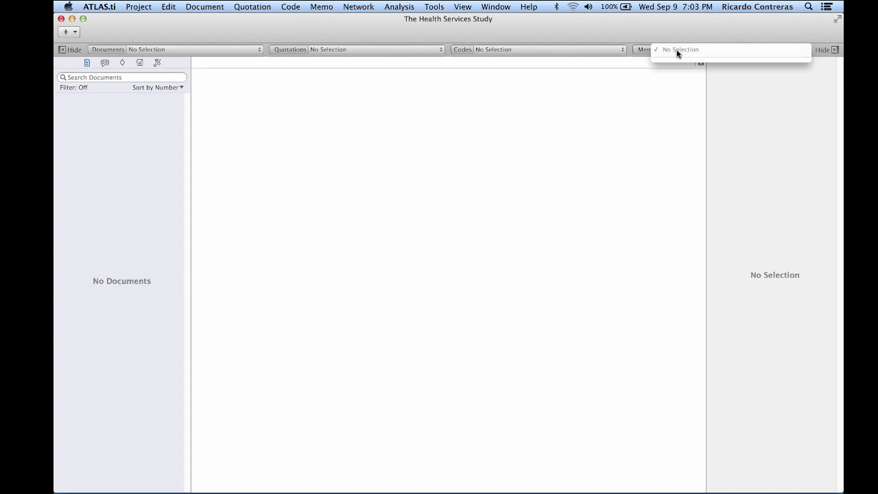
left_click(145, 111)
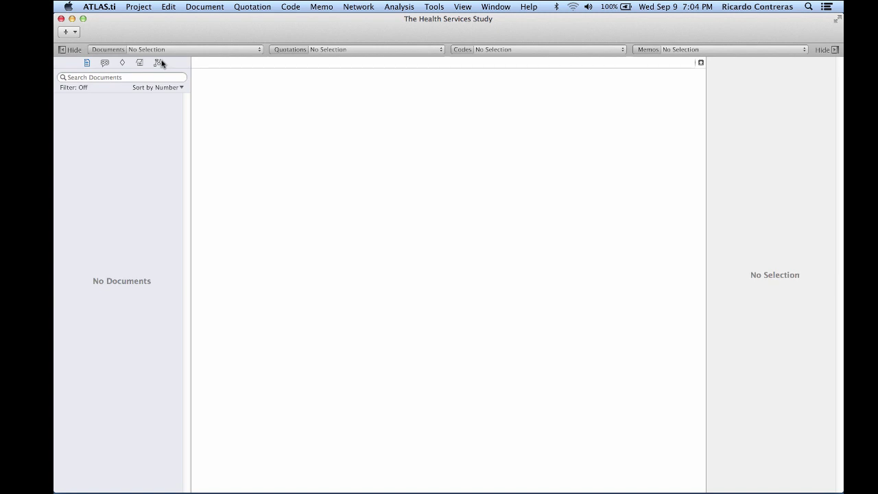
left_click(73, 33)
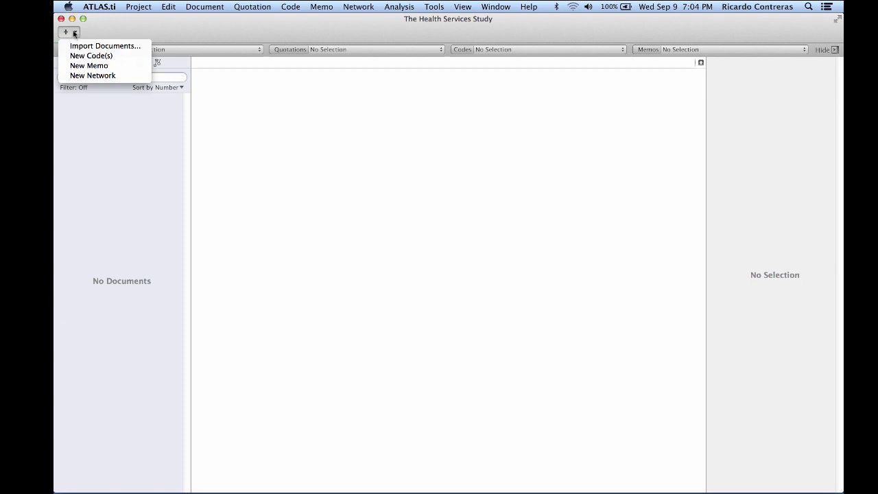
right_click(108, 28)
left_click(100, 23)
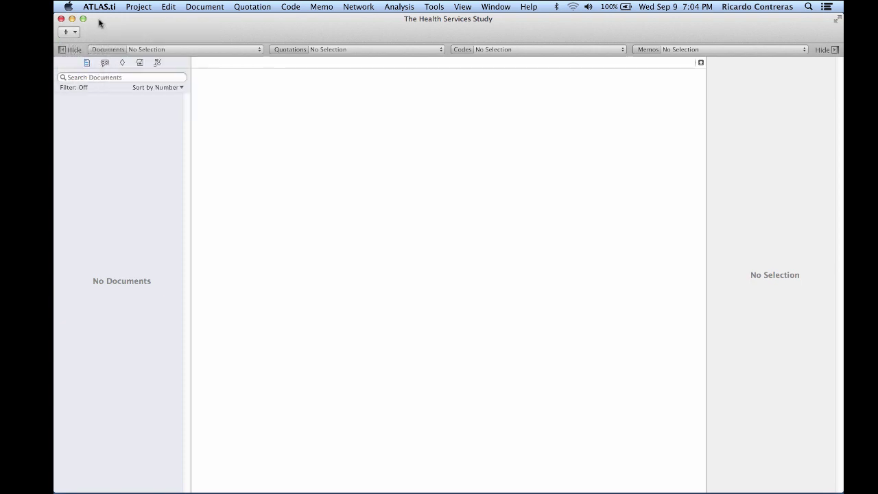
Import the eleven Brazil, Guatemala and WHO study files, including the interviews, PDFs, photo, MP4 video and MP3 audio, into the project.
left_click(191, 8)
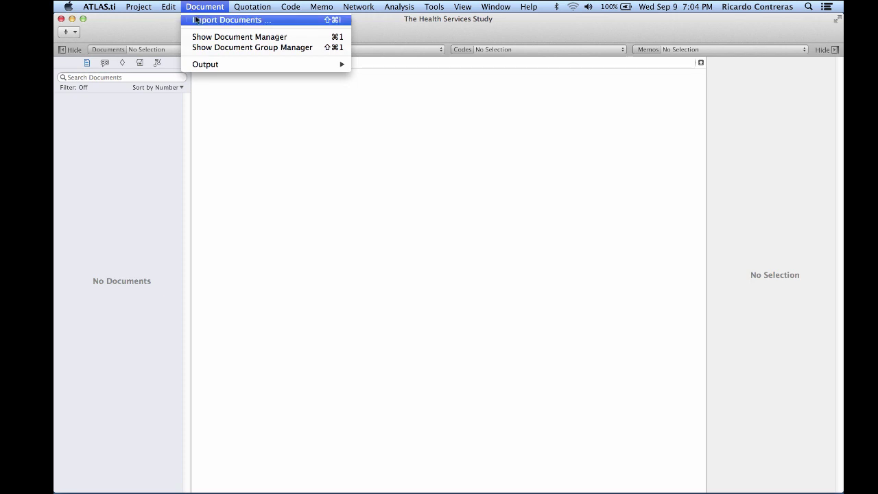
left_click(196, 20)
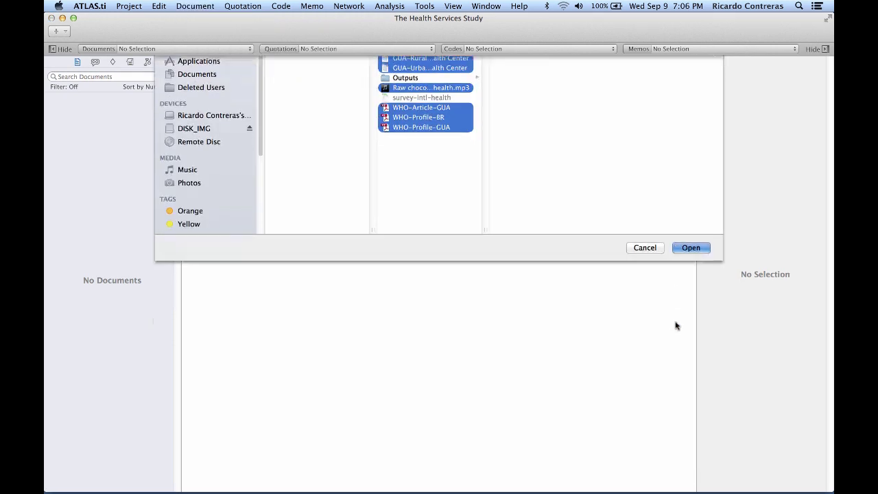
key("Return")
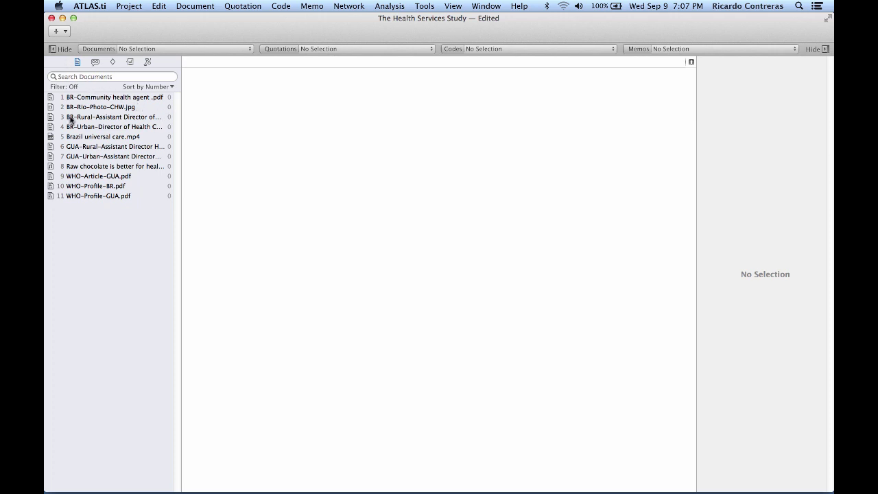
Open the first document and remove the .pdf extension so its name reads "BR-Community health agent".
left_click(105, 98)
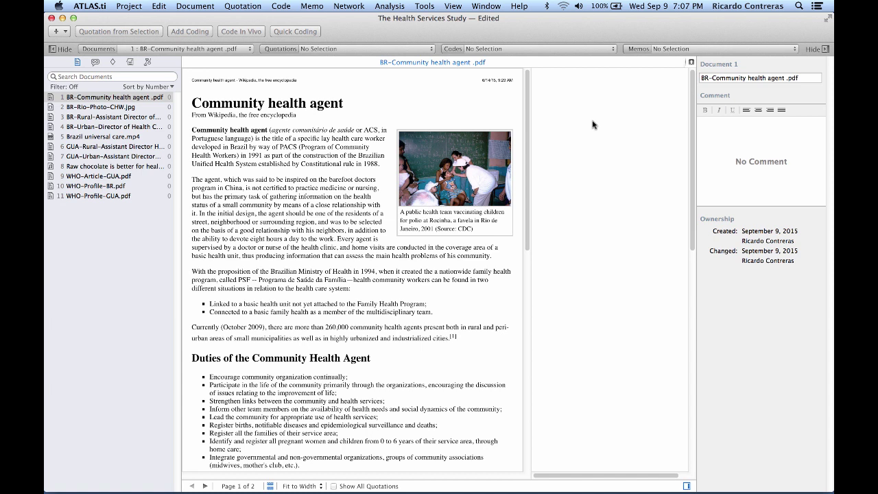
left_click(733, 79)
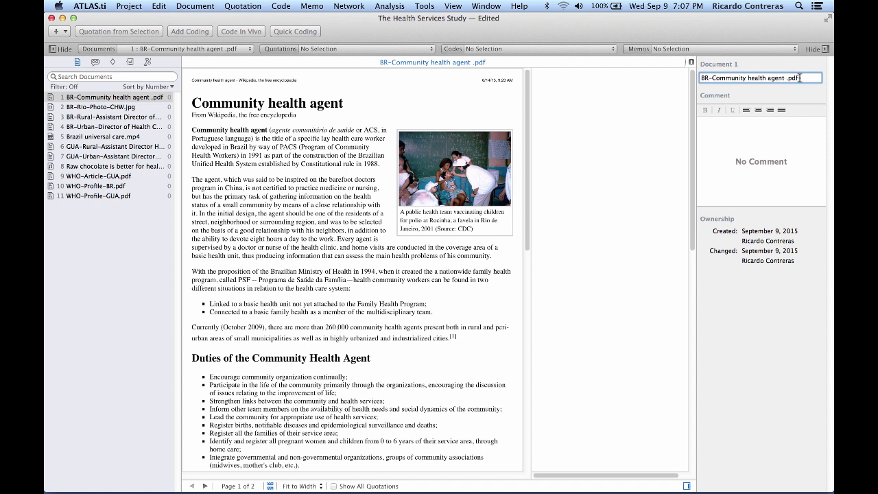
key("BackSpace")
key("BackSpace")
key("BackSpace")
Add the comment "Wikipedia article describing community health agents in Brazil." to the community health agent document.
left_click(731, 125)
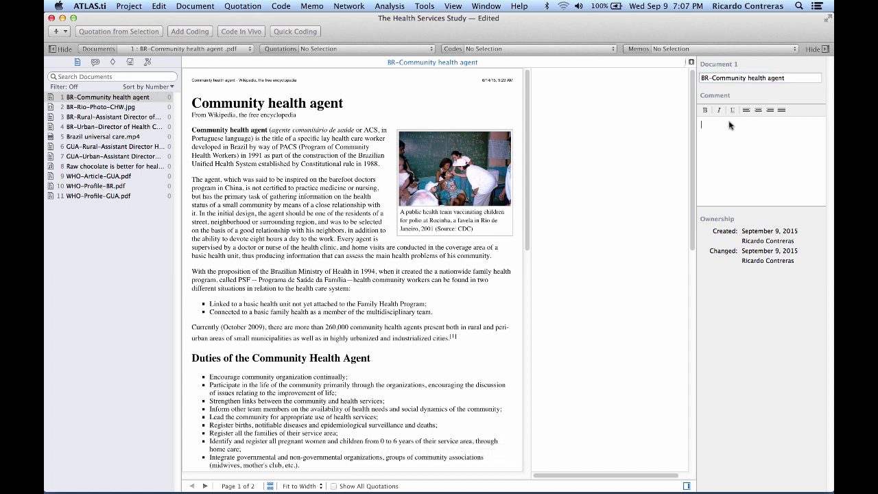
type("Wikipedia article des")
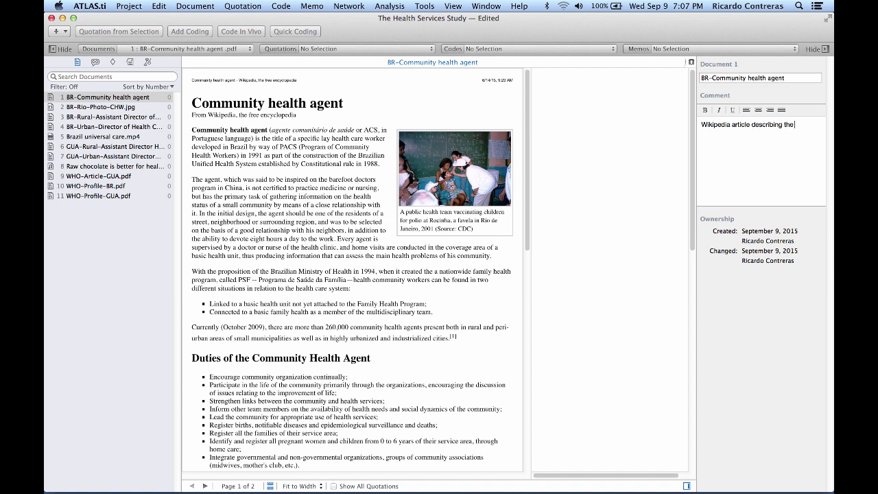
type("cribing community health ag")
key("BackSpace")
key("BackSpace")
type("nts in Brazil")
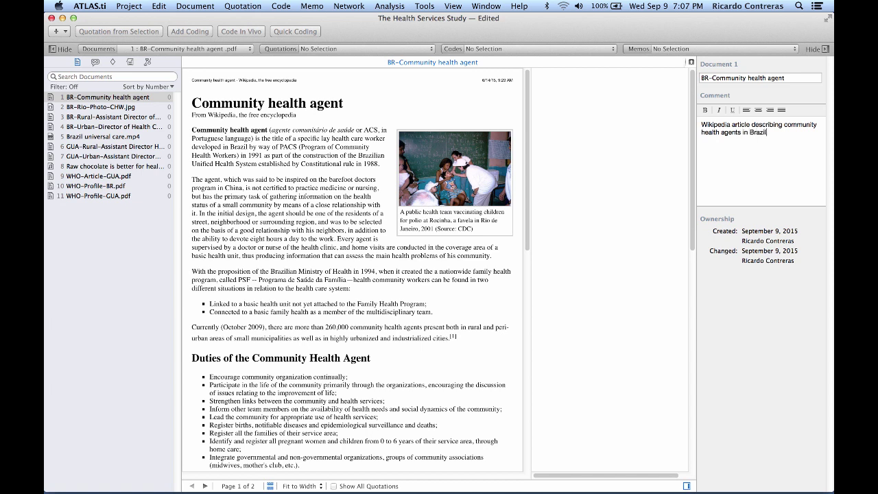
type(".")
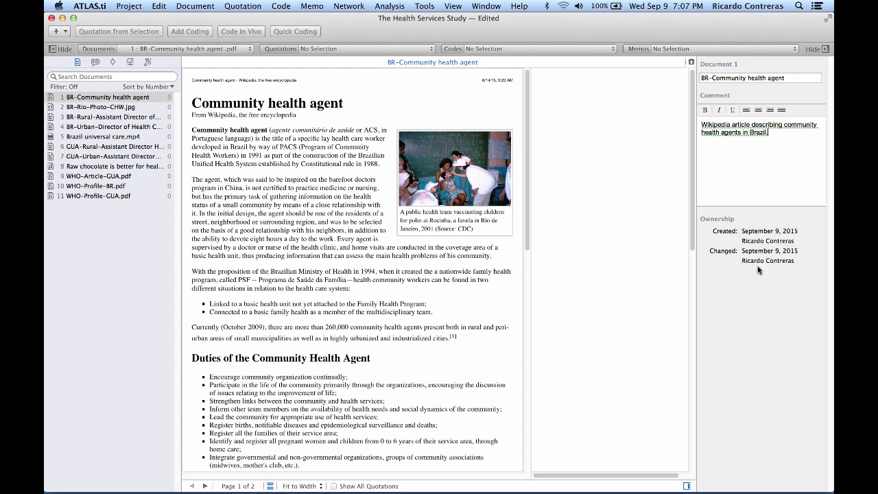
Browse BR-Rio-Photo-CHW.jpg and the Brazilian rural and urban health center interviews in separate document tabs.
left_click(103, 107)
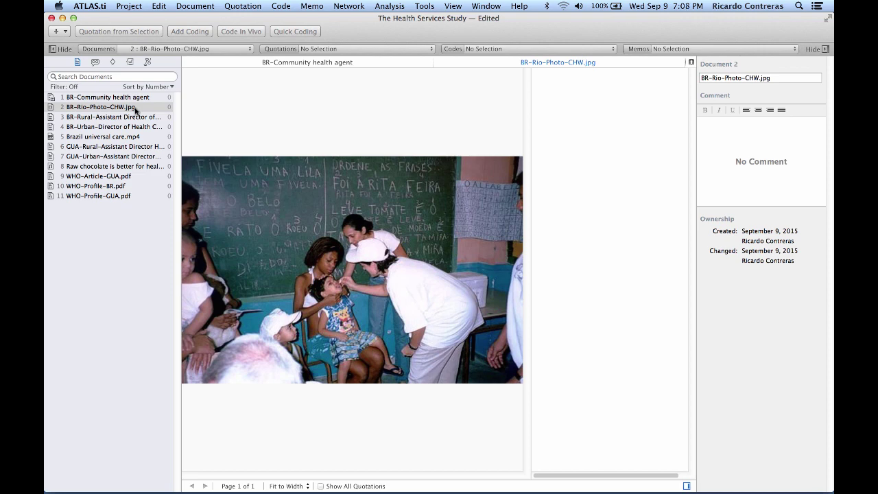
left_click(128, 118)
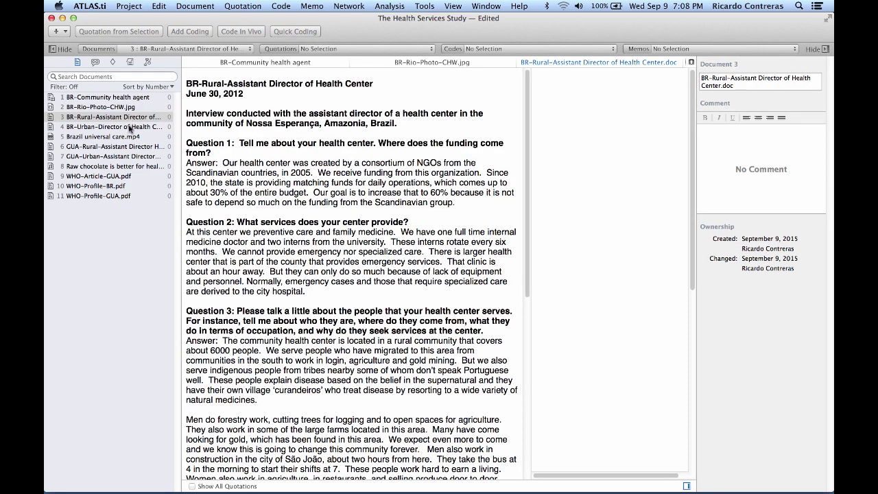
left_click(129, 128)
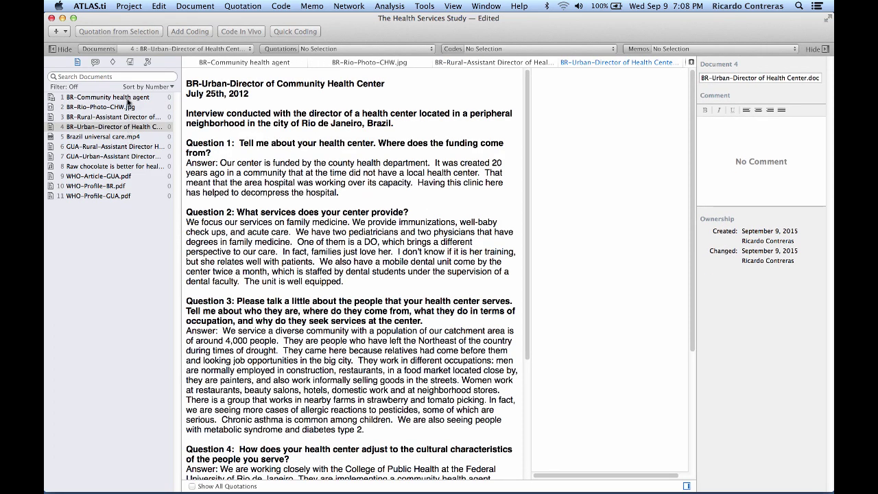
left_click(129, 99)
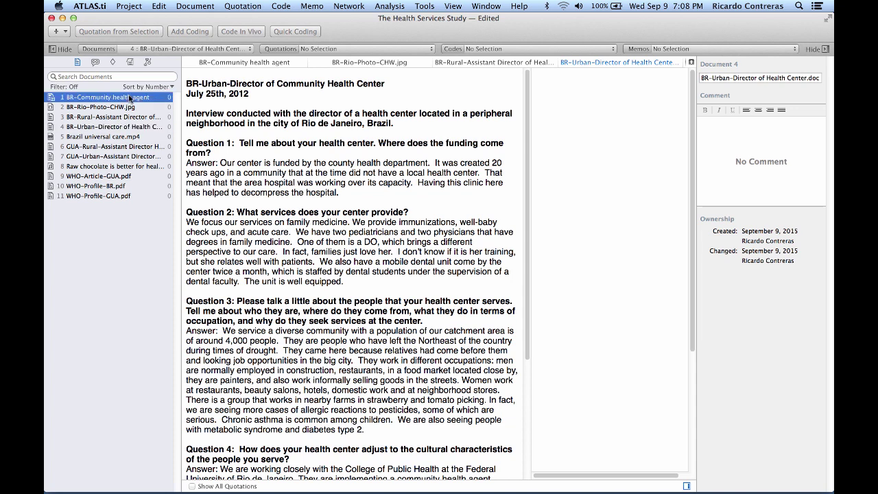
left_click(128, 108)
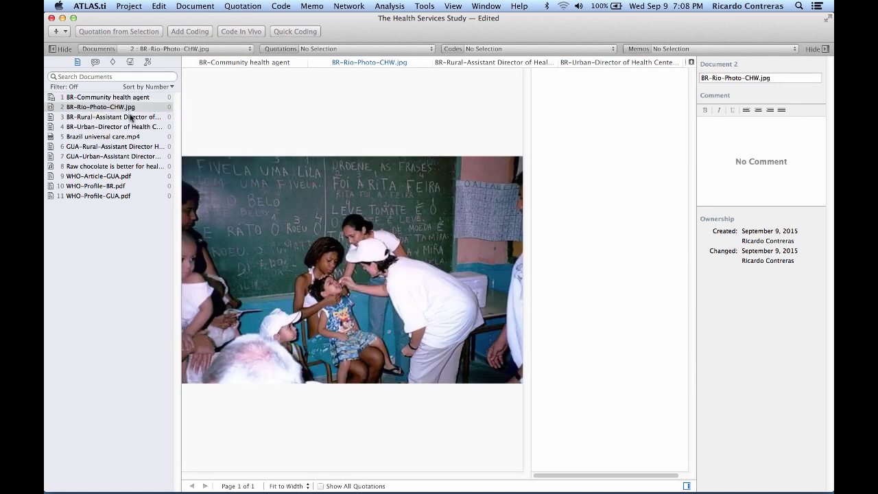
left_click(130, 118)
left_click(133, 126)
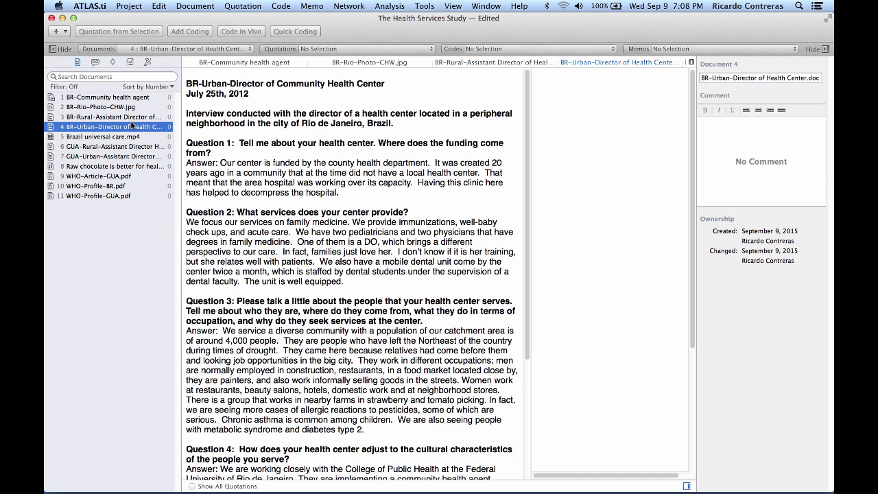
Open Brazil universal care.mp4, play the first part of the video and stop the playback.
left_click(130, 136)
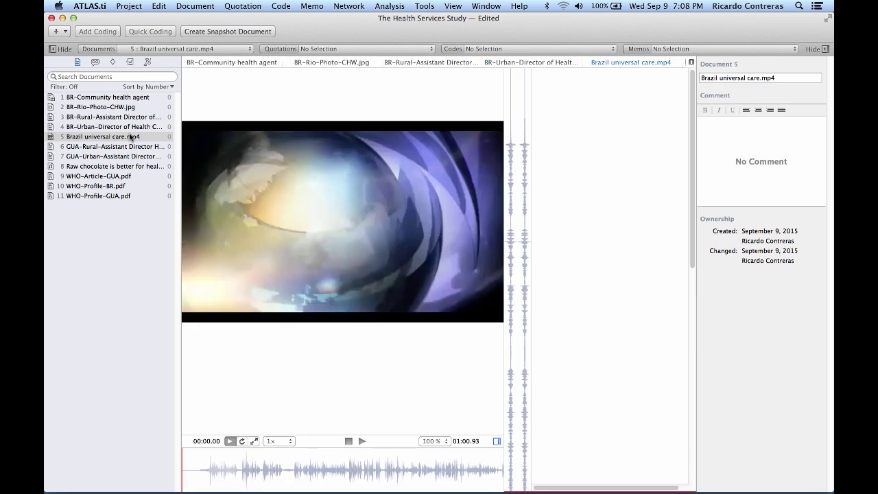
left_click(362, 442)
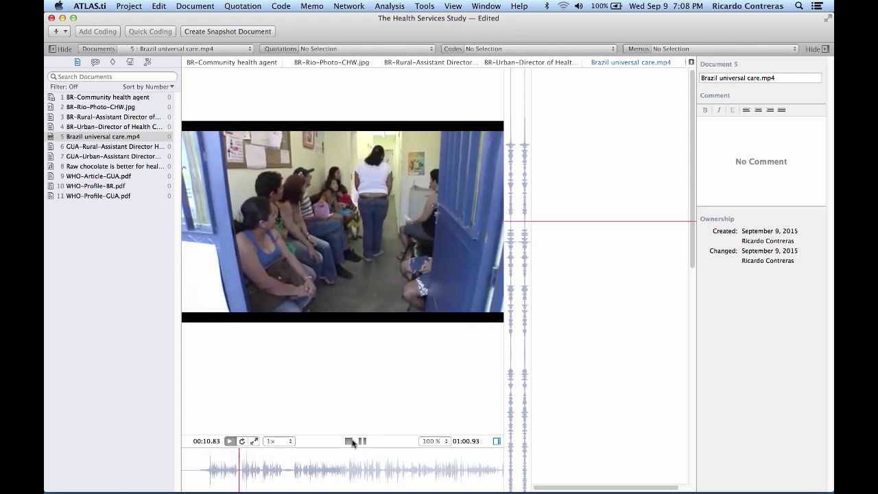
left_click(348, 441)
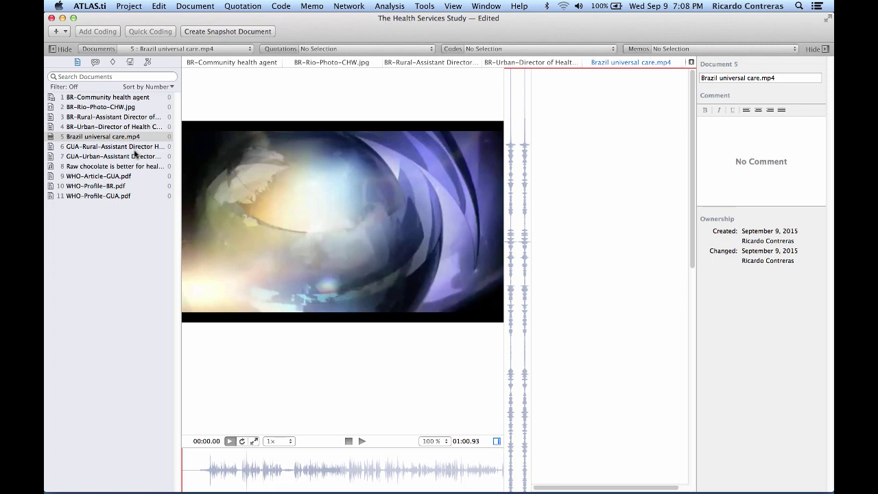
View the Guatemalan rural health center interview and open the audio file Raw chocolate is better for health.mp3.
left_click(138, 147)
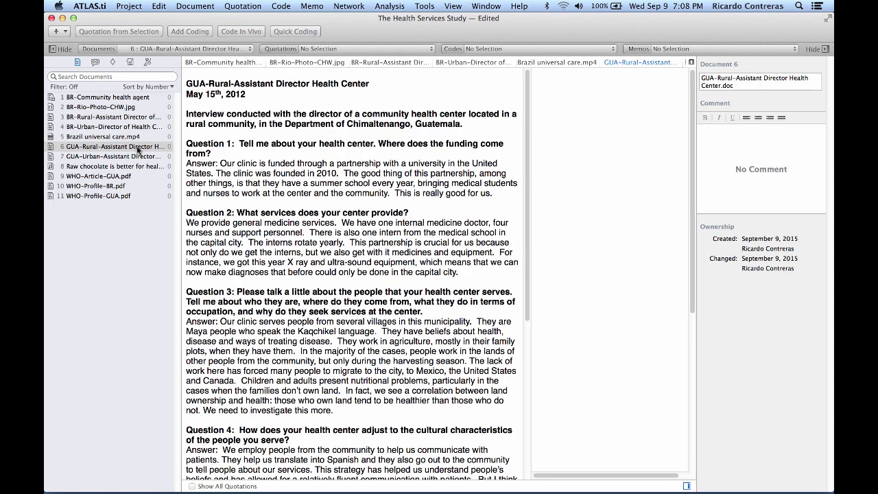
left_click(130, 168)
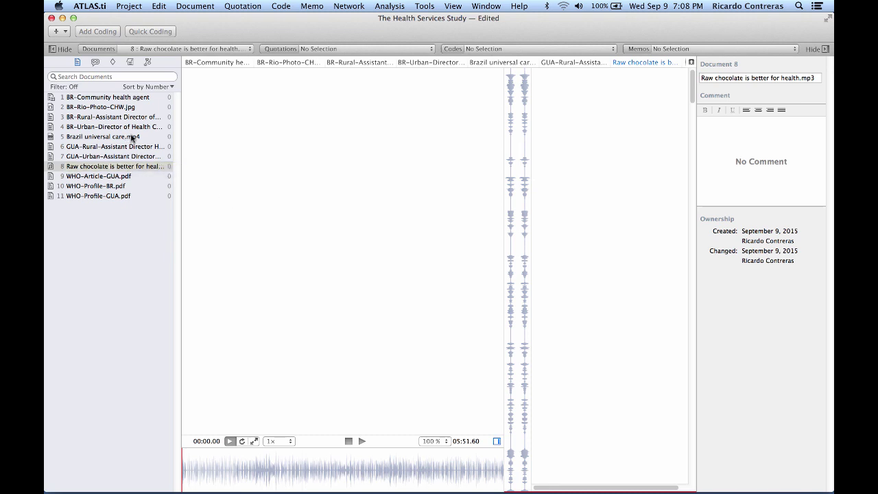
Play the first few seconds of Raw chocolate is better for health.mp3 and stop the playback.
left_click(364, 440)
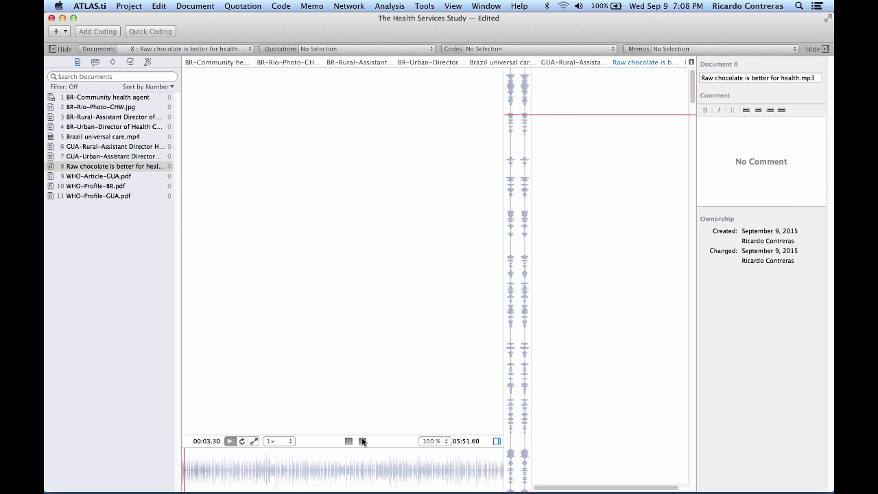
left_click(349, 441)
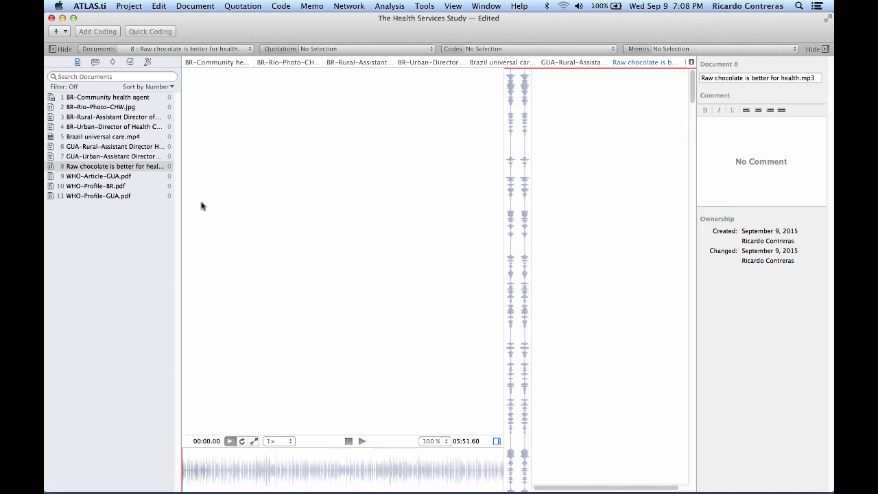
Open WHO-Article-GUA.pdf, WHO-Profile-BR.pdf and WHO-Profile-GUA.pdf in separate document tabs.
left_click(116, 177)
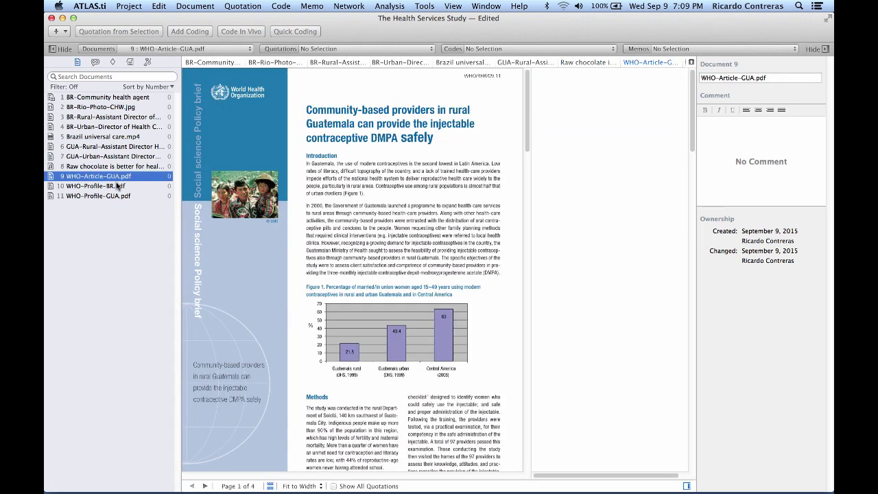
left_click(118, 186)
left_click(118, 196)
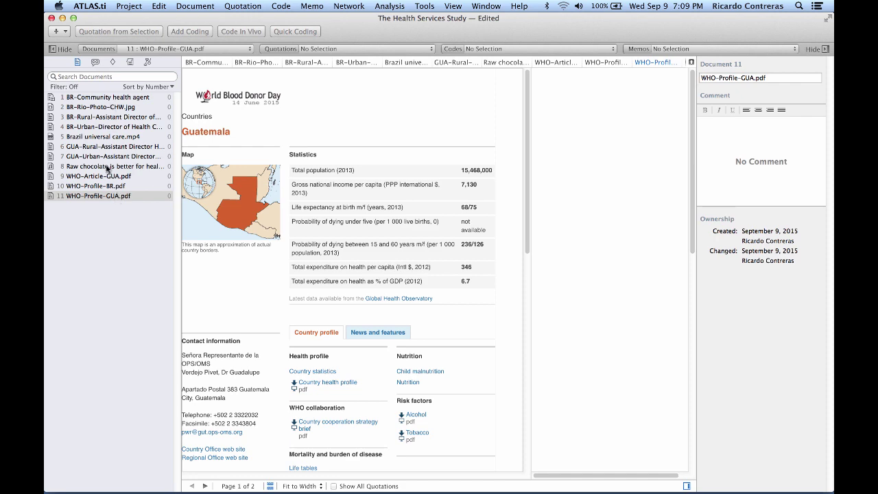
Move the BR-Urban-Director of Health Center interview into its own region beside the other documents.
left_click(360, 64)
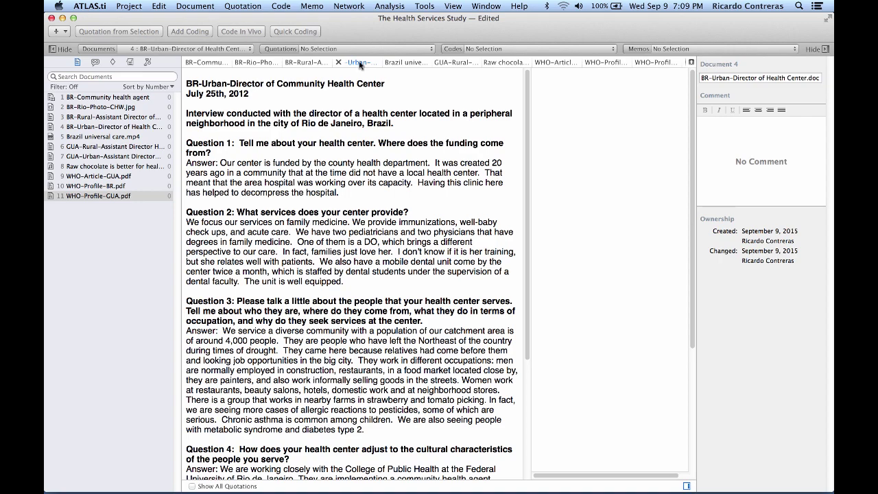
left_click_drag(360, 63, 687, 102)
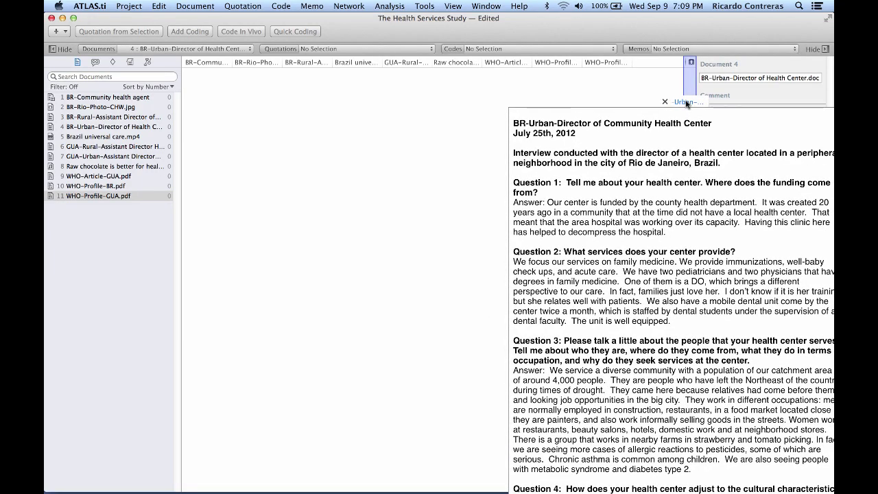
left_click_drag(687, 103, 689, 161)
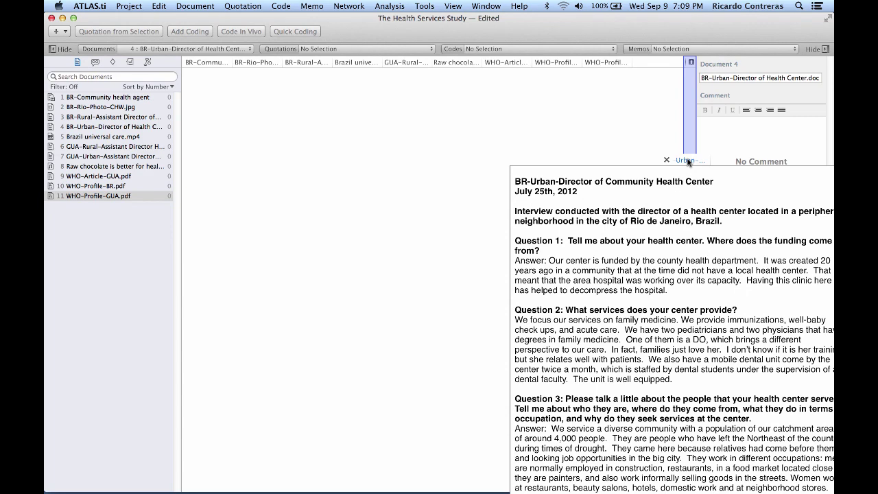
left_click_drag(689, 161, 688, 161)
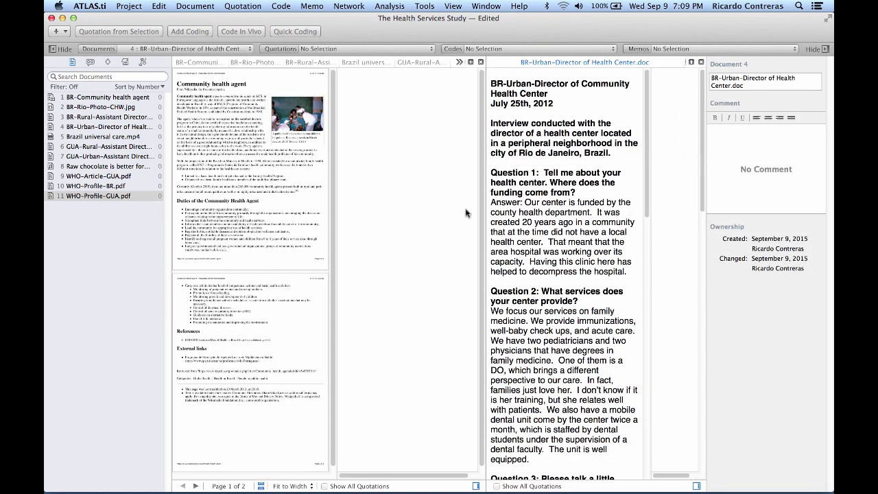
Widen the community health agent document's page area by narrowing its margin area, and zoom the page to 68%.
left_click(261, 280)
scroll(261, 280, "up", 5)
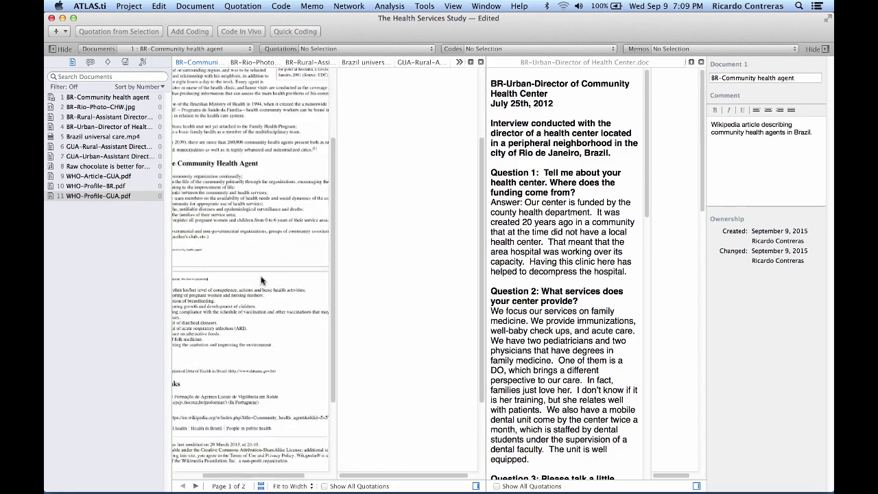
scroll(261, 280, "up", 2)
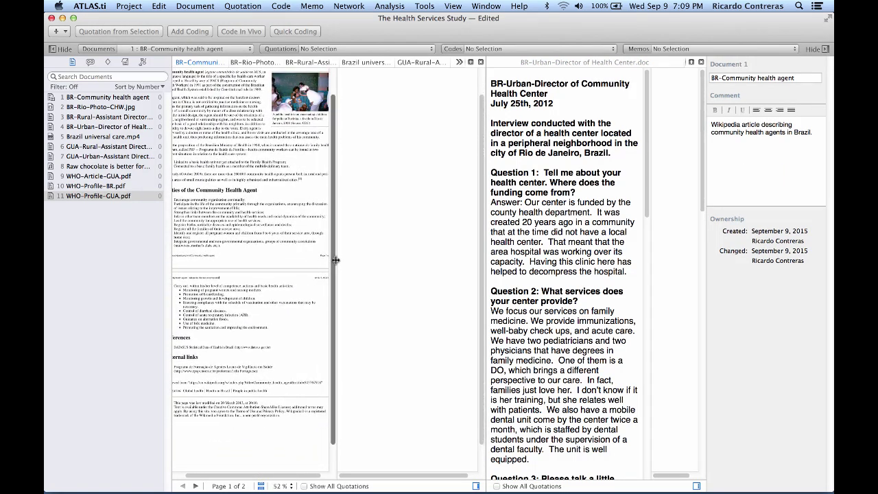
left_click_drag(336, 260, 414, 258)
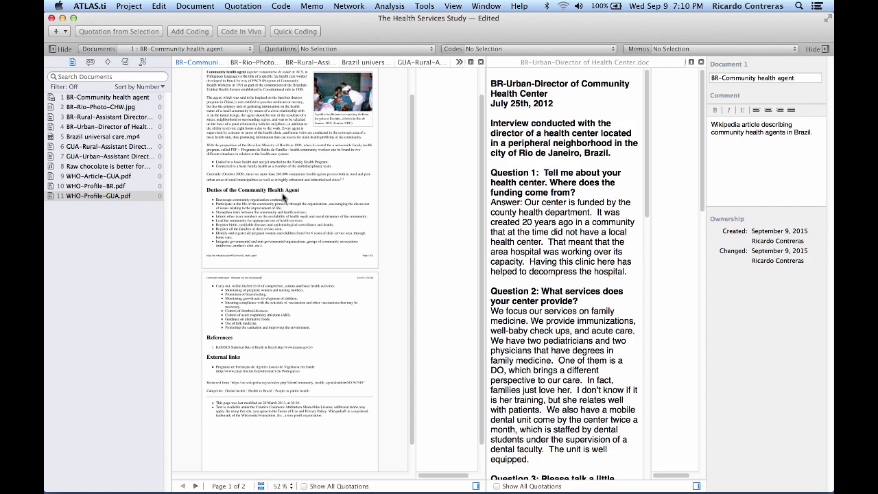
scroll(283, 198, "up", 5)
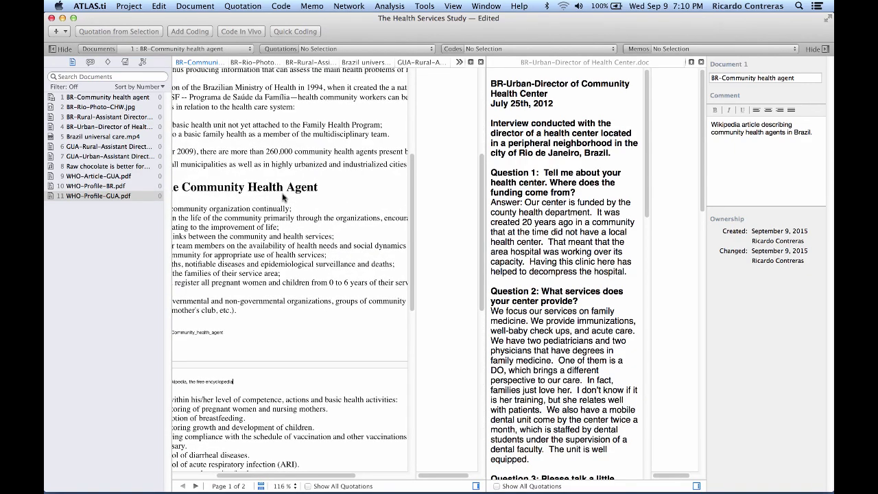
scroll(282, 197, "down", 3)
scroll(282, 198, "down", 2)
scroll(283, 198, "up", 4)
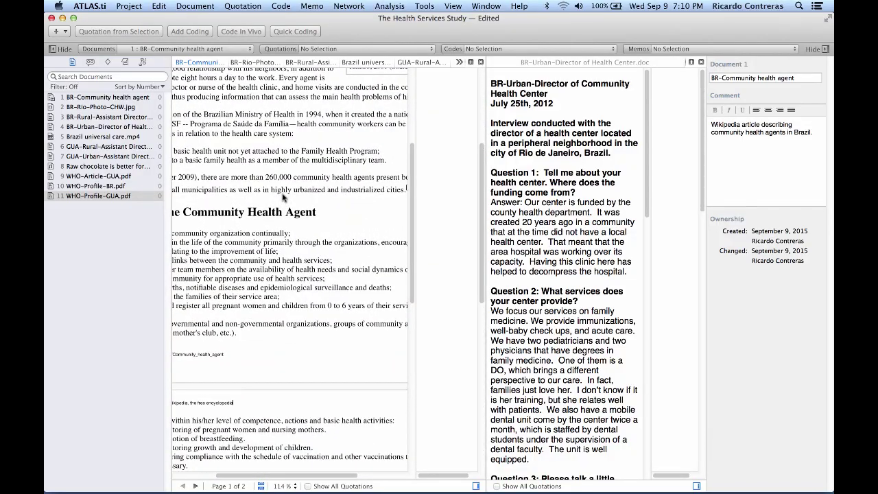
scroll(282, 197, "down", 3)
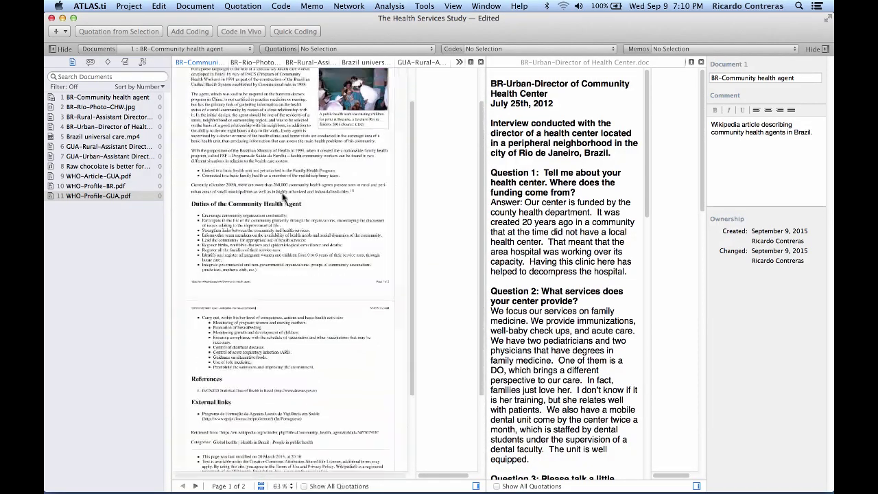
scroll(282, 198, "up", 3)
scroll(282, 198, "down", 3)
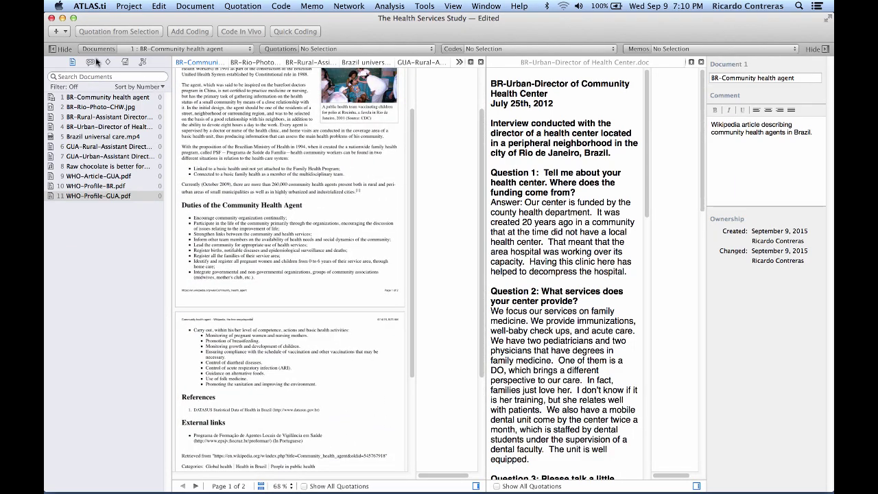
Try hiding the document navigator and the inspector, and restore both.
left_click(64, 50)
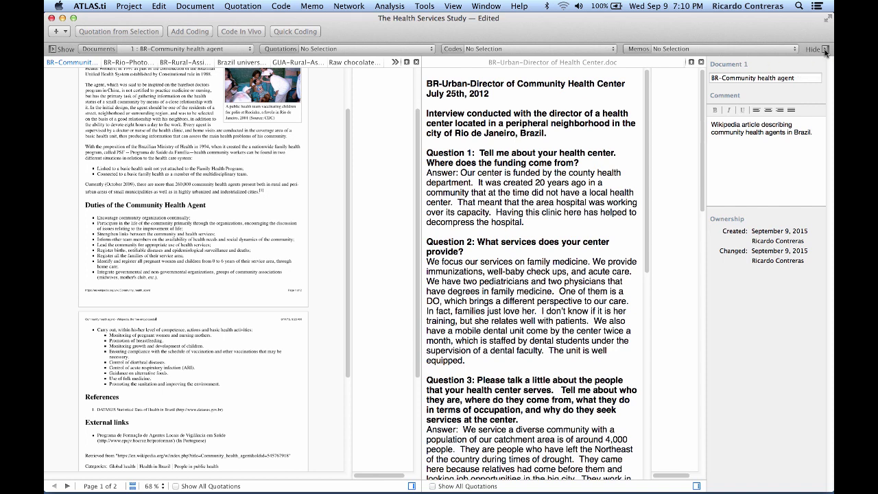
left_click(64, 49)
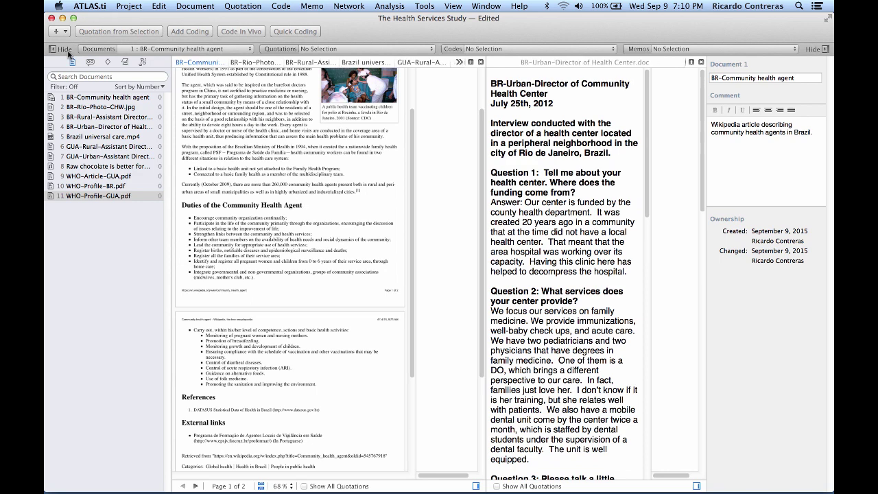
left_click(64, 49)
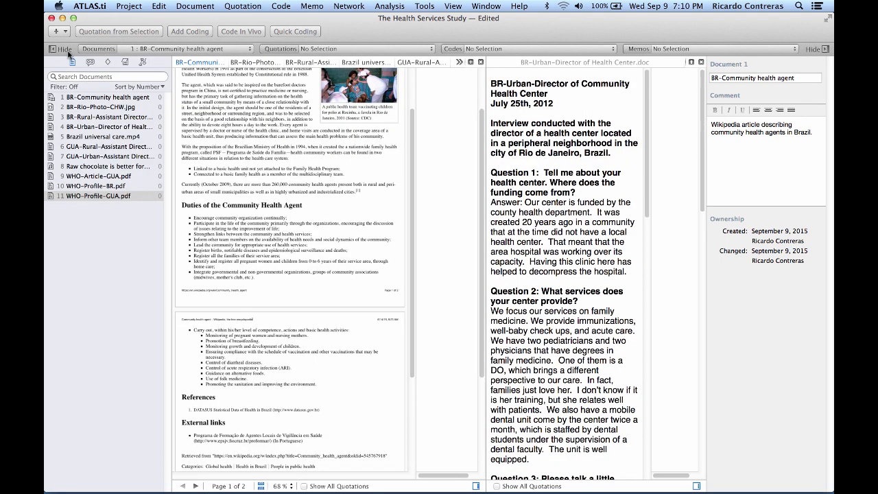
left_click(64, 50)
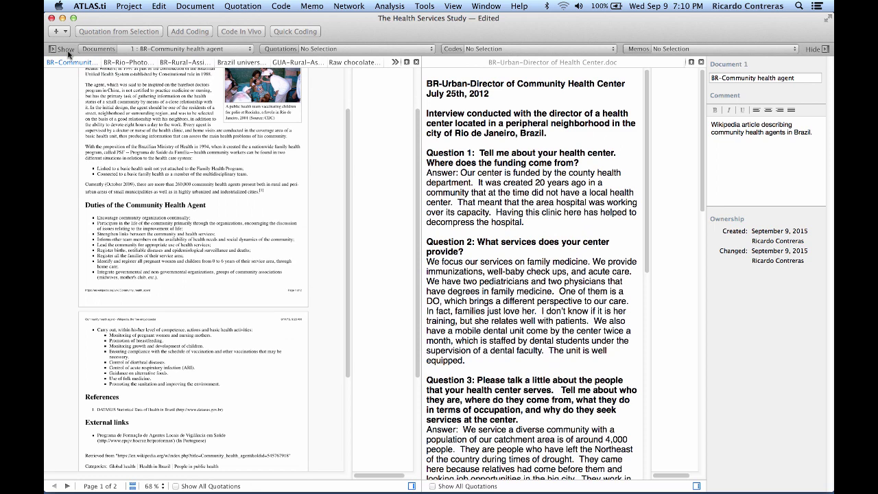
left_click(825, 49)
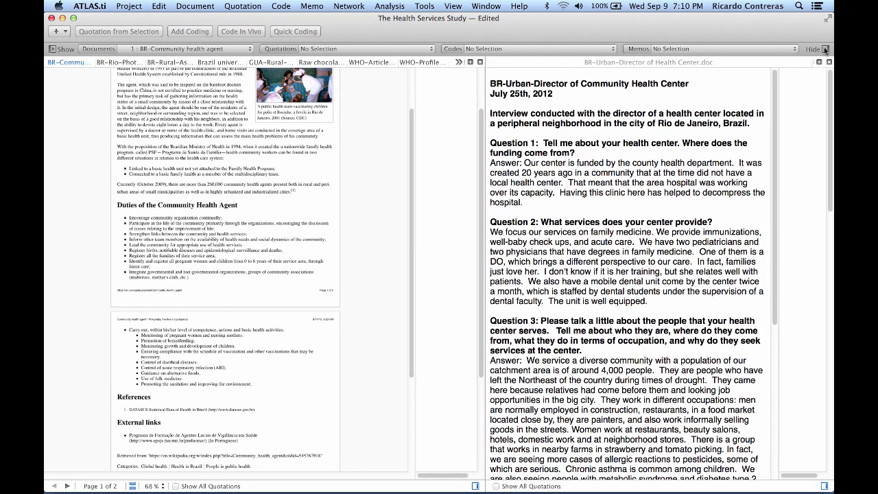
left_click(825, 49)
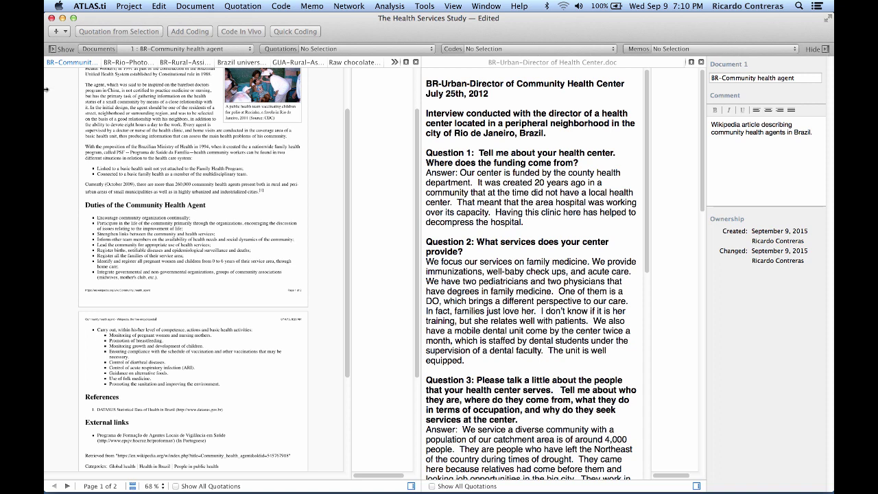
left_click(65, 49)
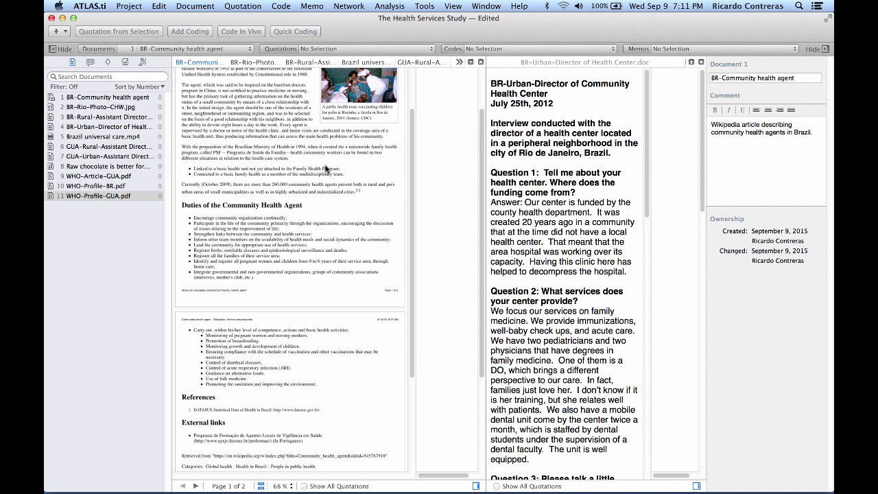
Hide both the document navigator and the inspector to give the two document regions the full window width.
left_click(60, 49)
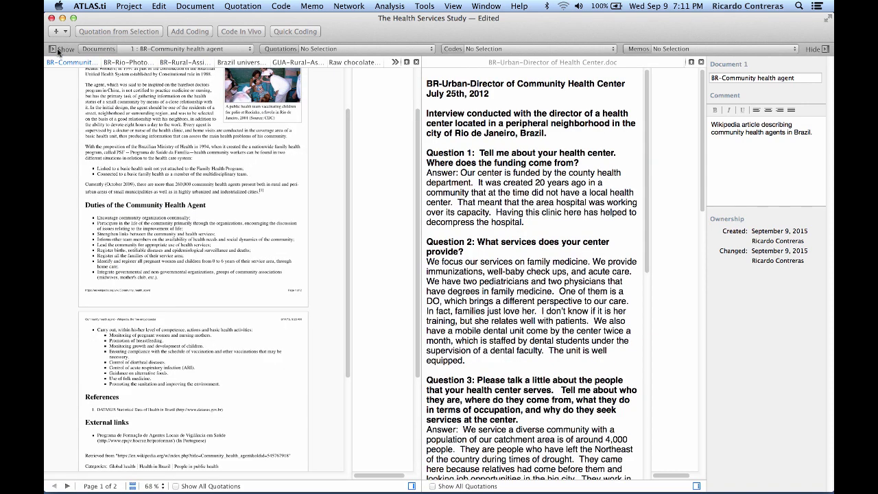
left_click(825, 50)
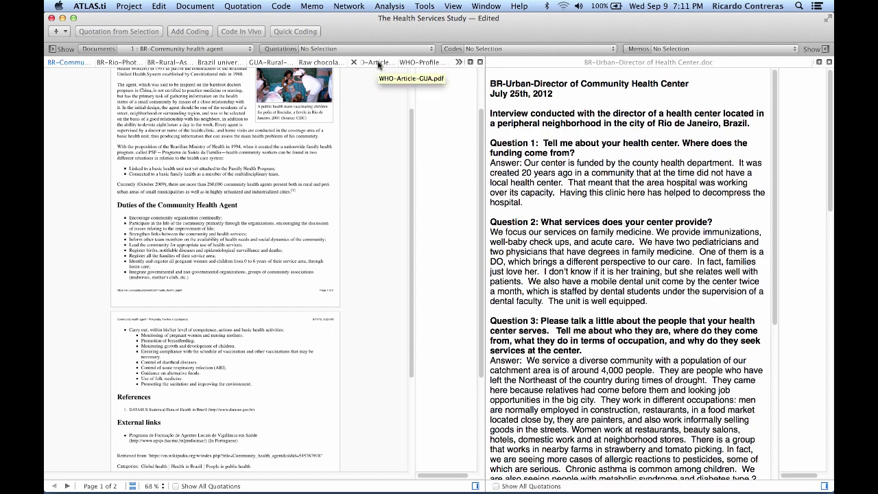
Move WHO-Article-GUA.pdf into its own region below the two documents, enlarge it to over half the height, and scroll through the regions.
left_click_drag(378, 64, 478, 71)
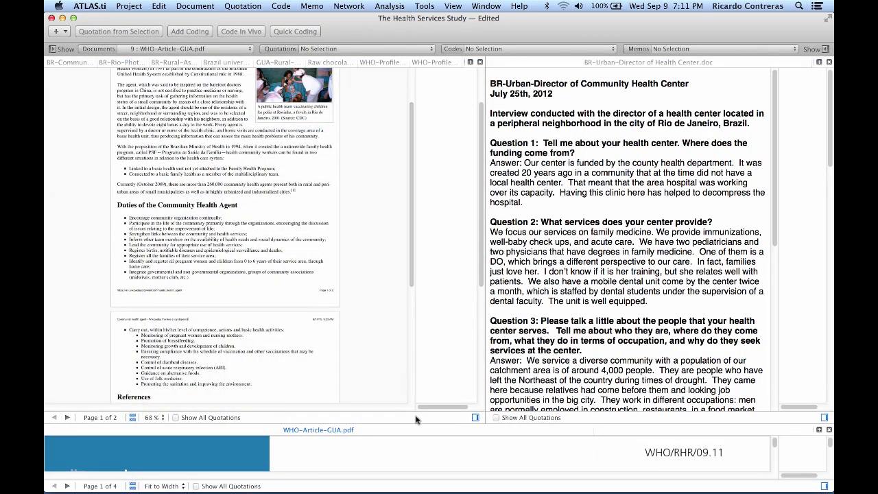
left_click_drag(416, 423, 415, 231)
left_click(245, 127)
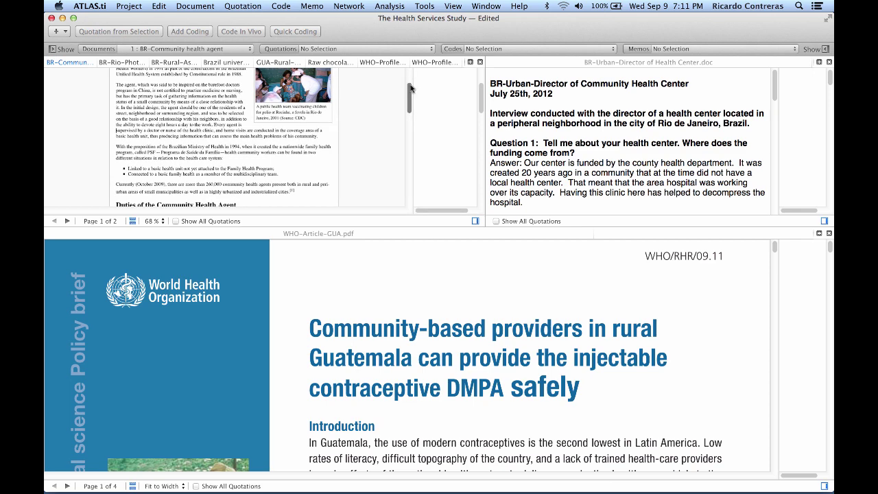
left_click_drag(409, 93, 409, 77)
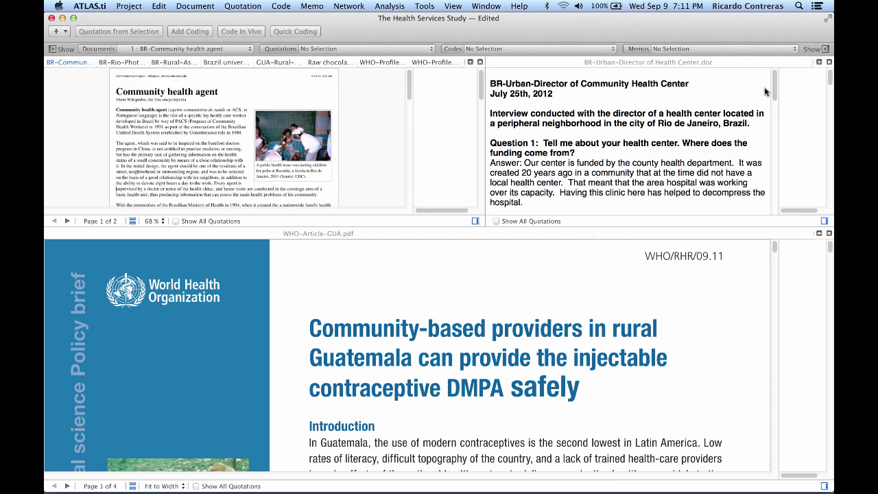
mouse_move(775, 91)
left_mouse_down()
mouse_move(775, 129)
mouse_move(776, 105)
left_mouse_up()
mouse_move(774, 251)
left_mouse_down()
mouse_move(769, 321)
mouse_move(768, 245)
left_mouse_up()
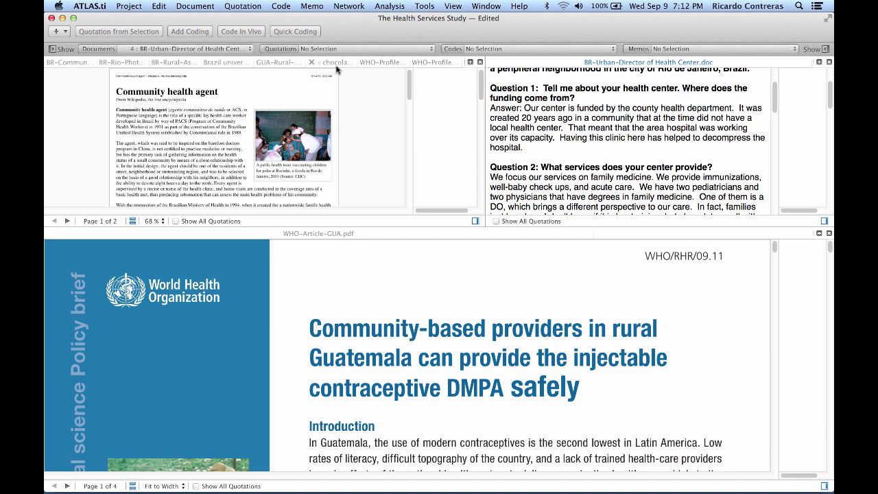
Move Brazil universal care.mp4 into a fourth region beside WHO-Article-GUA.pdf and align their divider with the one above.
left_click(235, 62)
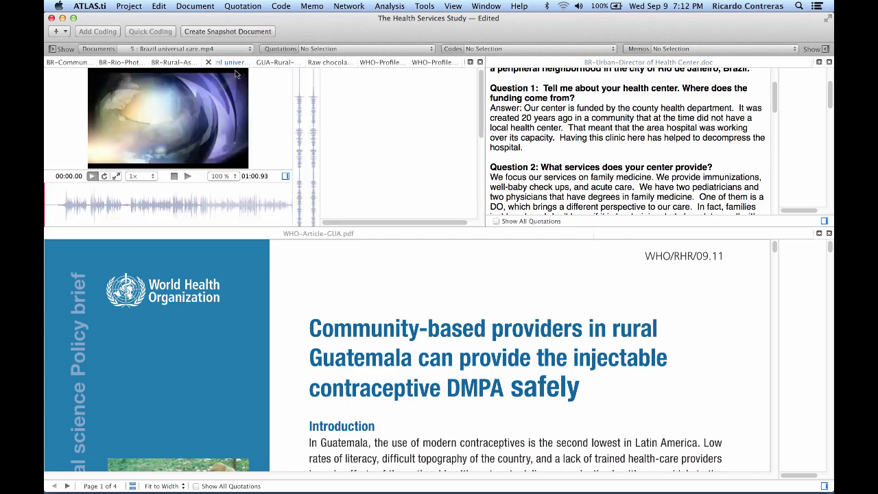
left_click_drag(235, 62, 828, 266)
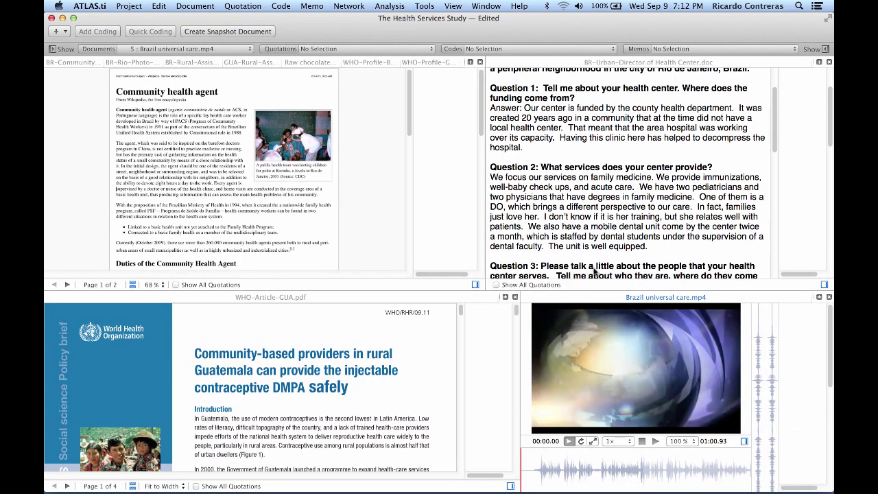
left_click_drag(520, 335, 488, 339)
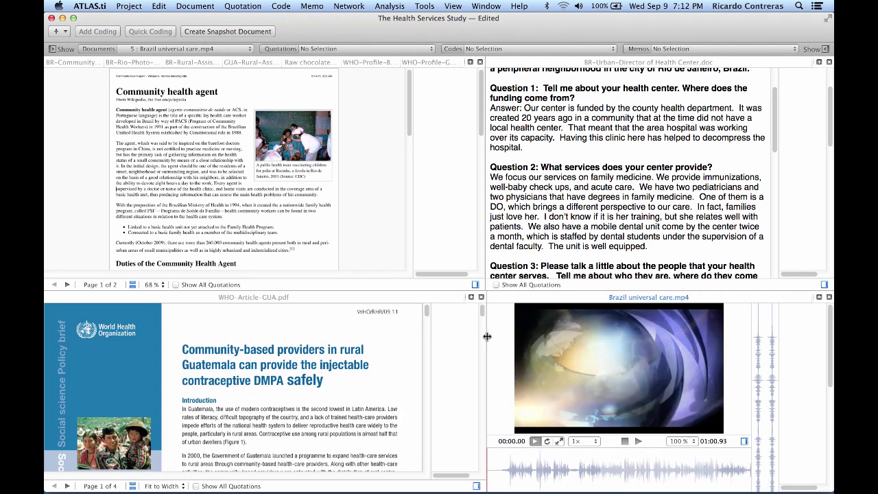
Activate the community health agent, urban health center director and WHO article regions in turn, and play Brazil universal care.mp4.
left_click(218, 187)
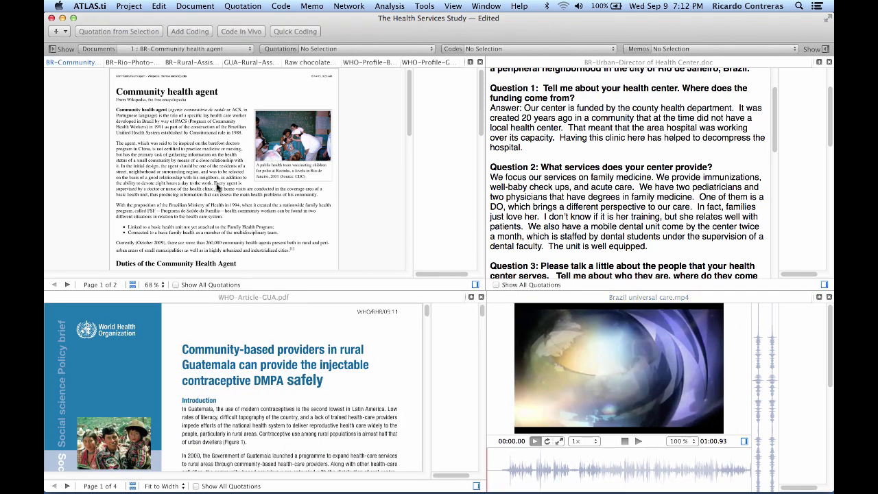
left_click(559, 168)
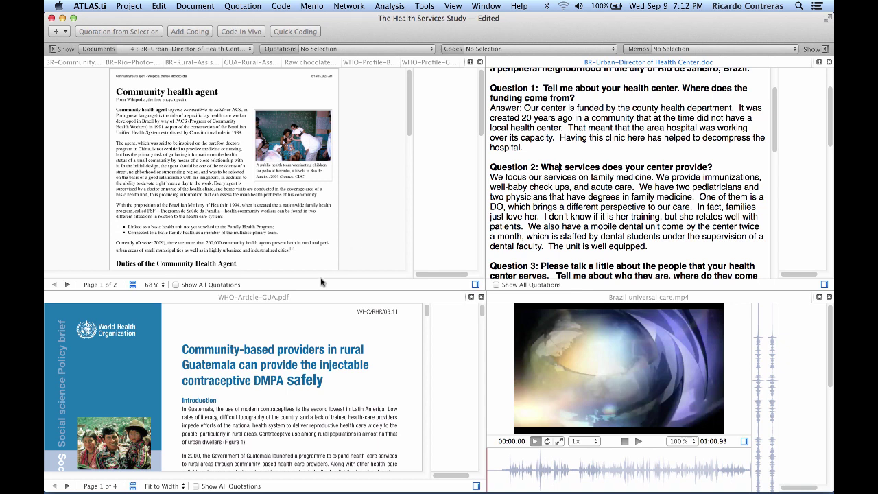
left_click(307, 336)
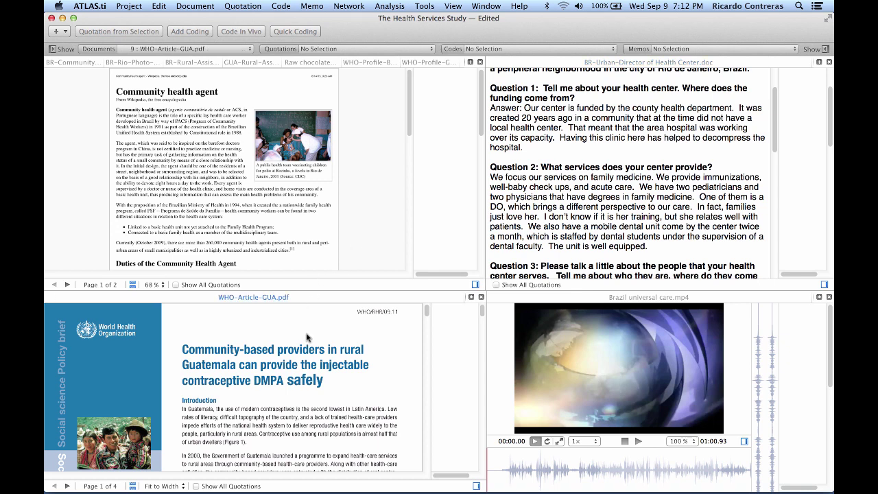
left_click(638, 442)
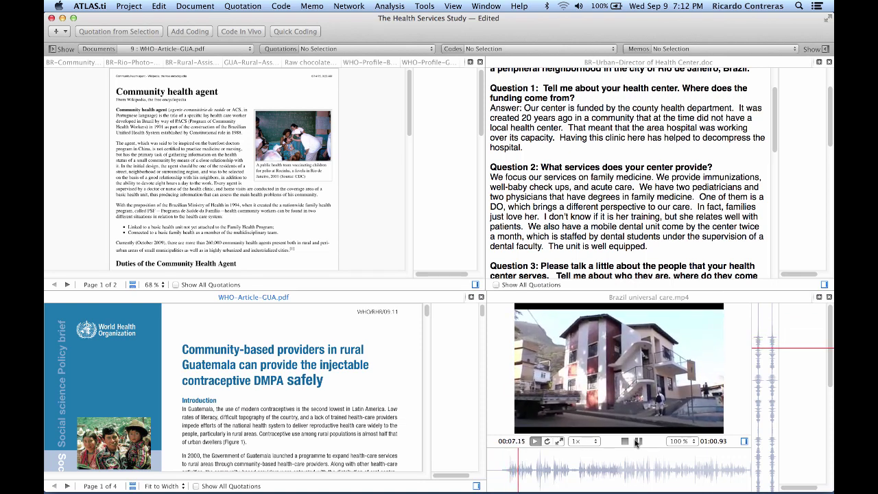
Stop the video and close the Brazil universal care.mp4, WHO-Article-GUA.pdf and BR-Urban-Director of Health Center.doc regions to leave a single document region.
left_click(625, 441)
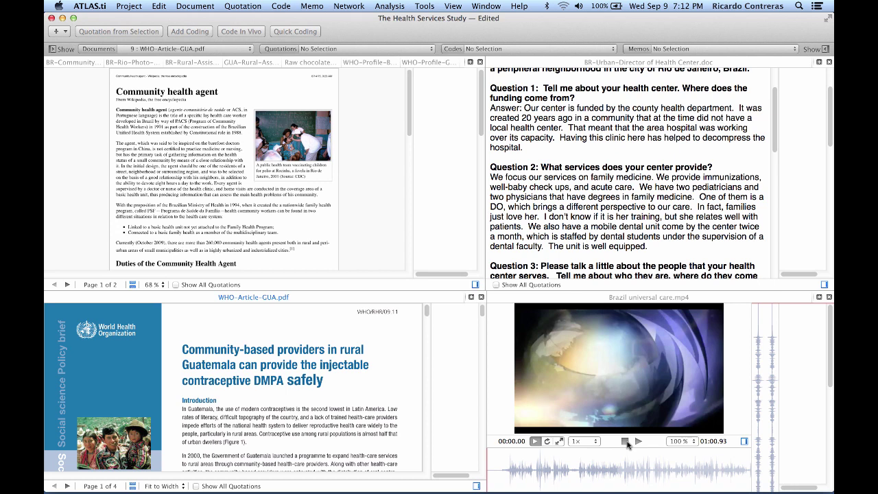
left_click(494, 300)
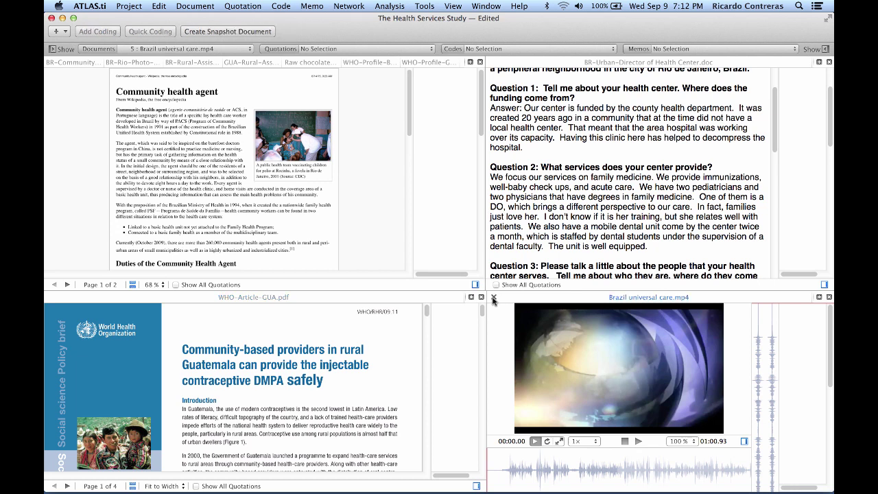
left_click(493, 297)
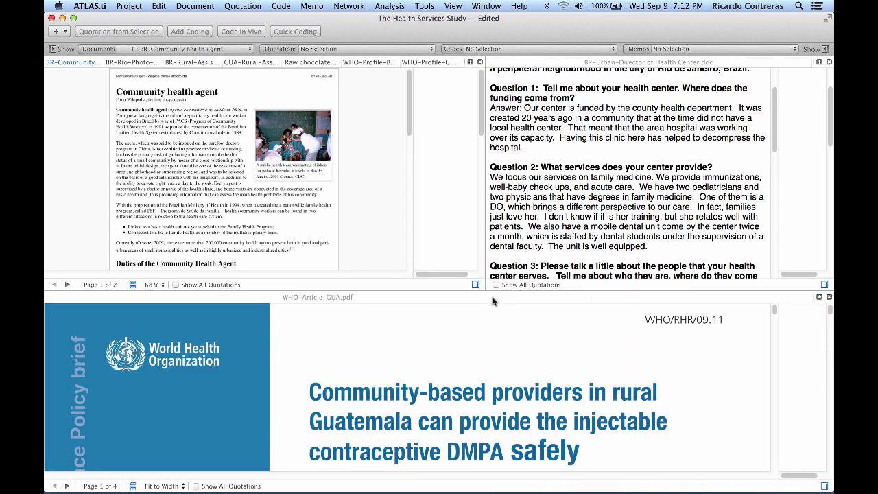
left_click(51, 299)
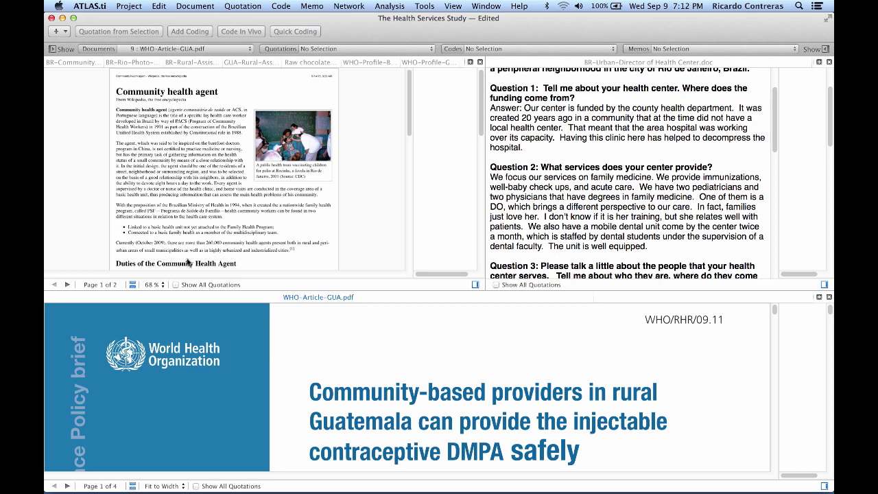
left_click(50, 298)
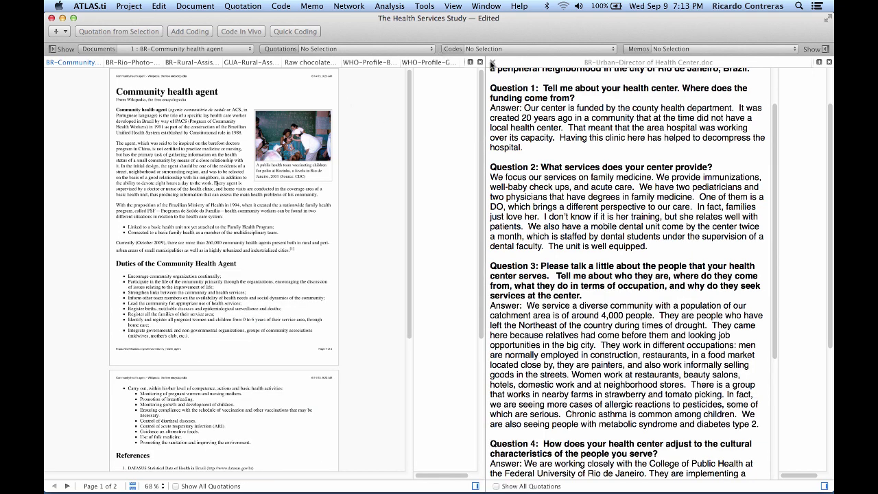
left_click(492, 63)
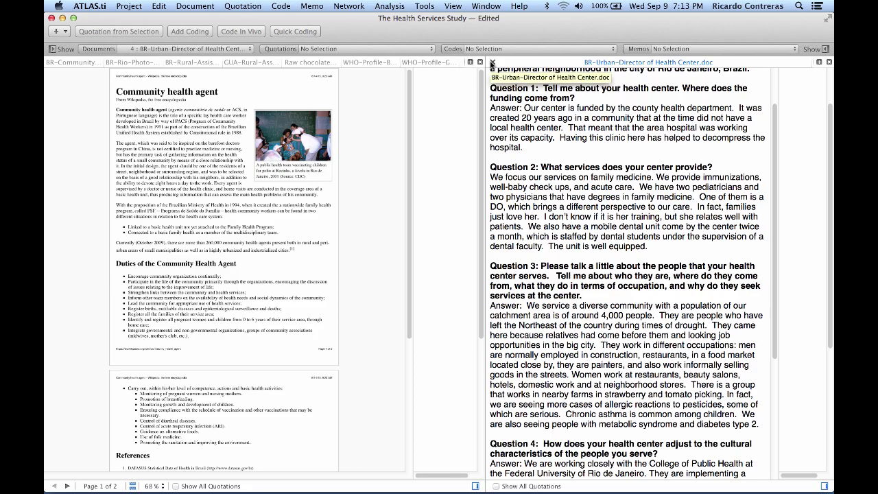
left_click(492, 64)
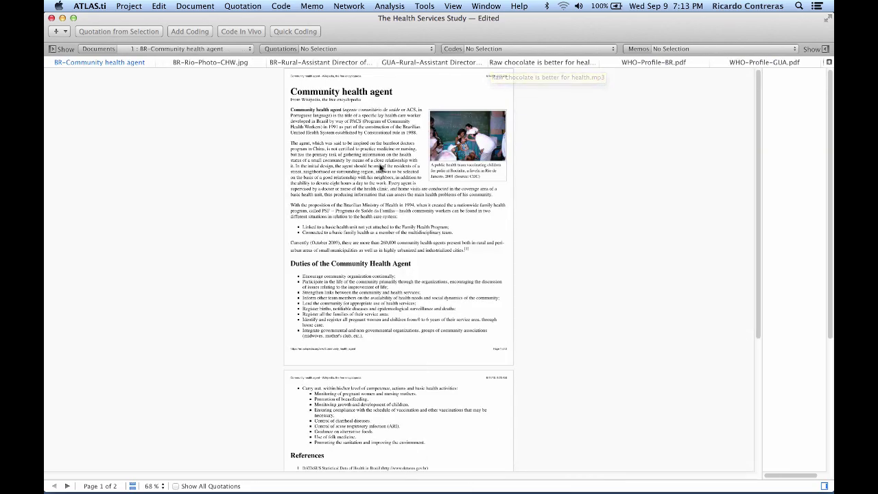
Examine the BR-Community health agent article and BR-Rio-Photo-CHW.jpg at several zoom levels.
scroll(424, 130, "up", 5)
scroll(379, 167, "down", 3)
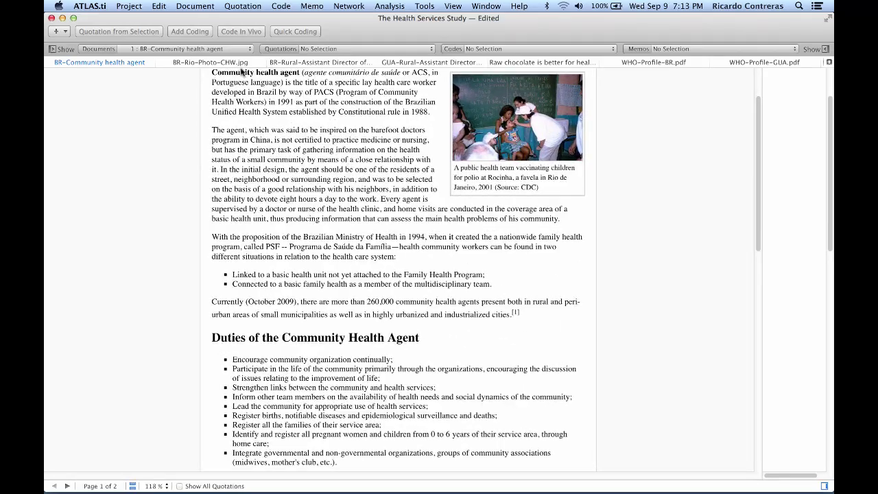
scroll(323, 155, "down", 3)
scroll(321, 155, "up", 2)
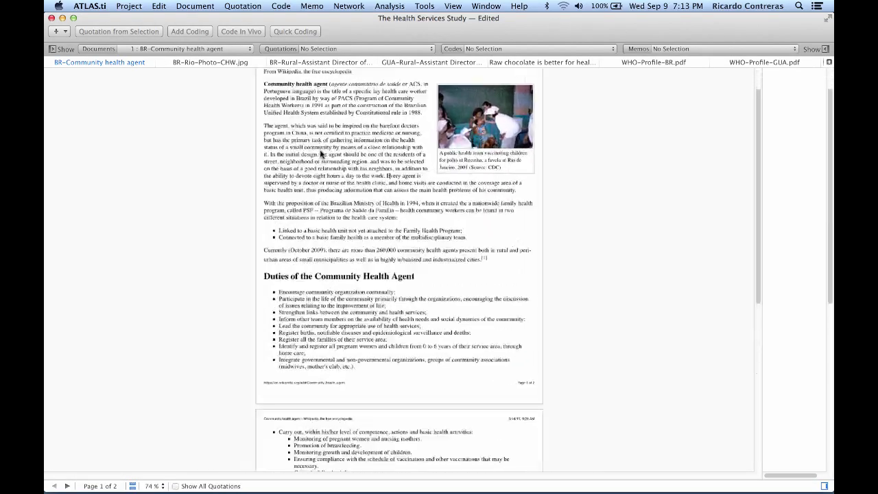
scroll(320, 155, "up", 1)
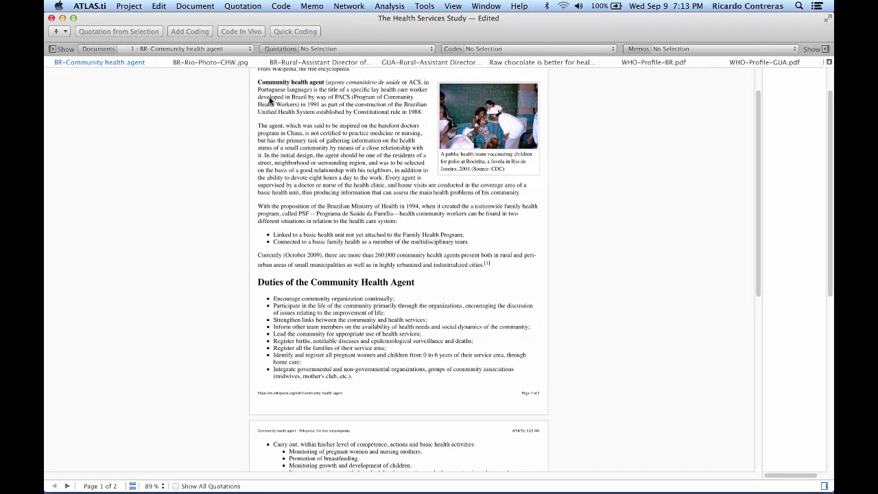
left_click(235, 63)
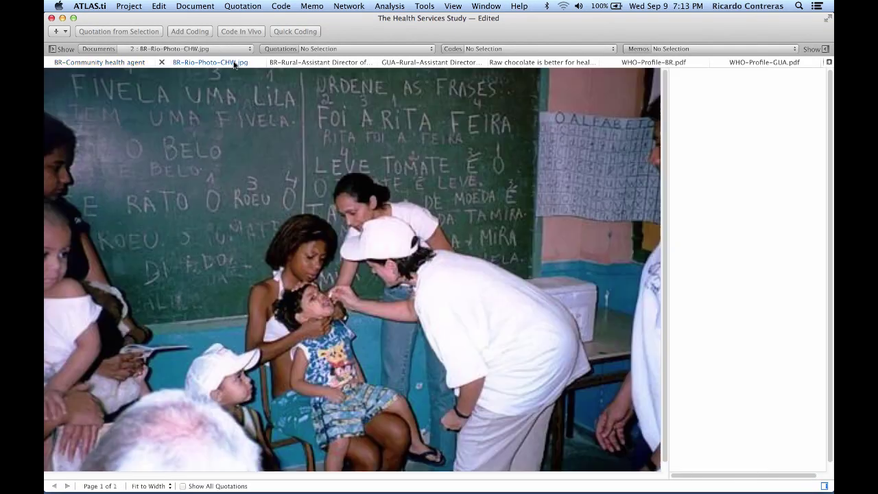
scroll(326, 202, "down", 3)
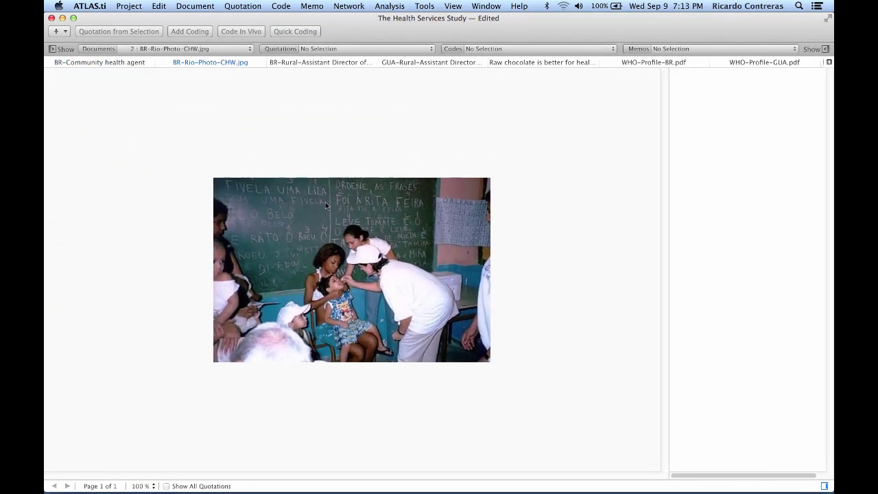
scroll(325, 202, "up", 4)
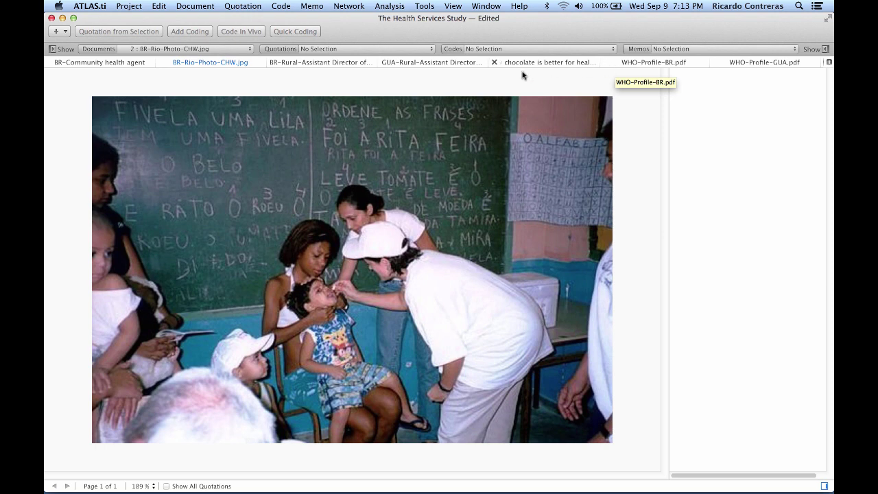
Reopen Brazil universal care.mp4 from the document navigator and bring BR-Community health agent to the front.
left_click(69, 52)
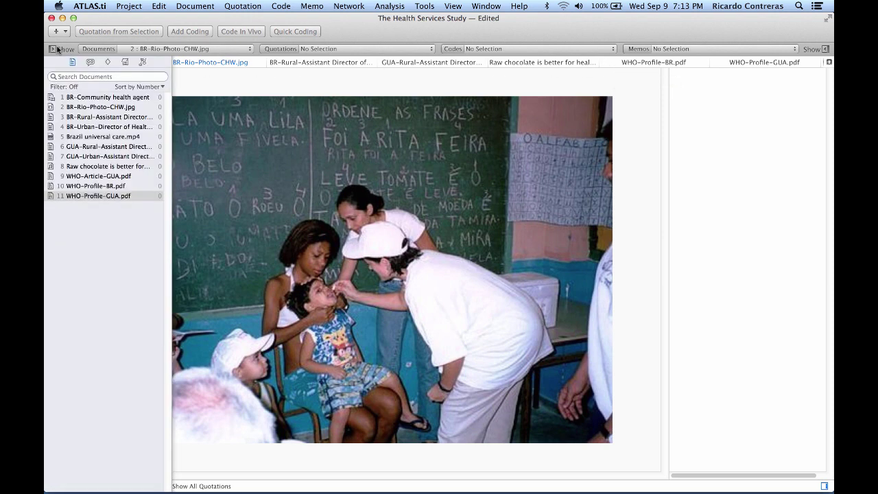
left_click(84, 138)
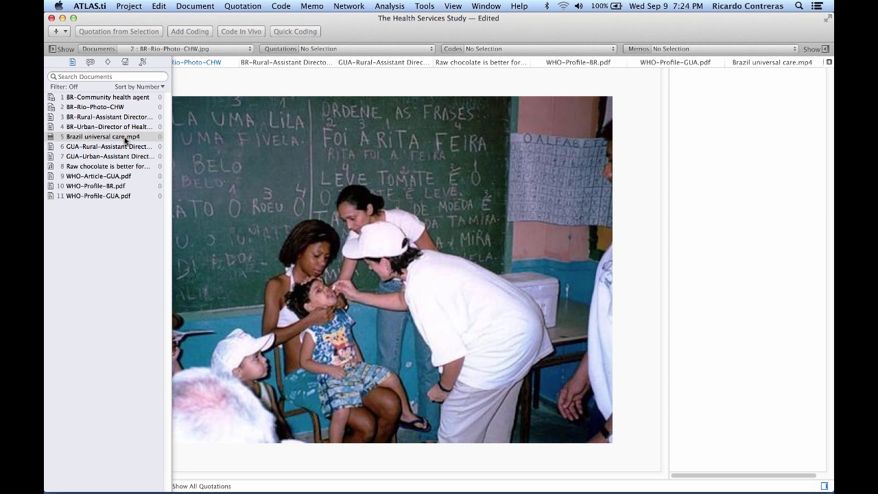
left_click(114, 98)
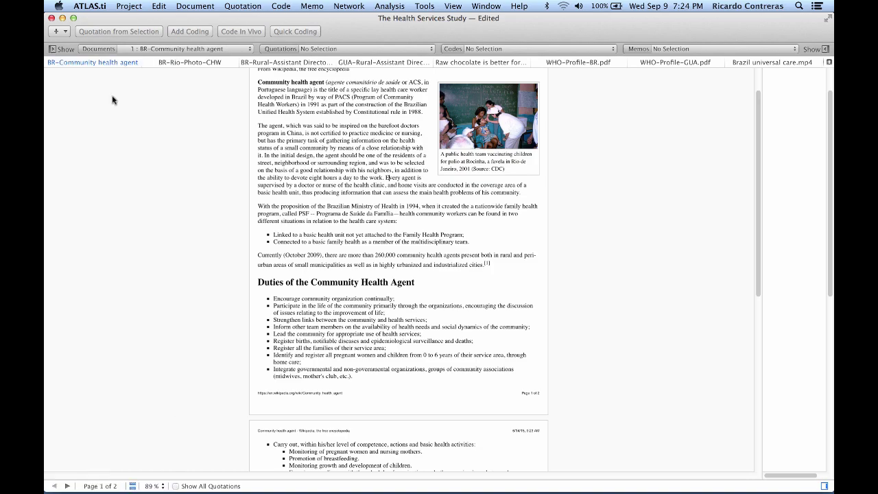
Create a quotation from the whole opening paragraph of the BR-Community health agent article.
scroll(356, 187, "up", 5)
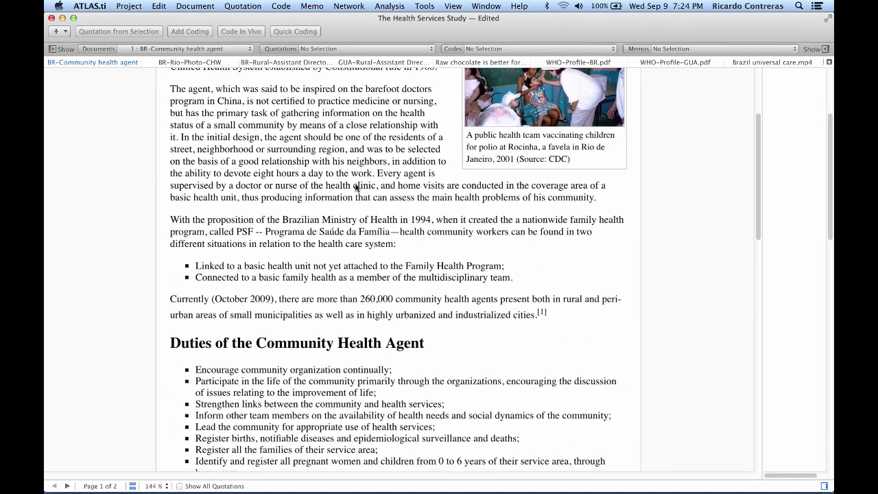
left_click_drag(754, 202, 762, 143)
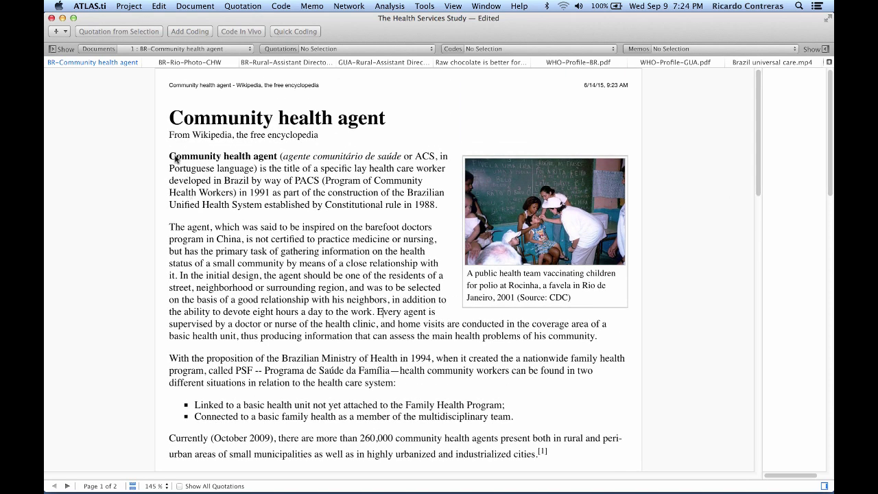
left_click_drag(169, 157, 437, 208)
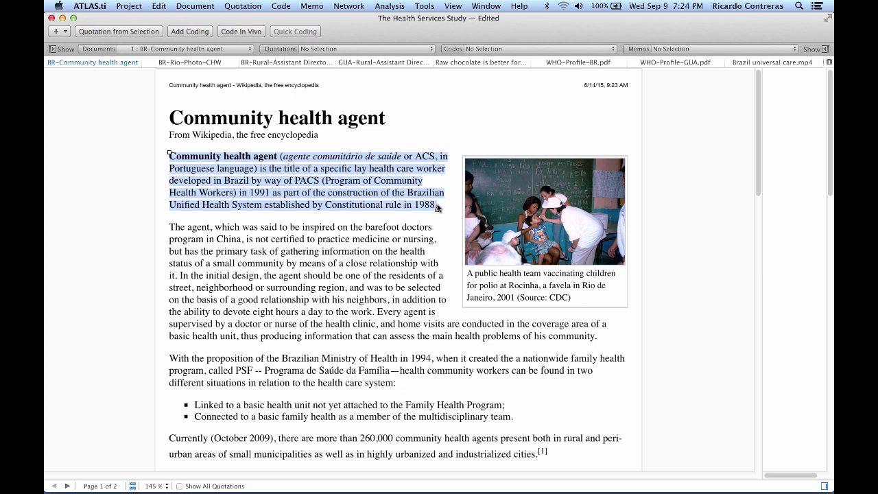
right_click(323, 196)
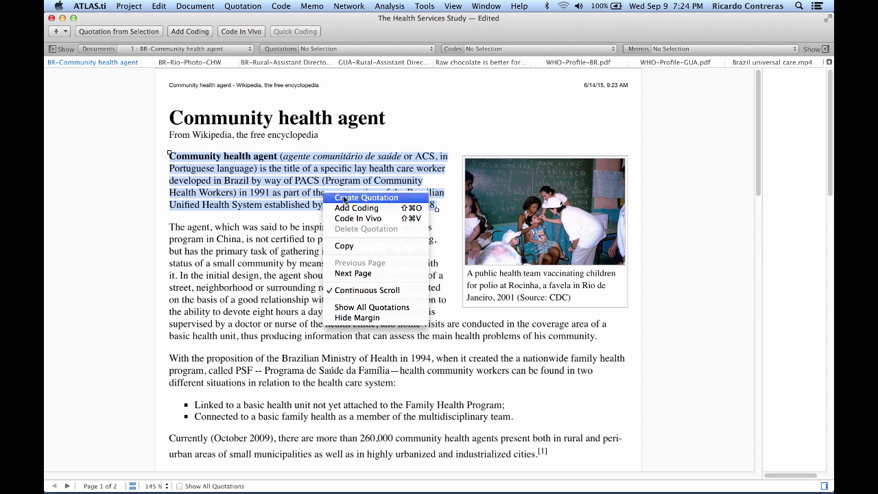
left_click(345, 197)
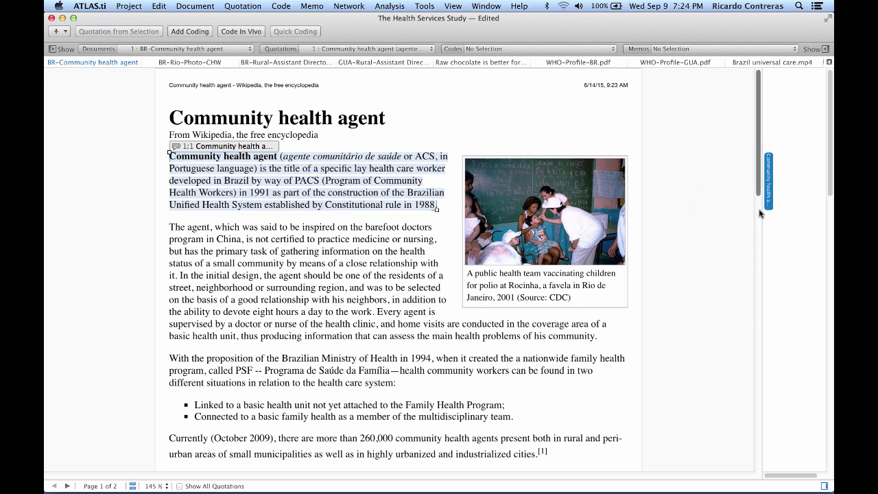
Widen the margin area beside the article and show the inspector for the new quotation.
left_click_drag(760, 211, 657, 189)
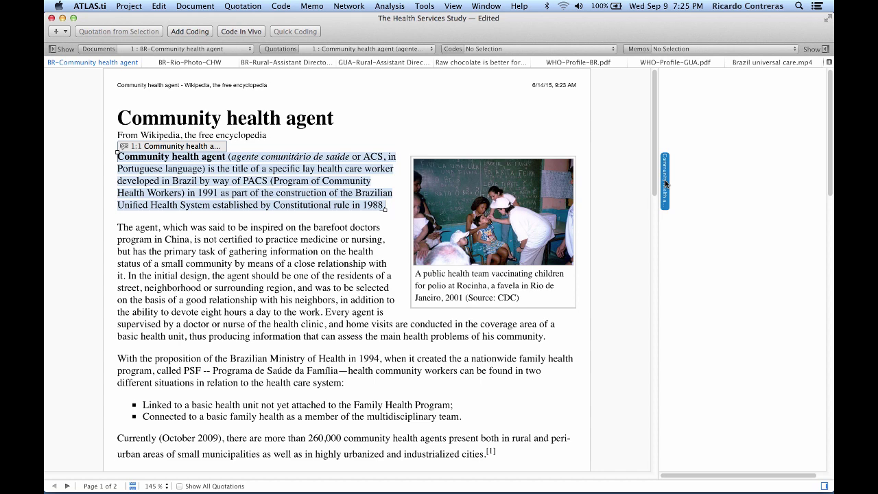
left_click(814, 50)
left_click(812, 50)
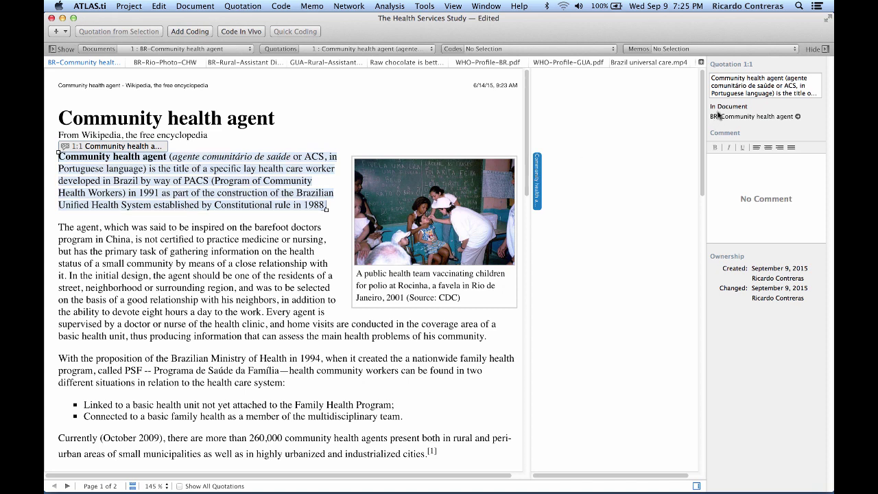
Rename the quotation as "CHA is the title of leay health care worker in BR".
left_click(712, 78)
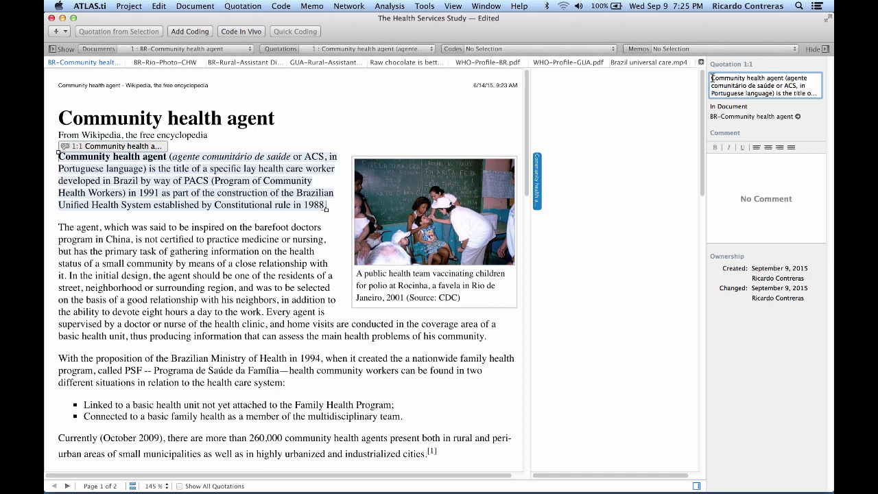
left_click_drag(712, 78, 818, 96)
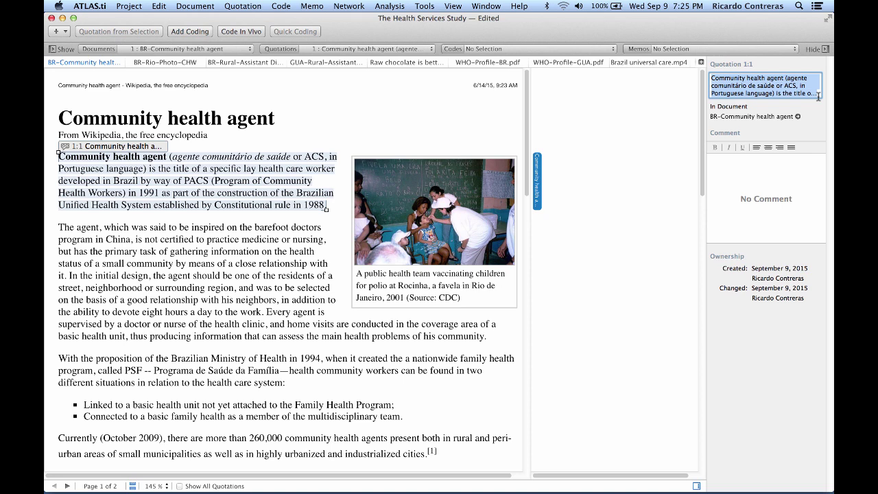
type("CH")
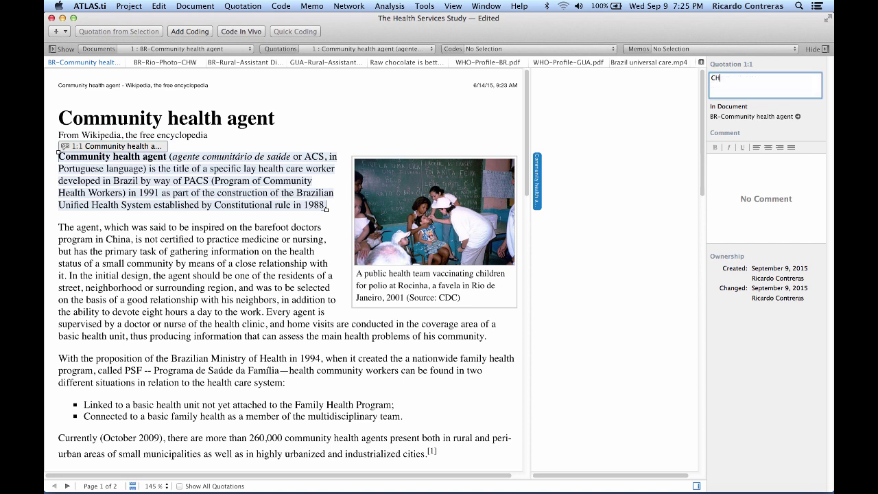
type("A is the title of leay health care worker in BR")
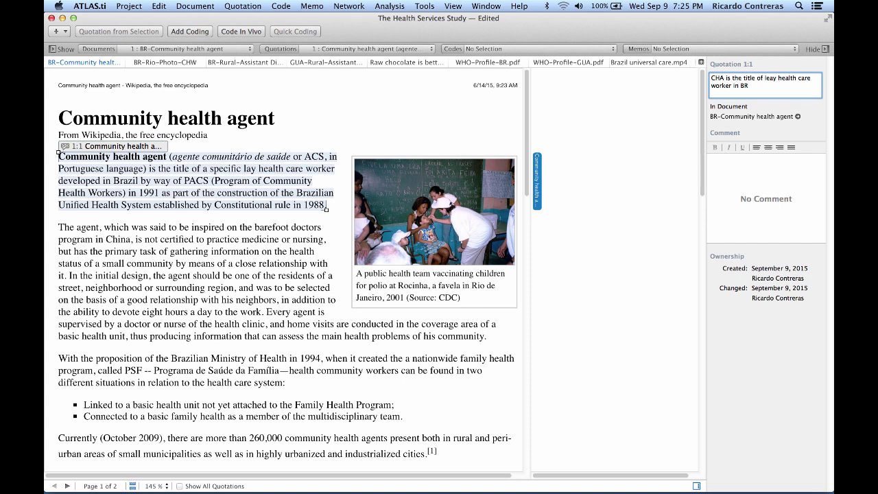
Add the comment "The CHA model was developed as part of the PACS in 1991...." to the quotation.
left_click(749, 164)
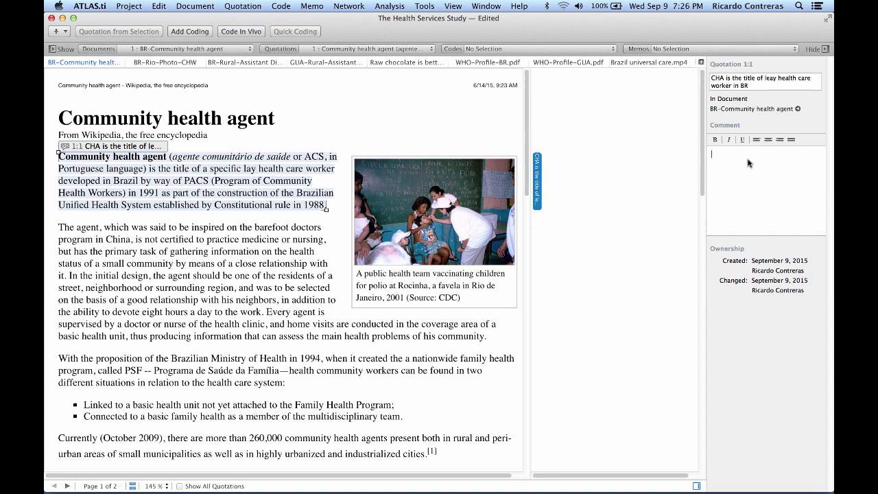
type("The CHA model was developed")
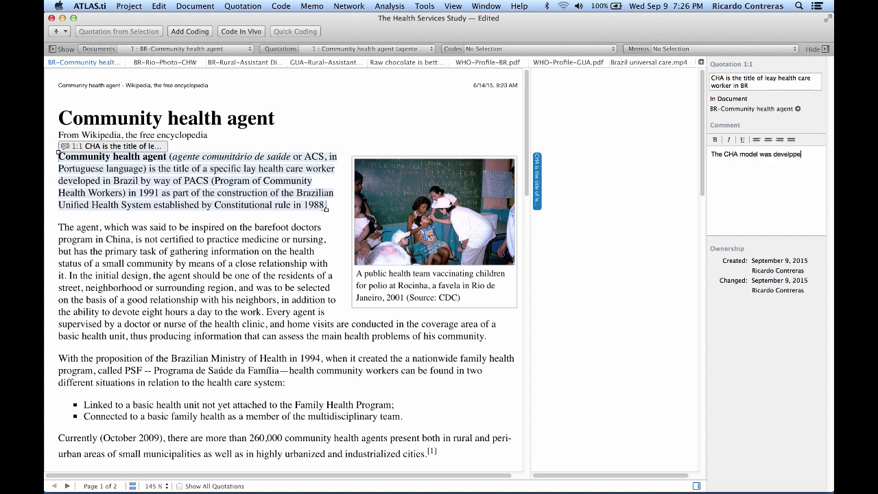
type(" as part f")
key("BackSpace")
type("of the PACS in 1991....")
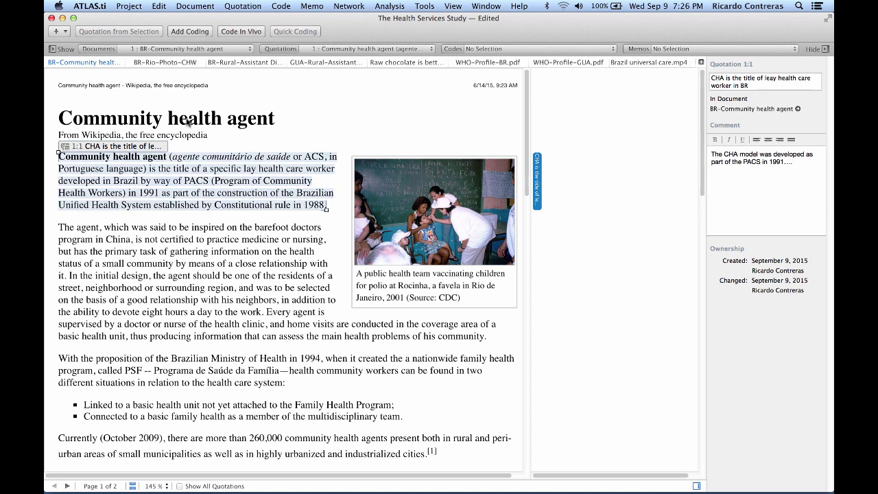
Show the navigator, switch it to the quotation list and select the CHA quotation.
left_click(64, 49)
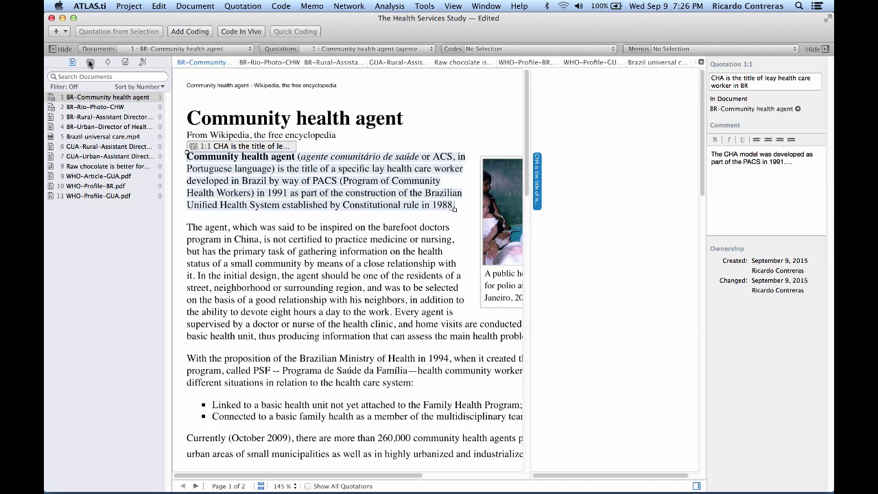
left_click(90, 63)
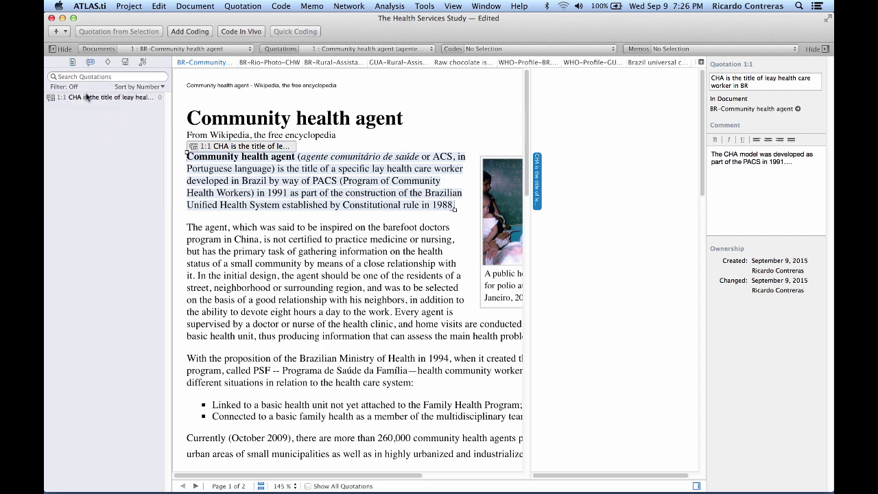
left_click(88, 99)
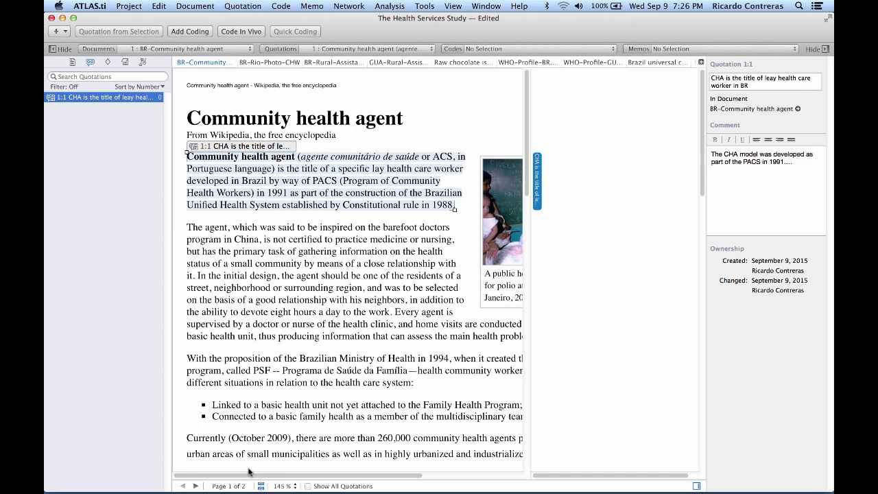
Create a quotation from the area of the article's photo showing the health worker vaccinating the child.
left_click_drag(250, 477, 342, 477)
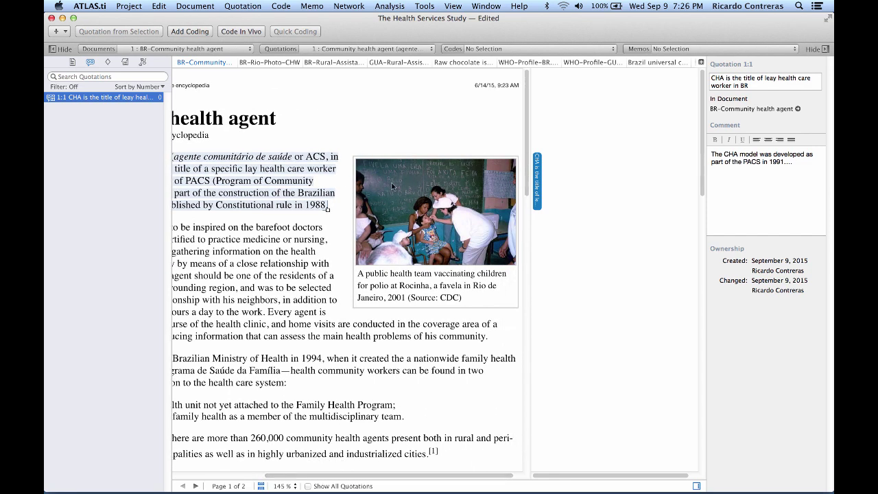
left_click(472, 215)
left_click_drag(472, 215, 491, 252)
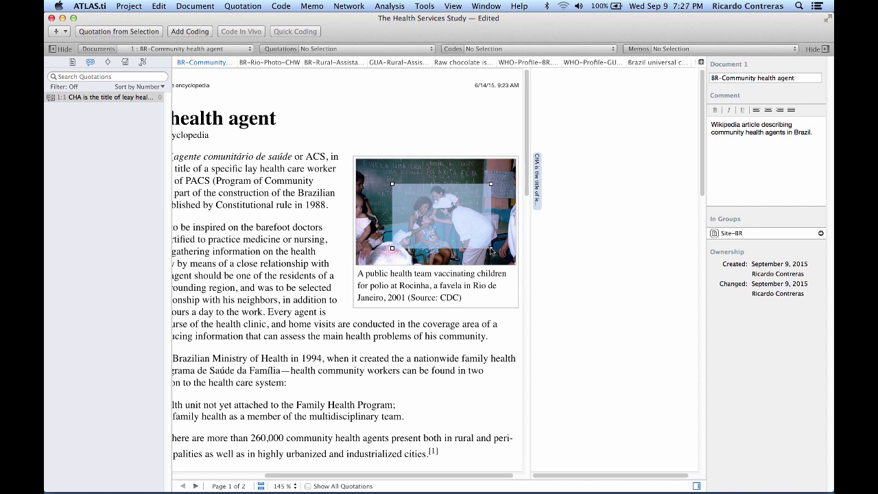
right_click(457, 225)
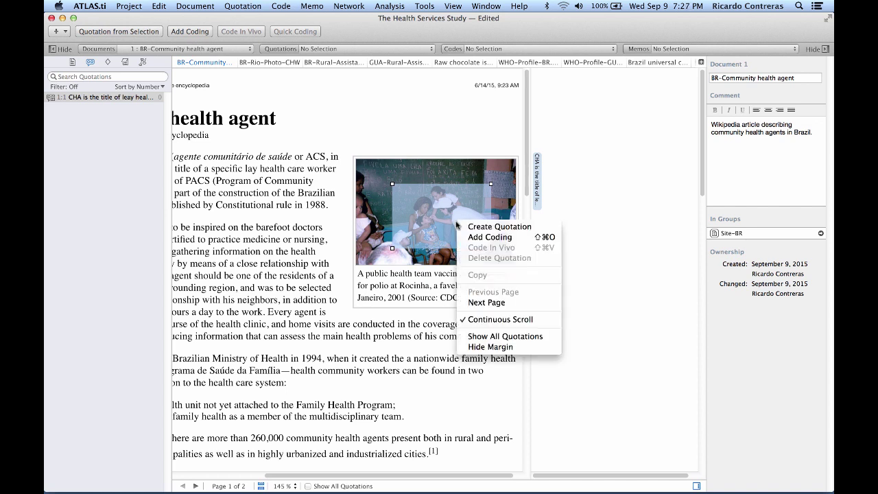
left_click(466, 227)
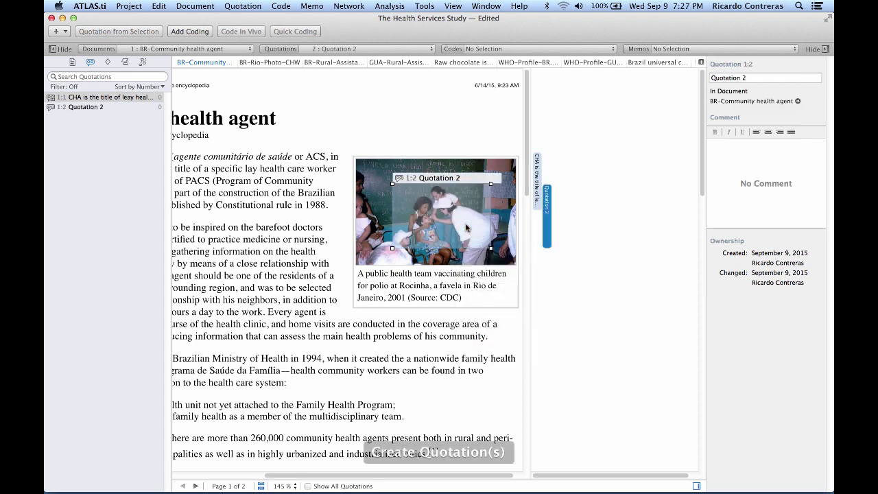
Rename the photo quotation in the community health agent article as "Vaccination of child".
left_click(537, 175)
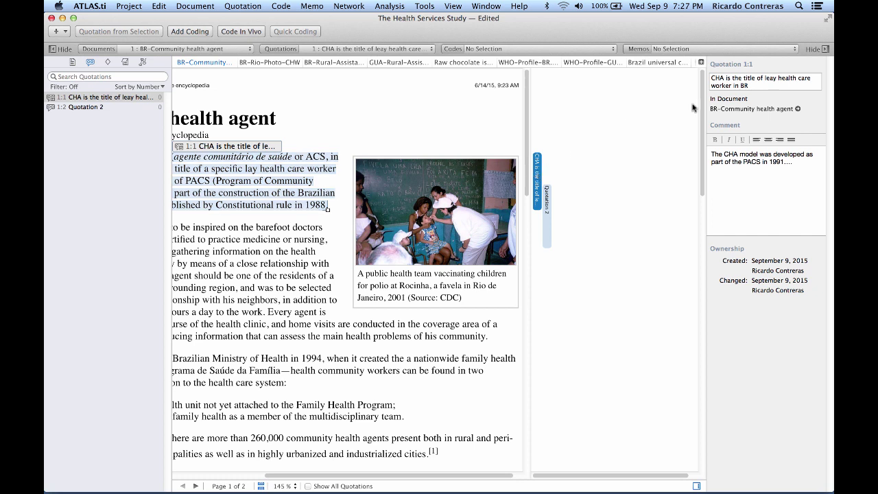
left_click(753, 86)
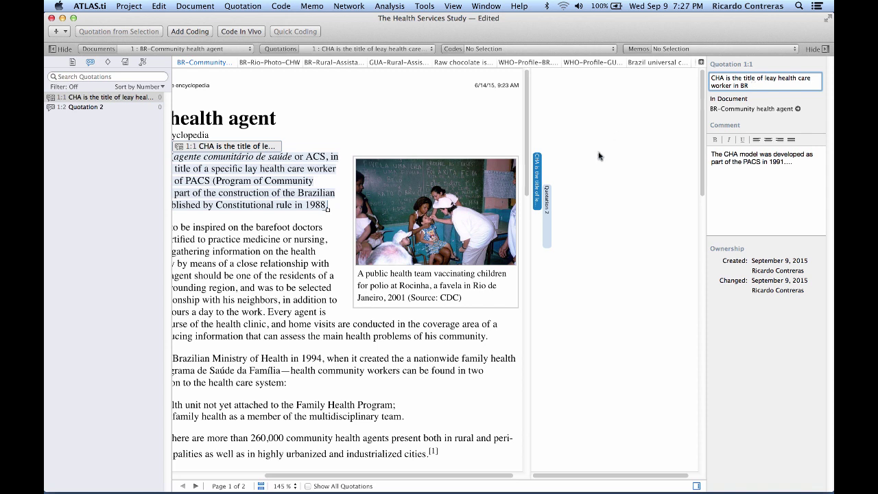
left_click(550, 202)
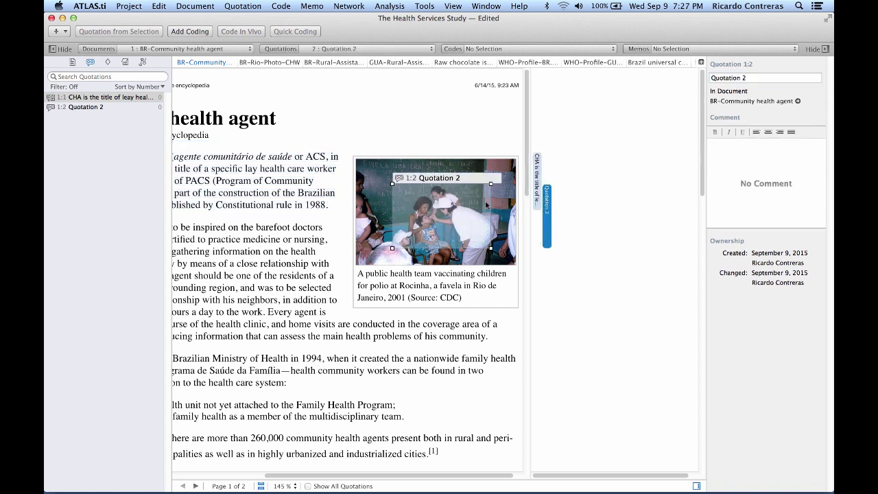
double_click(752, 77)
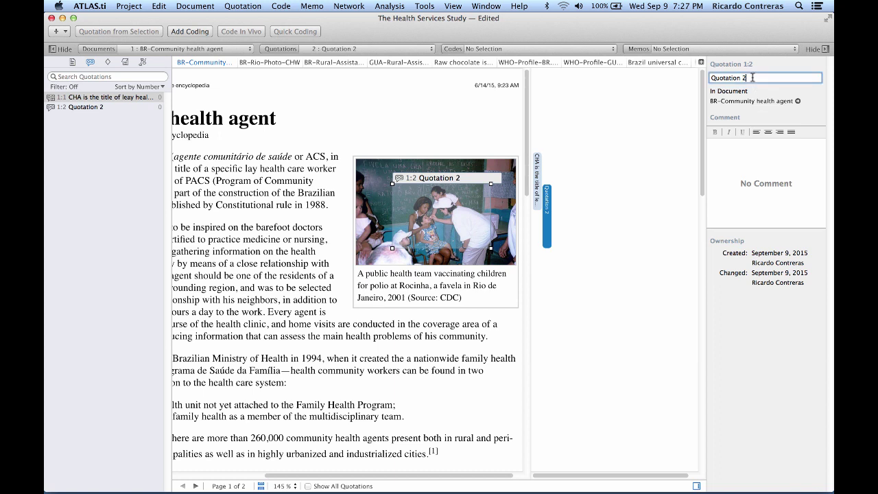
left_click_drag(753, 77, 699, 77)
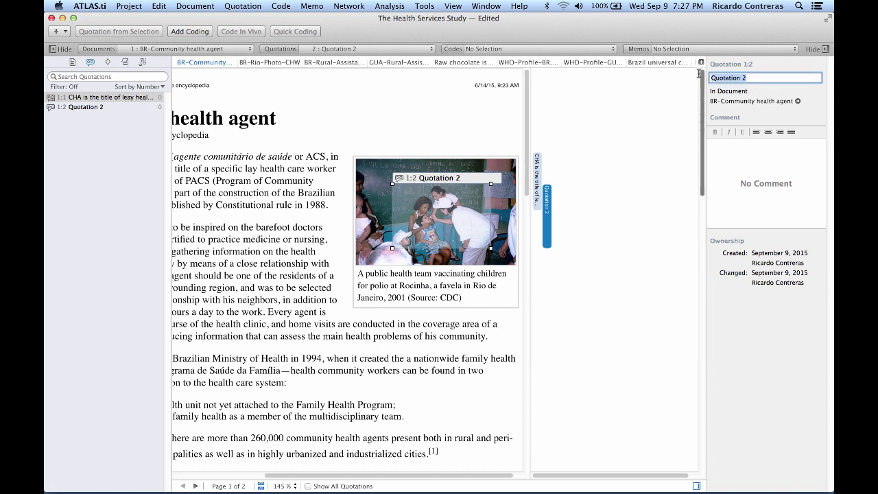
type("Vaccination of child")
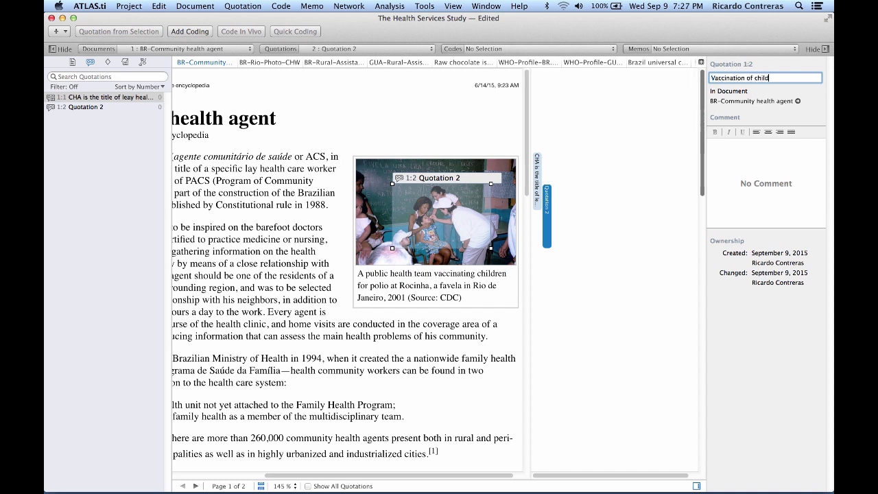
key("Tab")
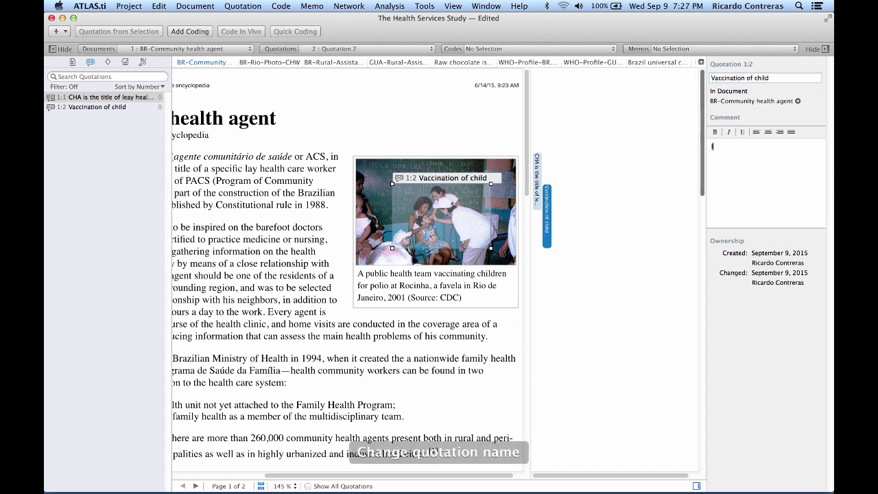
Comment the quotation with "Interesting to see how this vaccination is taking place in what seems to be classroom. Is this a school-based vaccination program?".
type("Interesting to see how this")
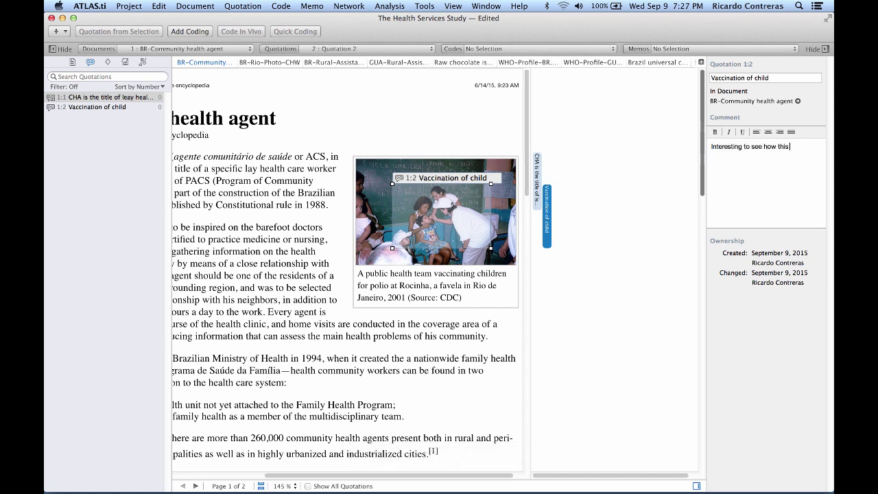
type(" vaccination is taking place in what seems ")
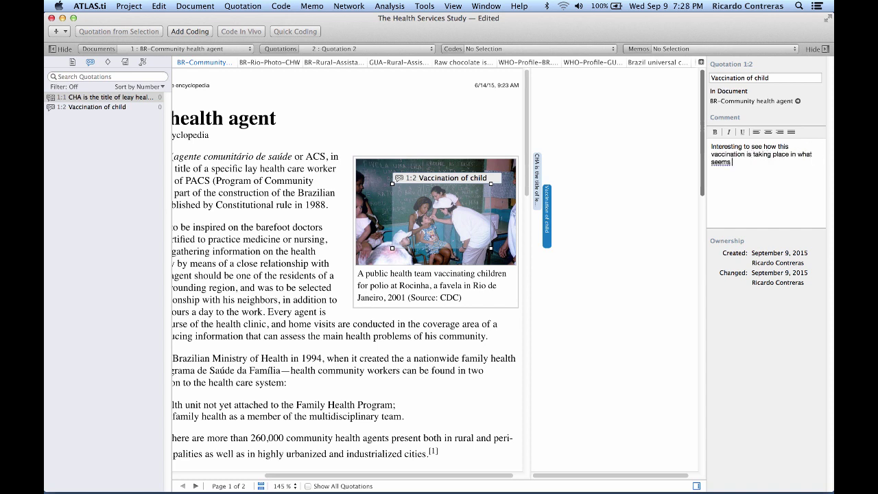
type("to be classroom.  Is this a sho")
key("BackSpace")
key("BackSpace")
type("chol")
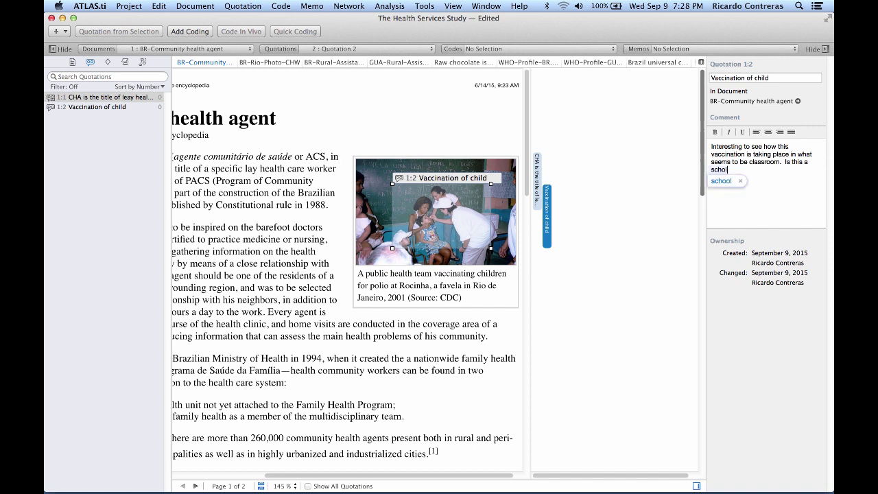
key("BackSpace")
type("ol")
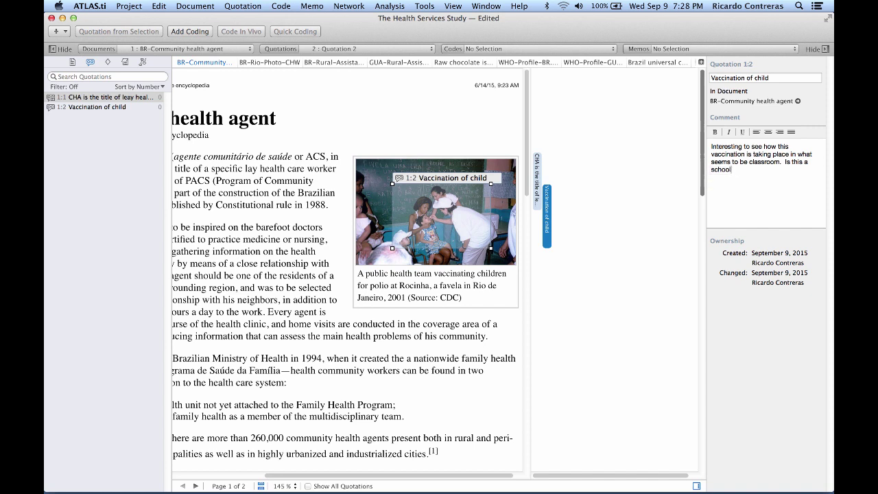
type("-based vaccination program?")
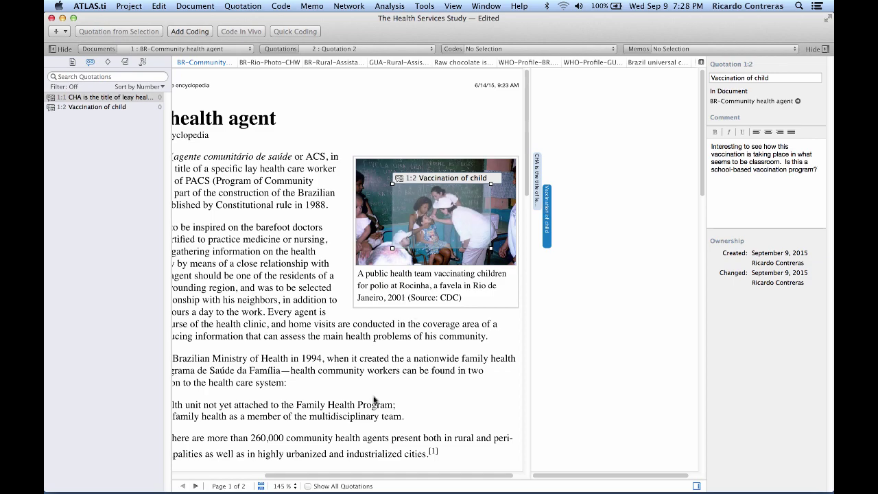
Code the first sentence of the article's second paragraph, from "The agent" to "relationship with it.", with the new code "CHA based on Chinese model".
left_click_drag(376, 478, 313, 465)
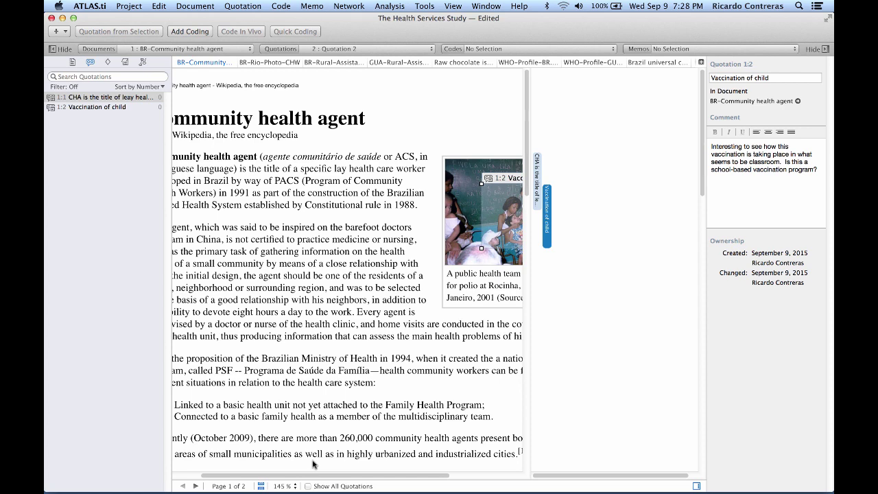
left_click_drag(317, 475, 288, 480)
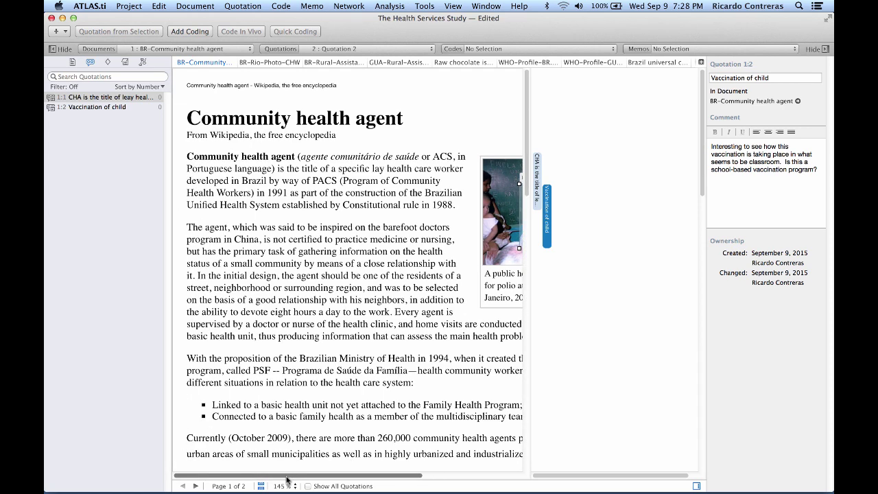
left_click(504, 410)
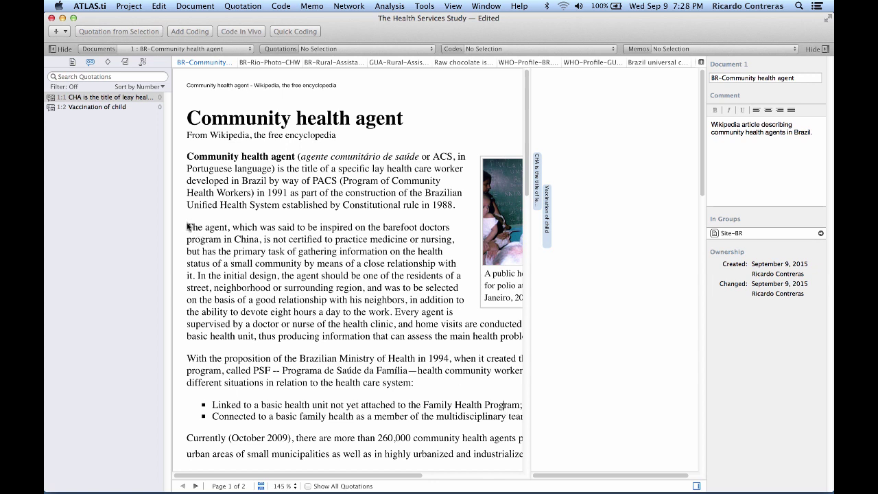
left_click_drag(187, 227, 197, 278)
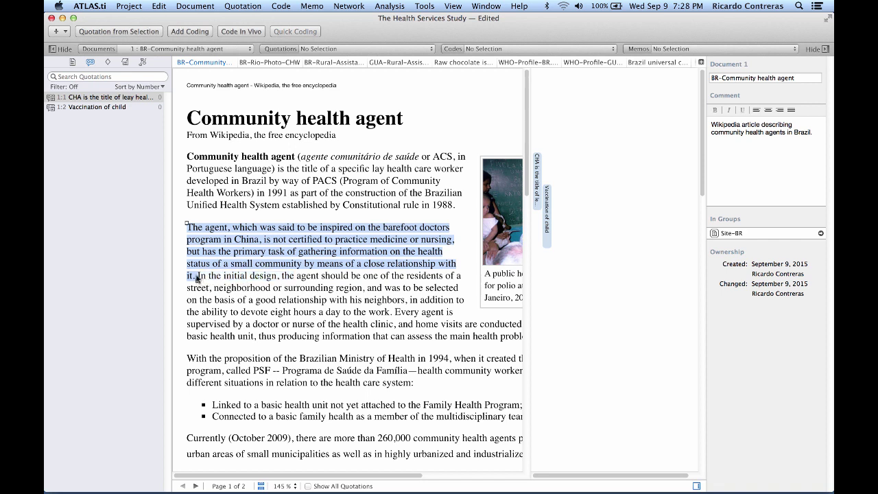
right_click(214, 244)
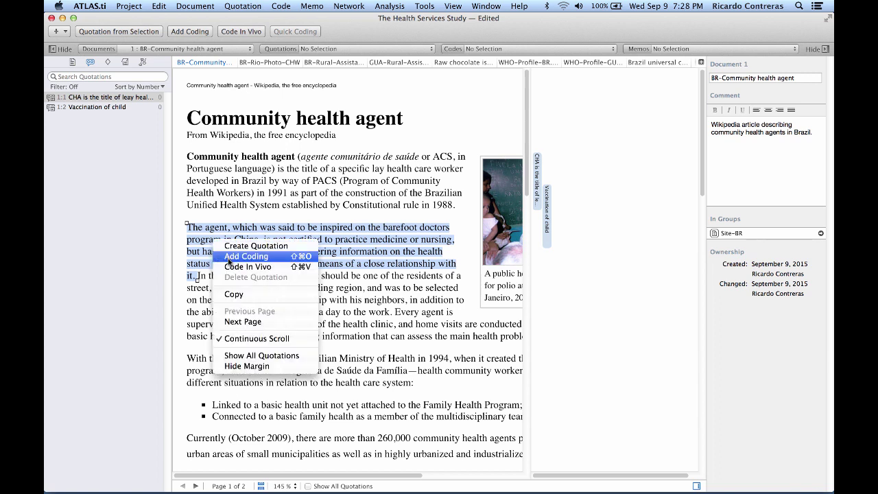
left_click(229, 257)
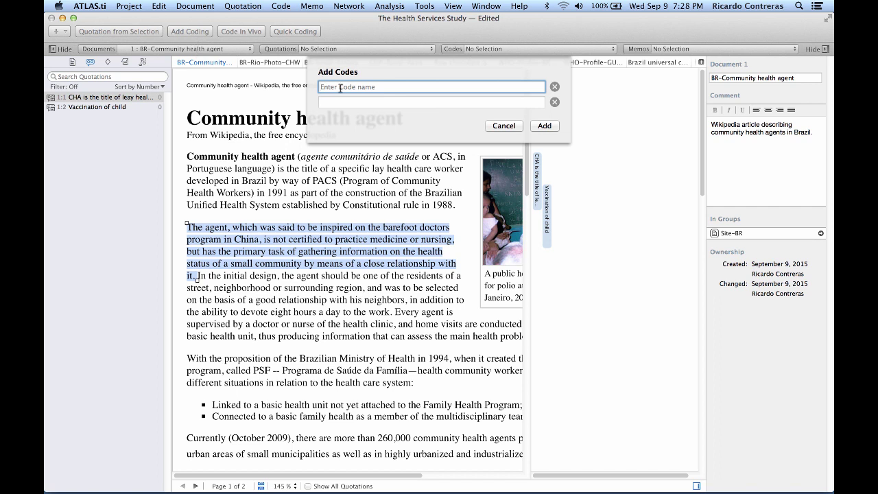
type("CHA bas")
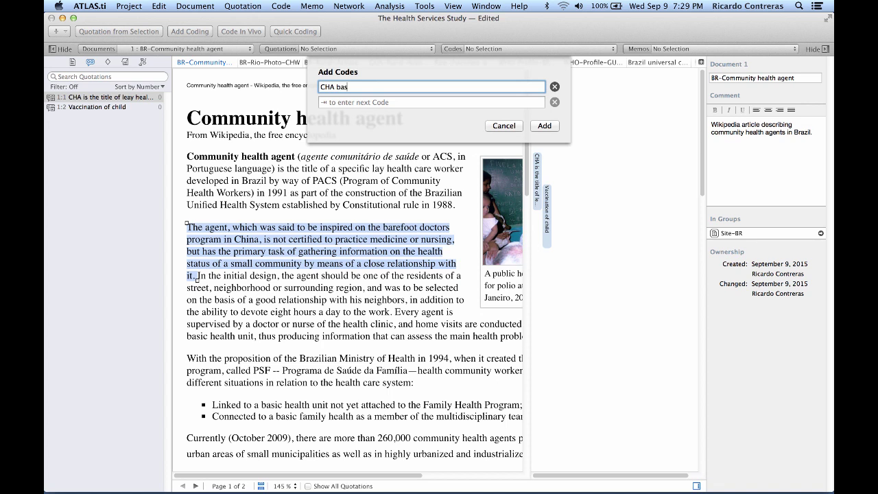
type("ed on Chinese model")
left_click(555, 127)
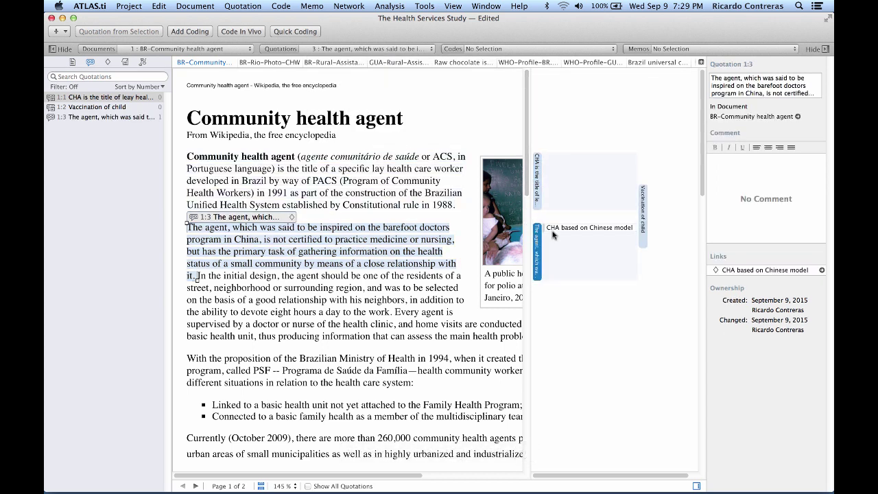
Shorten the coded quotation's name to "The agent, which was said to be inspired on the barefoot doctors program in China".
left_click(558, 233)
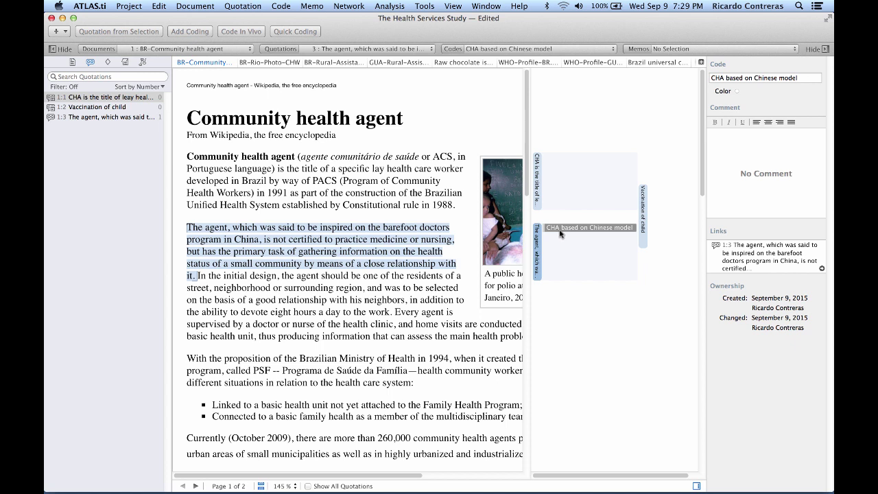
left_click(537, 244)
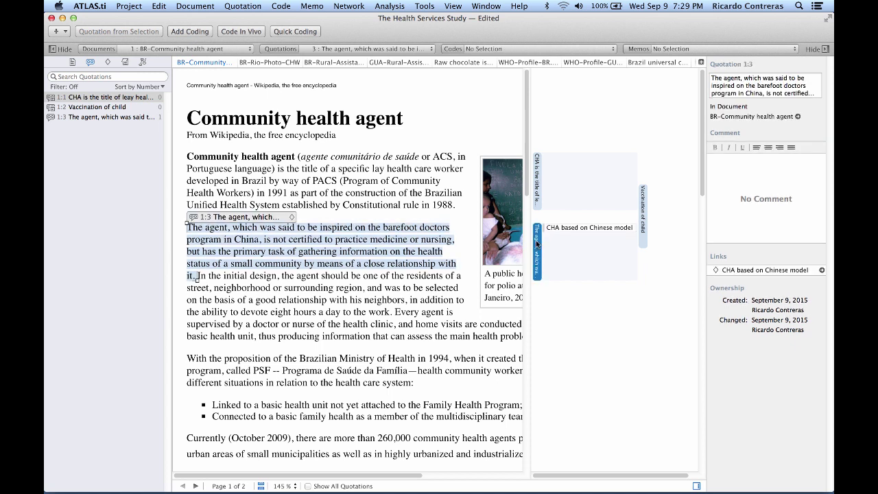
left_click(773, 94)
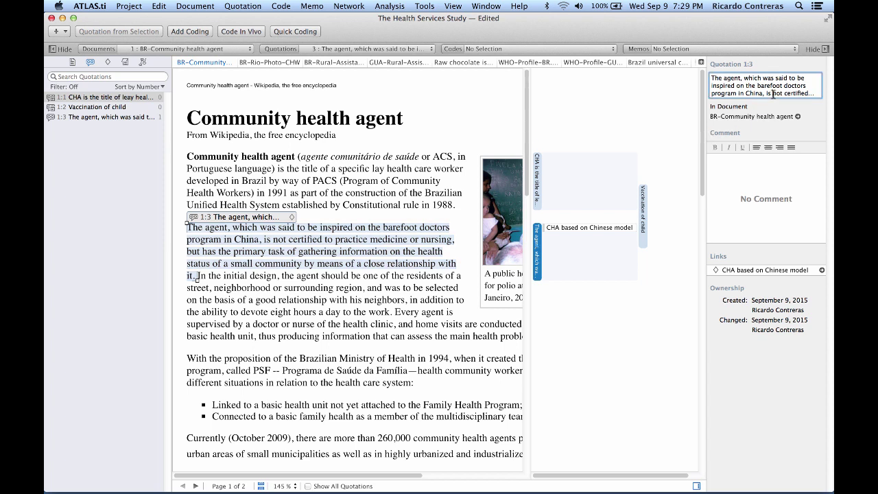
left_click_drag(765, 94, 821, 94)
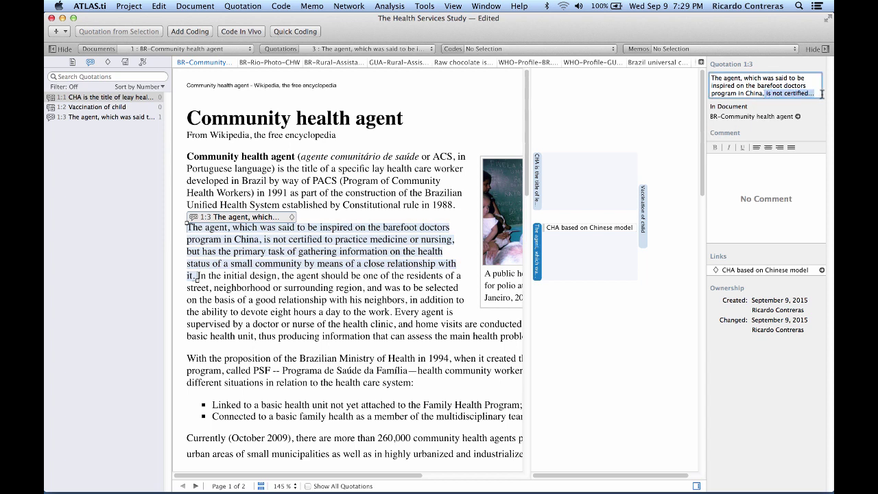
key("BackSpace")
Add the comment "Comment it." to the quotation about the barefoot doctors program.
left_click(733, 163)
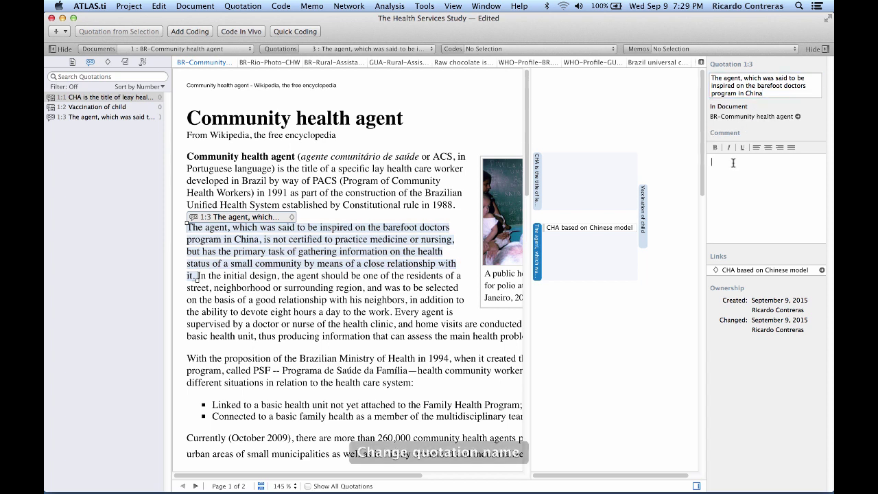
type("Comm")
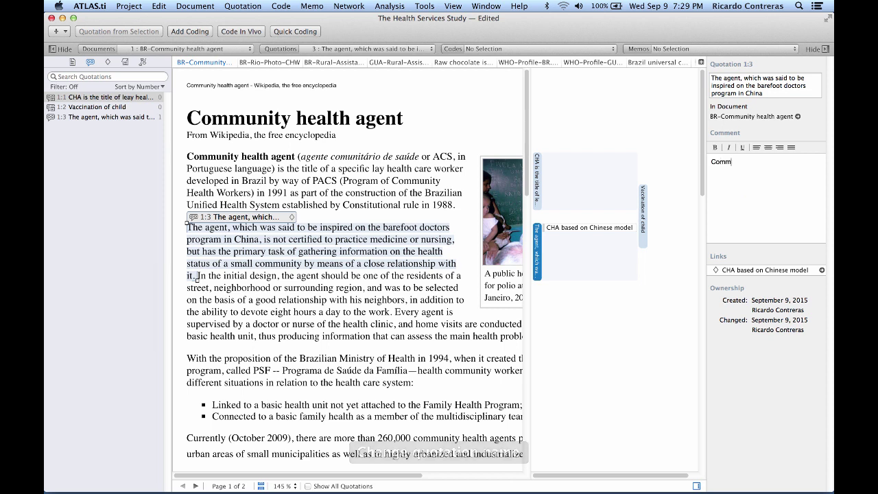
type("ent it.")
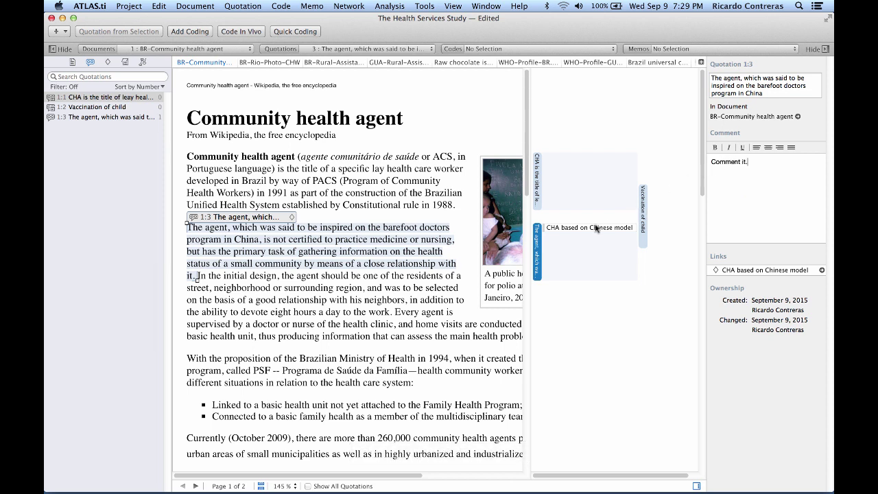
Set the colour of the code "CHA based on Chinese model" to Red and open its comment for editing.
left_click(585, 228)
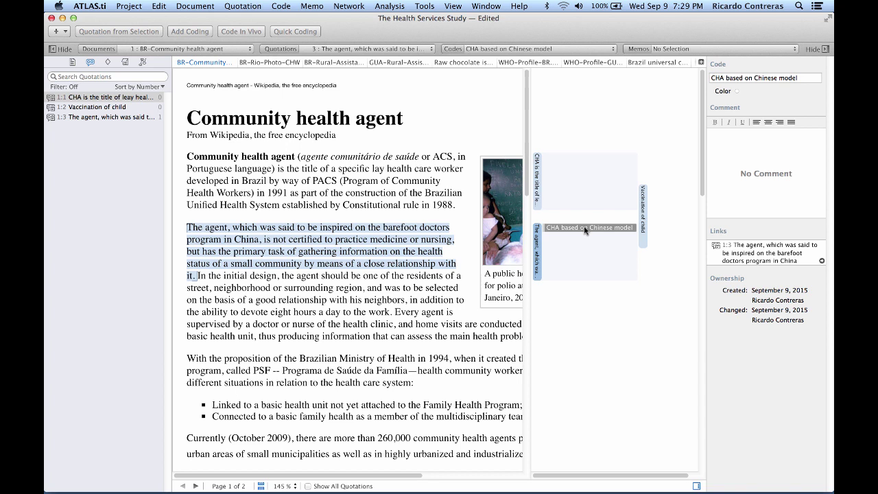
left_click(804, 79)
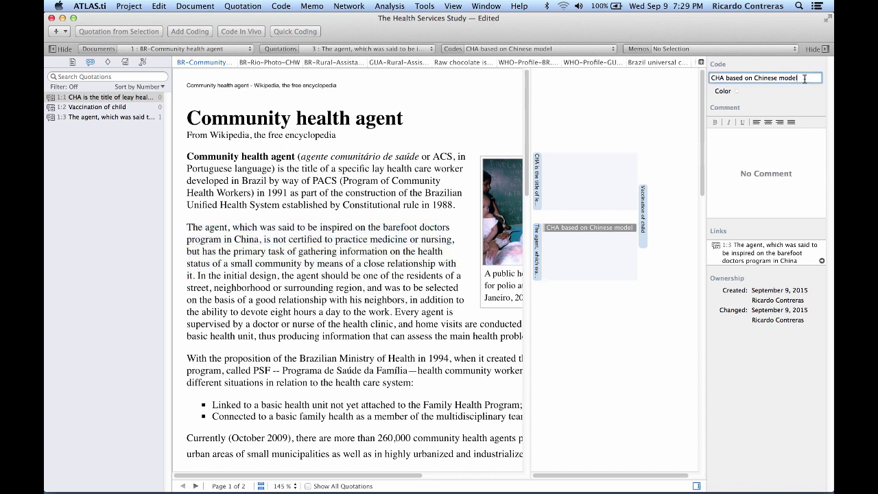
left_click(736, 91)
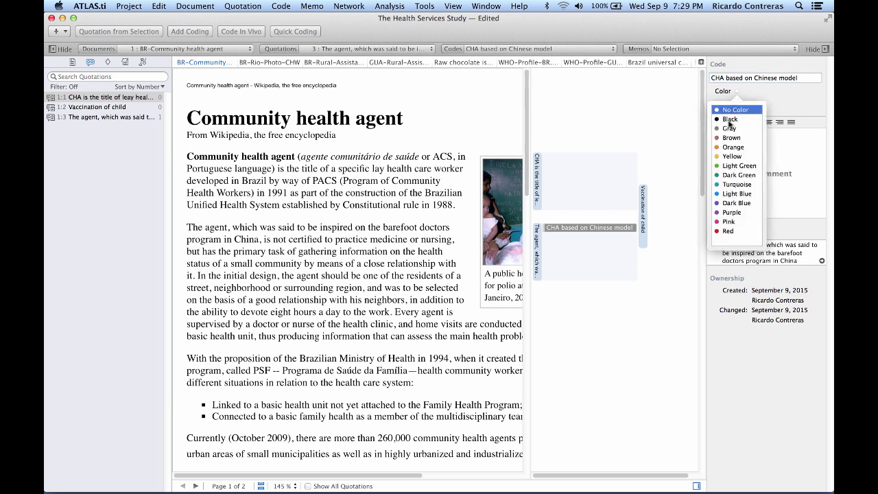
left_click(726, 231)
left_click(737, 144)
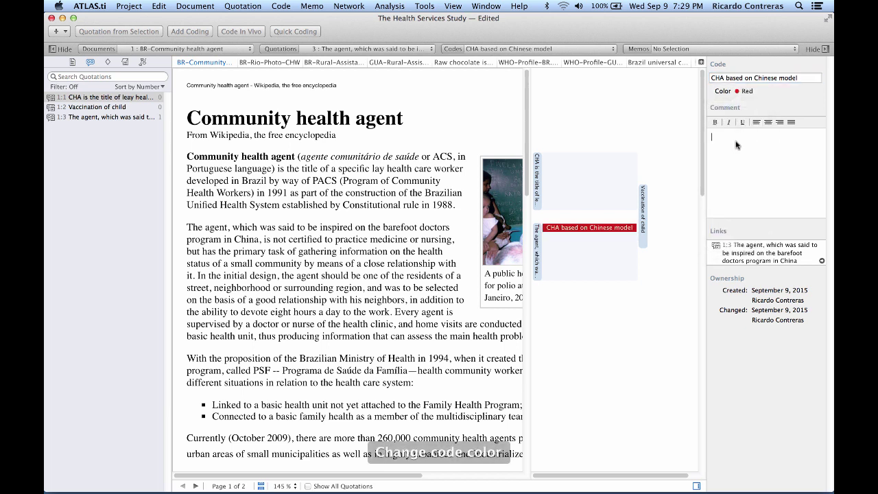
Enter the comment "Define the code." for the code "CHA based on Chinese model".
type("DE")
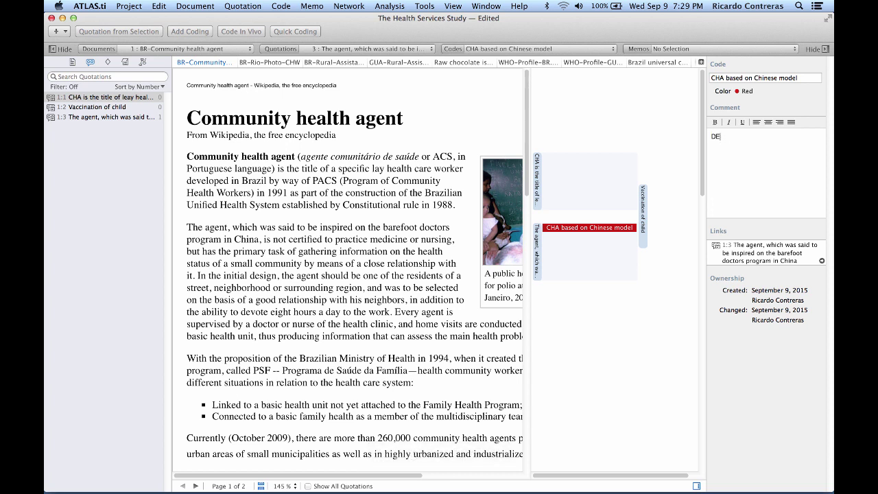
key("BackSpace")
type("efine the codee")
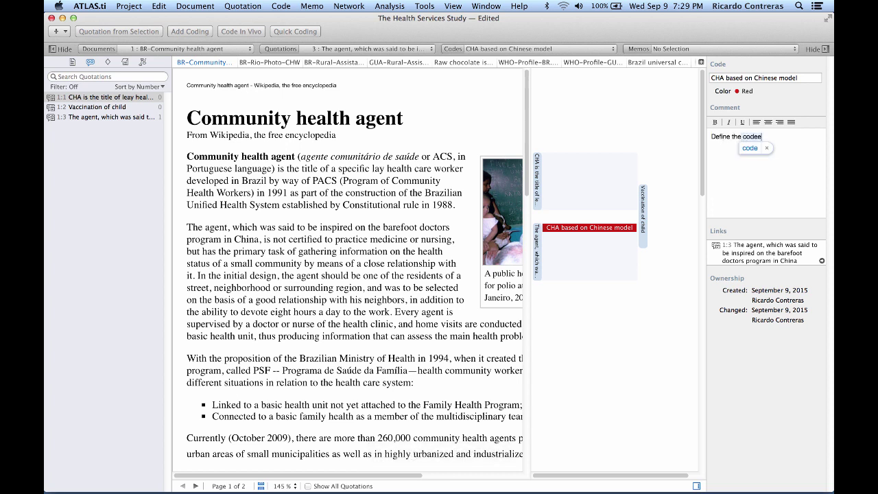
type(".")
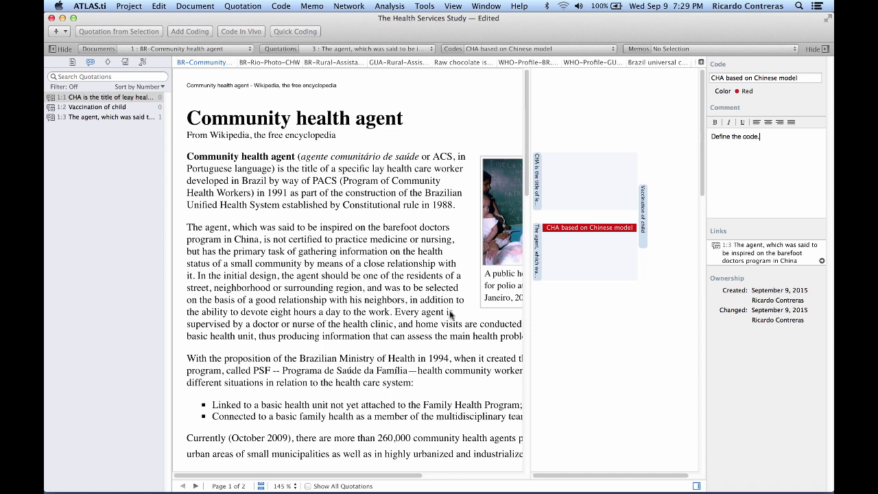
Assign the existing code "CHA based on Chinese model" to the quotation covering the article's first paragraph.
left_click(538, 187)
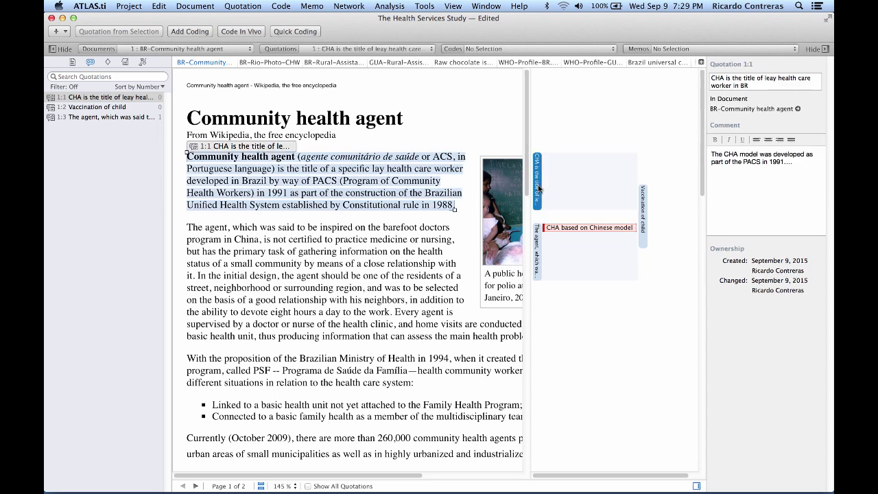
left_click(539, 242)
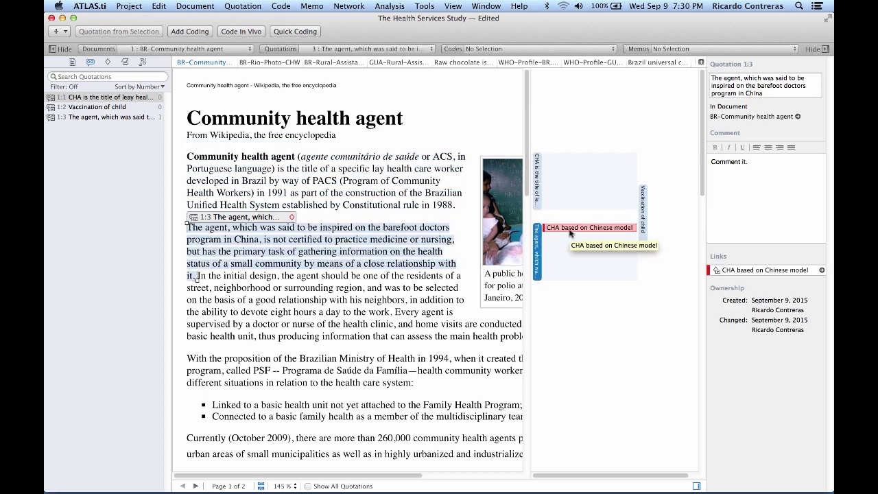
left_click(537, 180)
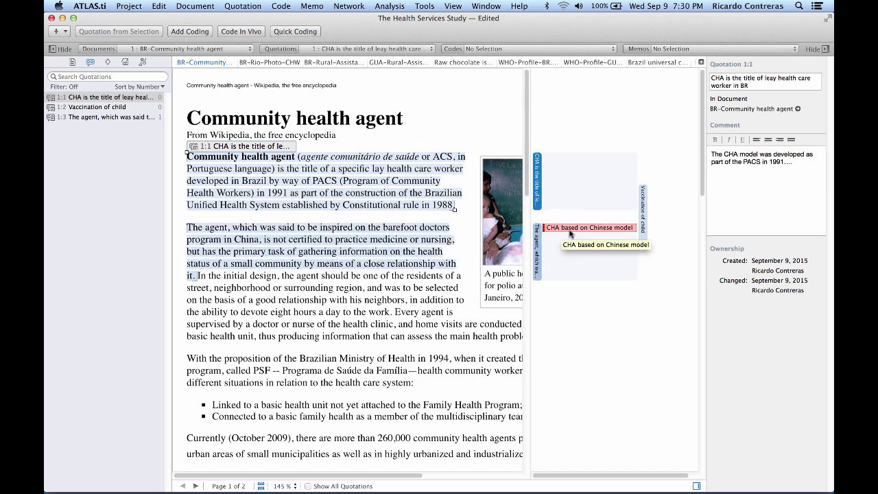
left_click(73, 62)
left_click(89, 62)
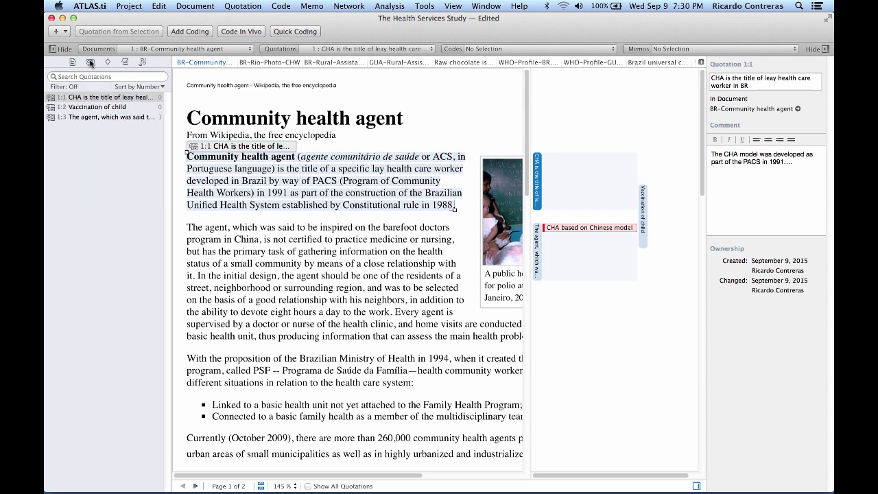
left_click(108, 63)
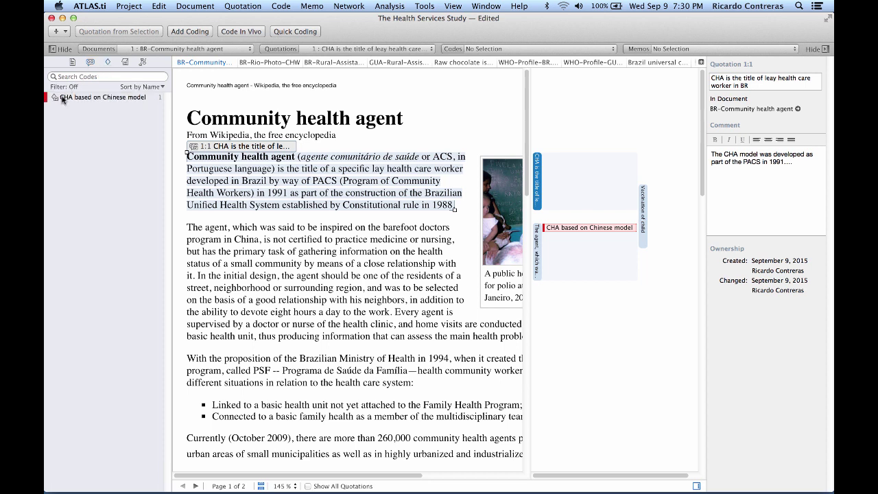
left_click_drag(62, 100, 441, 168)
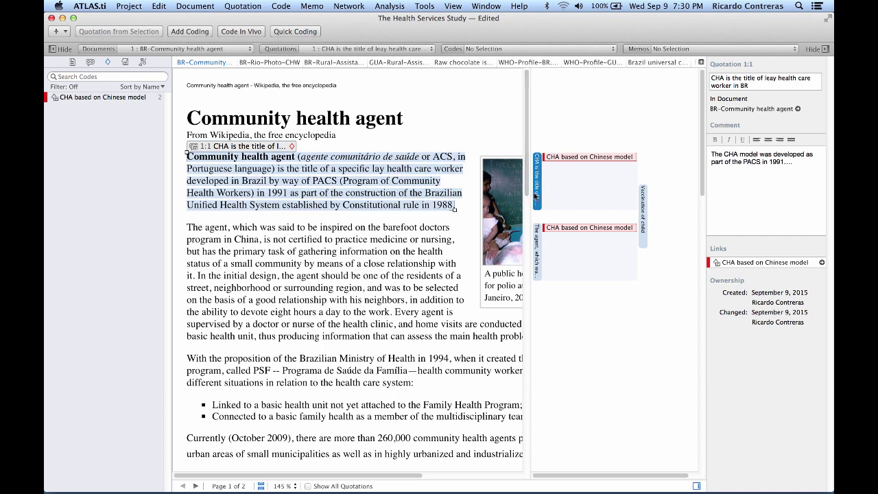
Look through the project's document list, then its quotation list, and view the quotation about the barefoot doctors program.
left_click(74, 64)
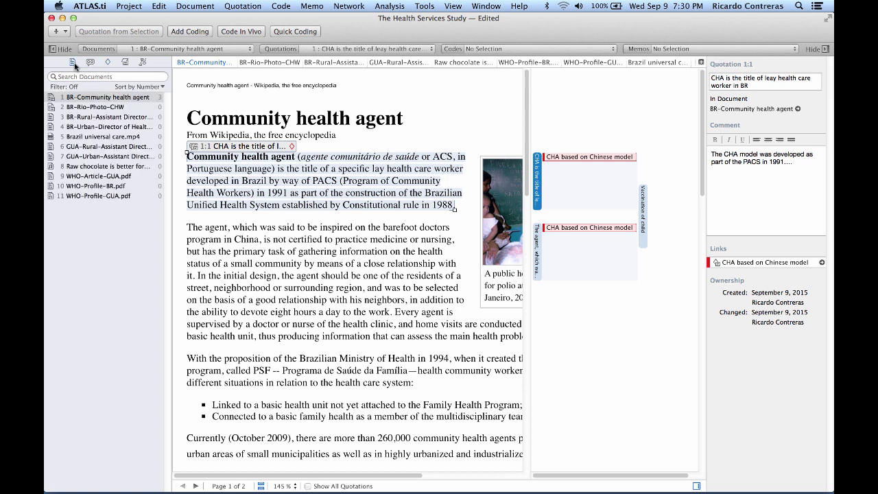
left_click(90, 63)
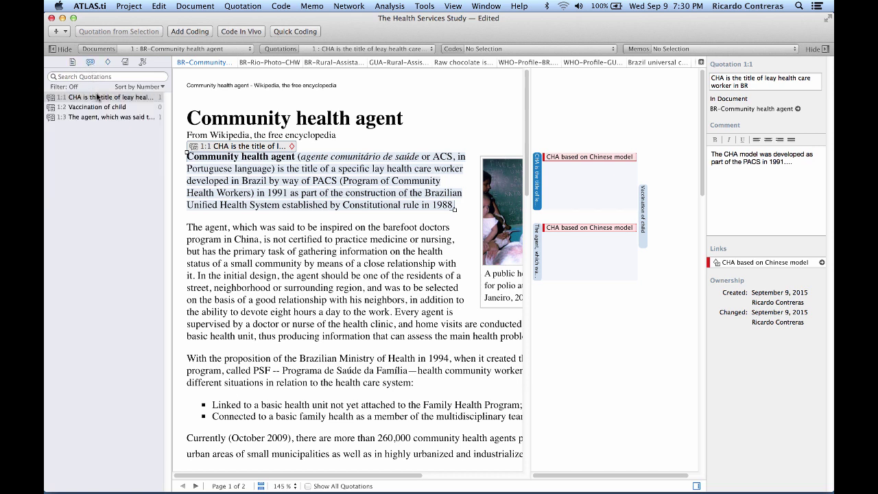
left_click(98, 98)
left_click(101, 109)
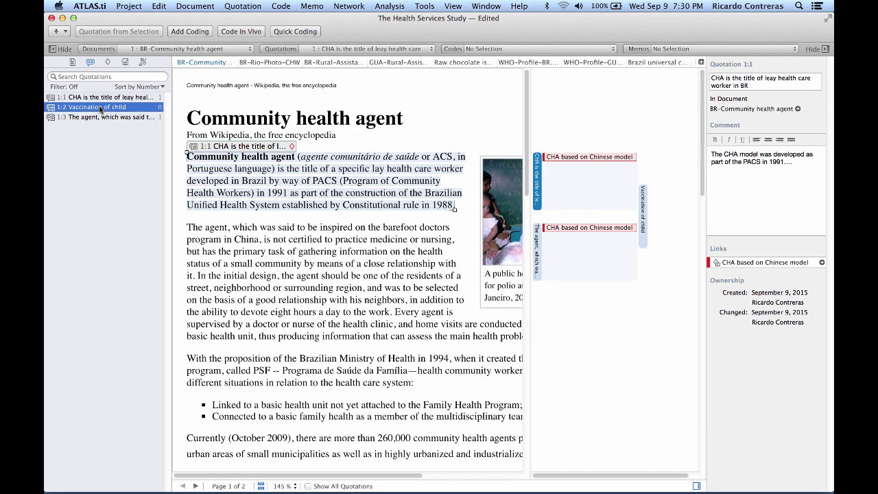
left_click(100, 118)
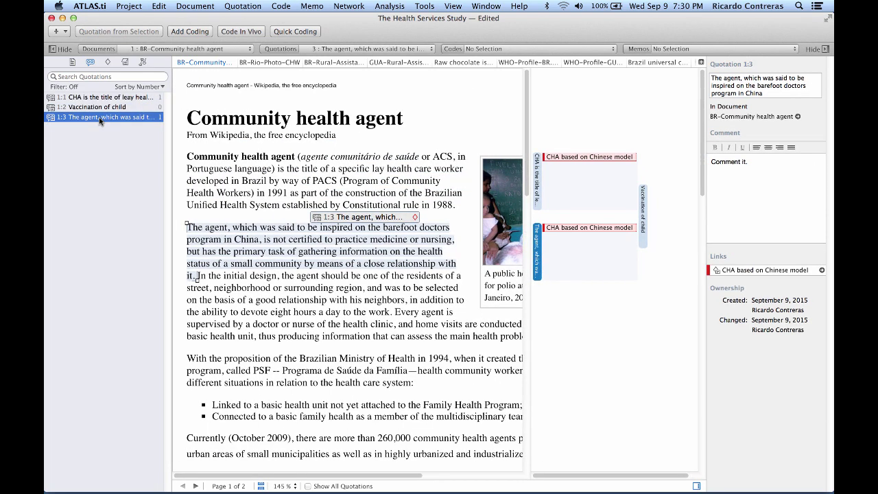
List the quotations linked to the code "CHA based on Chinese model" and view each one in the article.
left_click(108, 63)
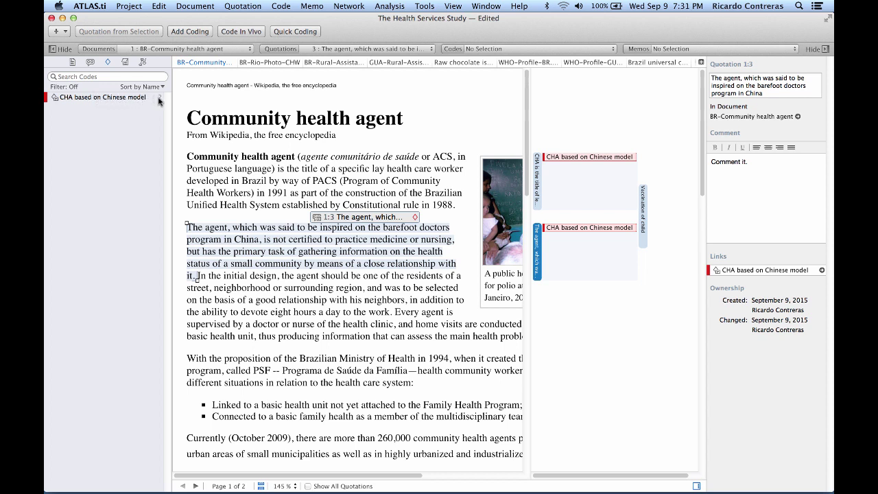
double_click(135, 98)
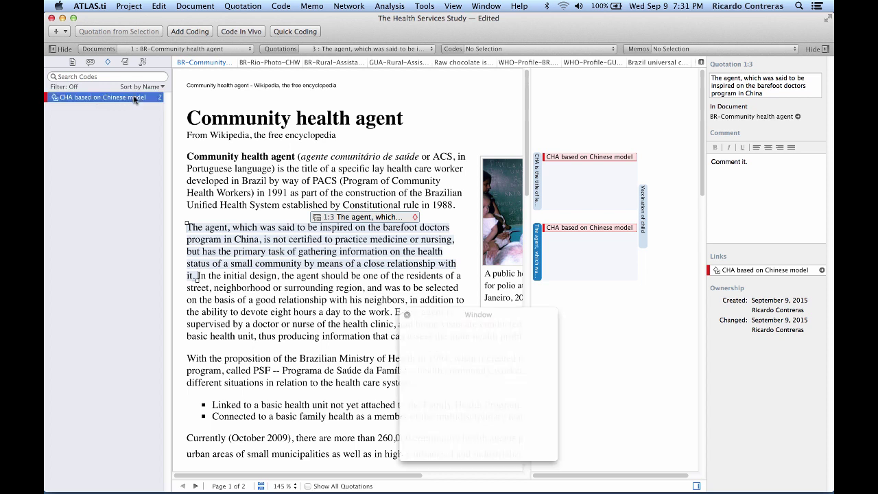
left_click(437, 339)
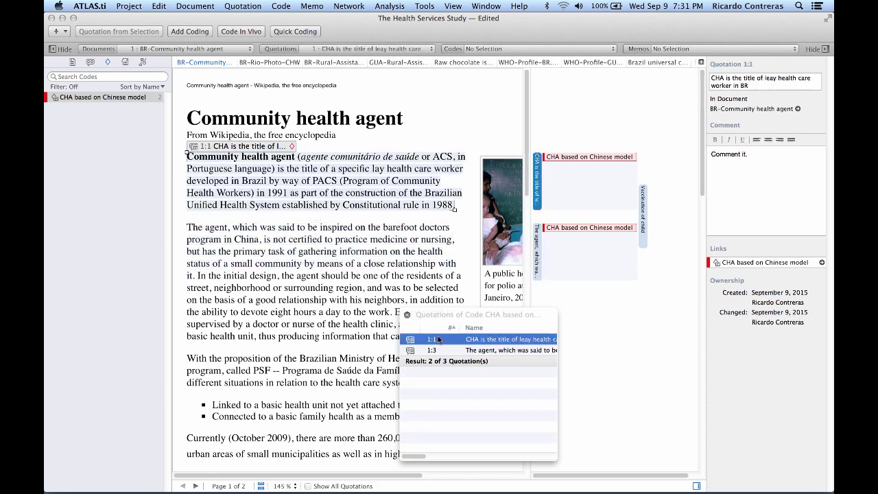
left_click(435, 350)
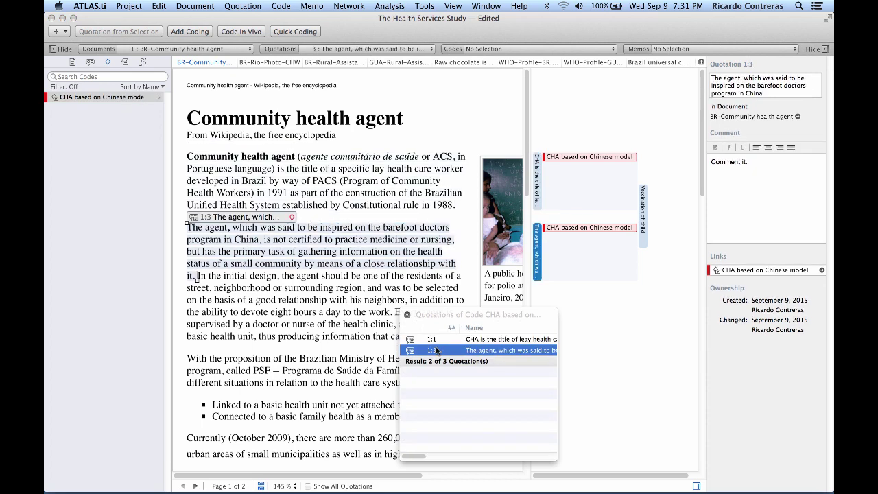
left_click(408, 316)
Create a quotation in the photo document BR-Rio-Photo-CHW from a large rectangular area around the vaccination scene.
left_click(72, 62)
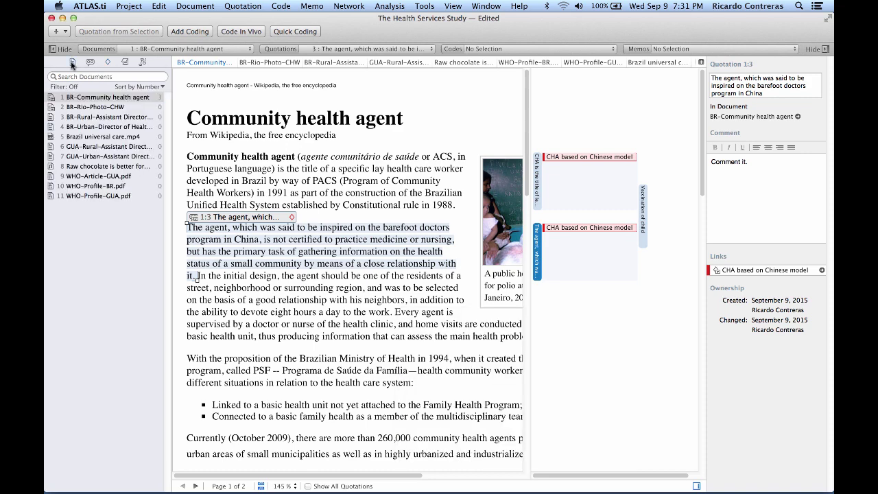
left_click(97, 108)
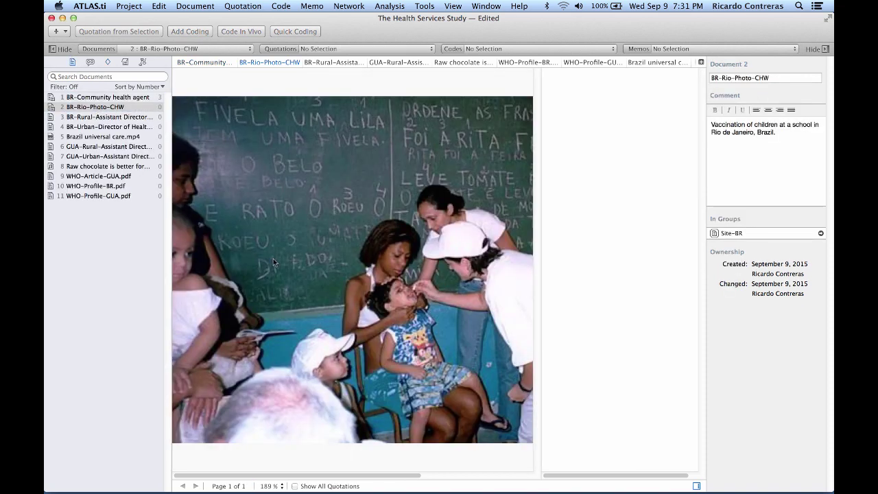
scroll(356, 325, "down", 3)
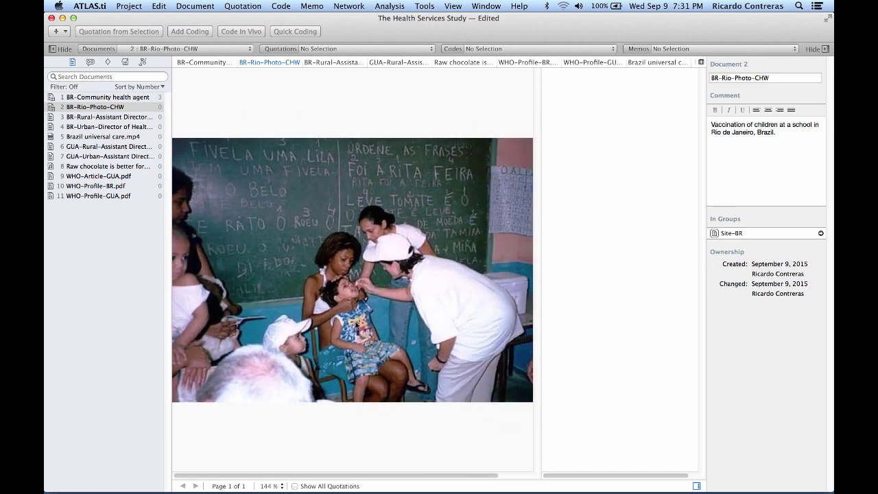
scroll(357, 326, "up", 2)
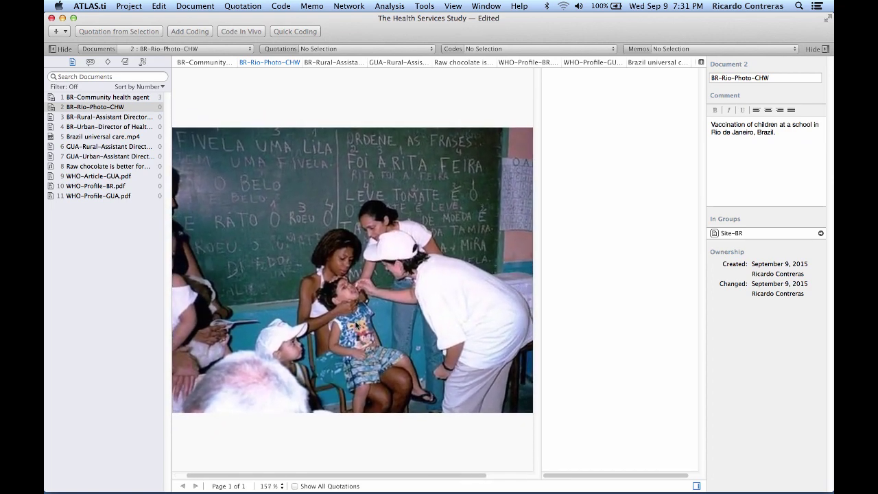
scroll(357, 325, "down", 1)
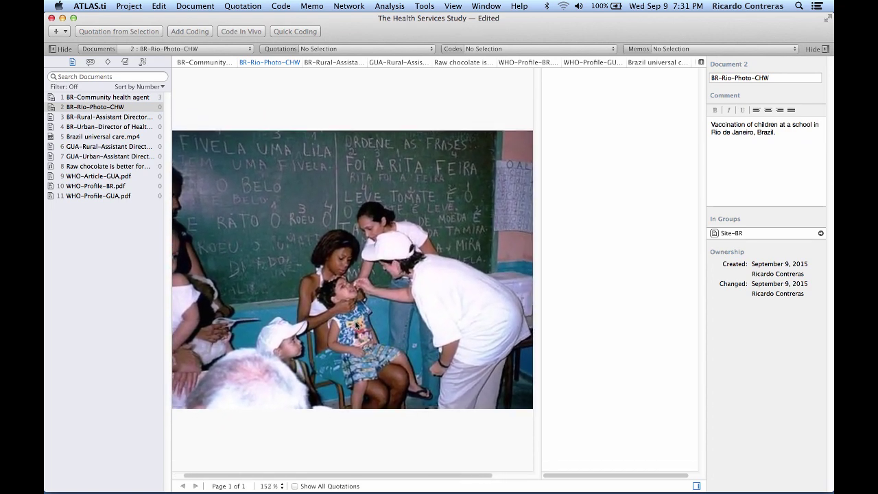
scroll(355, 324, "down", 1)
left_click_drag(258, 202, 526, 383)
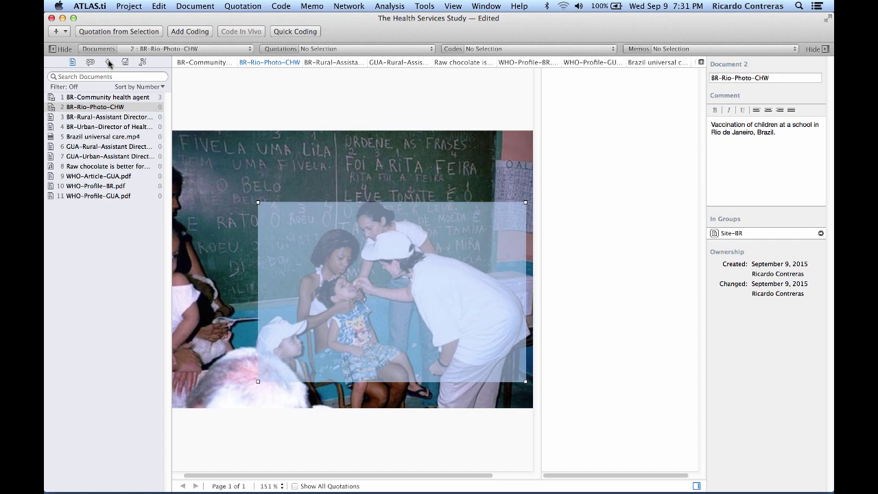
left_click(109, 62)
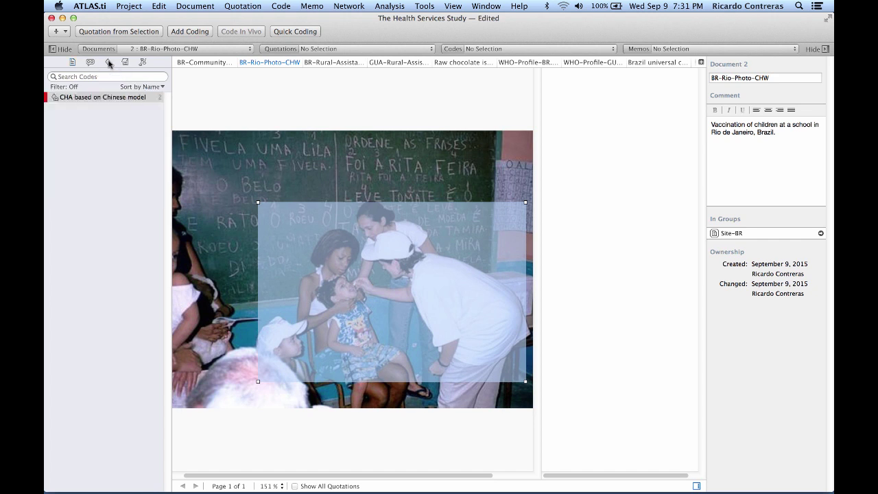
right_click(384, 311)
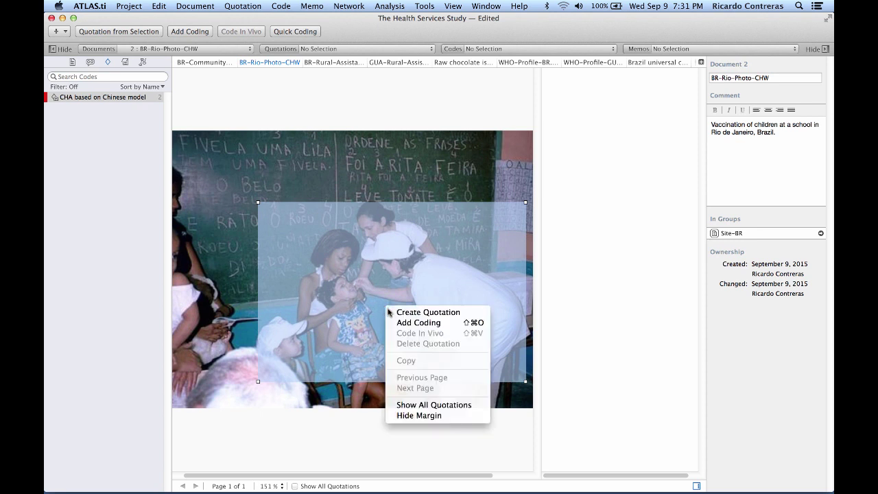
left_click(399, 313)
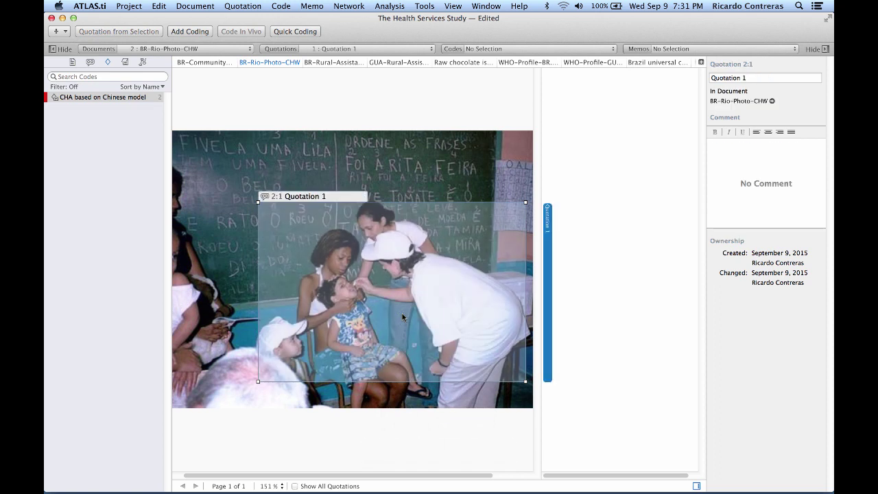
Code a smaller rectangular area of the photo, around the child's face and the vaccinator's hand, with the new code "Vaccination".
left_click(428, 431)
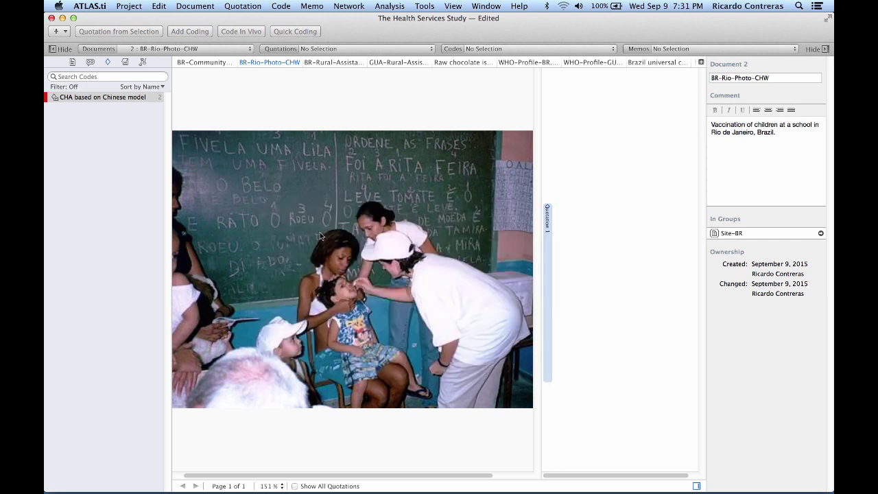
left_click_drag(320, 234, 443, 326)
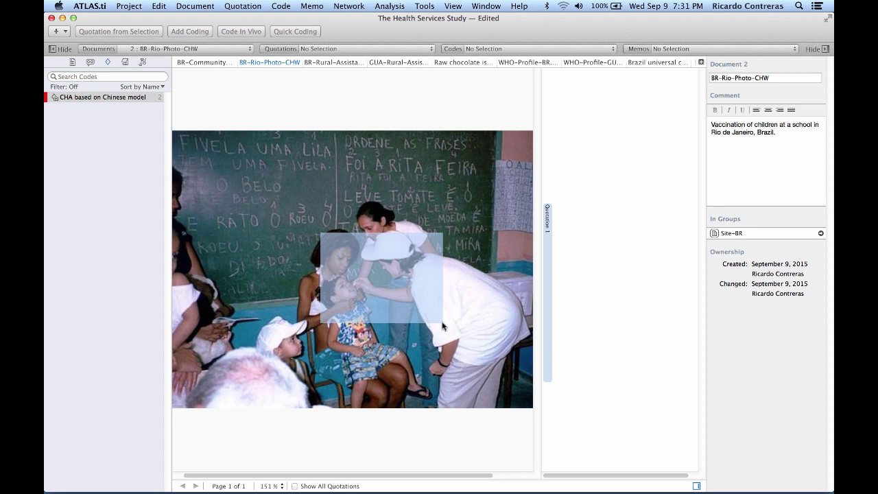
left_click_drag(443, 326, 442, 326)
right_click(398, 282)
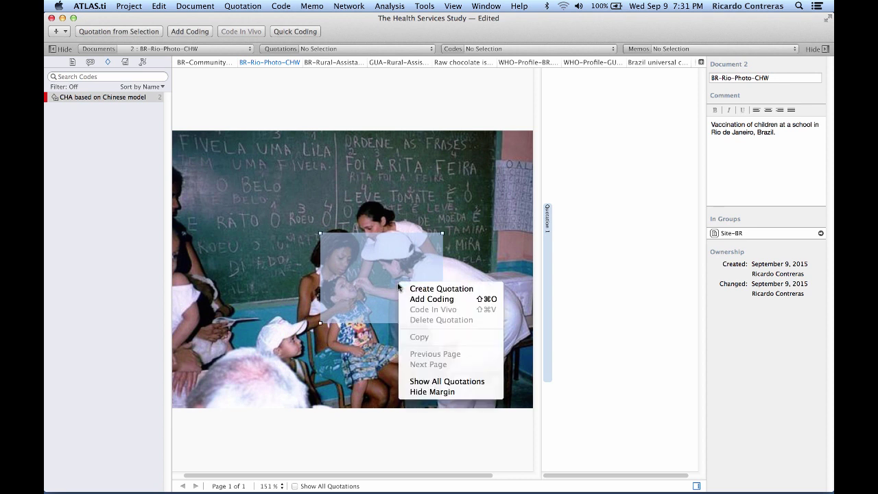
left_click(410, 299)
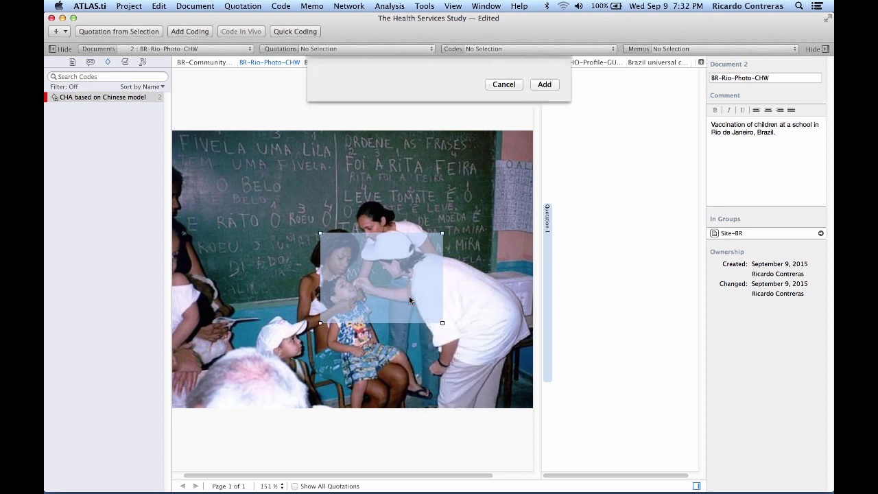
type("Vacc")
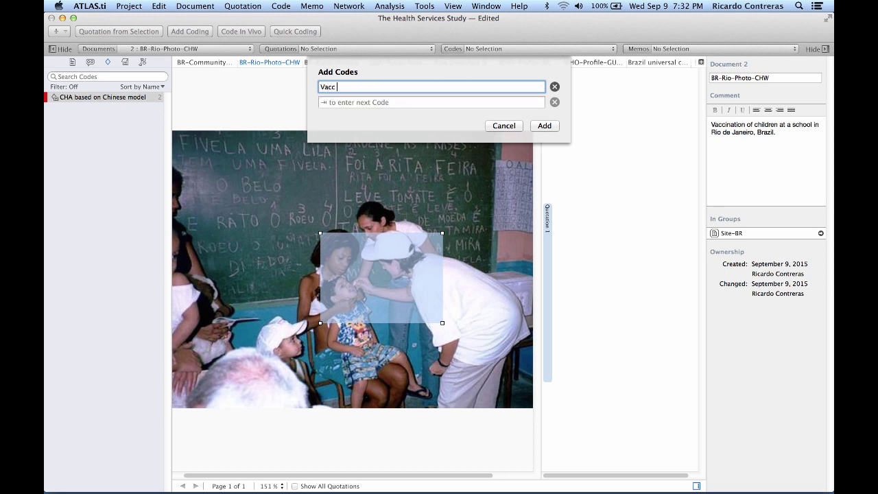
type("ination")
key("Return")
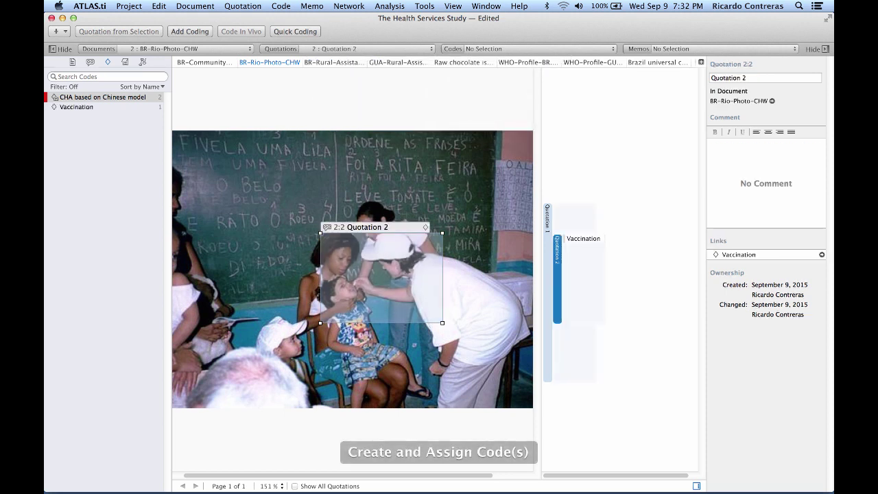
Set the colour of the code "Vaccination" to Light Blue.
left_click(587, 240)
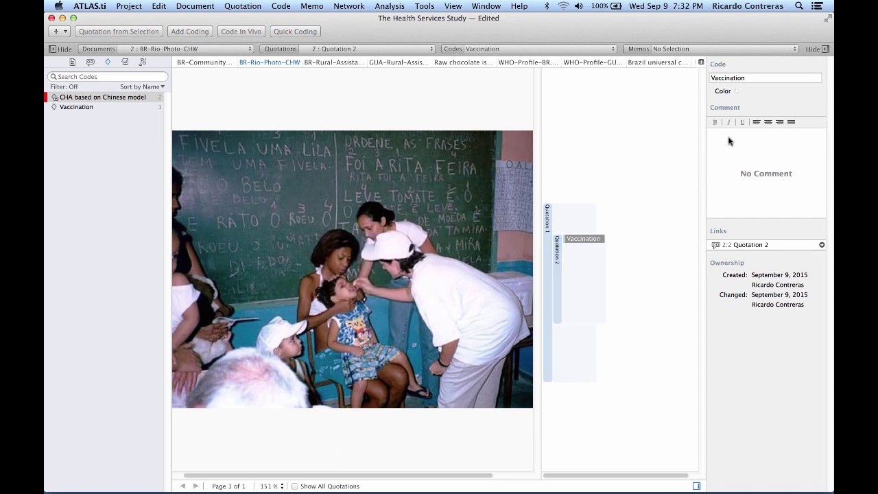
left_click(737, 92)
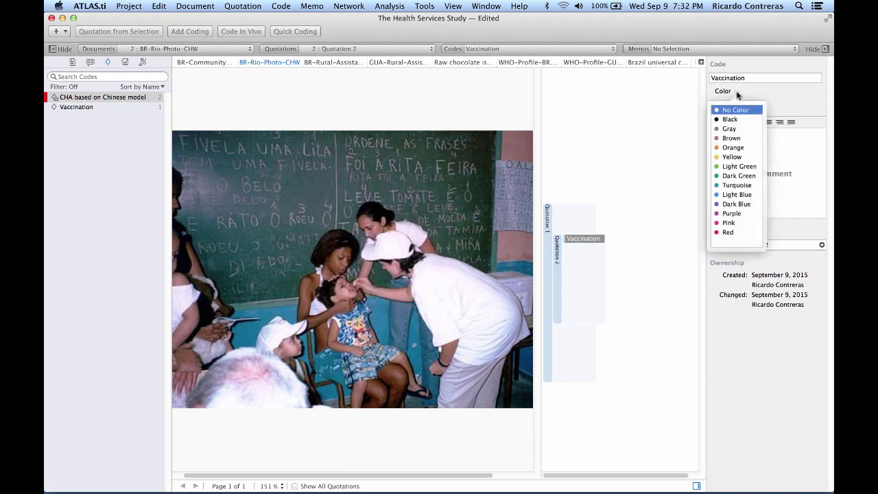
left_click(731, 193)
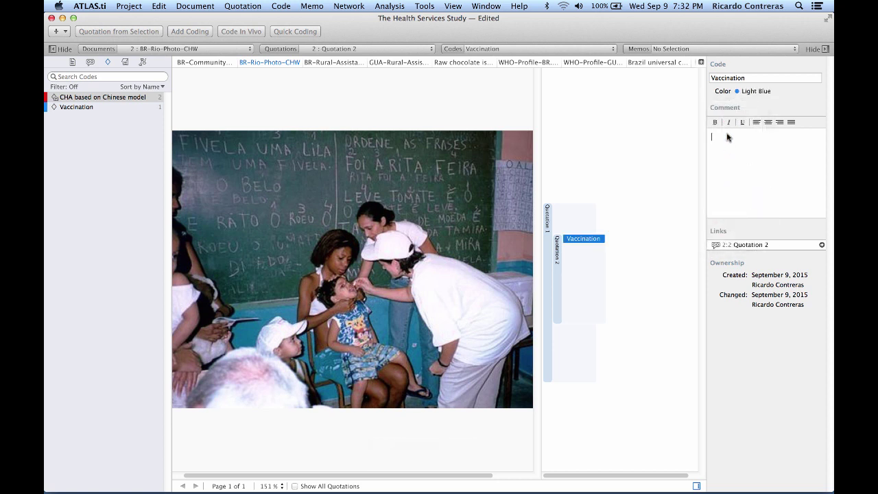
Comment the code "Vaccination" with "Define it..." and rename its quotation in the photo as "Child being vaccinated".
type("Define it...")
left_click(558, 260)
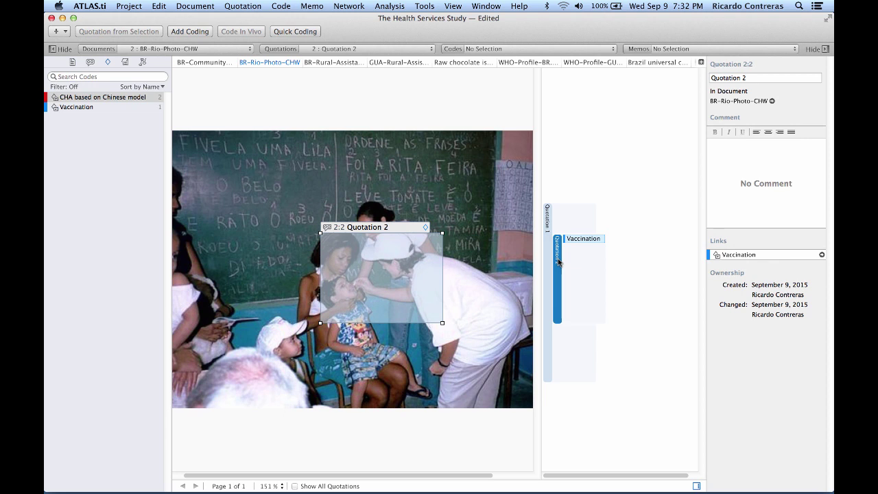
left_click(753, 147)
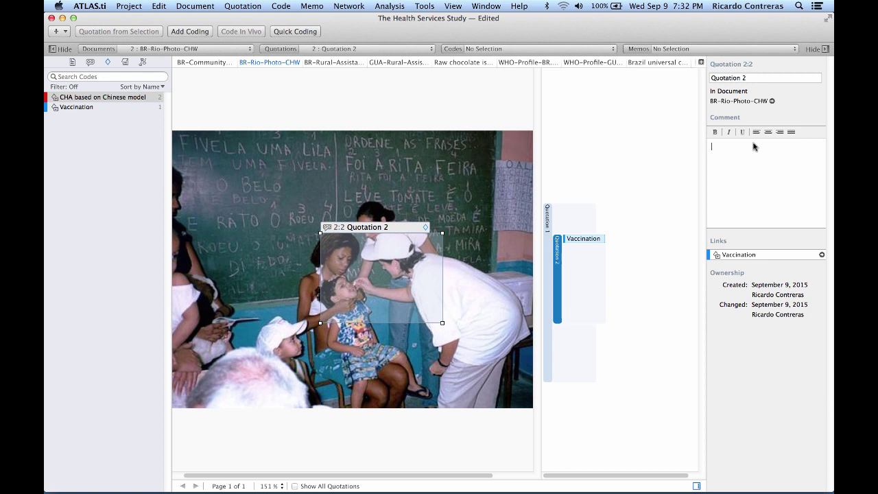
triple_click(752, 79)
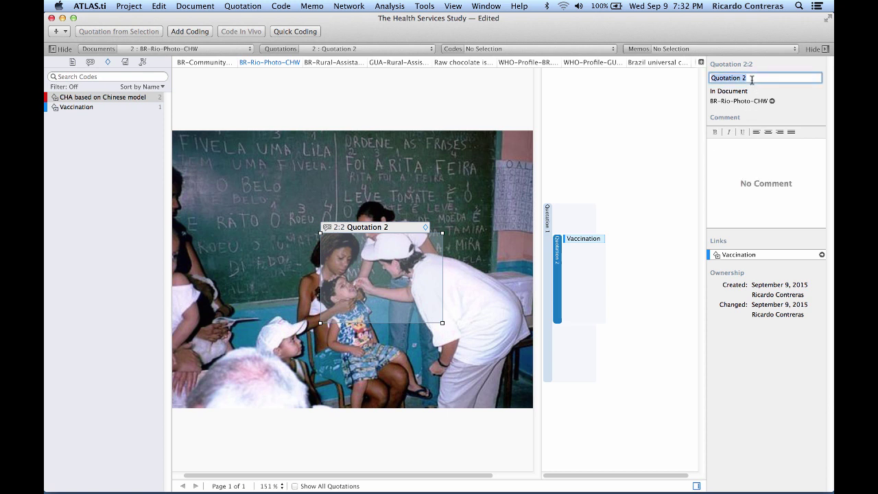
type("Child being vaccinated")
Add the comment "Nice to see how what seems to be the mother is participating in the vaccination process." to the quotation "Child being vaccinated".
left_click(736, 155)
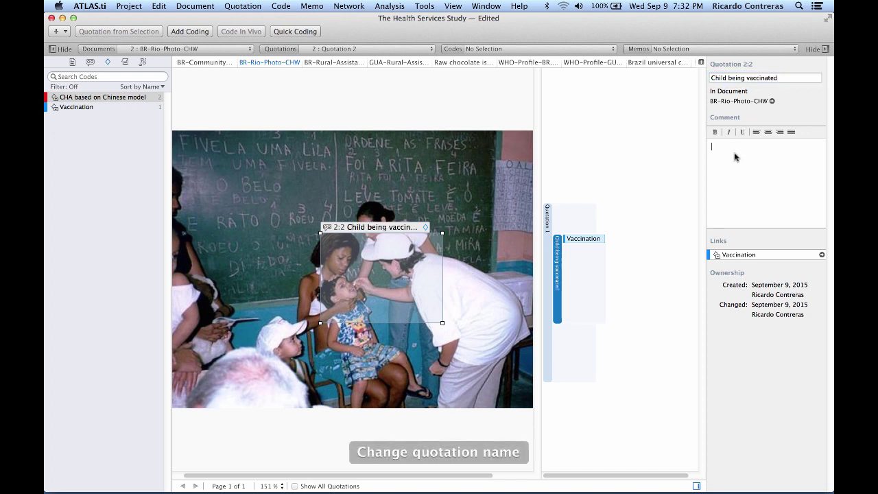
type("Nice to see how ")
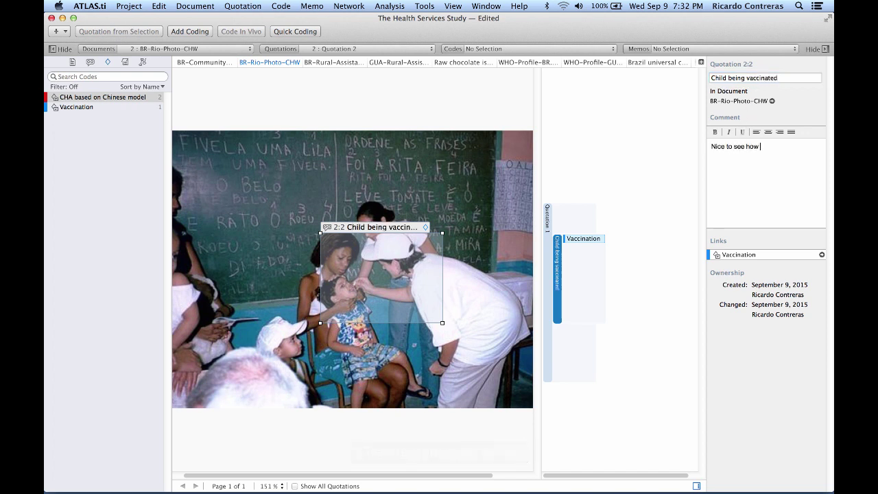
type("the")
key("BackSpace")
key("BackSpace")
type("what seems")
key("BackSpace")
type("ms to be the mother is")
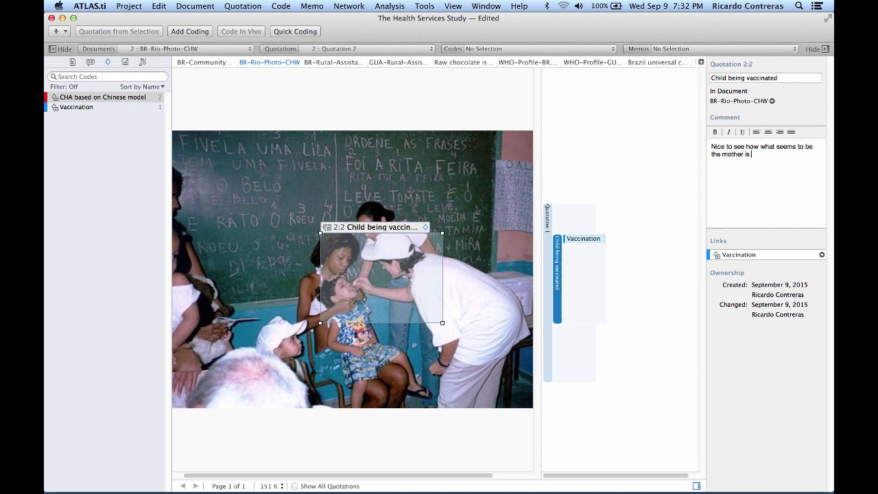
type(" partic")
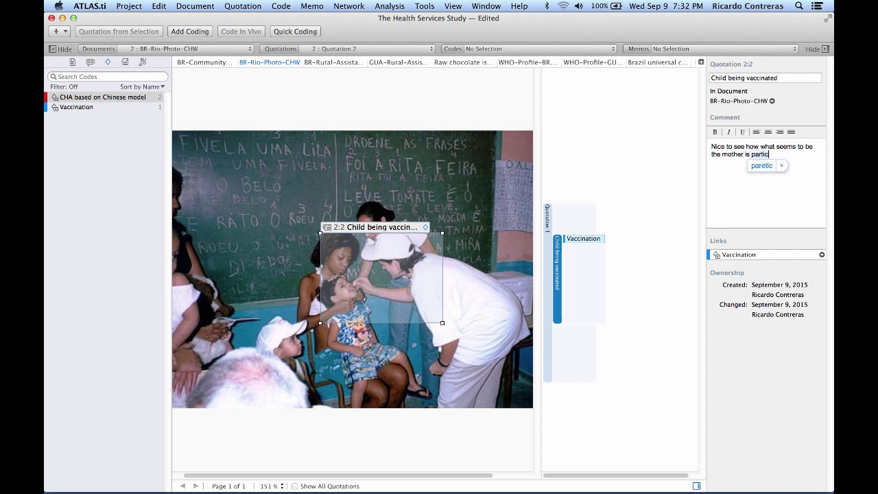
type("ipating in")
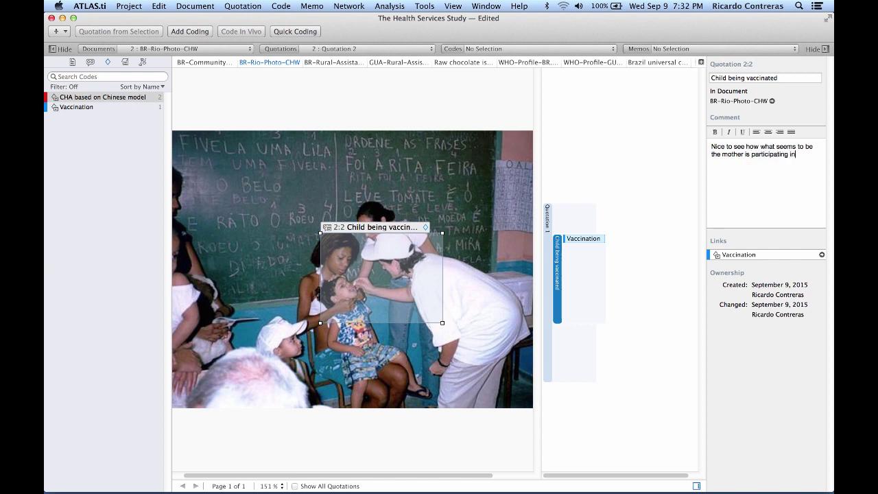
type(" the gaccination process.")
Open the video document Brazil universal care.mp4 and create a quotation from about 00:07.48 to 00:09.59.
left_click(85, 108)
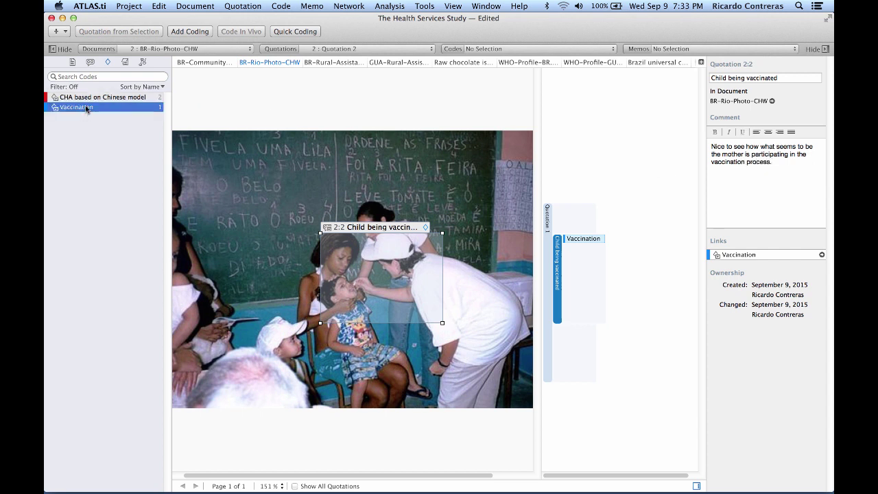
left_click(72, 63)
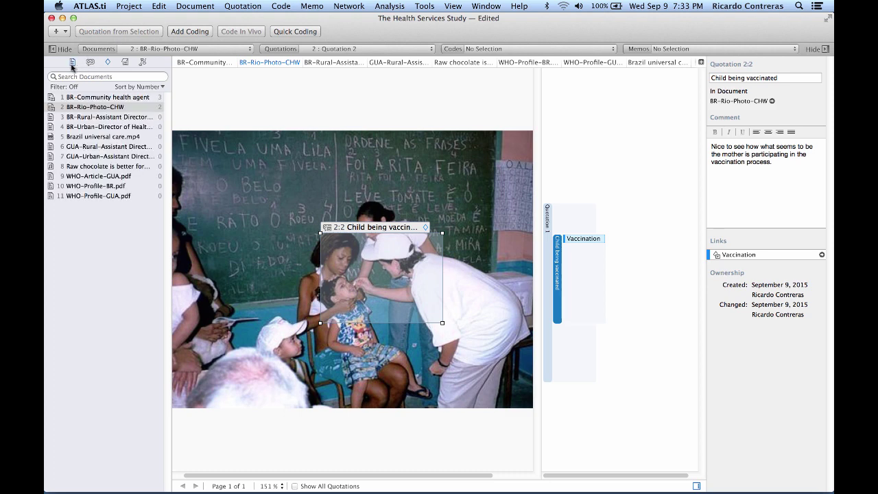
left_click(105, 138)
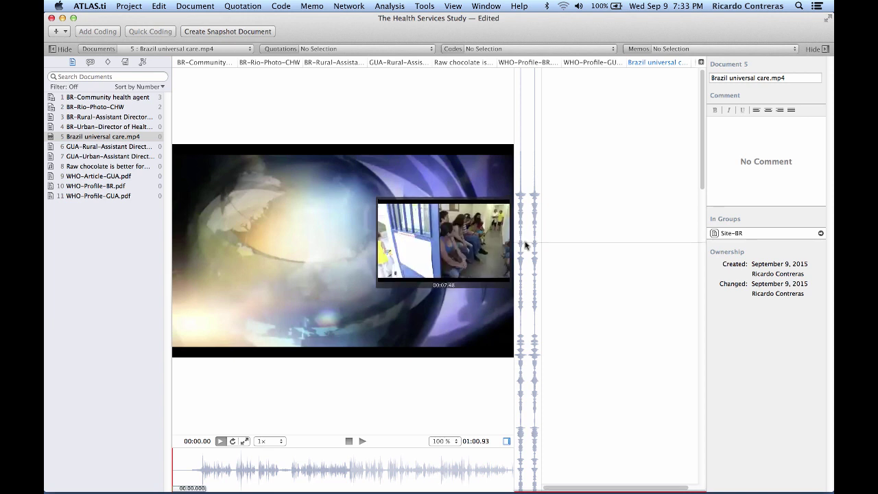
left_click_drag(526, 244, 529, 292)
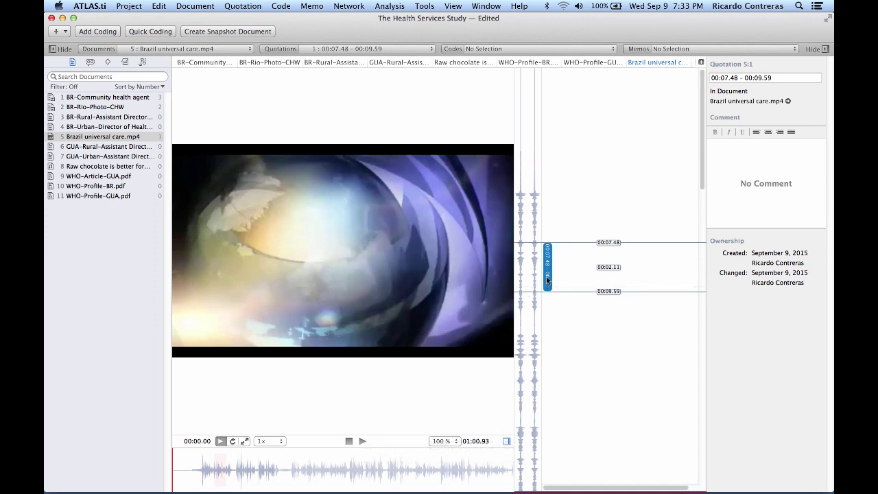
Rename the video quotation as "Clinic waiting room" and comment it with "Look at so many people waiting for services!".
double_click(777, 78)
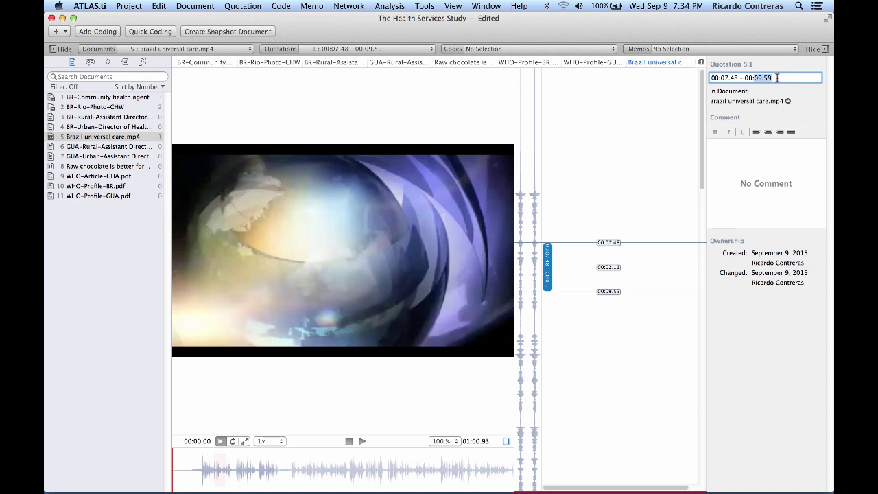
triple_click(778, 77)
type("Cli")
type("nic waiting room")
left_click(752, 153)
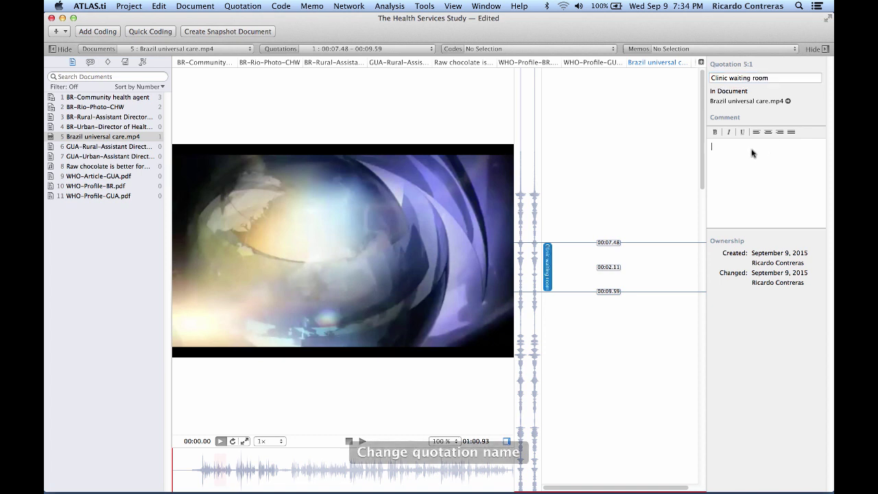
type("Look")
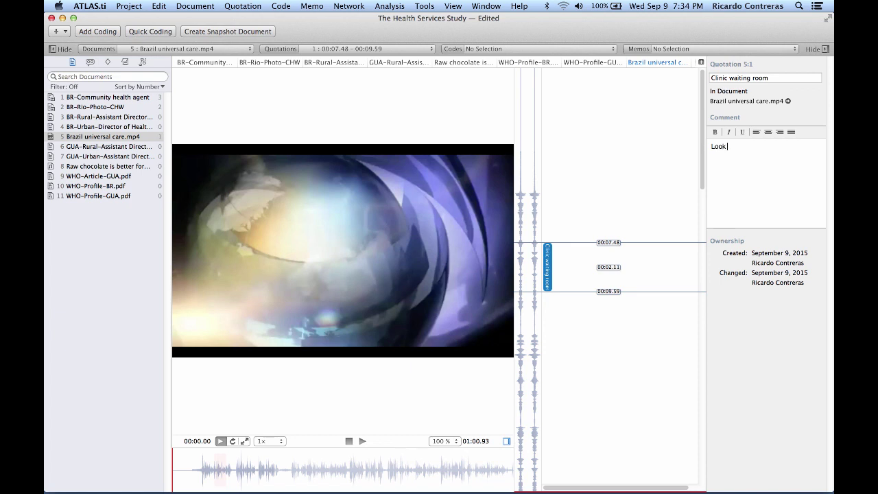
type(" at so many people waiting for serv")
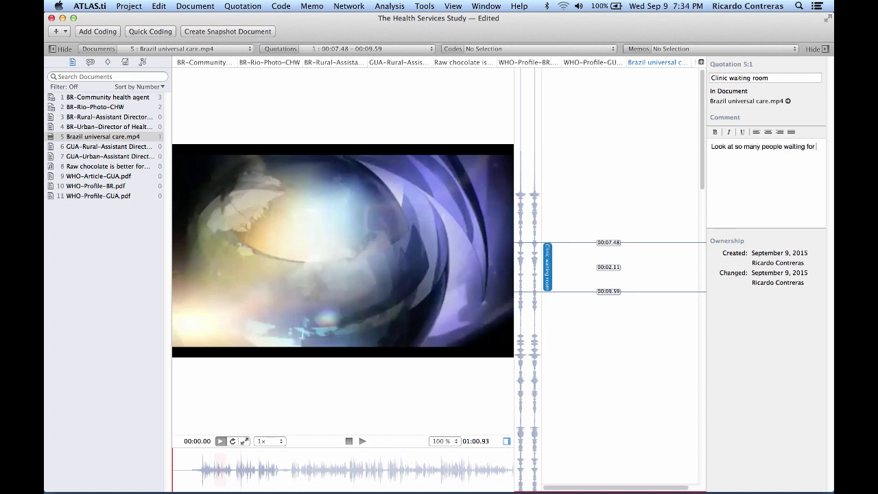
type("ices!")
Play the quotation "Clinic waiting room" in the video and extend its end to about 00:12.48.
left_click(546, 292)
double_click(550, 281)
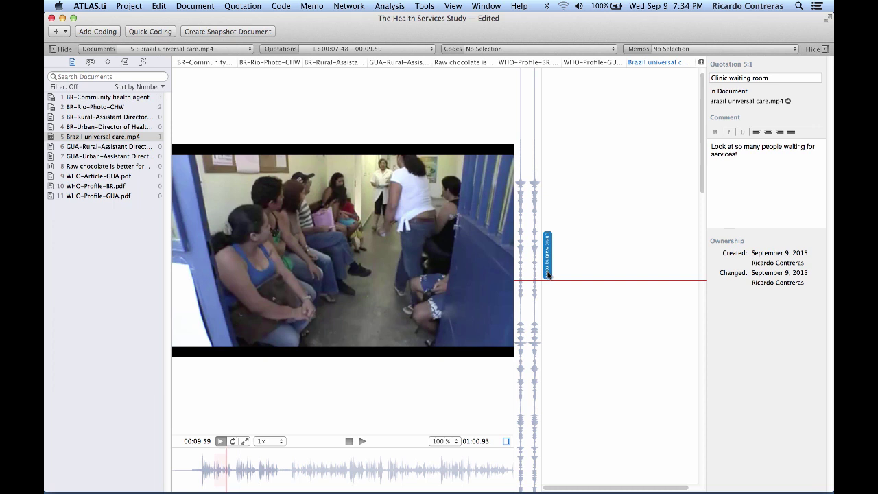
left_click(547, 275)
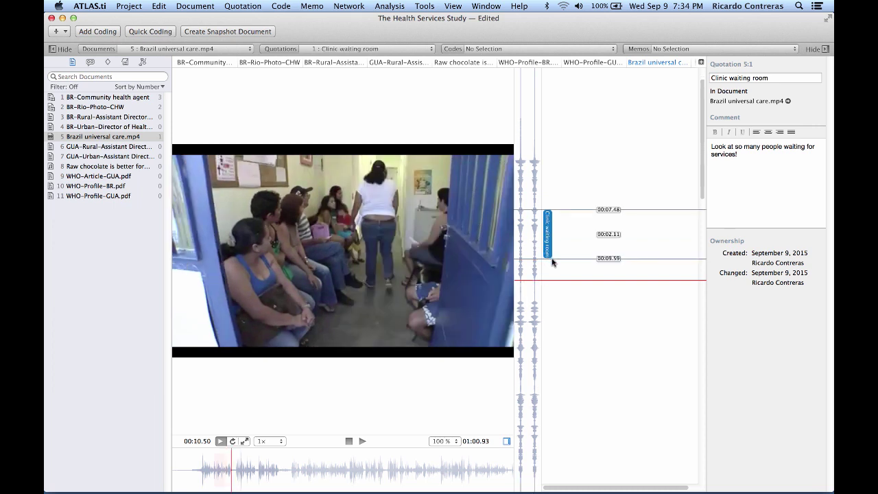
left_click_drag(557, 261, 557, 325)
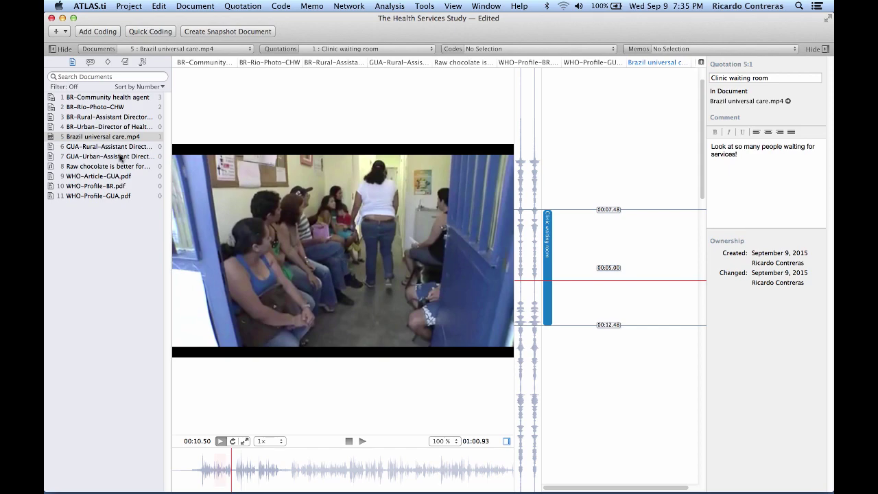
Code the whole answer to Question 4 in GUA-Urban-Assistant Director Health Center.doc with the new code "Cultural sensitivity".
left_click(110, 157)
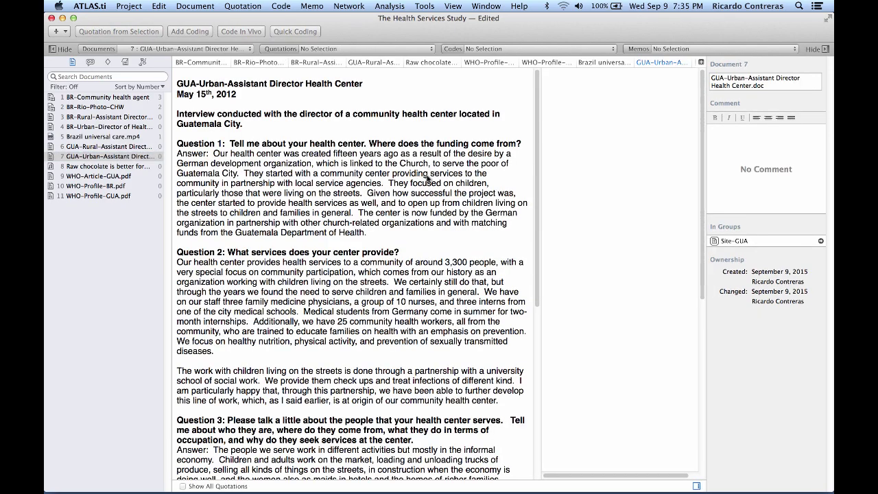
scroll(412, 240, "down", 10)
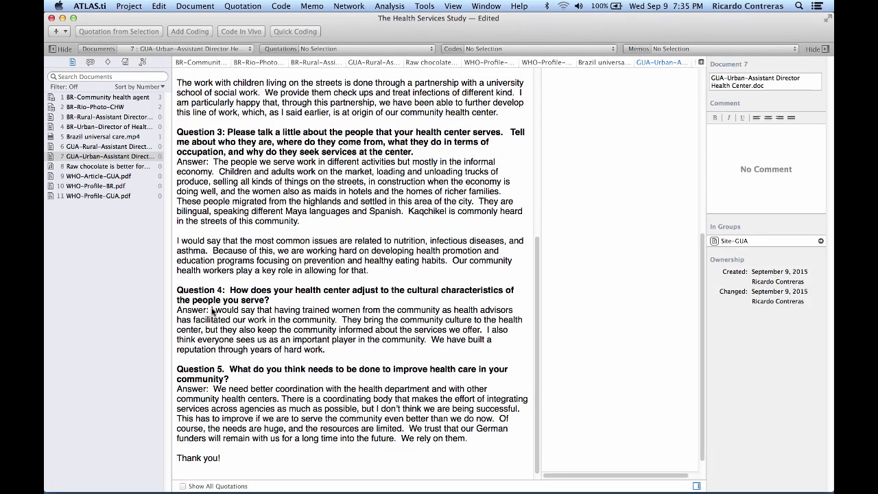
left_click_drag(210, 310, 324, 351)
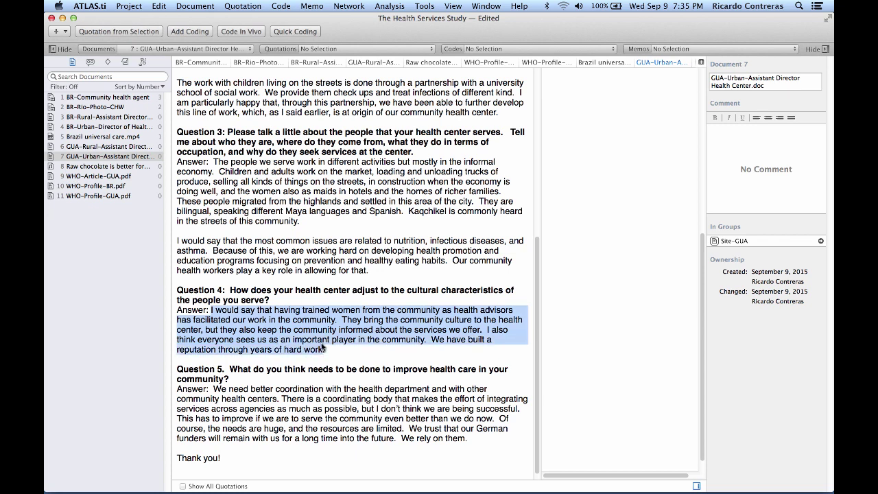
right_click(315, 334)
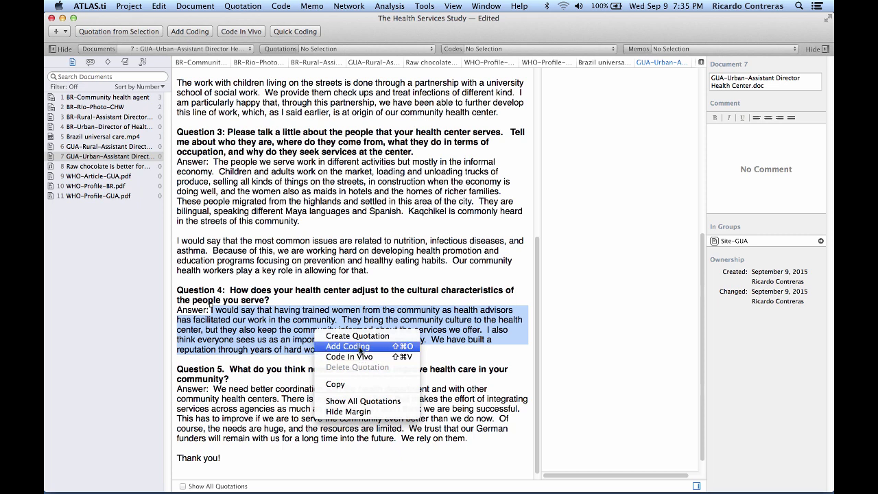
left_click(362, 385)
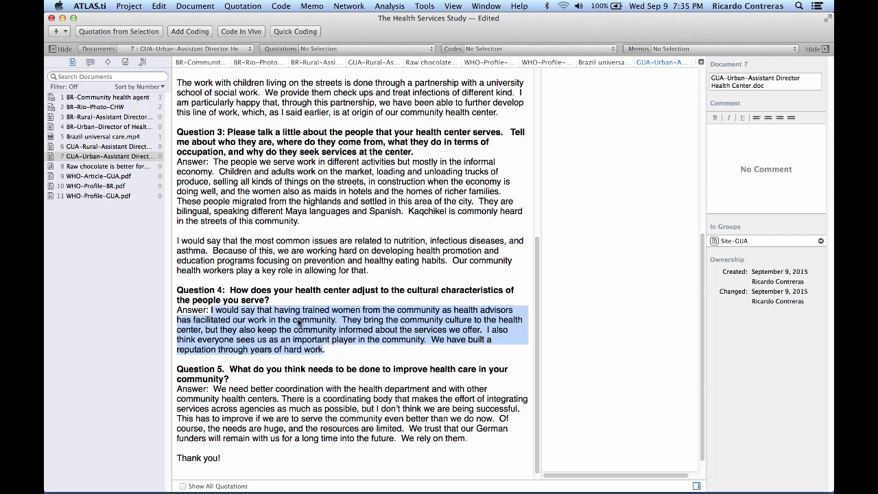
right_click(298, 321)
left_click(317, 335)
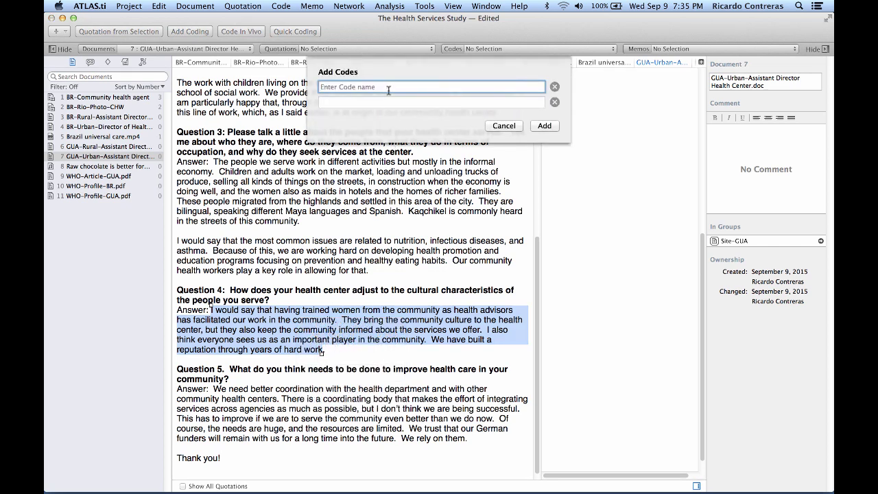
type("Cultural sen")
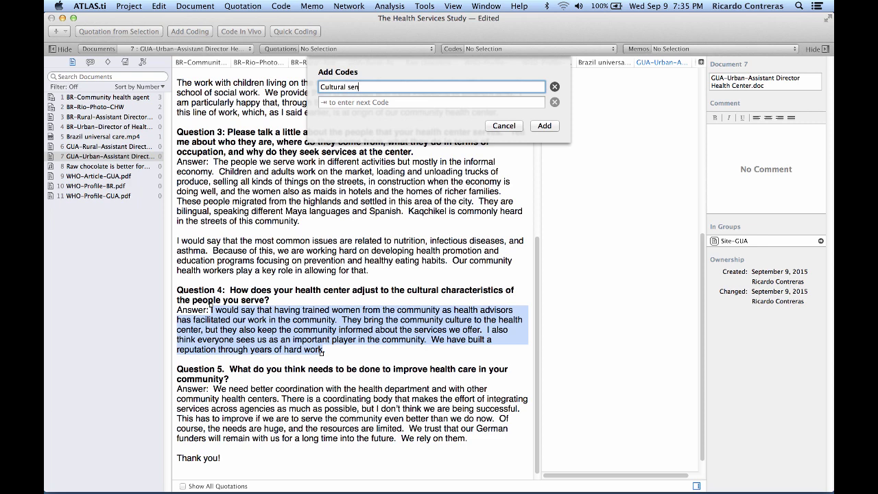
type("sitivity")
key("Return")
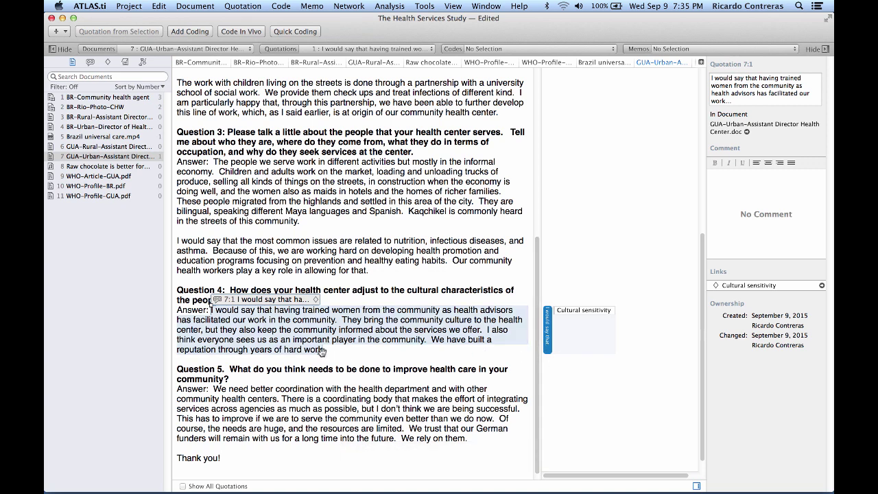
Shorten the Question 4 quotation so that it ends after "an important player in the community.".
mouse_move(320, 351)
left_mouse_down()
mouse_move(405, 330)
mouse_move(483, 331)
mouse_move(338, 319)
mouse_move(328, 351)
left_mouse_up()
left_click_drag(324, 352, 427, 340)
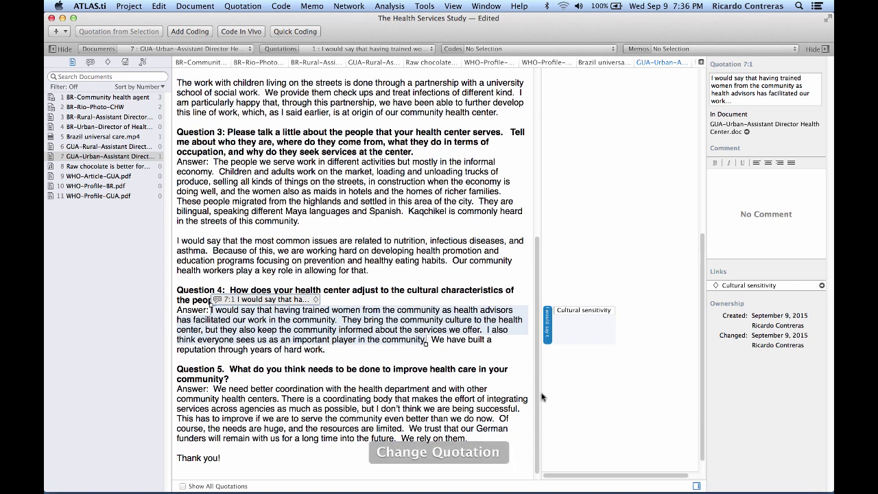
Add the comment "Define the code." to the code "Cultural sensitivity".
left_click(570, 315)
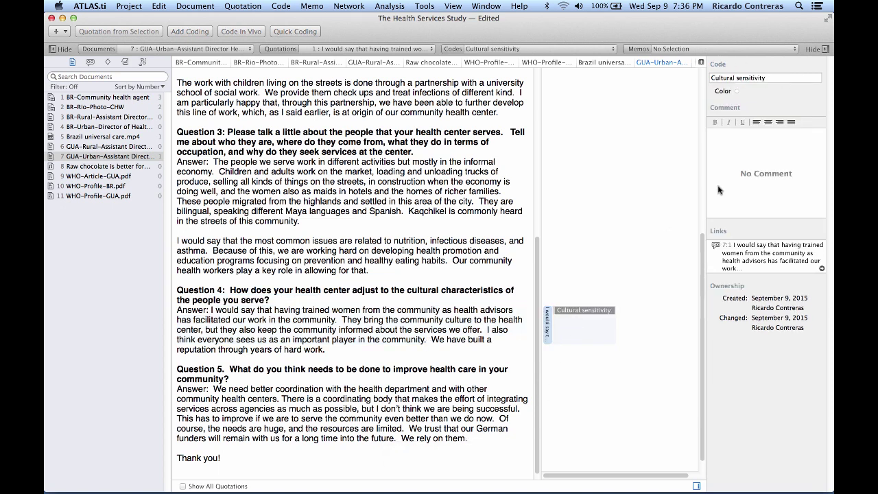
left_click(741, 151)
type("DEf")
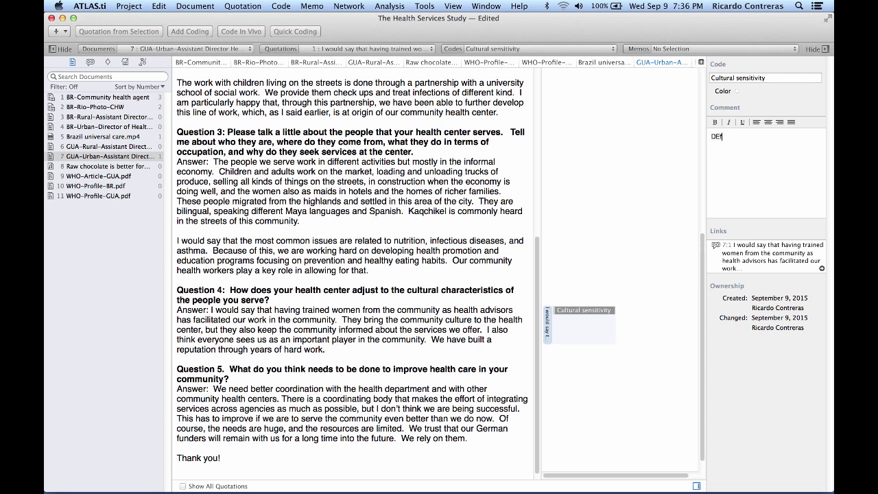
key("BackSpace")
key("BackSpace")
type("efine the code.")
Comment the Question 4 quotation with "Say it." and review the comments of the quotation and its code.
left_click(547, 325)
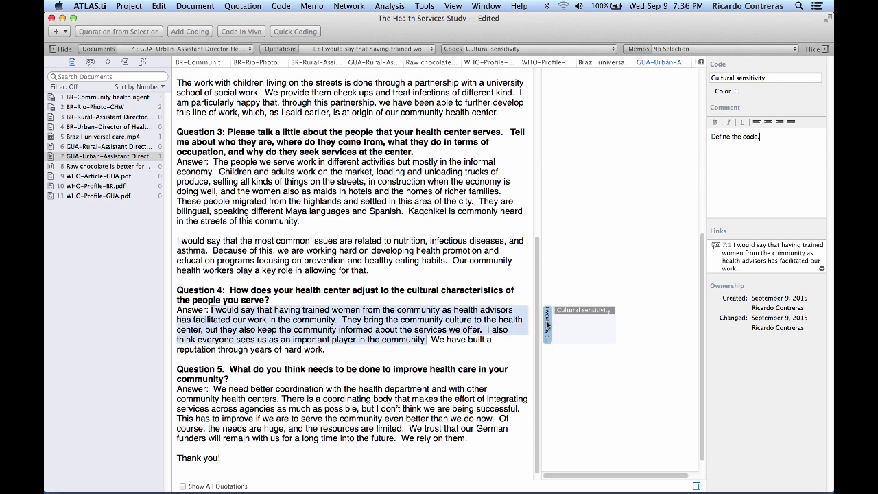
left_click(738, 189)
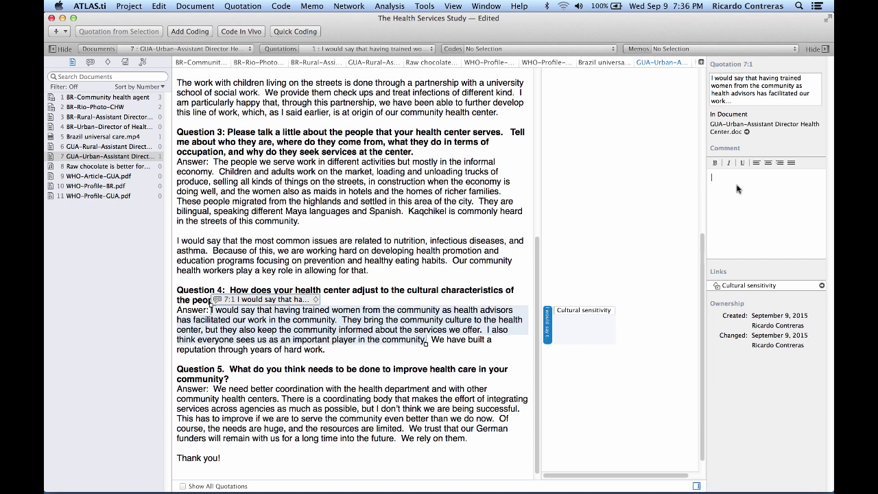
type("Say it.")
left_click(548, 319)
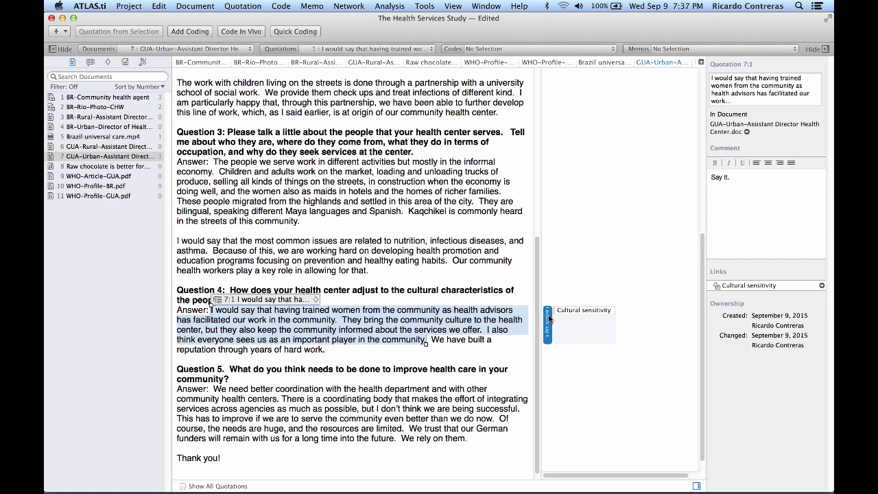
left_click(566, 313)
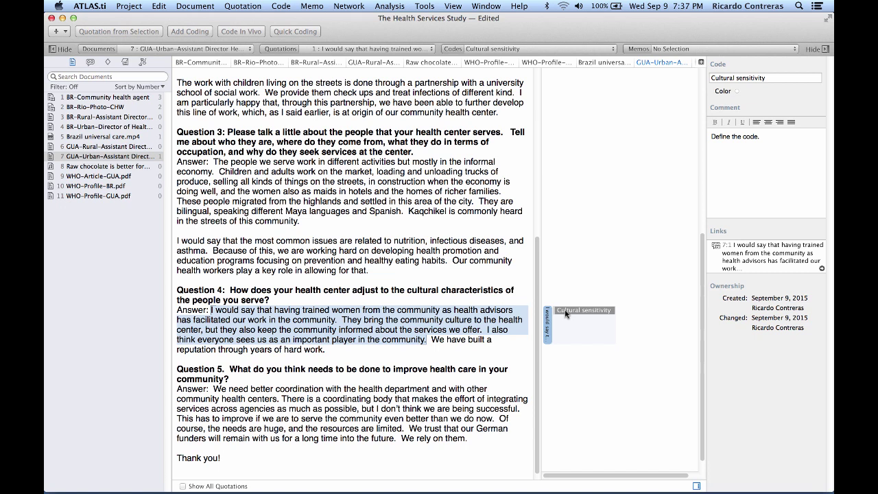
left_click(547, 323)
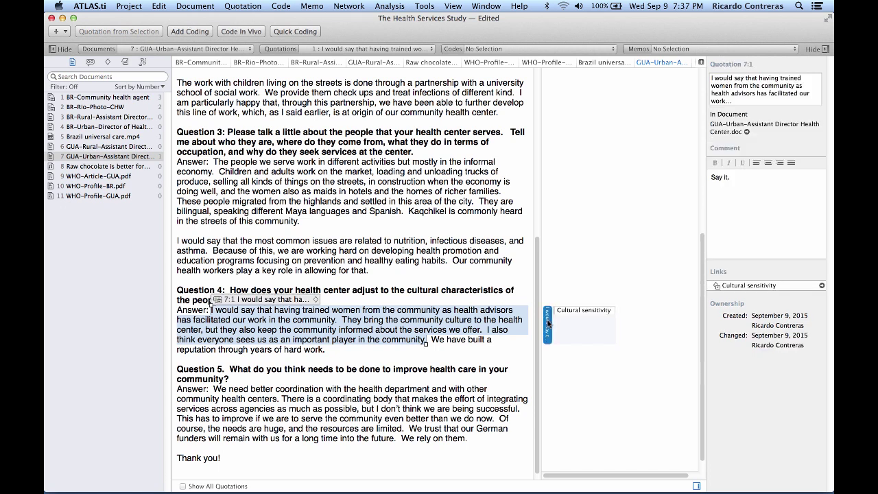
Compare the comment of the code "Cultural sensitivity" with the comment of the Question 4 quotation.
left_click(574, 311)
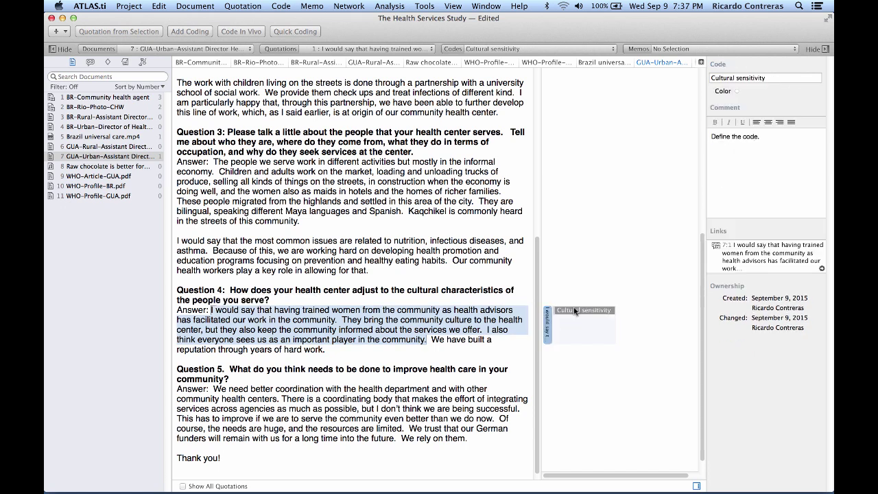
left_click(548, 323)
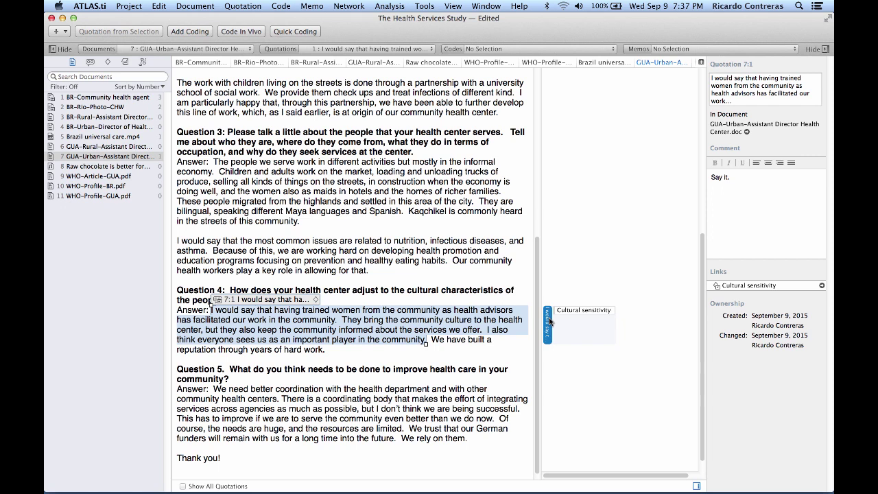
Create an audio quotation from 00:01.99 to 00:07.79 in Raw chocolate is better for health.mp3 and play it.
left_click(144, 166)
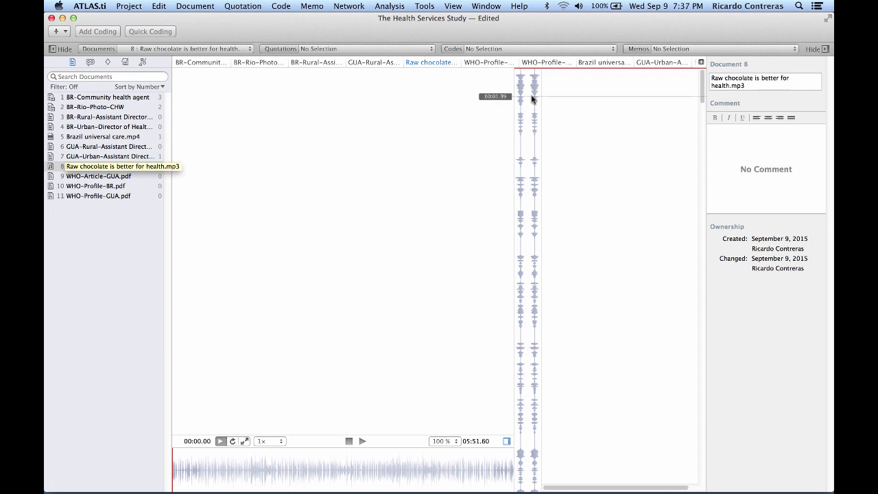
left_click_drag(531, 98, 535, 177)
key("super+shift+q")
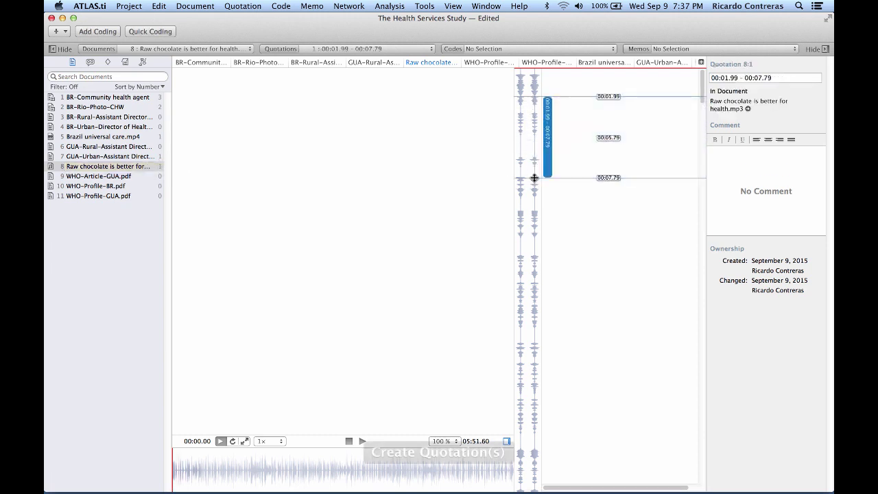
left_click(550, 167)
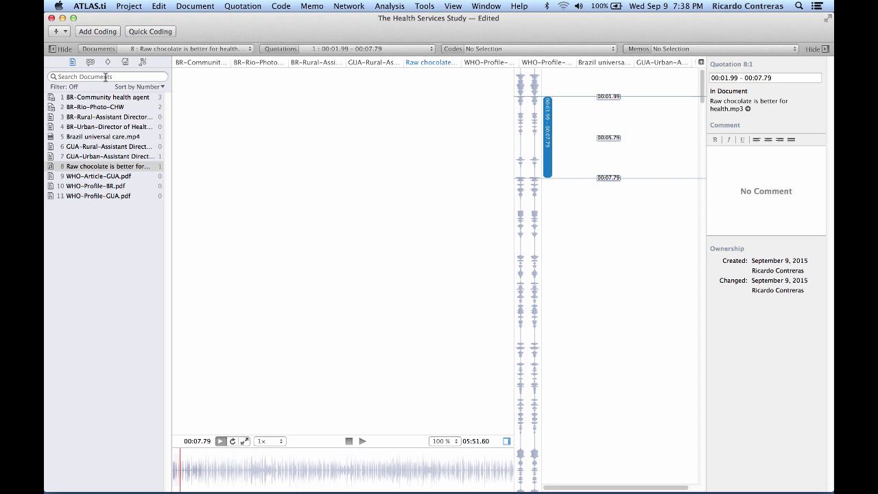
List the project's quotations and examine the text and image quotations of BR-Community health agent in context.
left_click(90, 63)
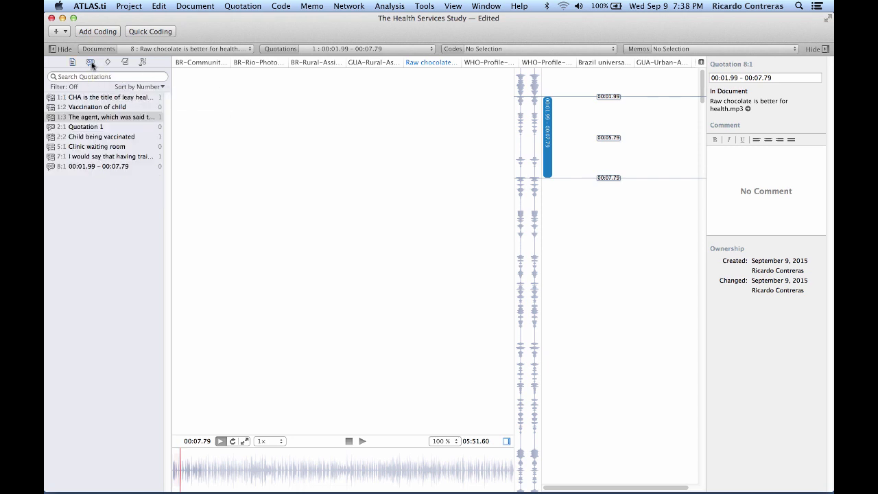
left_click(96, 99)
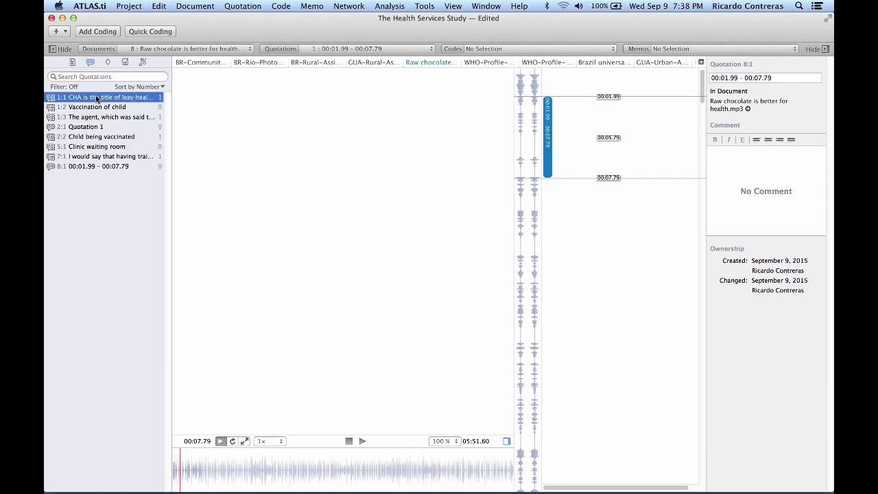
left_click(98, 107)
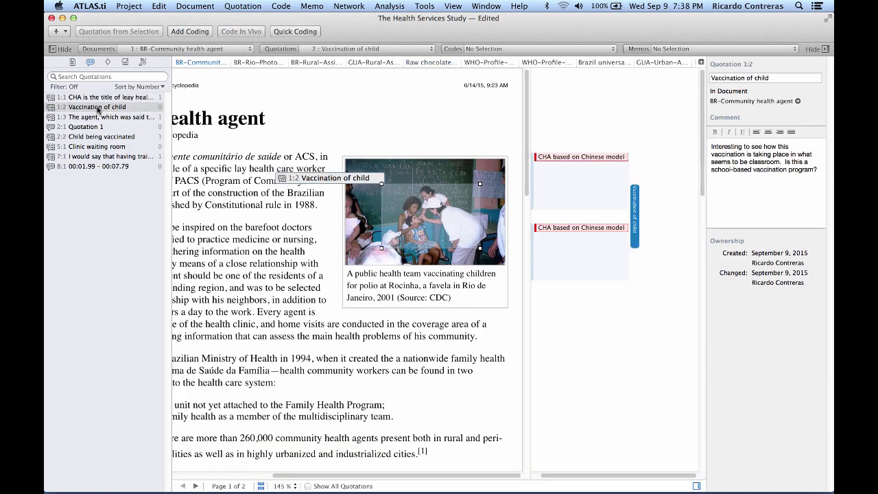
left_click(99, 117)
left_click(102, 97)
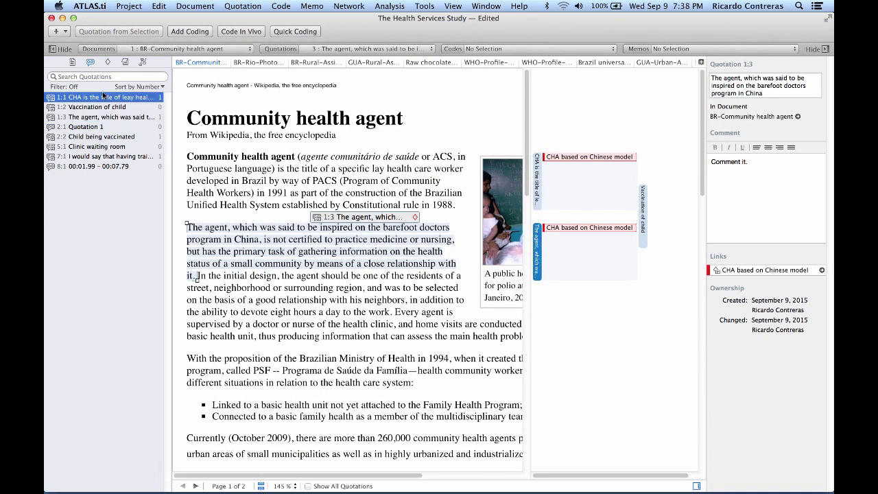
Examine "Quotation 1" and "Child being vaccinated" in BR-Rio-Photo-CHW, including their comments.
left_click(99, 126)
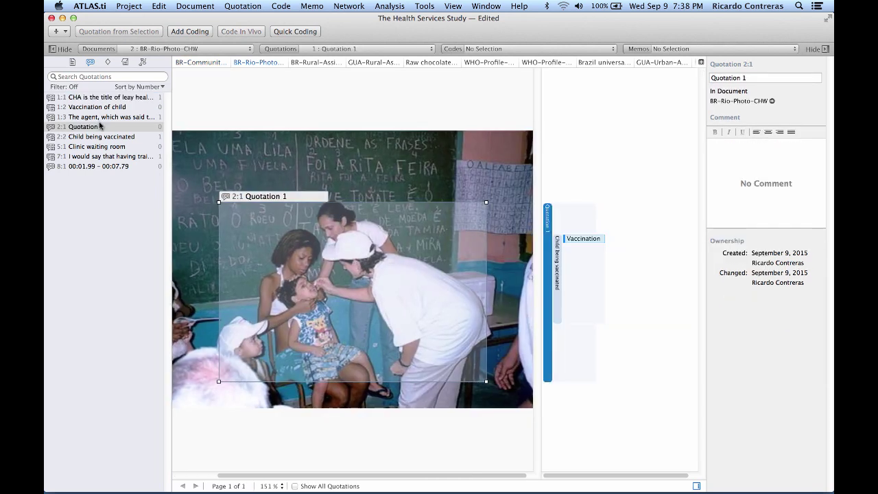
left_click(100, 136)
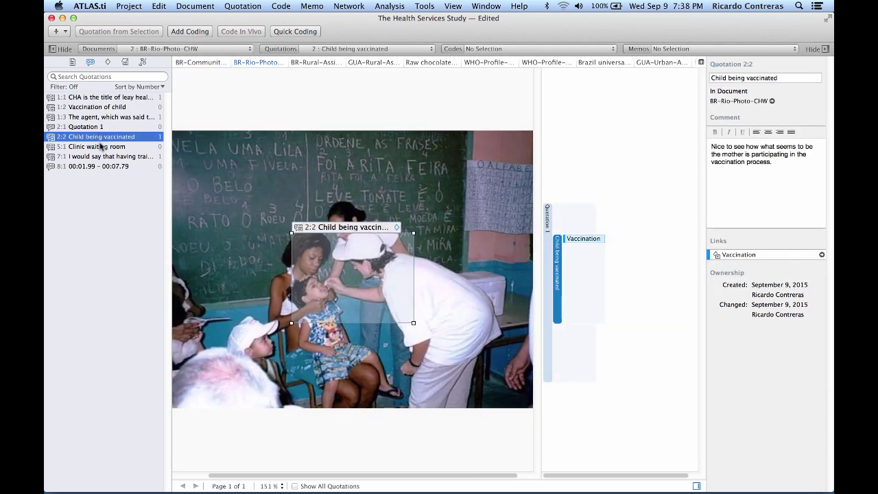
left_click(101, 147)
left_click(100, 137)
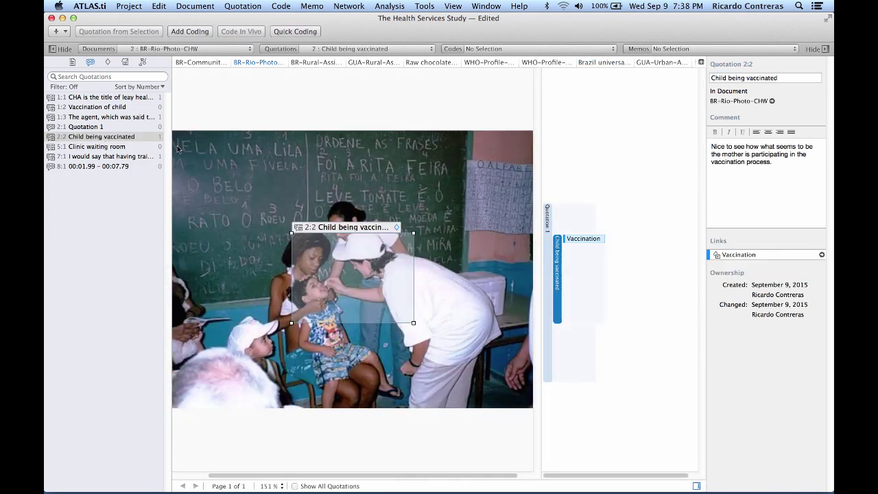
left_click(127, 127)
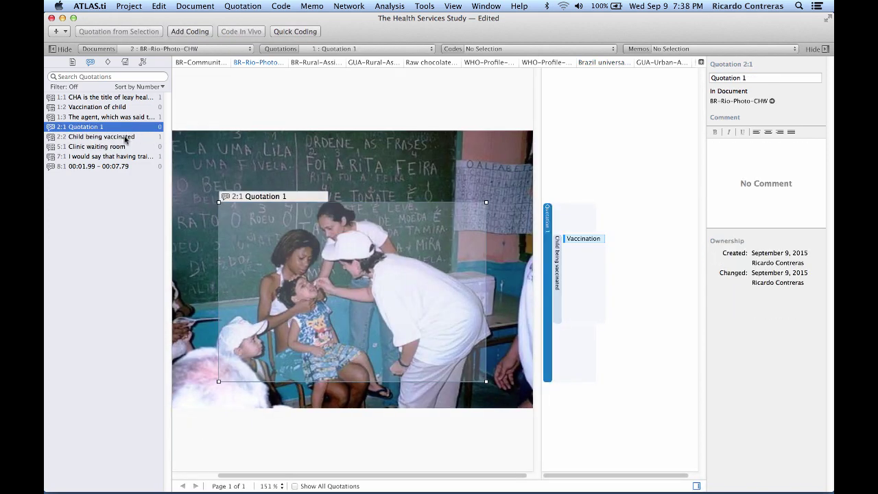
left_click(125, 137)
Play the video quotation "Clinic waiting room" and the audio quotation "00:01.99 - 00:07.79".
left_click(122, 147)
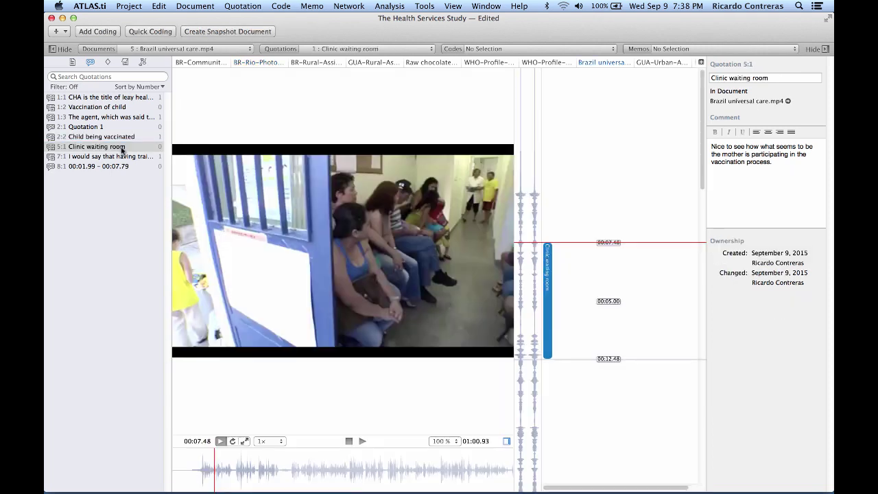
left_click(552, 279)
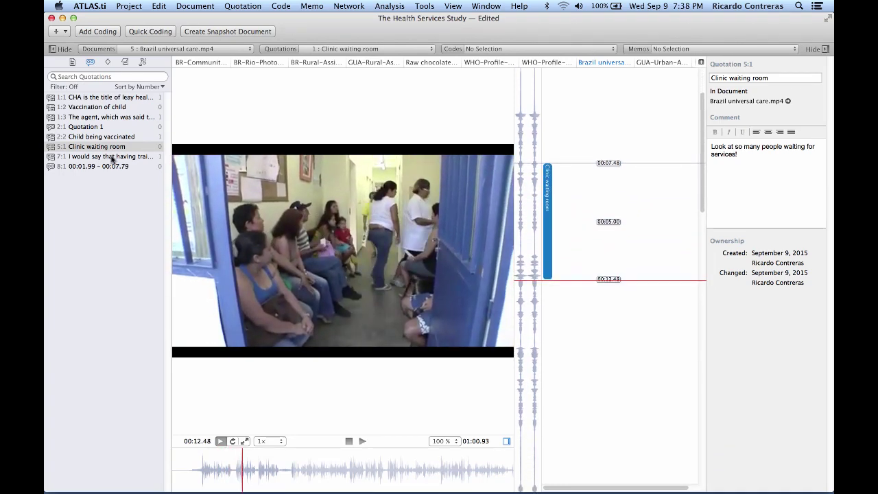
left_click(111, 157)
left_click(112, 166)
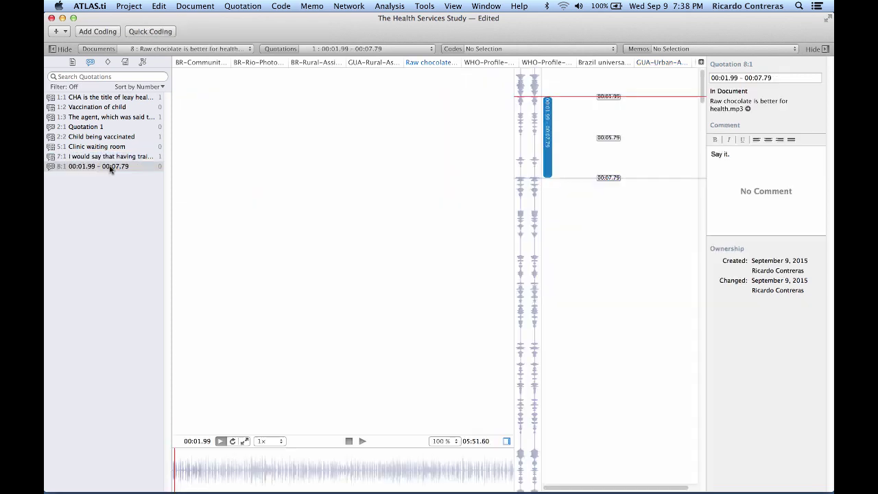
double_click(548, 136)
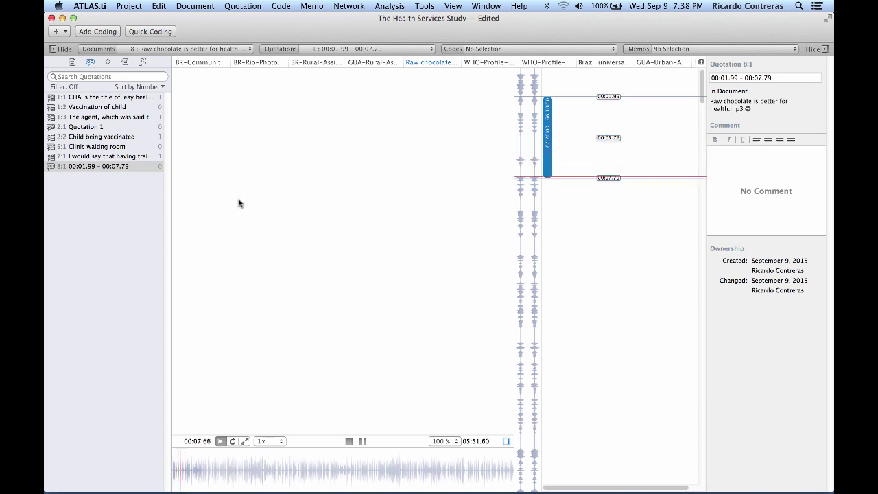
List the project's codes and open the Code Manager.
left_click(108, 62)
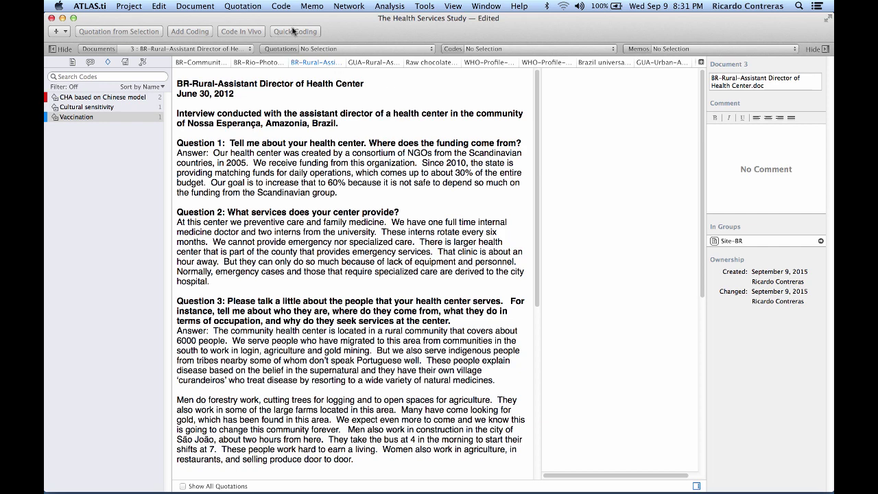
left_click(282, 7)
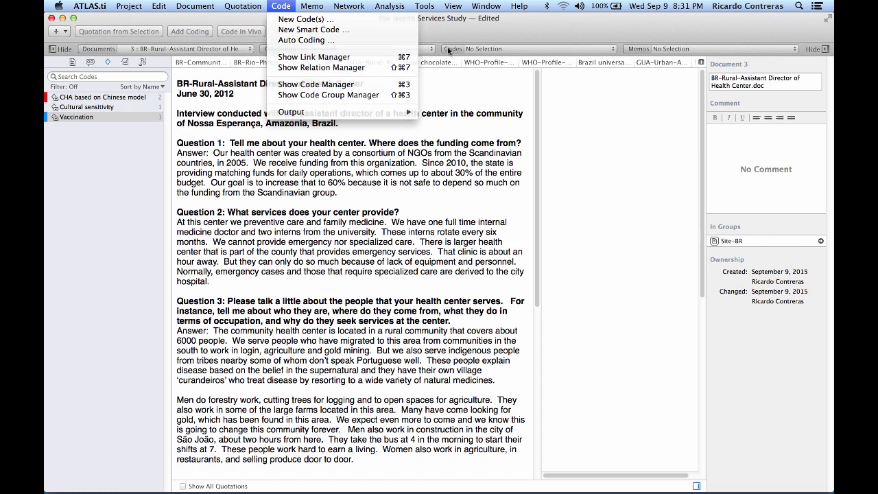
left_click(449, 50)
left_click(449, 49)
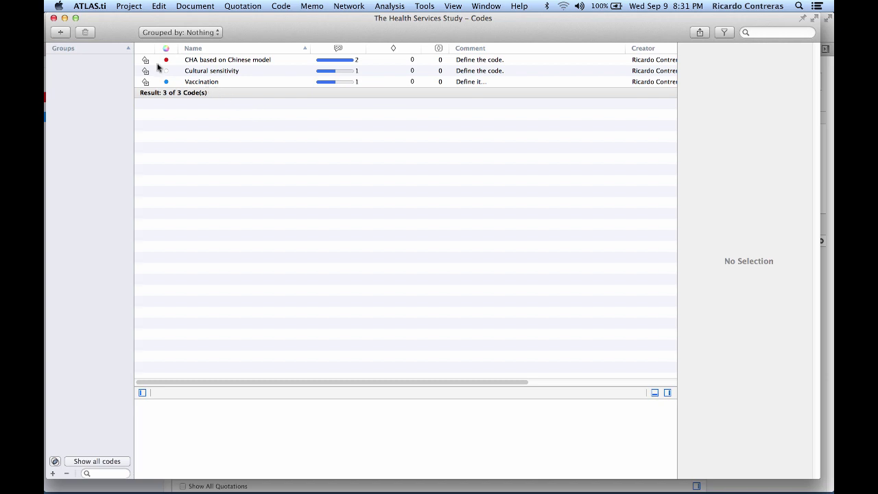
Create four free codes named "Funding", "Services", "Culture" and "Population".
left_click(62, 34)
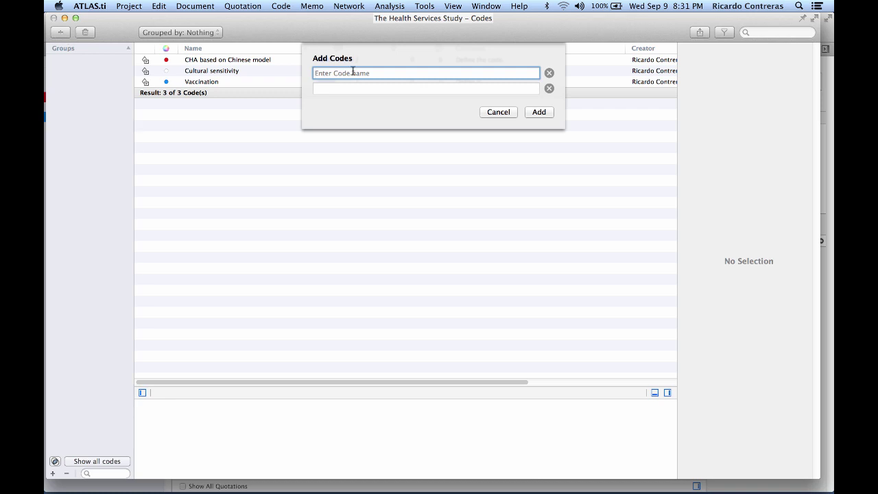
type("Funding")
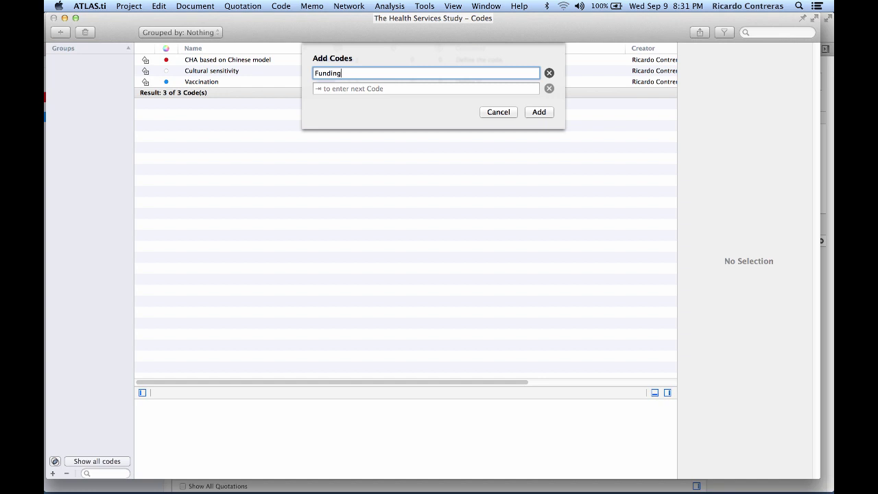
key("Tab")
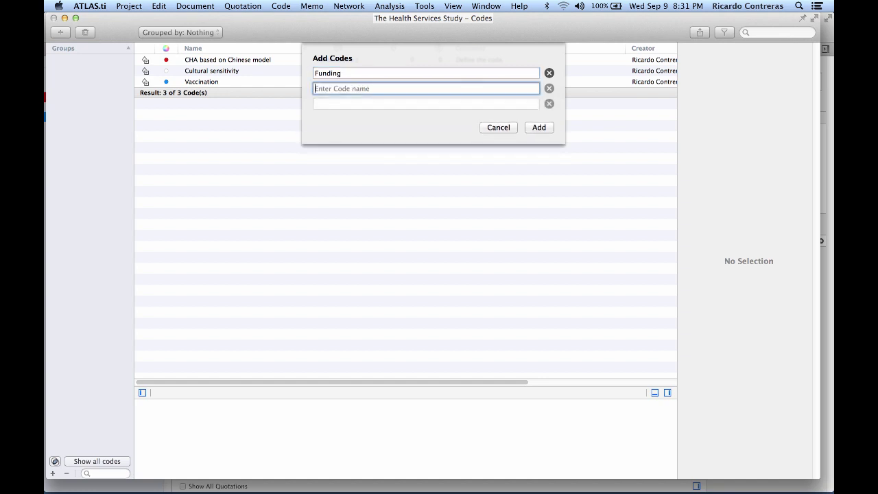
type("Services")
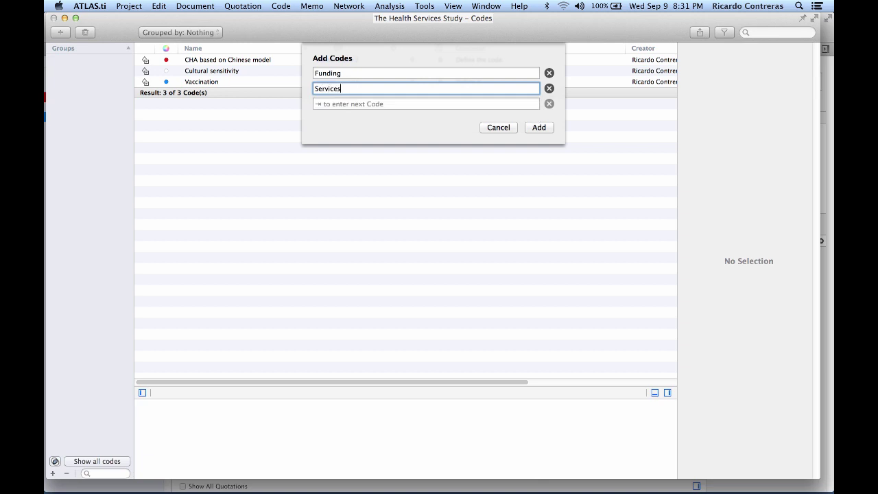
key("Tab")
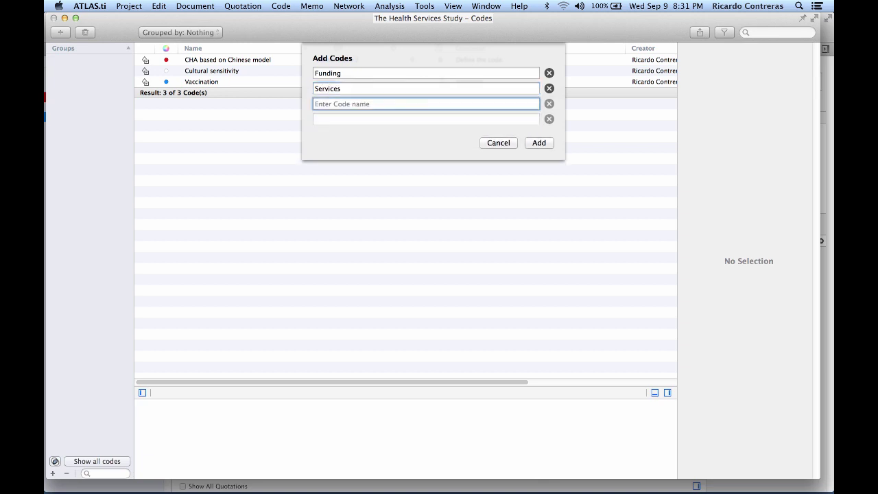
type("Culture")
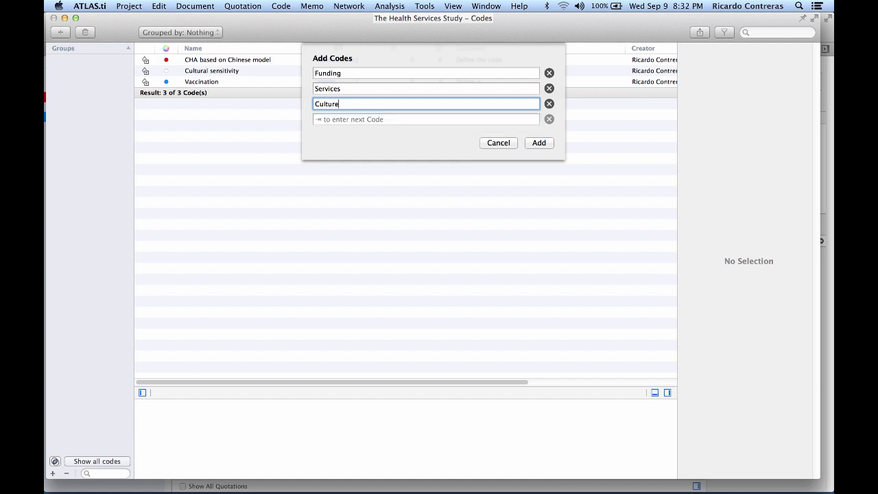
key("Tab")
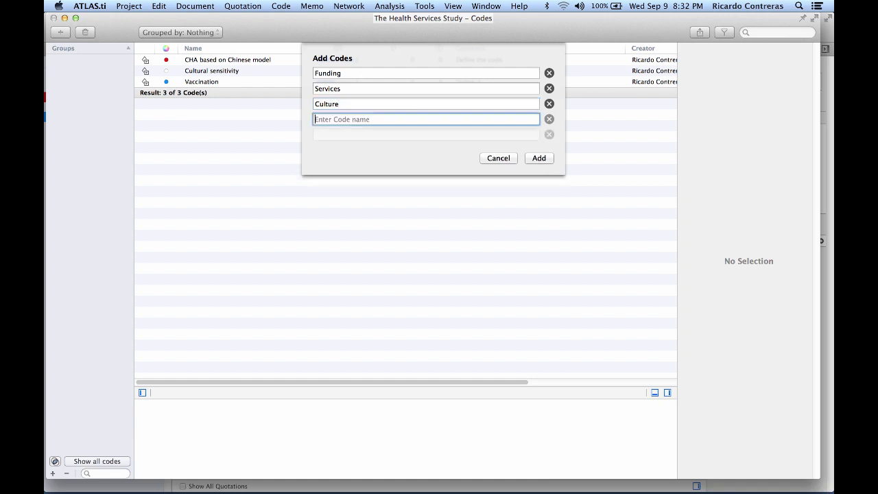
type("Po")
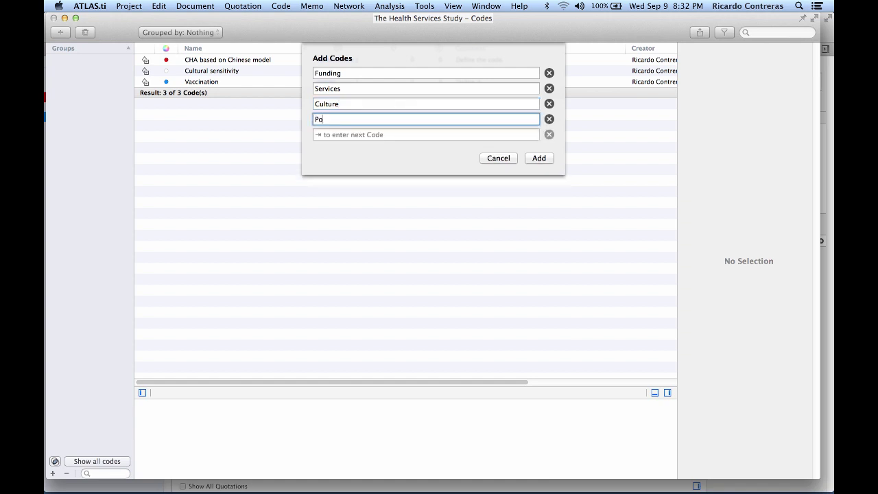
type("pulation")
left_click(529, 160)
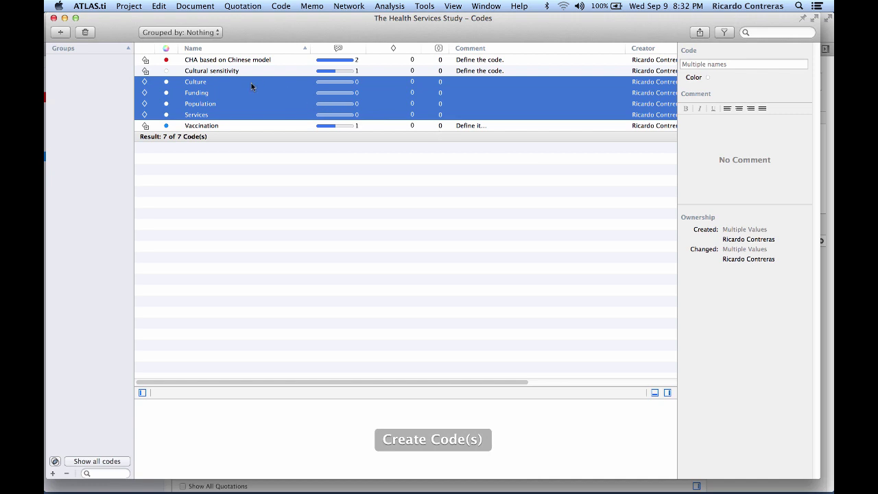
Set the color of the code "Culture" to Red, and of "Funding" and "Population" together to Red.
left_click(207, 85)
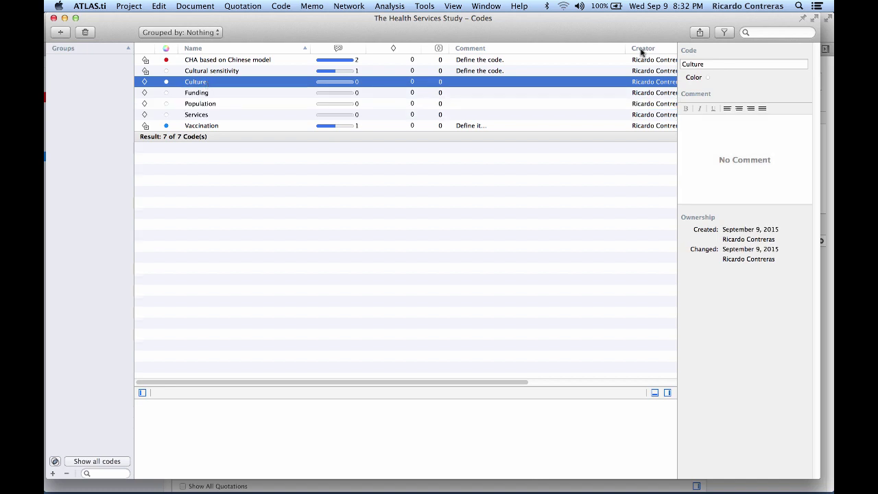
left_click(708, 77)
left_click(699, 218)
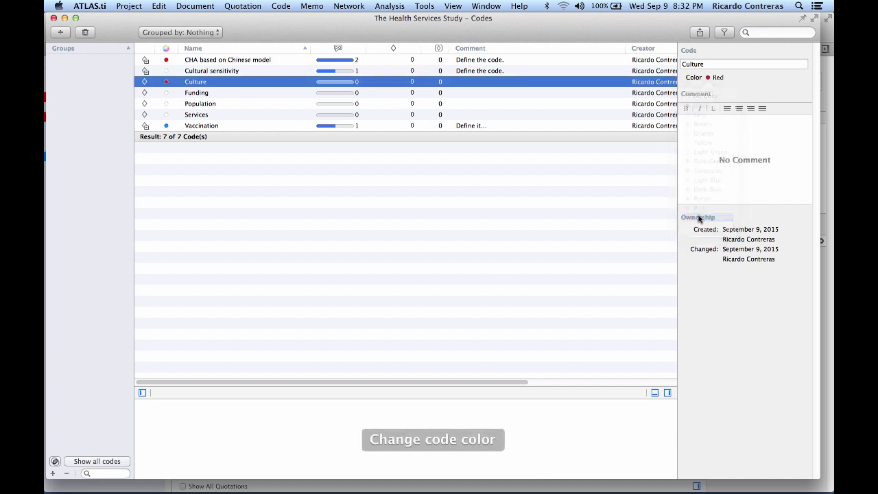
left_click(211, 94)
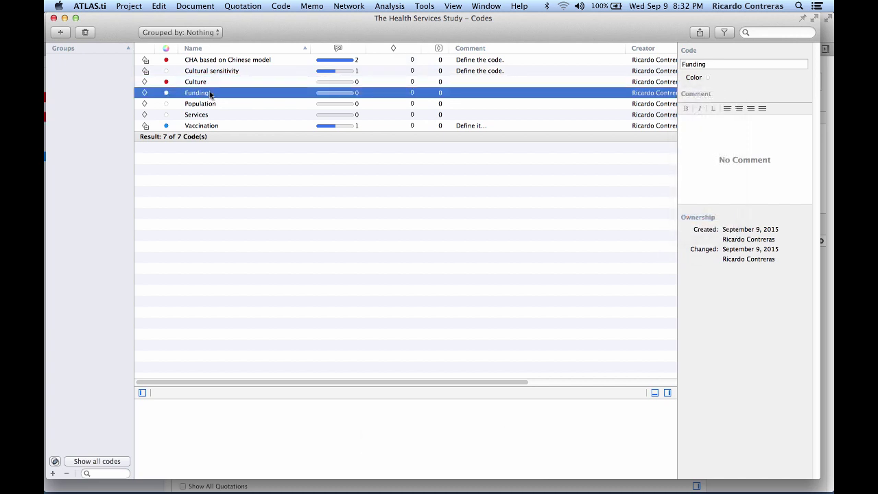
left_click(210, 103, "shift")
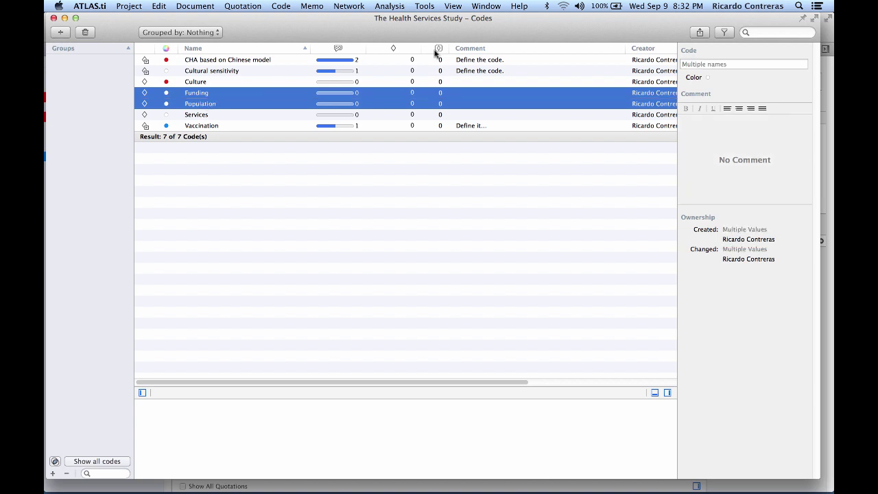
left_click(707, 79)
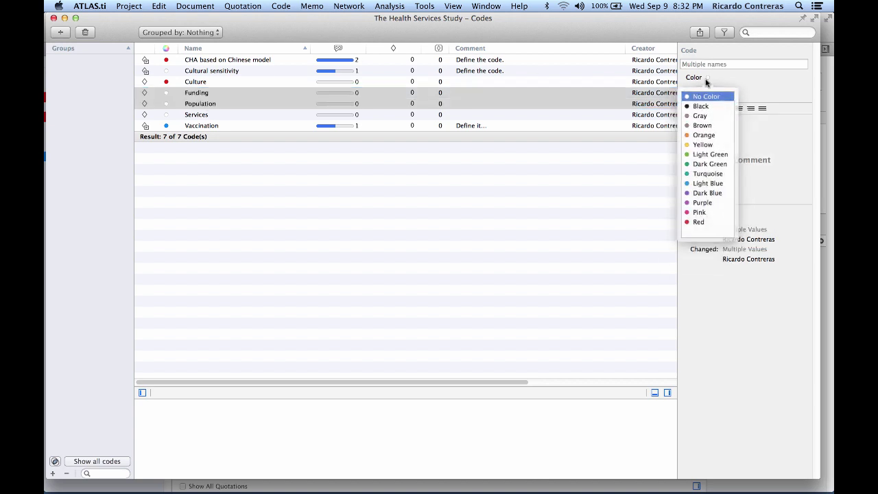
left_click(698, 217)
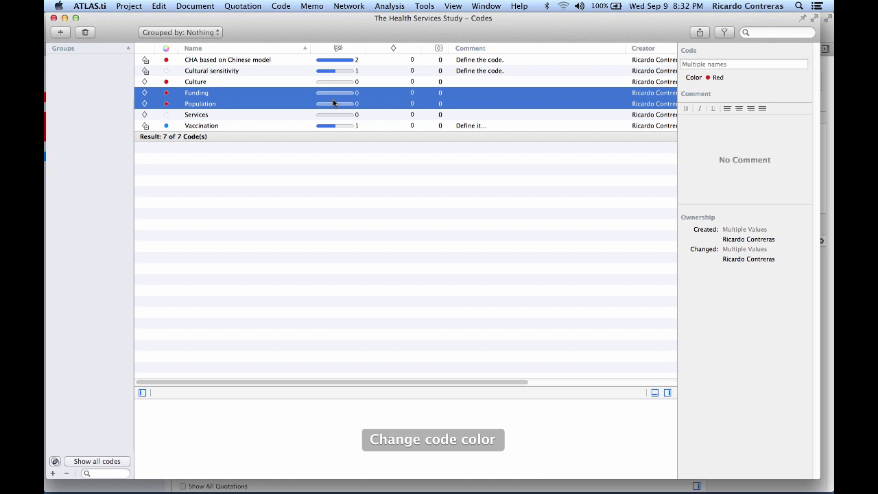
Set the color of the codes "Services" and "Cultural sensitivity" together to Light Blue.
left_click(191, 115)
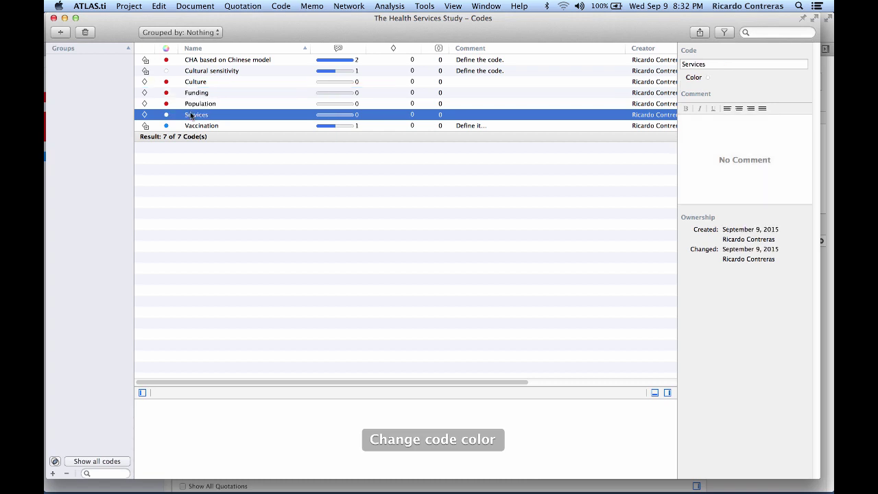
left_click(197, 72, "super")
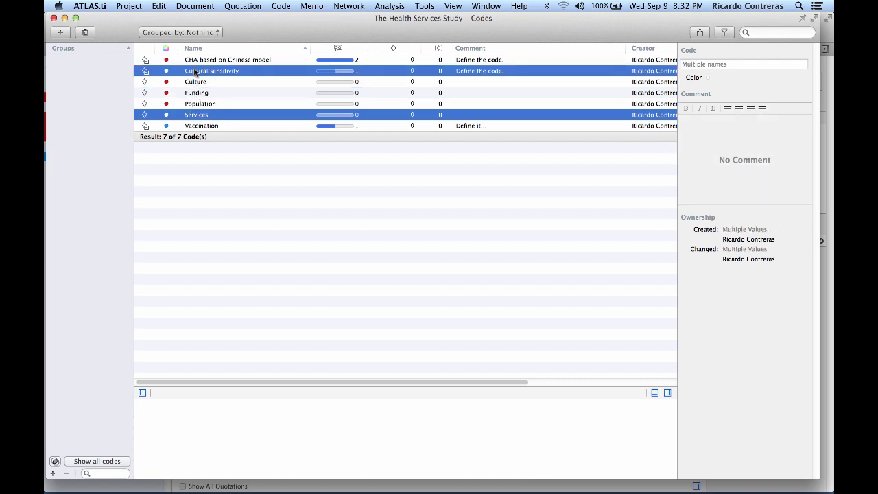
left_click(706, 78)
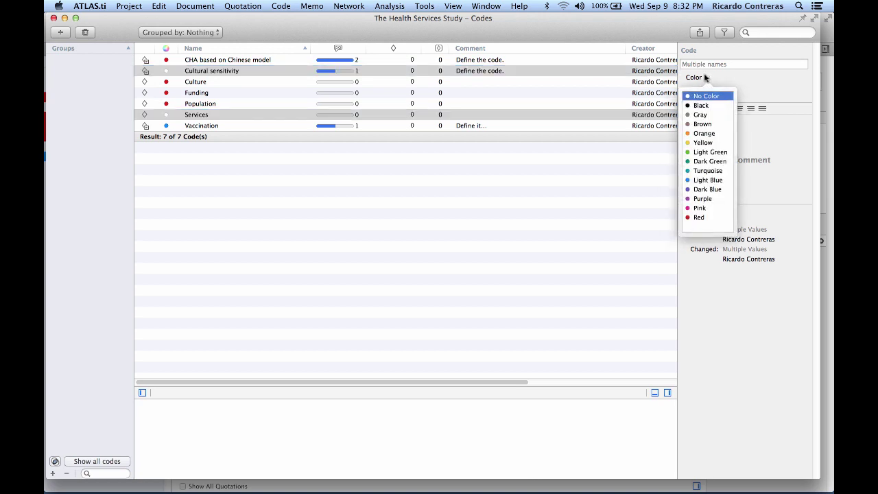
left_click(711, 180)
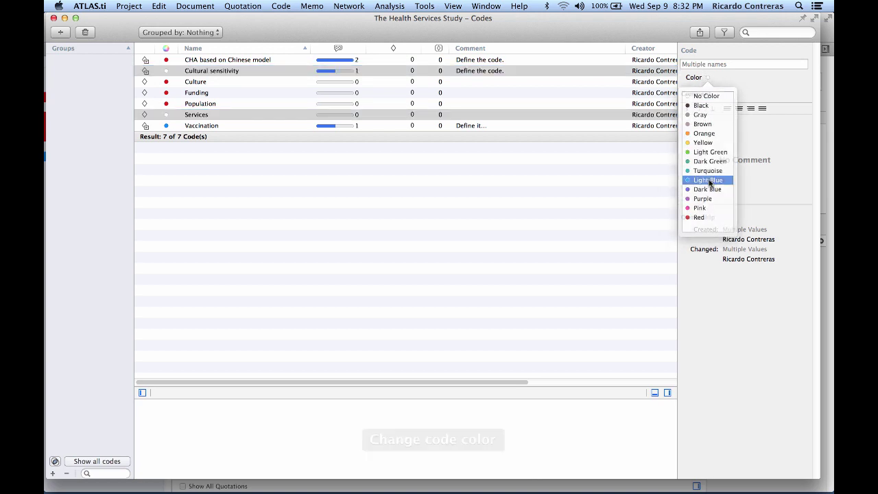
left_click(501, 225)
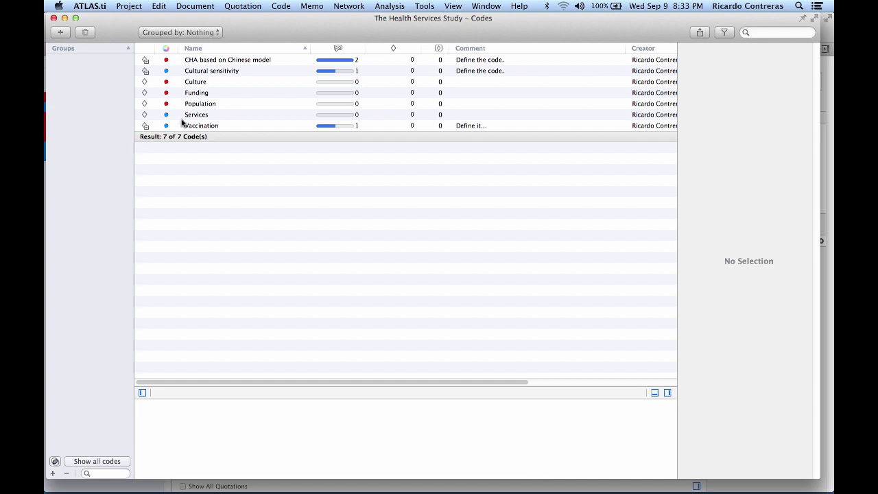
Create a code group named "Implementation model" from the codes "CHA based on Chinese model", "Culture", "Funding" and "Population".
left_click(189, 61)
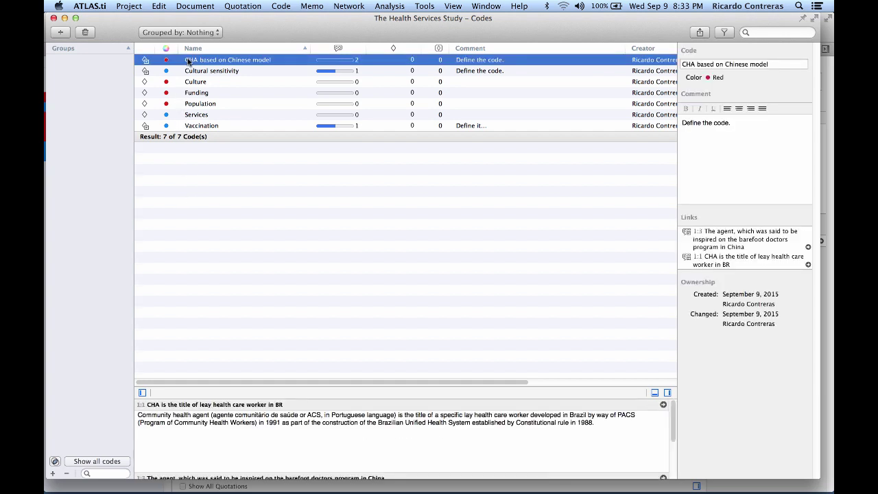
left_click(179, 82, "super")
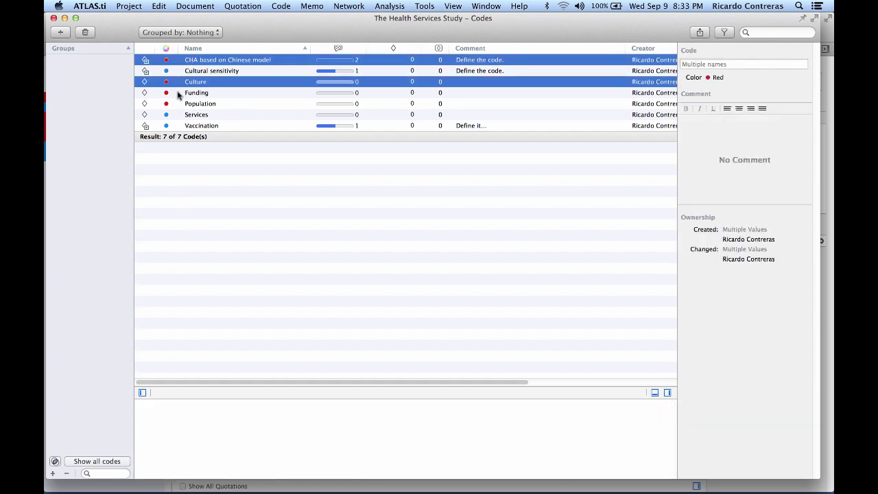
left_click(179, 94, "super")
left_click(177, 105, "super")
left_click_drag(178, 104, 104, 106)
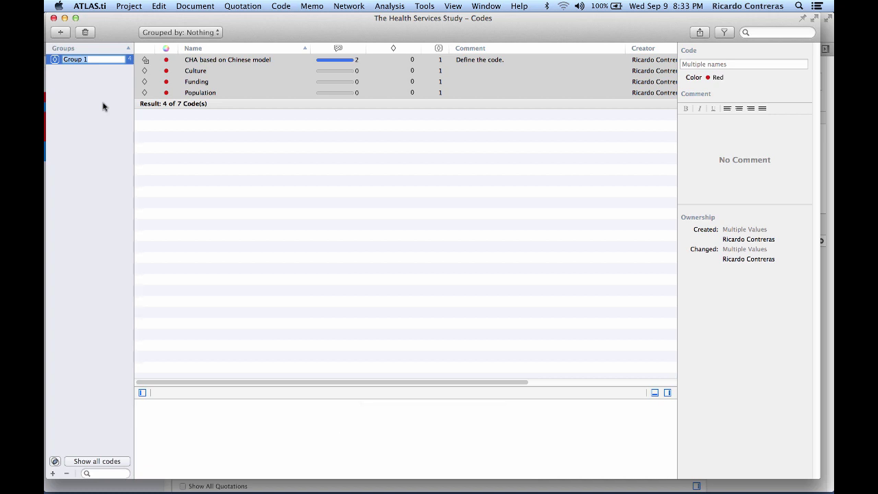
type("Mo")
type("ementation model")
key("Return")
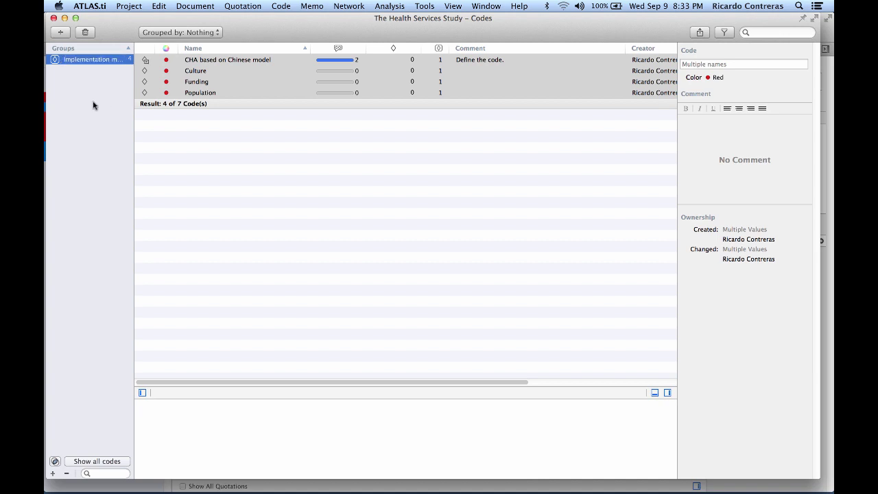
Widen the list of groups and create a code group named "Services" from the codes "Cultural sensitivity", "Services" and "Vaccination".
left_click_drag(134, 97, 181, 98)
left_click(144, 142)
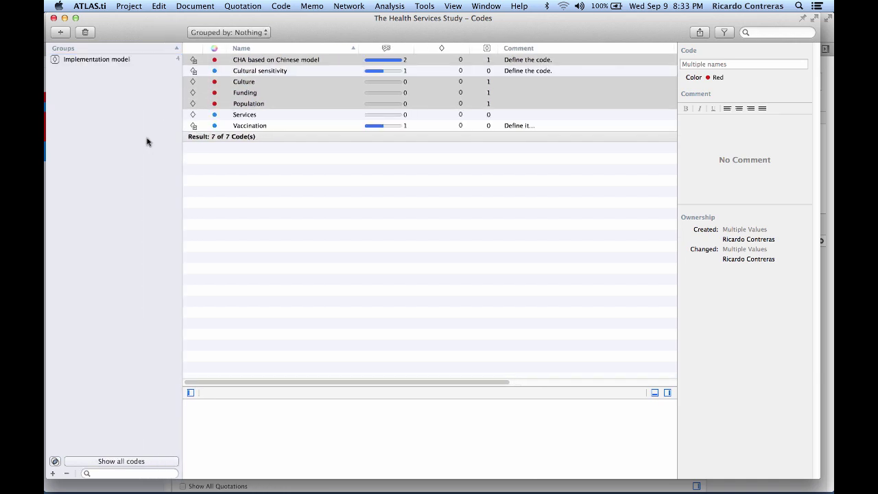
left_click(237, 70)
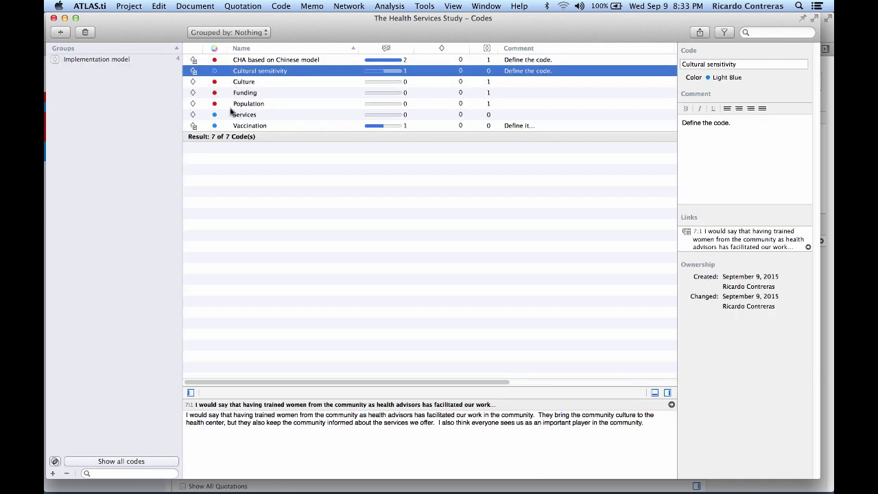
left_click(227, 115, "super")
left_click(227, 127, "super")
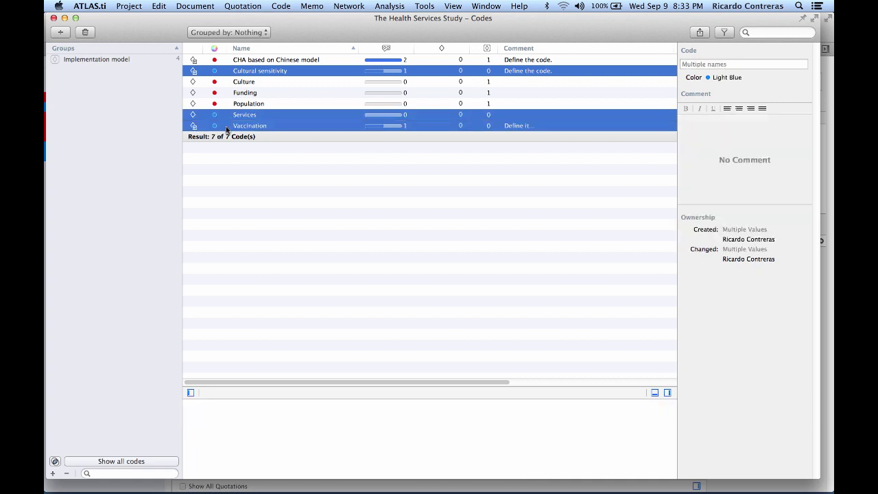
left_click_drag(221, 125, 122, 177)
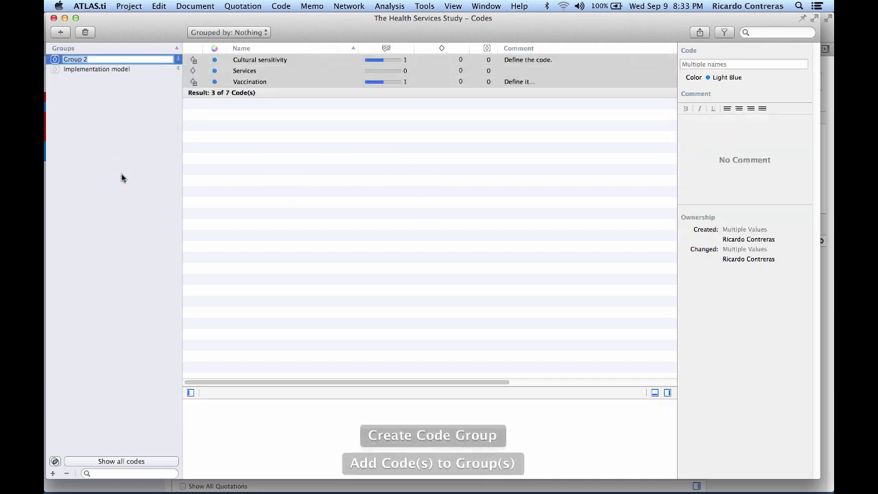
type("Services")
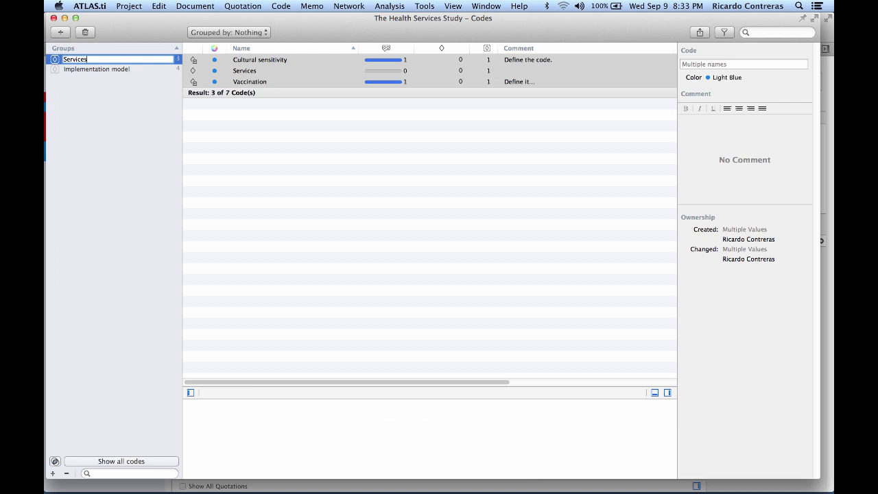
key("Return")
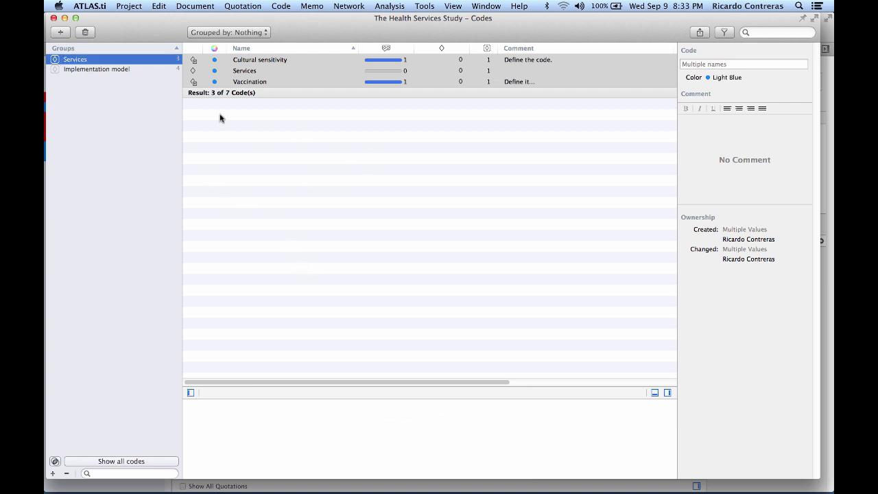
List all codes again, add the comment "Define it." to the code "Culture", and copy the comment text.
left_click(222, 63)
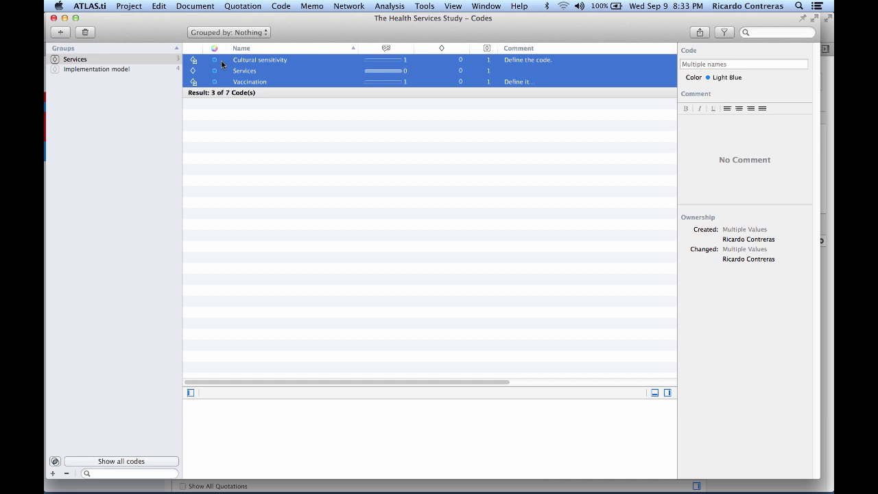
left_click(222, 63)
left_click(145, 107)
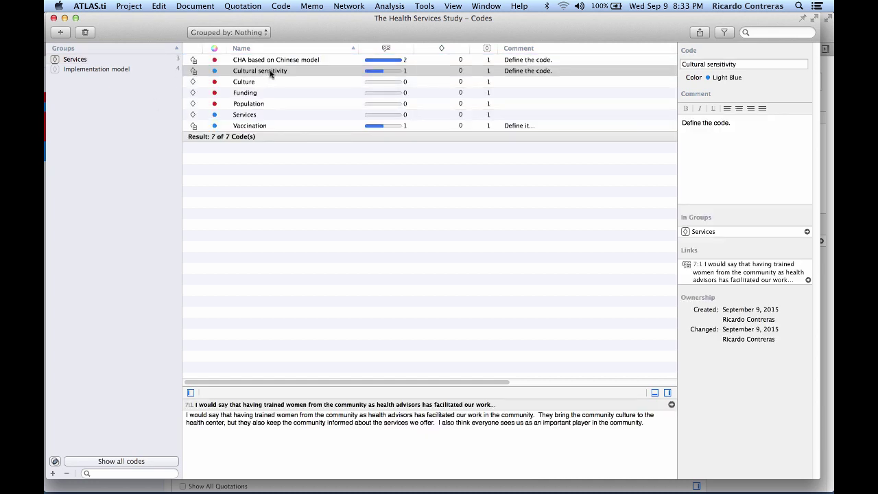
left_click(253, 81)
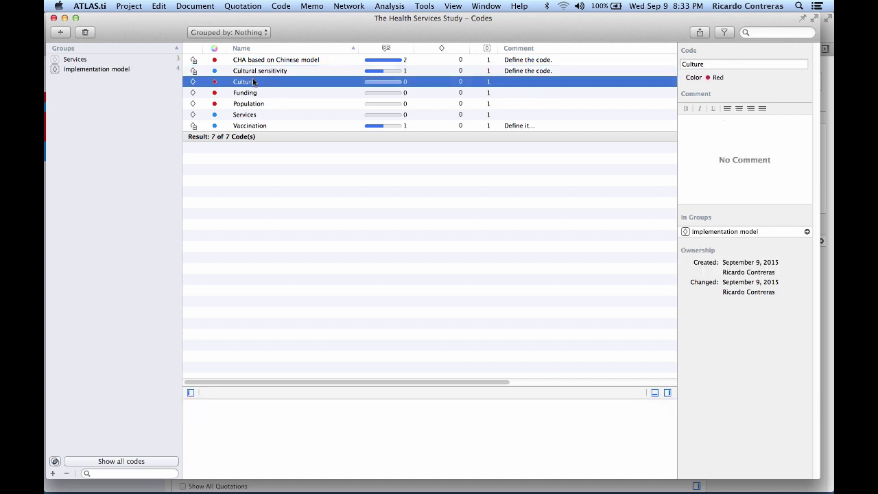
left_click(710, 128)
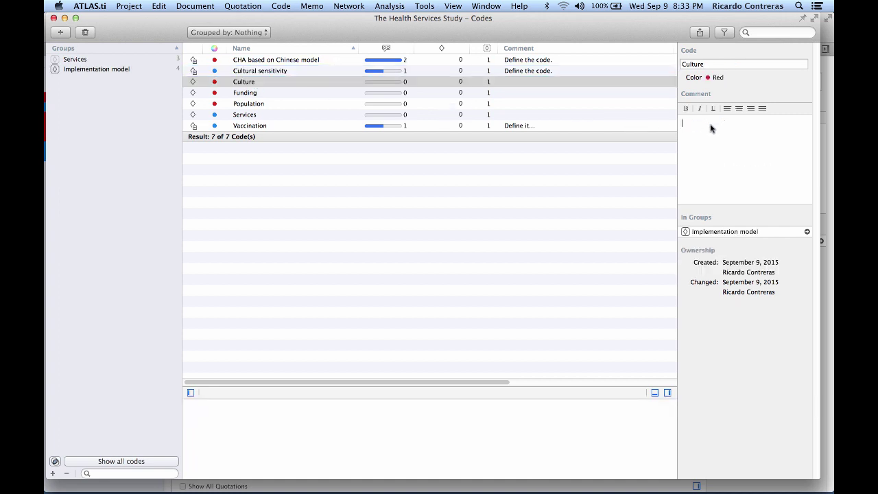
type("Define it")
left_click_drag(709, 122, 685, 122)
right_click(690, 124)
left_click(664, 145)
Paste the copied comment "Define it." into the code "Funding", closing its list of quotations.
double_click(269, 92)
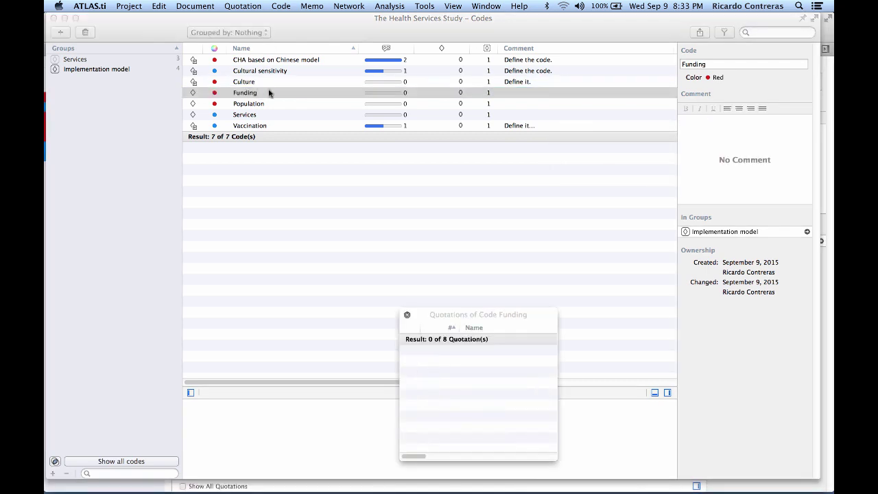
left_click(717, 132)
right_click(716, 132)
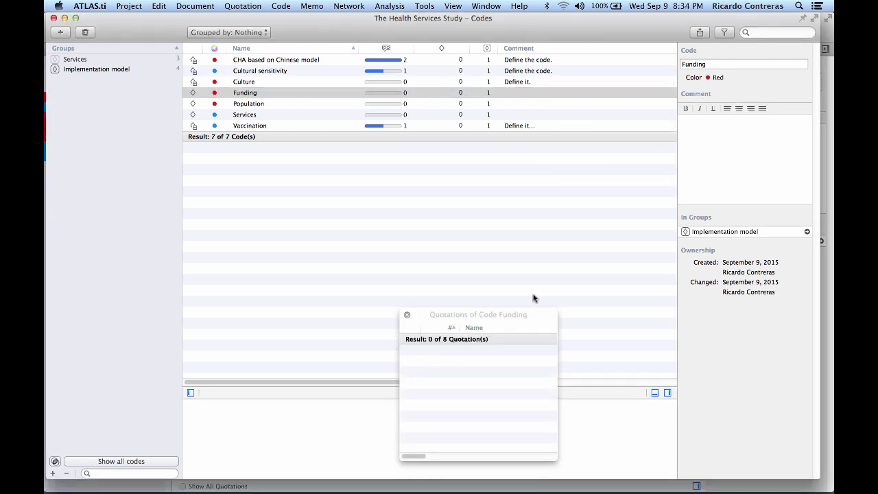
left_click(407, 314)
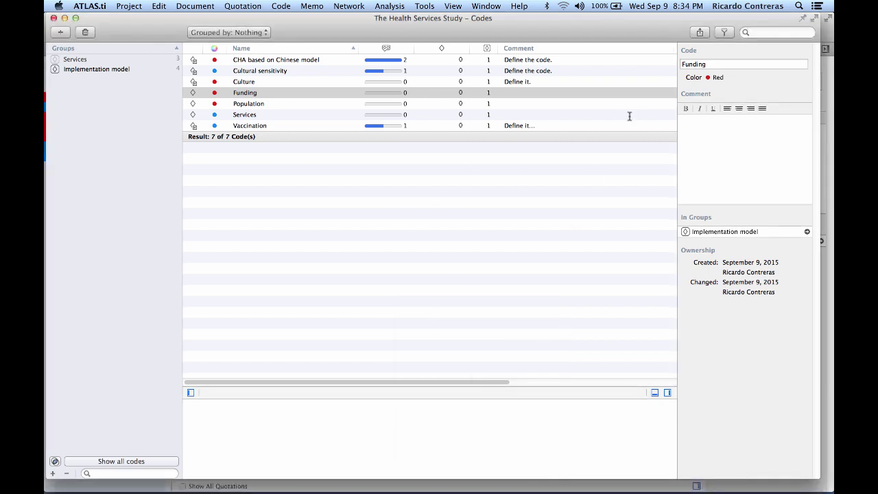
left_click(720, 124)
right_click(720, 124)
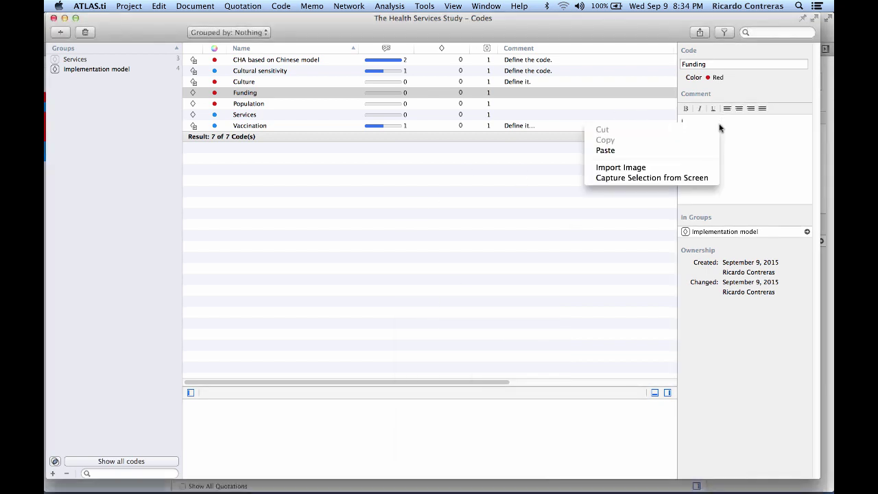
left_click(657, 149)
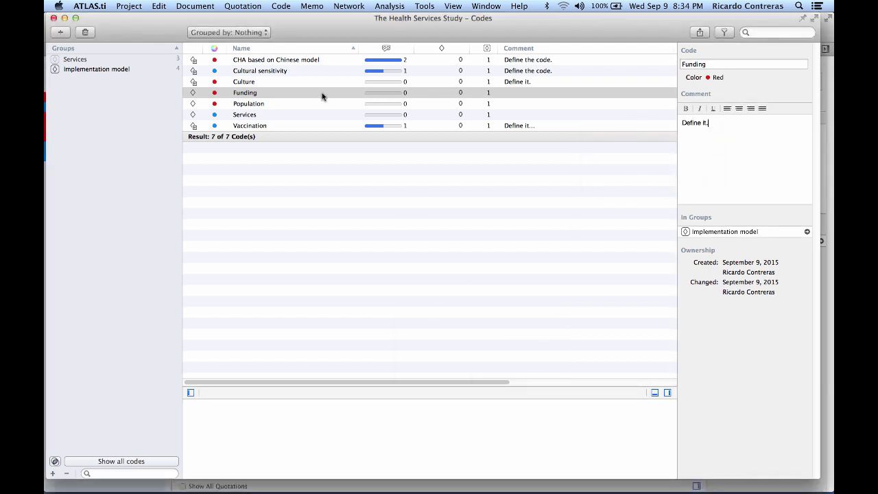
Paste the comment "Define it." into the codes "Population" and "Services".
left_click(255, 104)
right_click(701, 126)
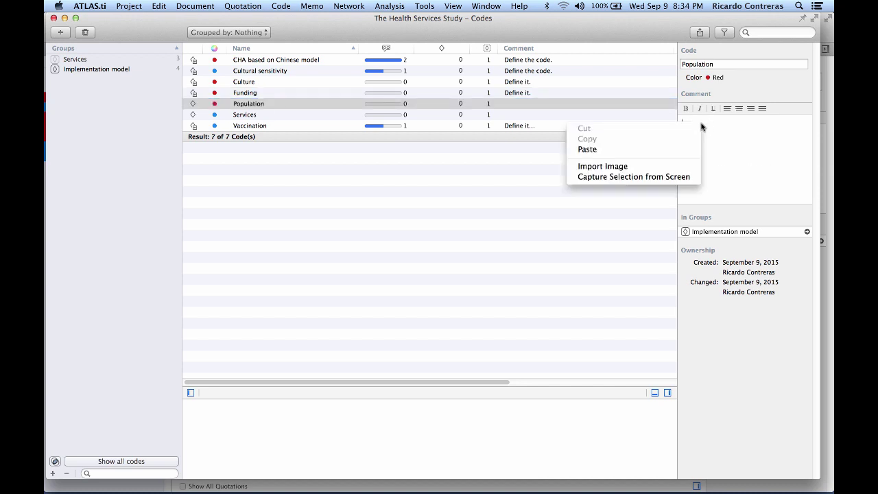
left_click(662, 151)
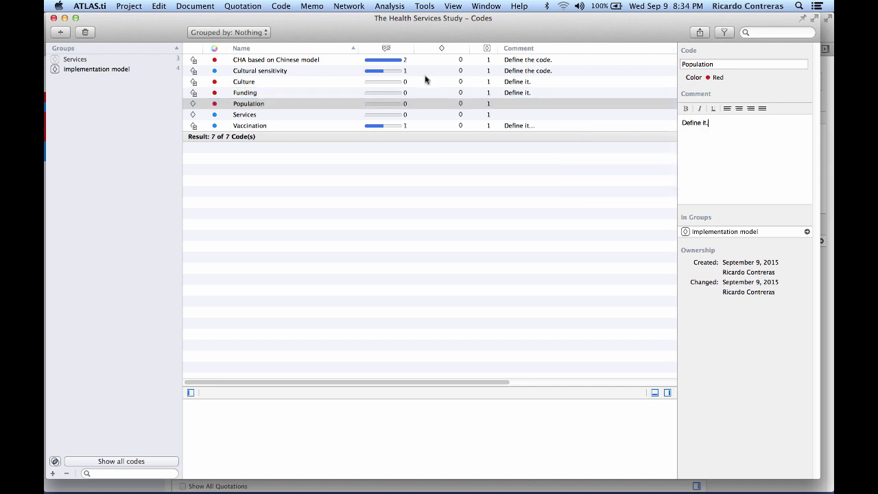
left_click(262, 116)
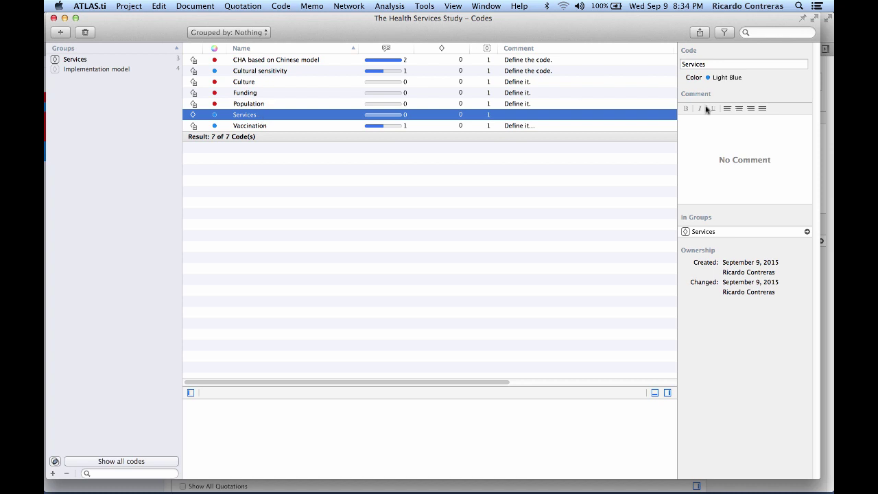
right_click(692, 124)
left_click(711, 146)
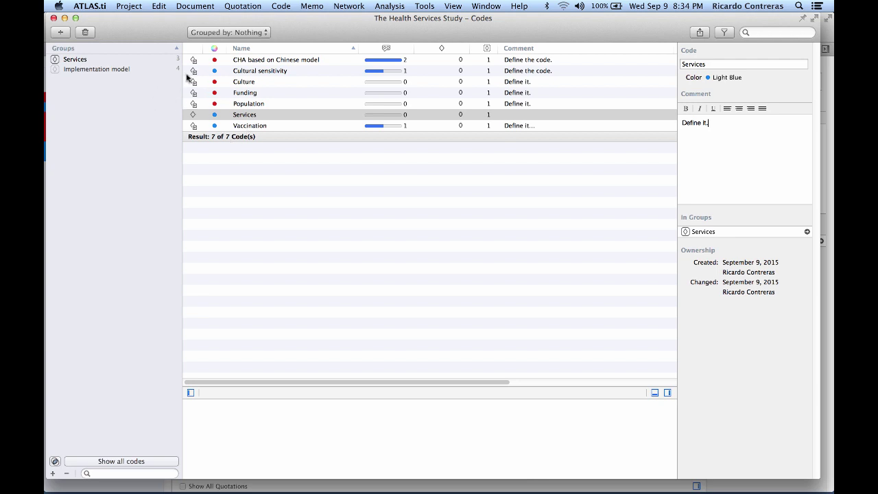
View the codes in the groups "Implementation model" and "Services", and close the Code Manager.
left_click(113, 70)
left_click(102, 60)
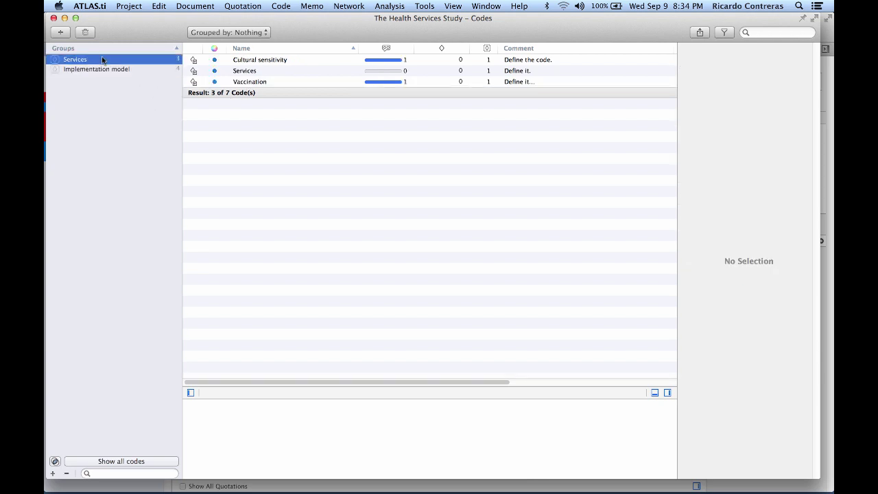
left_click(54, 18)
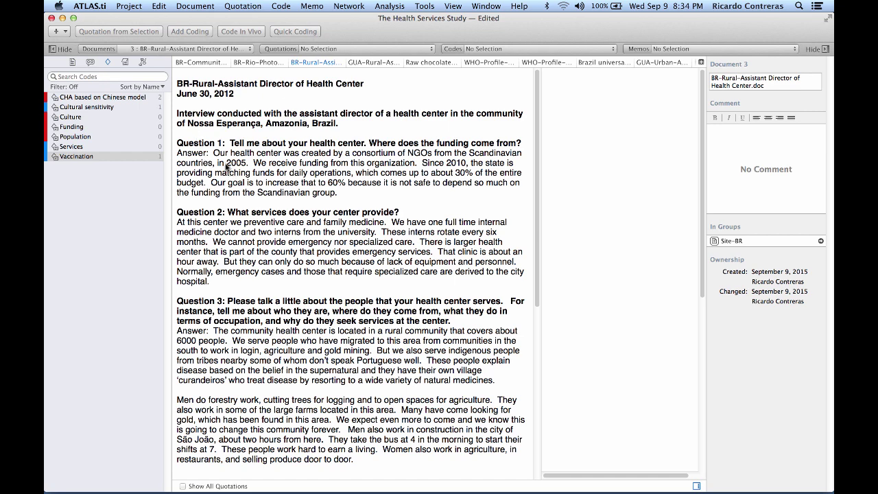
Code the whole answer to Question 1 in the BR-Rural-Assistant Director of Health Center document with "Funding".
left_click_drag(213, 153, 338, 197)
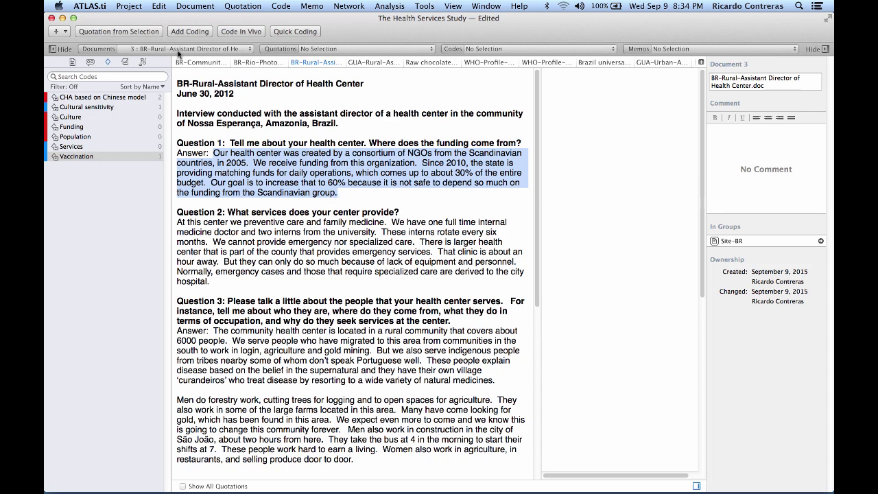
left_click(75, 127)
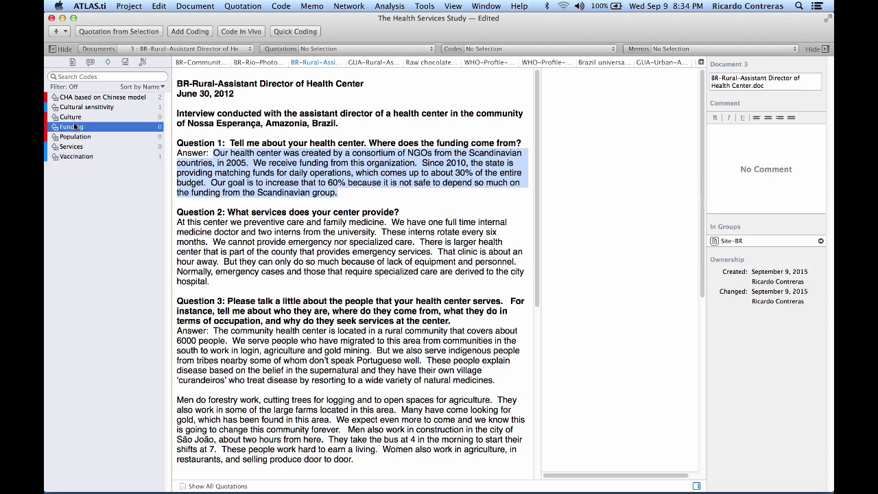
left_click_drag(76, 127, 283, 169)
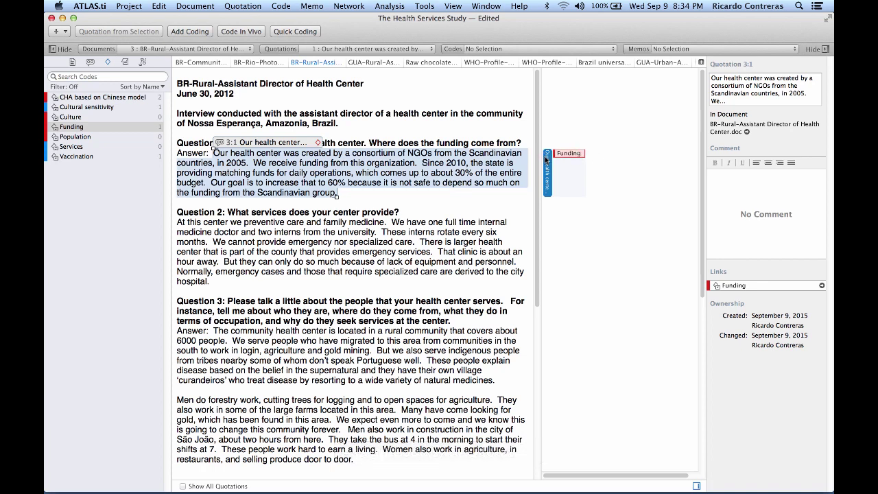
Shorten the Question 1 quotation's name to "Our health center was created by a consortium of NGOs from the Scandinavian countries," and give it the comment "Commenting....".
mouse_move(546, 159)
left_click(773, 88)
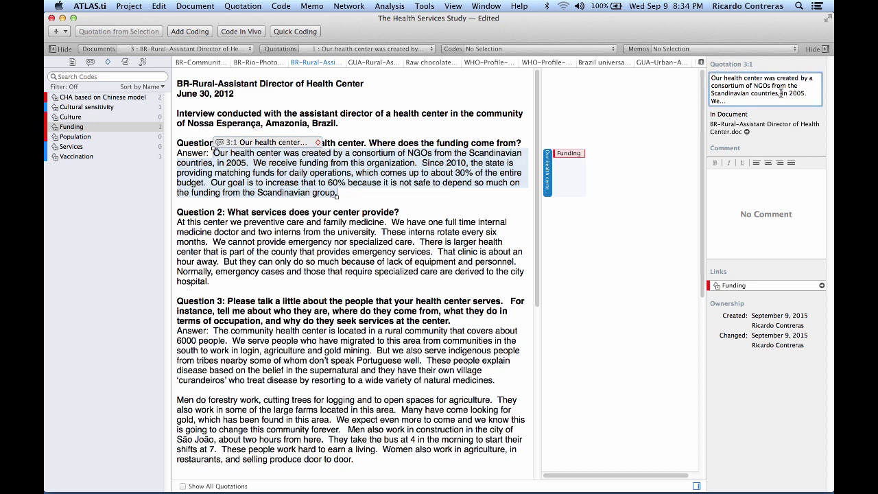
left_click_drag(780, 93, 780, 110)
key("BackSpace")
left_click(729, 174)
type("Comme")
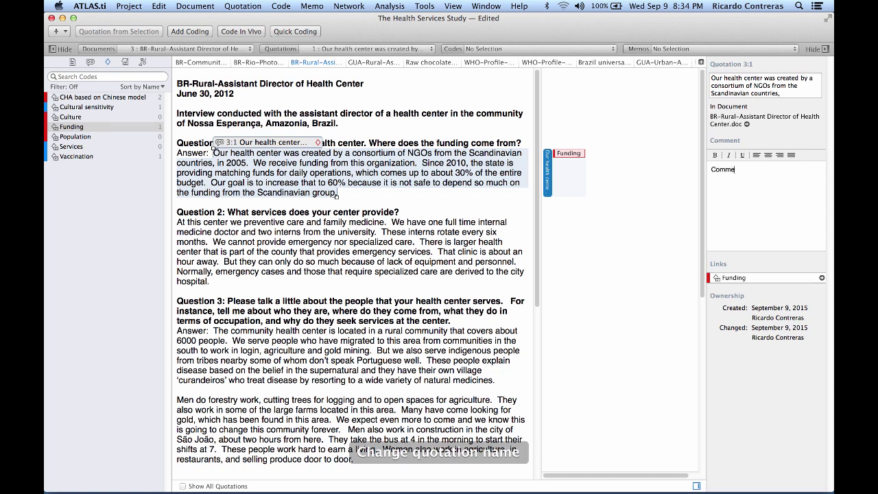
type("nting....")
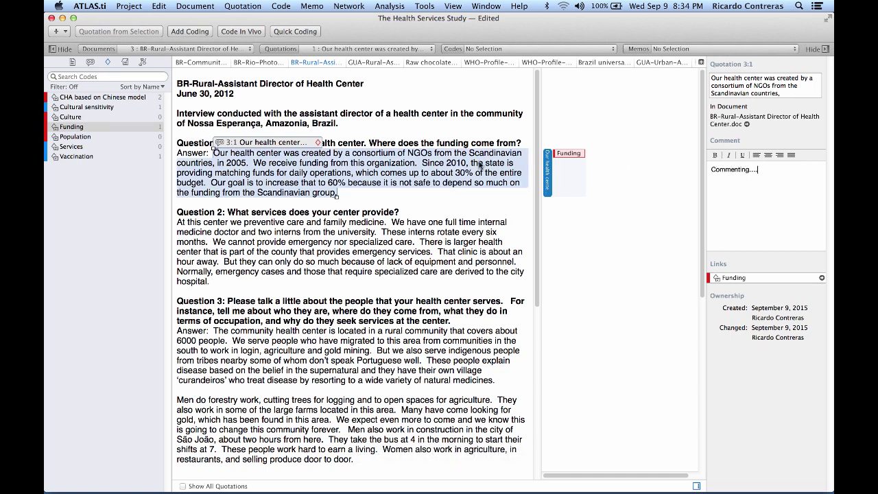
left_click(361, 228)
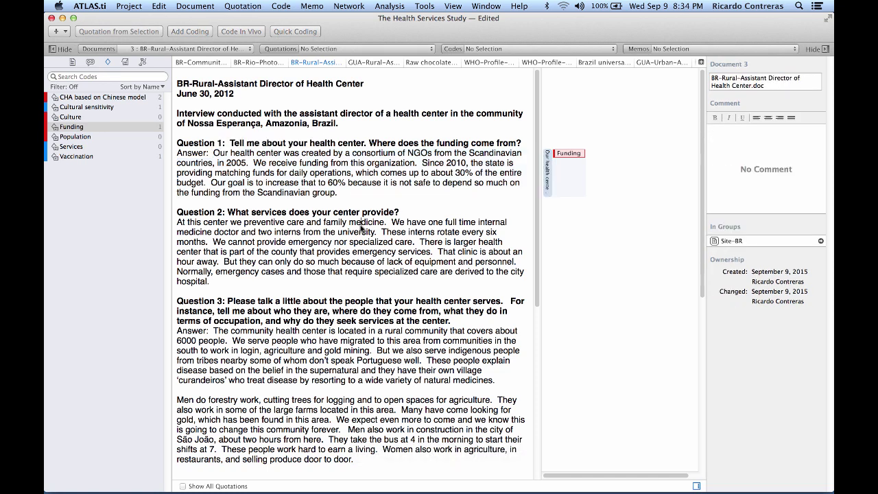
Add the new code "Foreign funding" to the existing quotation covering the answer to Question 1.
left_click(547, 172)
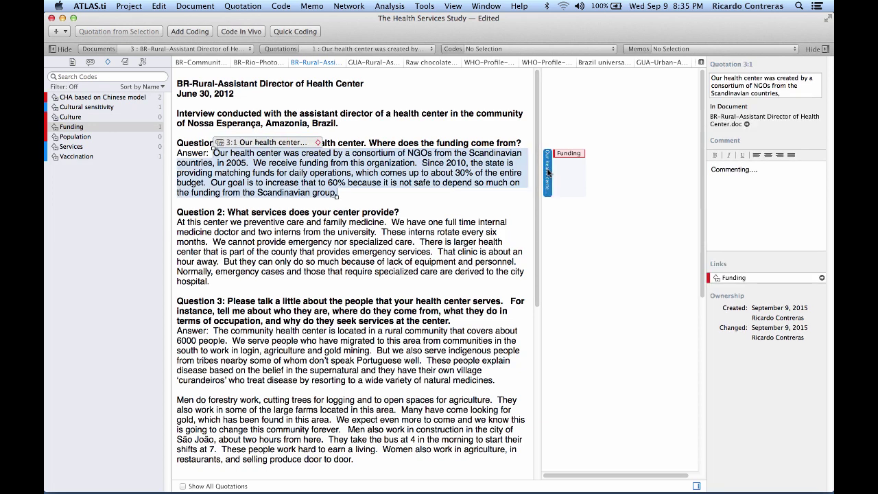
right_click(232, 179)
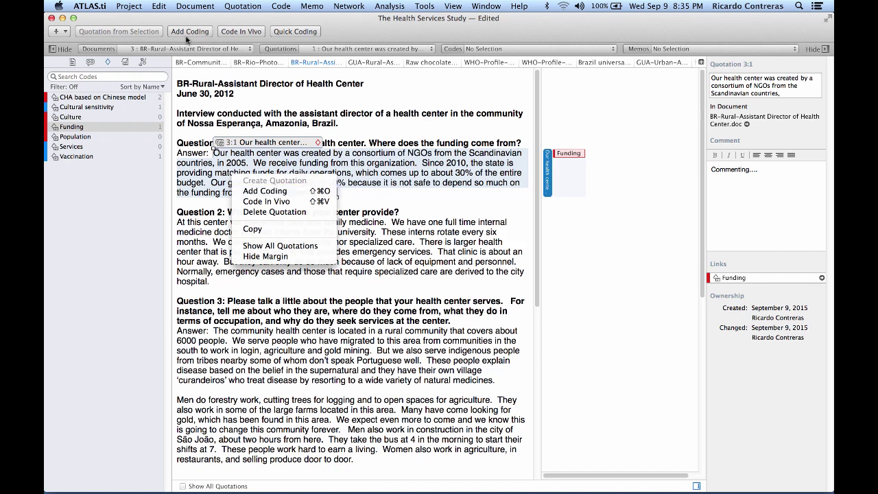
key("Escape")
key("Escape")
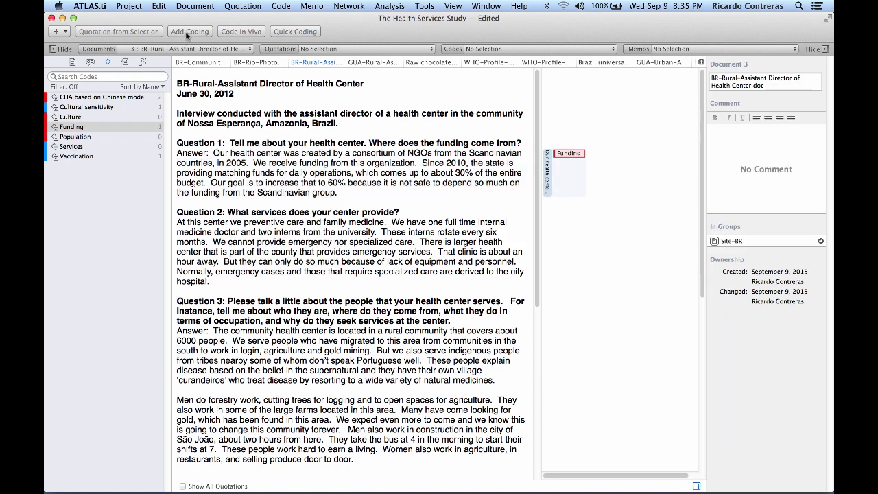
left_click(550, 191)
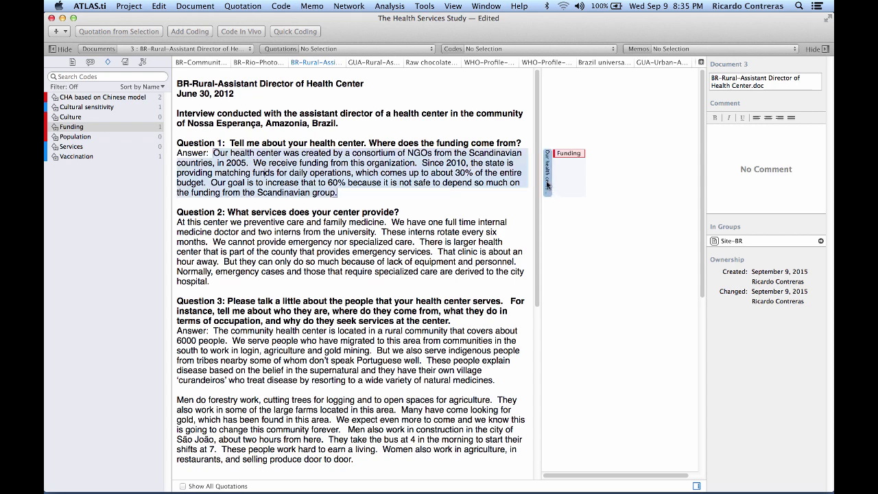
left_click(190, 32)
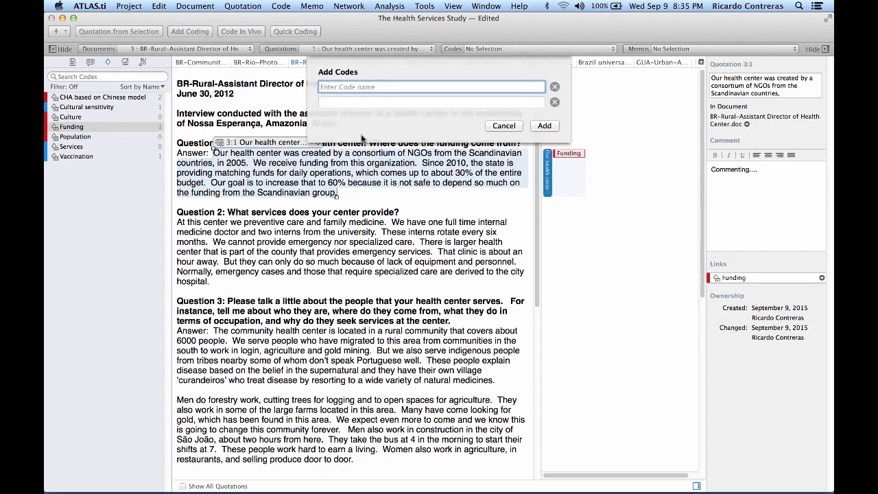
type("Fore")
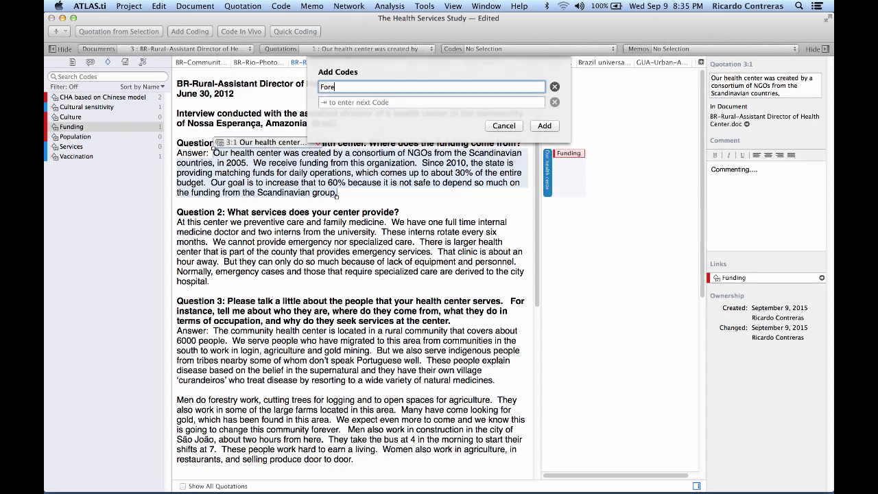
type("ign funding")
key("Return")
left_click(588, 163)
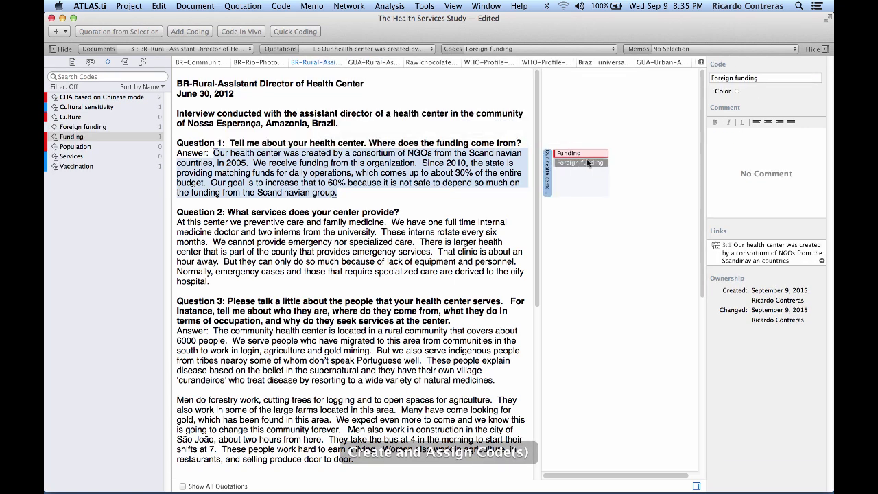
left_click(568, 153)
left_click(548, 165)
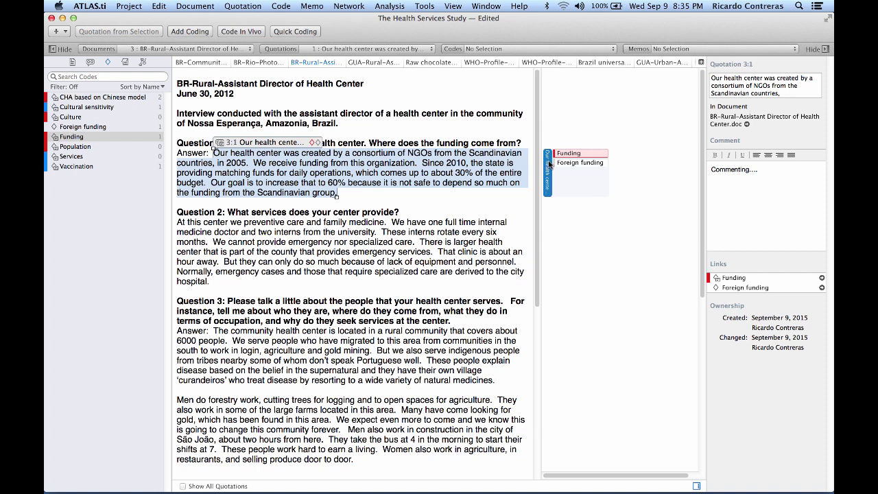
Code the Question 1 passage from "Since 2010, the state is" to the answer's end with new codes "State funding" and "Collaboration in funding".
left_click(492, 206)
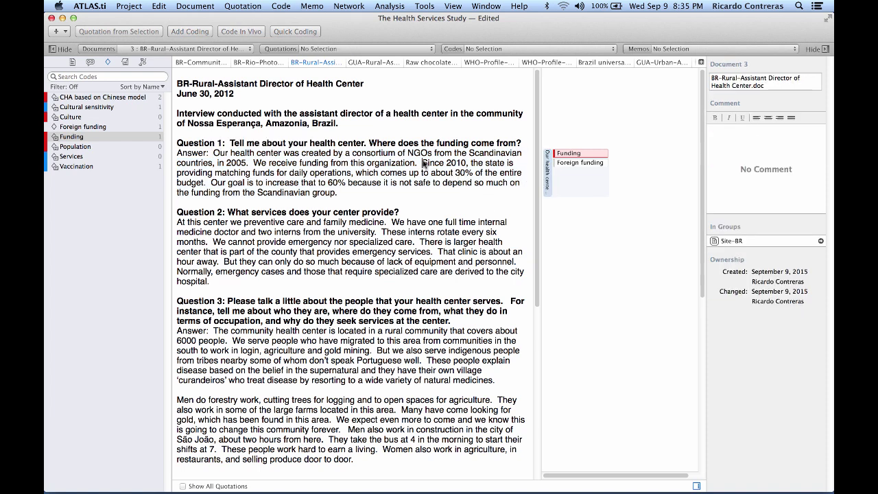
left_click_drag(423, 163, 337, 195)
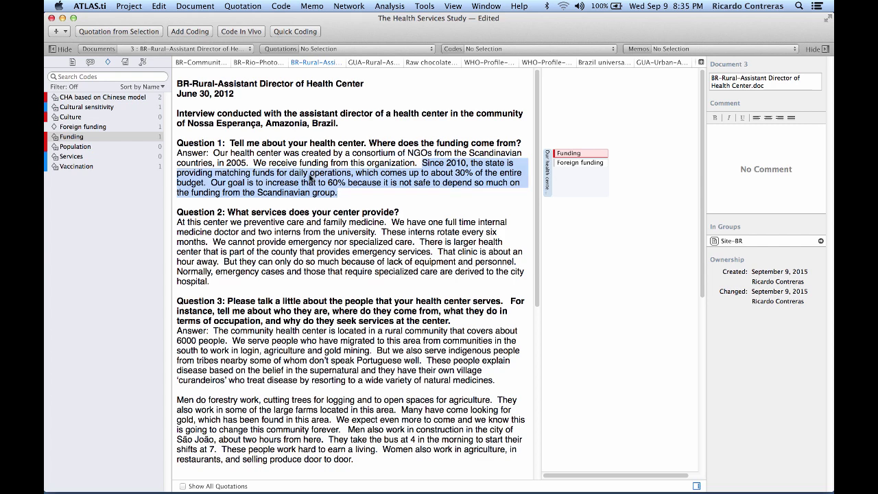
right_click(307, 184)
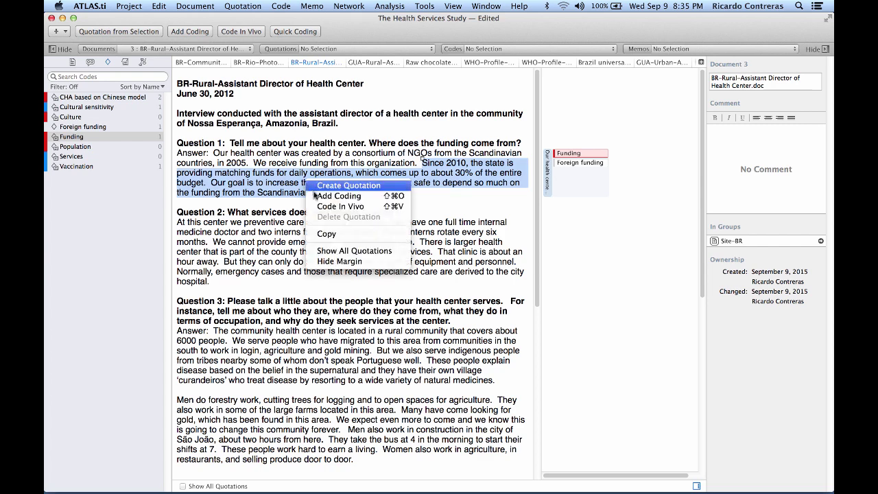
left_click(317, 194)
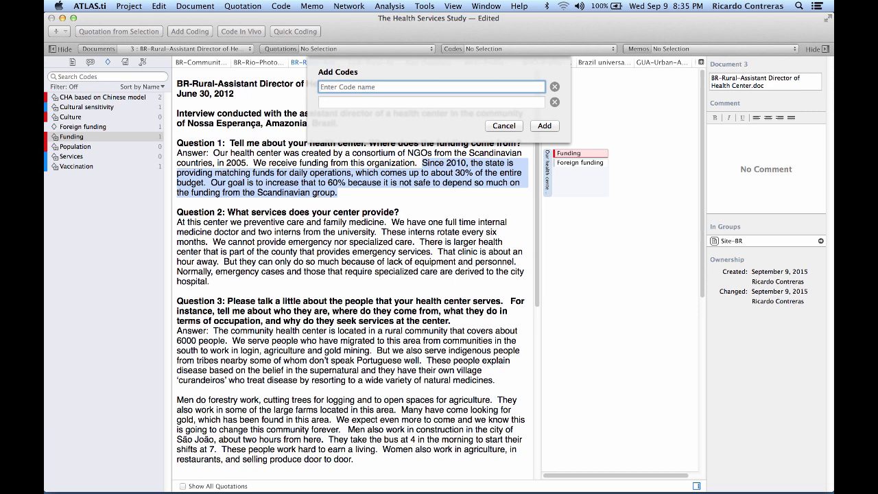
type("State funding")
key("Tab")
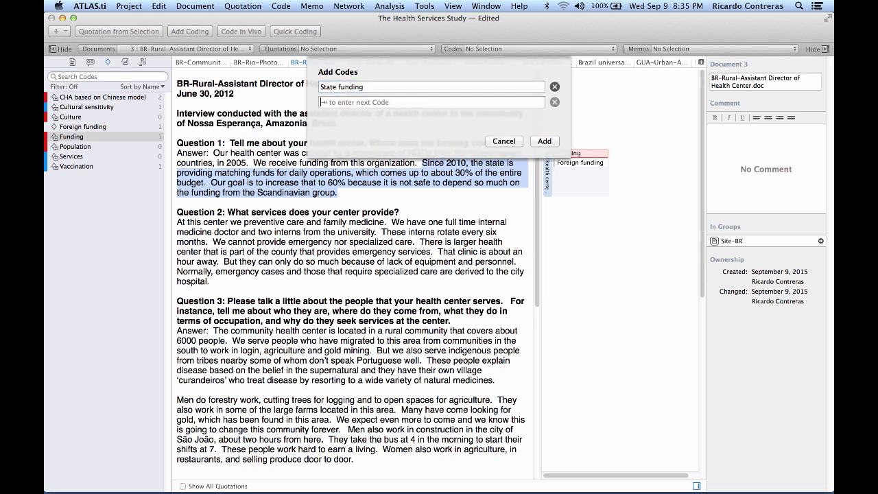
type("Collabor")
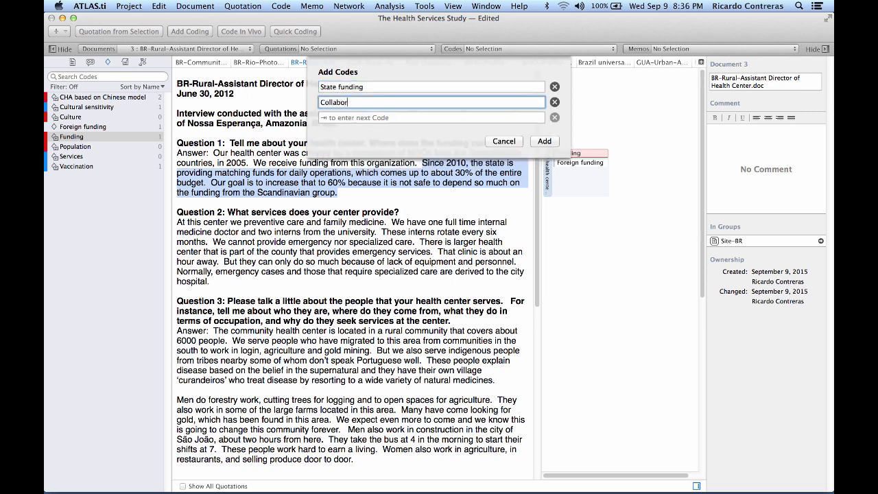
type("ation in funding")
key("Return")
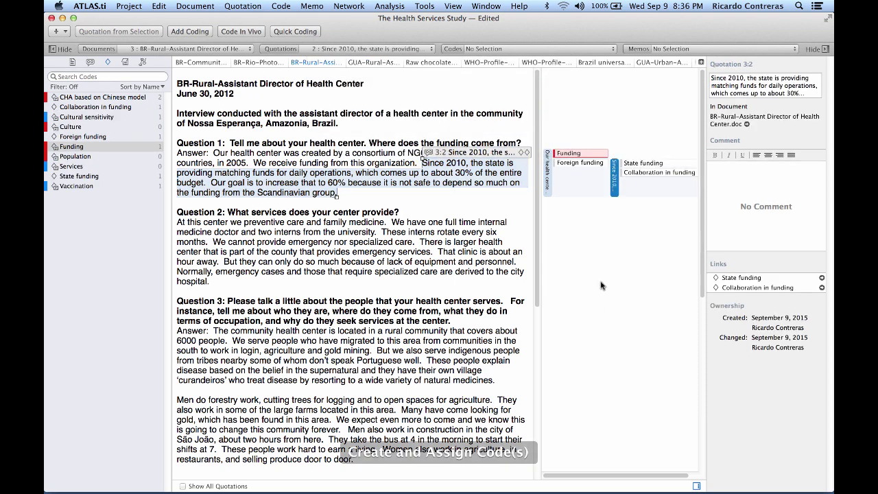
left_click(547, 172)
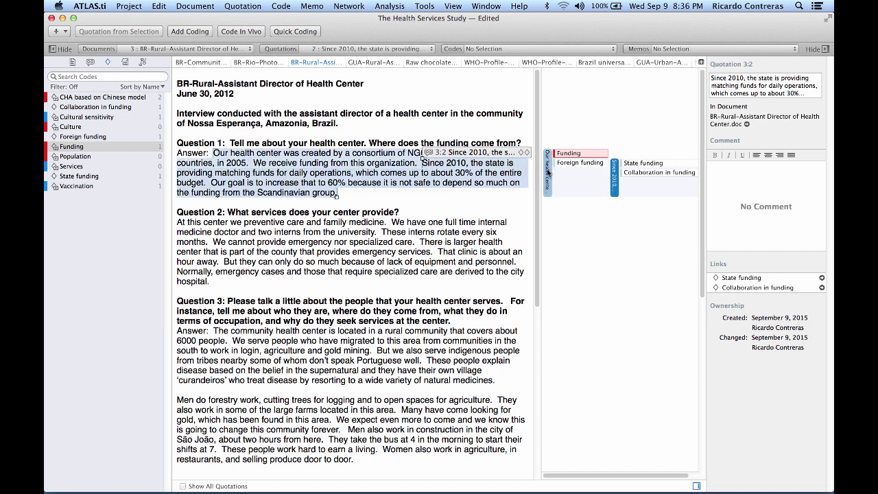
left_click(548, 171)
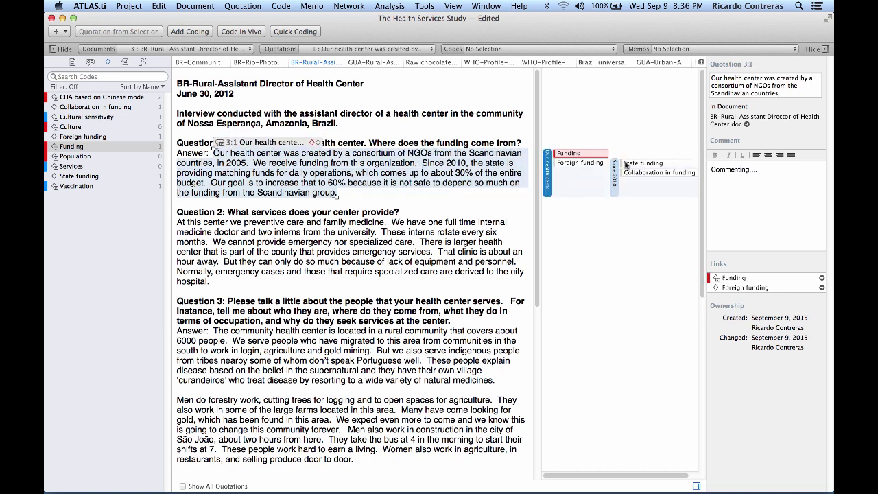
Comment the code "Foreign funding" with "Define..." and the codes "State funding" and "Collaboration in funding" with "Define".
left_click(588, 164)
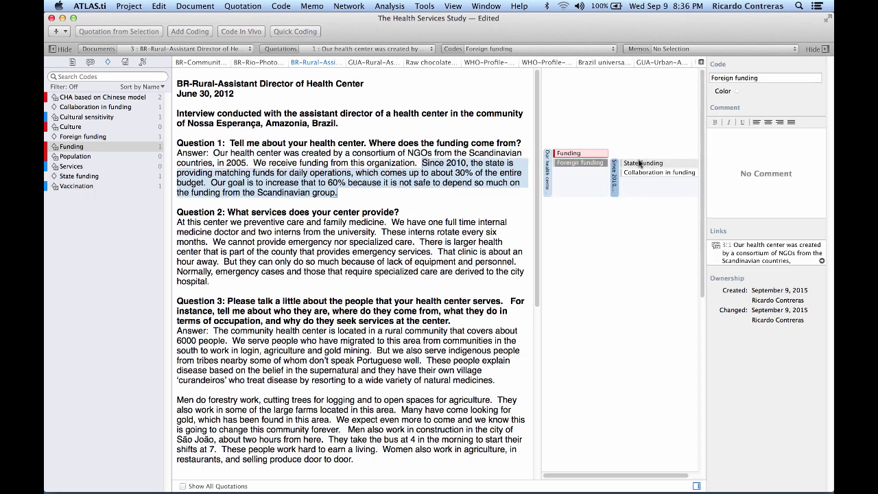
left_click(719, 137)
type("Define...")
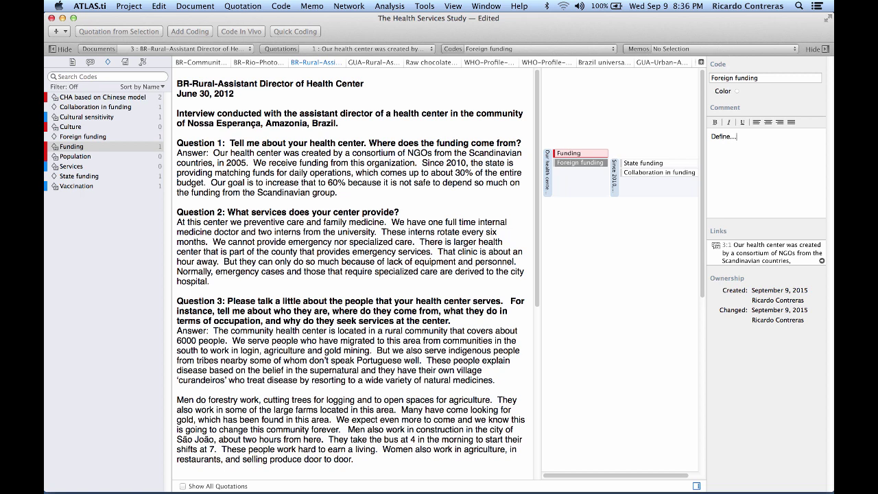
left_click(660, 163)
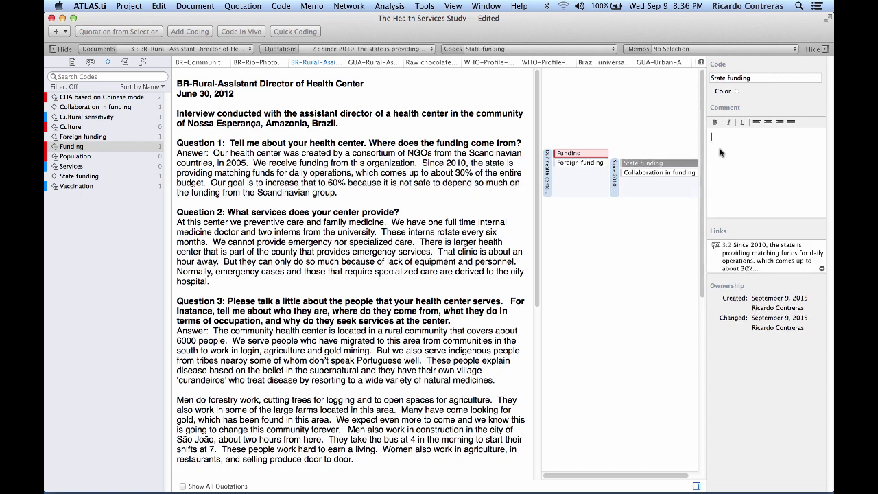
type("DE")
left_click(679, 172)
left_click(732, 154)
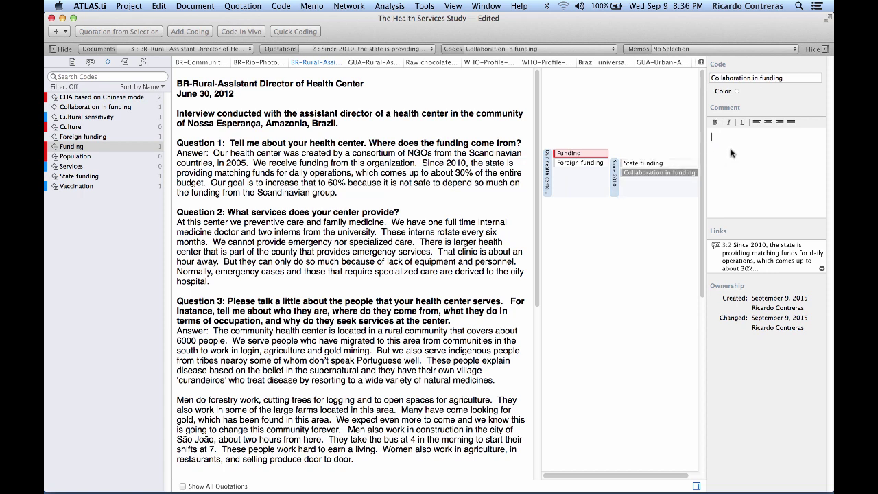
type("Define")
Set the color of the codes "Collaboration in funding", "State funding" and "Foreign funding" to Red.
left_click(736, 91)
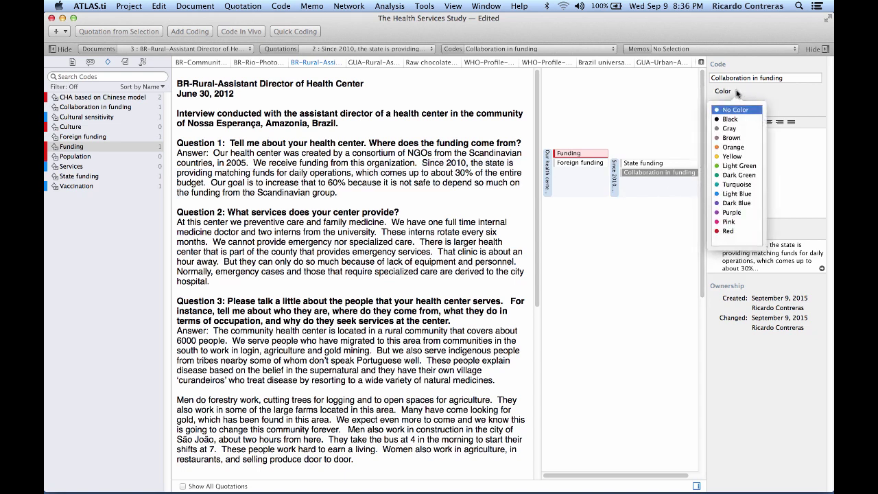
left_click(727, 230)
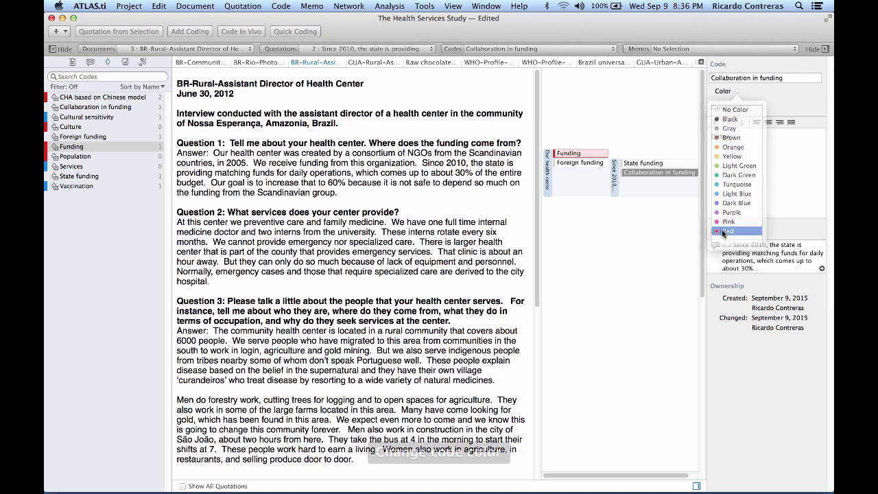
left_click(648, 163)
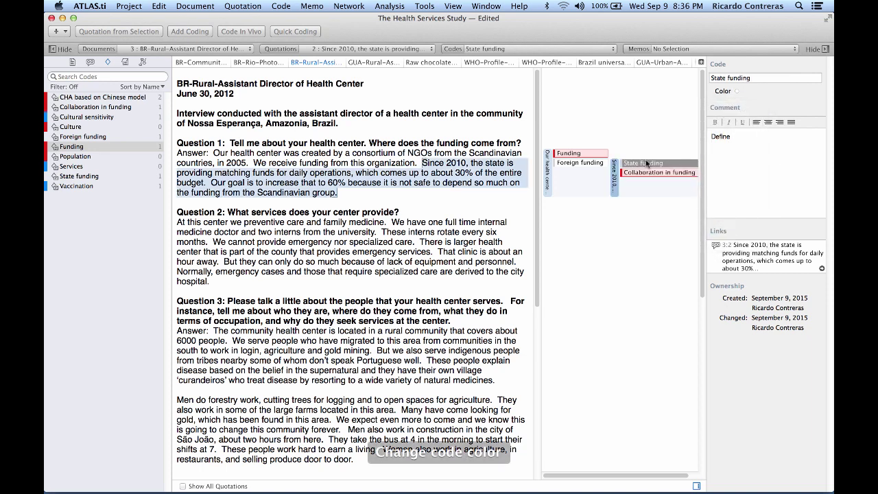
left_click(736, 92)
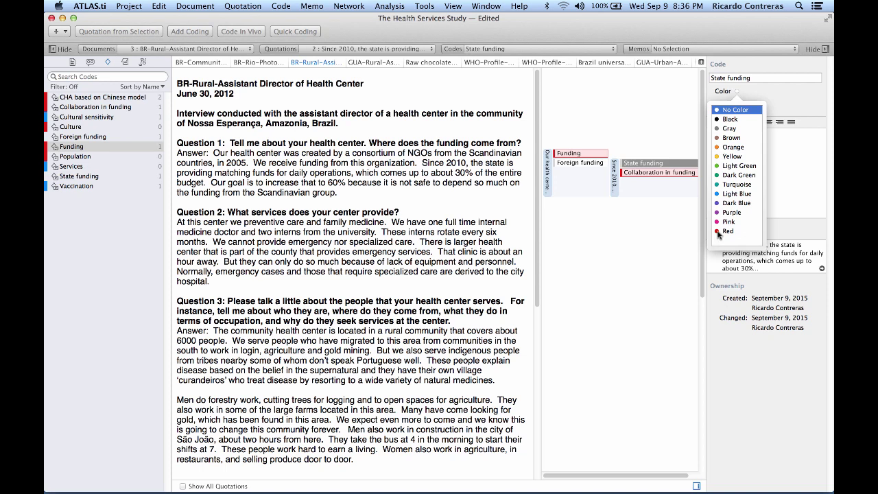
left_click(717, 233)
left_click(583, 168)
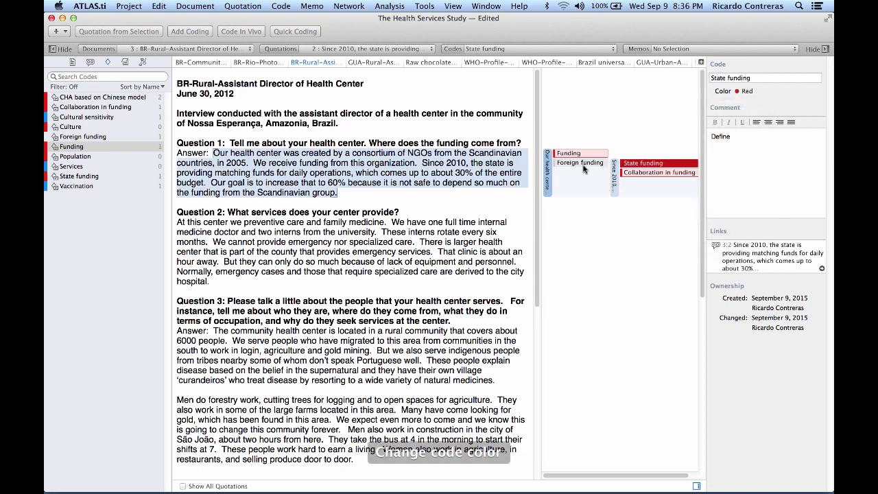
left_click(737, 92)
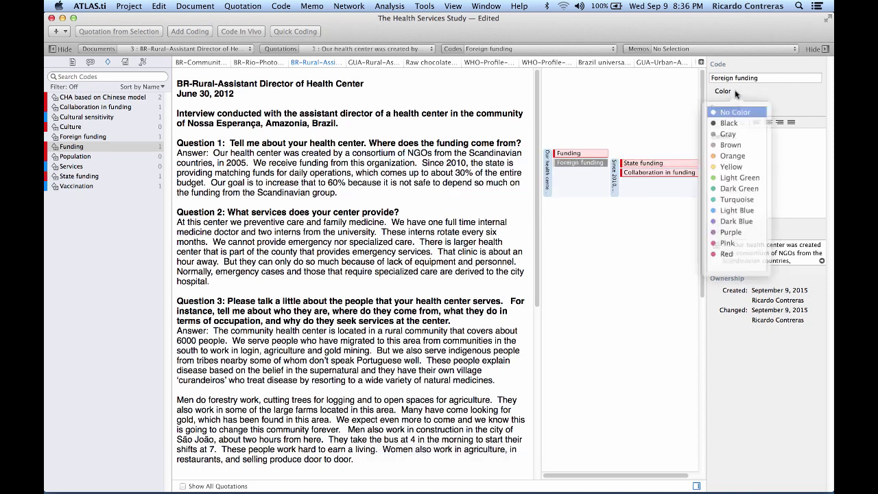
left_click(724, 234)
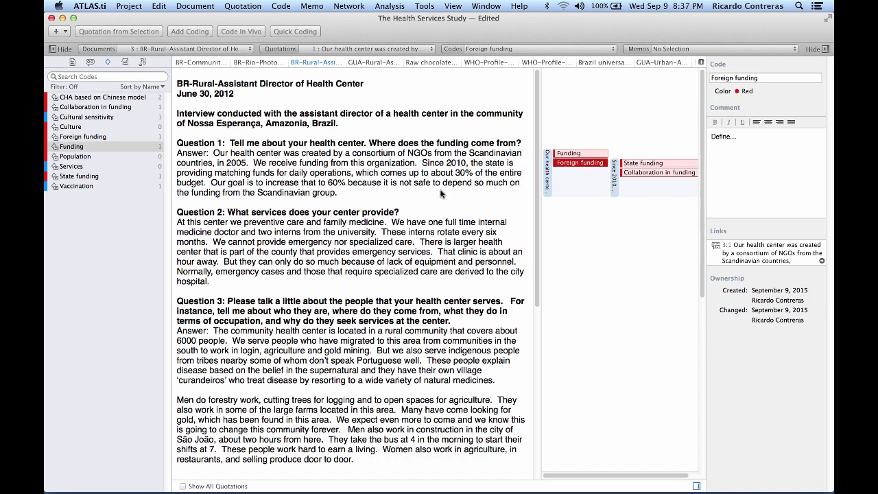
Show the project's document list and open the BR-Urban-Director of Health Center document.
left_click(72, 63)
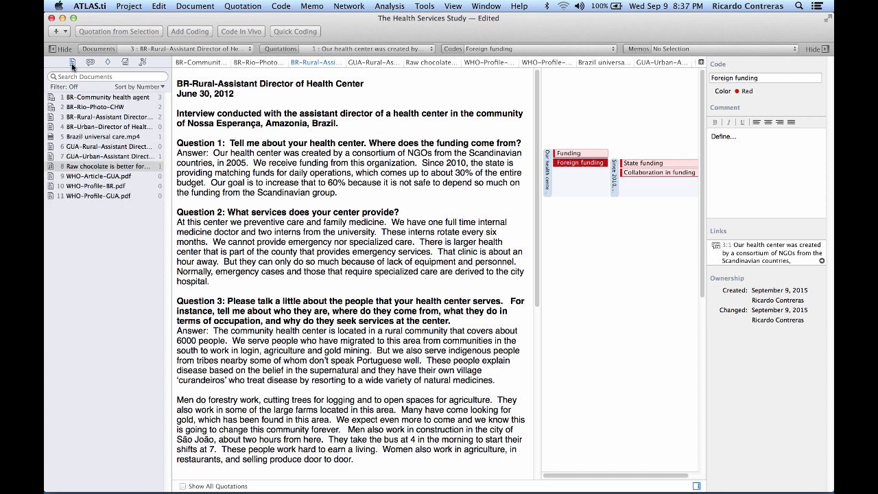
left_click(101, 117)
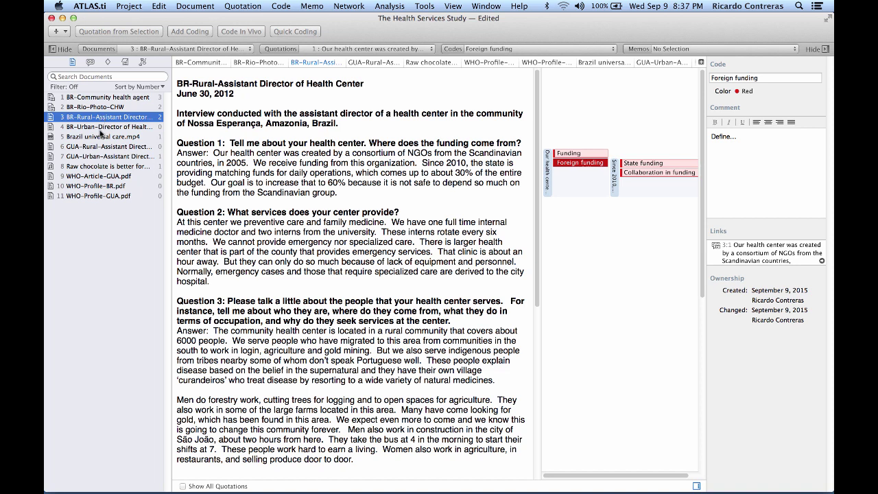
left_click(101, 127)
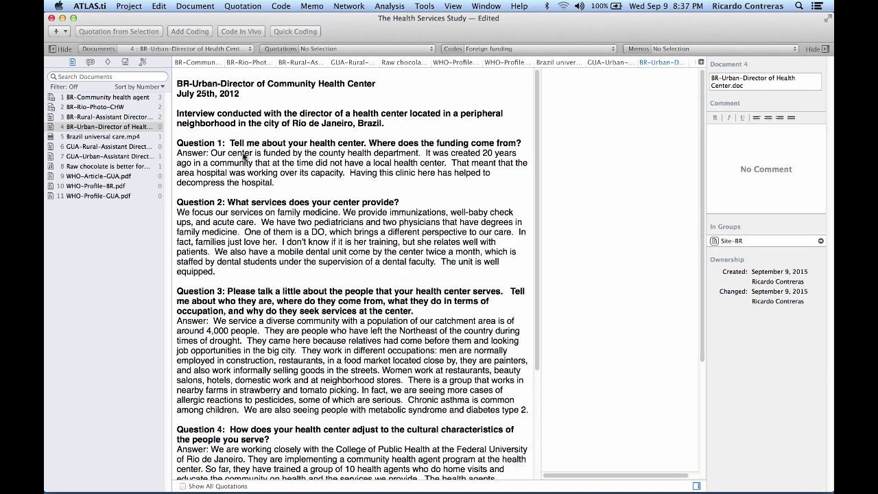
Code the full Question 1 answer, from "Our center is funded" to "decompress the hospital.", with the existing codes "Funding" and "State funding".
left_click_drag(211, 152, 258, 187)
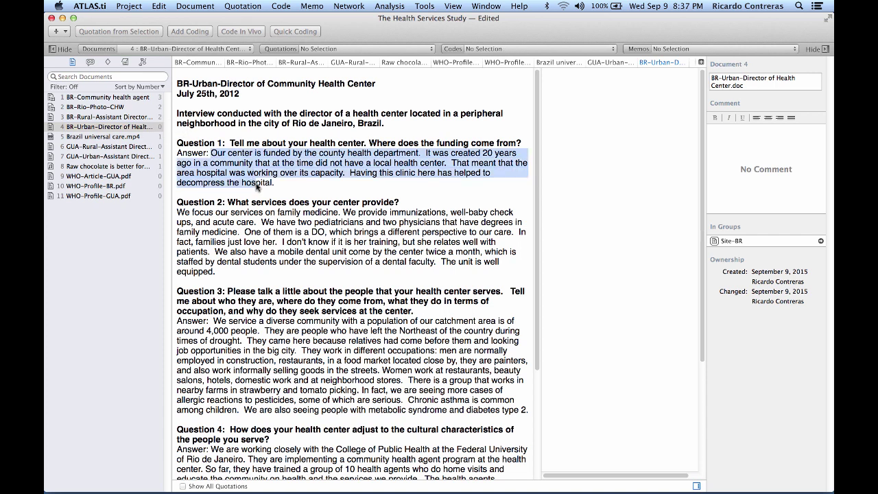
left_click_drag(257, 187, 274, 187)
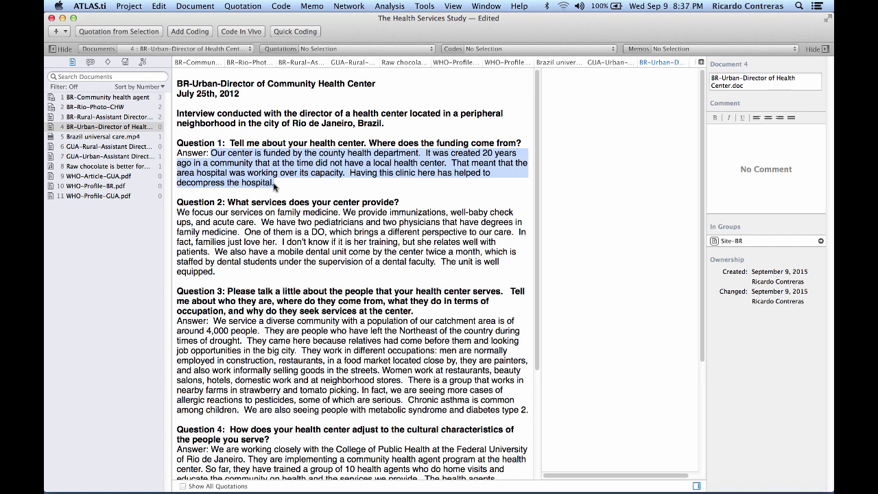
left_click(108, 62)
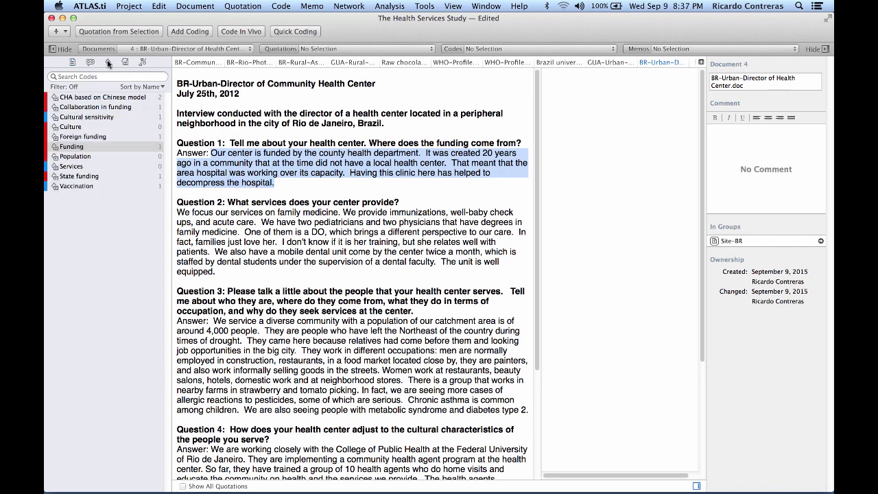
left_click_drag(73, 146, 272, 168)
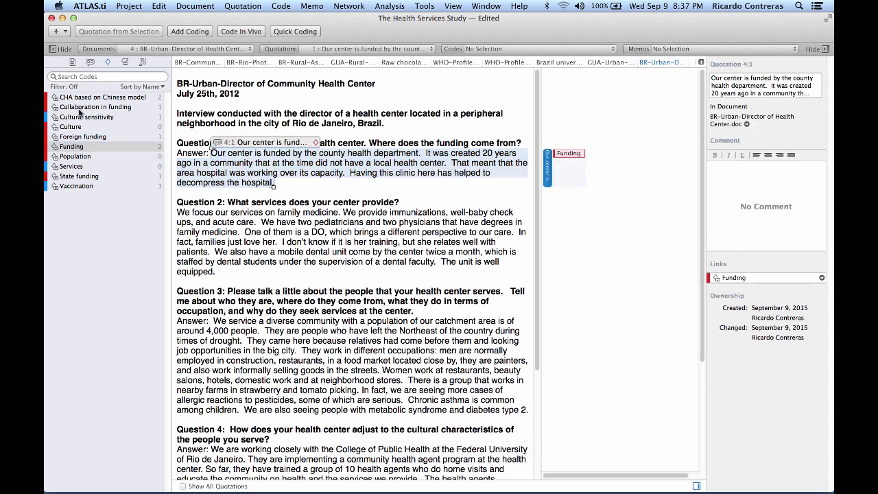
left_click(78, 176)
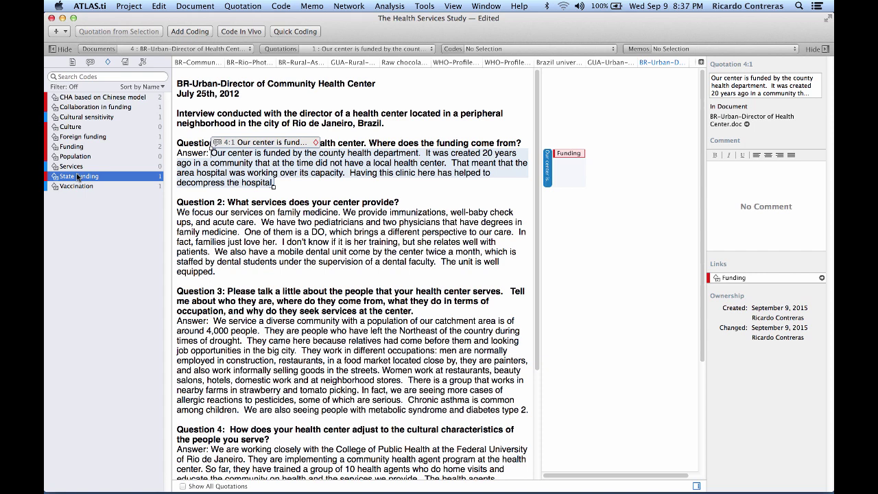
left_click_drag(77, 176, 296, 164)
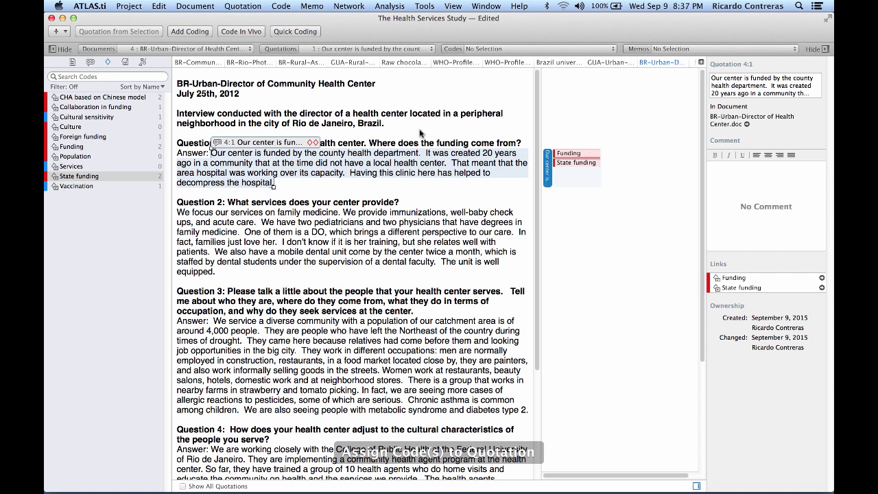
Rename the code "State funding" as "Governmental funding".
left_click(571, 164)
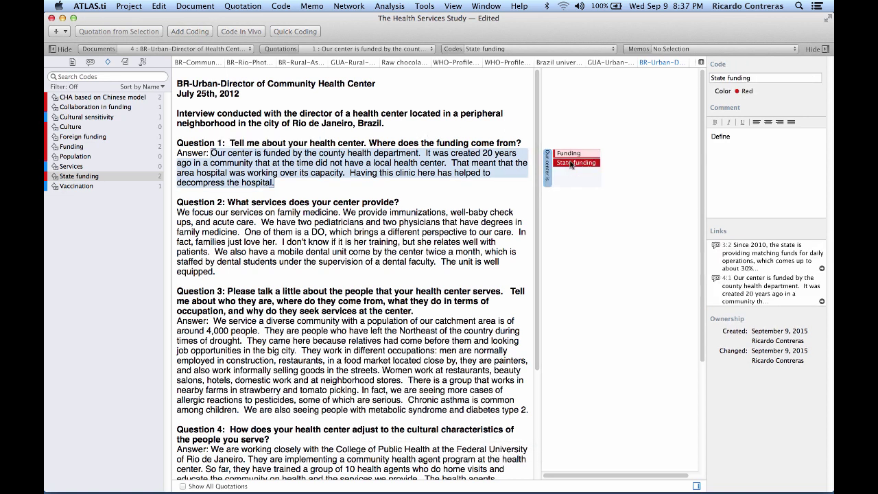
left_click(722, 78)
double_click(720, 78)
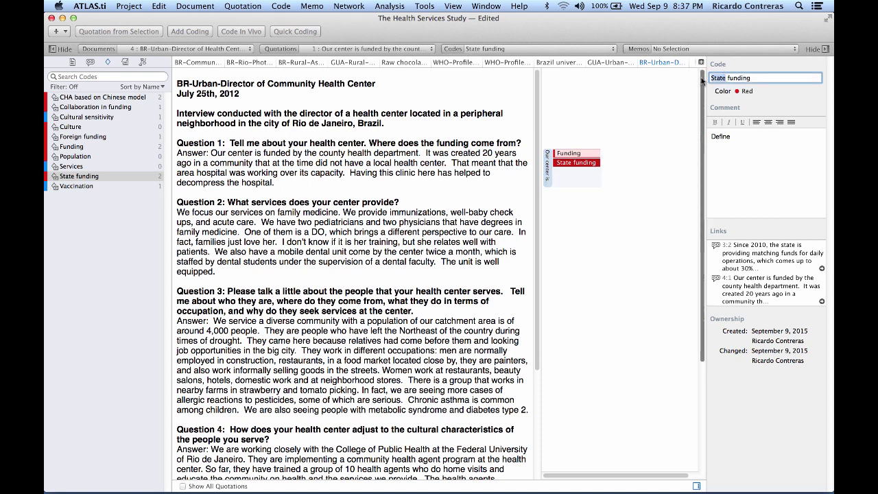
type("Governmental")
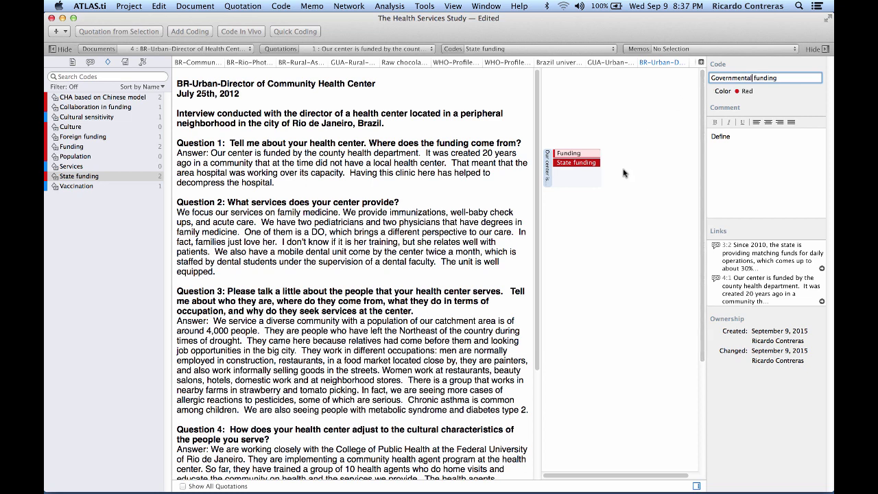
left_click(584, 184)
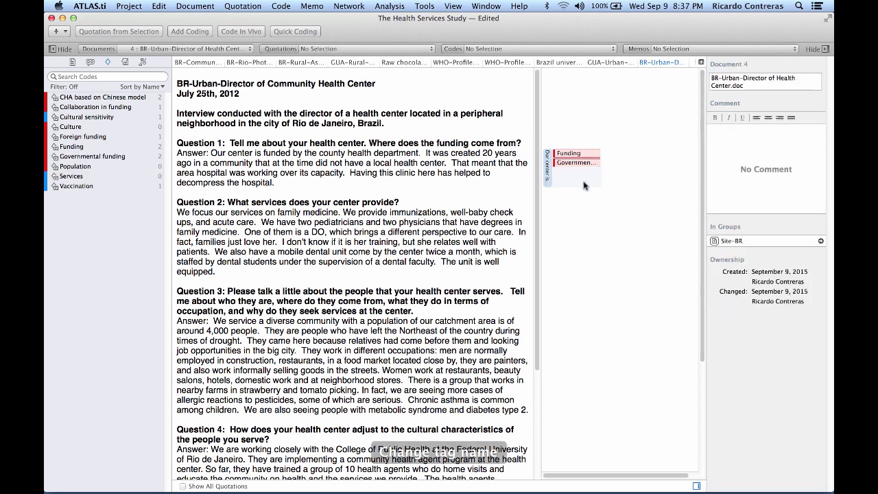
left_click(575, 165)
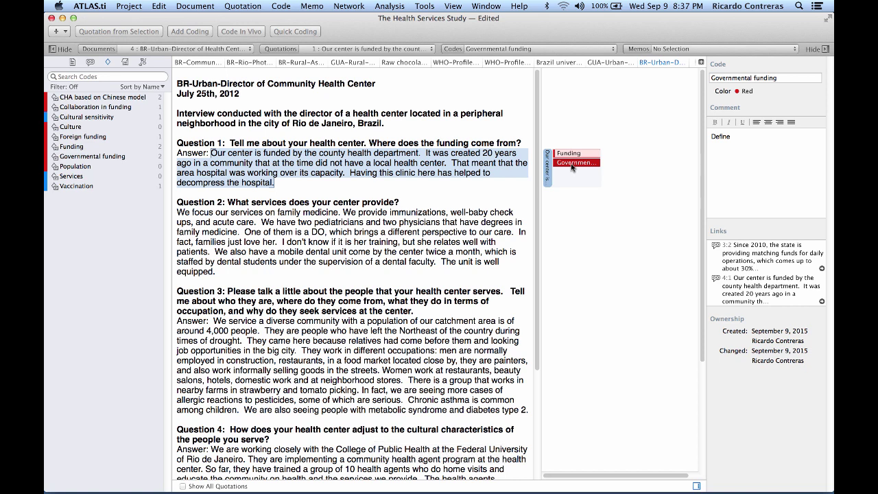
left_click(465, 185)
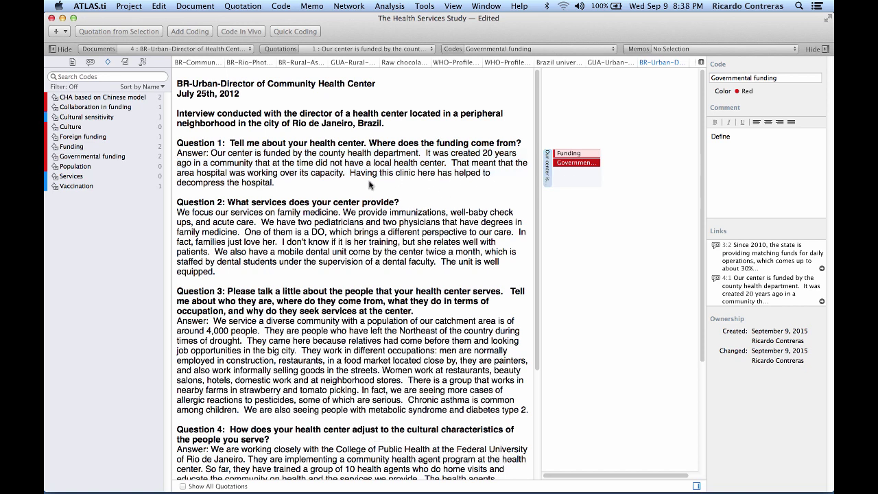
Open the GUA-Rural-Assistant Director Health Center document and code its full Question 1 answer with "Funding" and "Foreign funding" together.
left_click(72, 62)
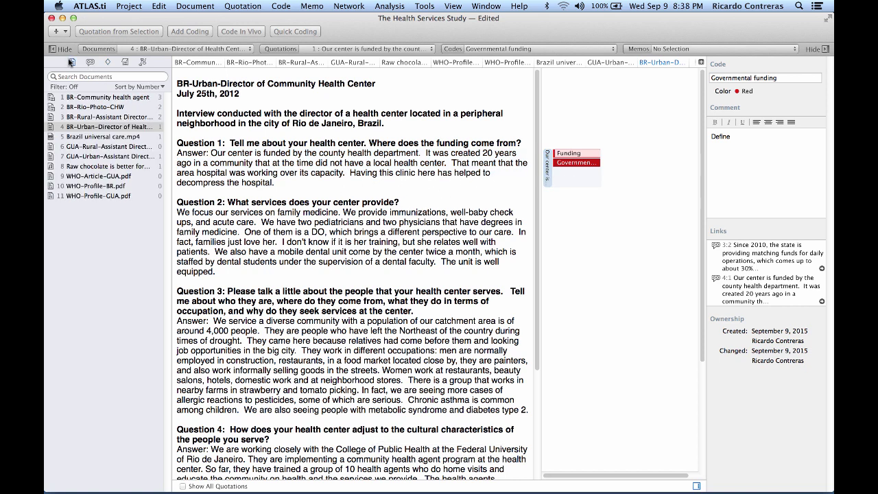
left_click(98, 146)
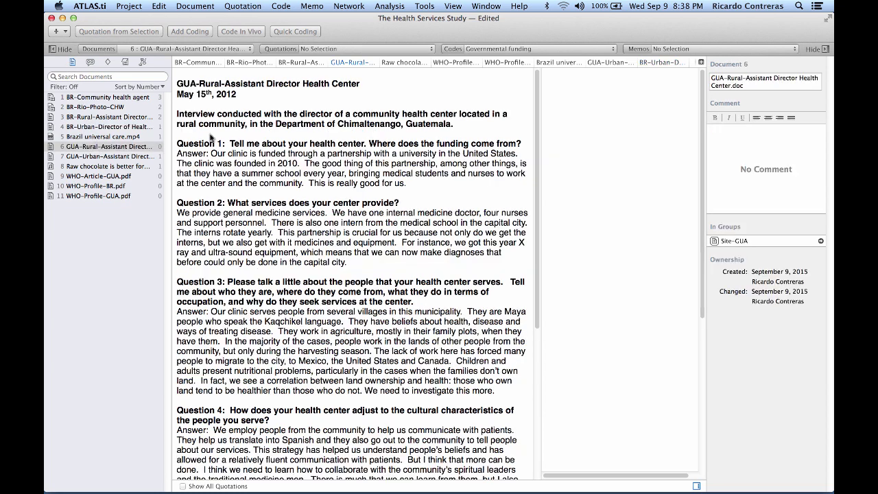
left_click_drag(212, 154, 405, 186)
left_click(107, 61)
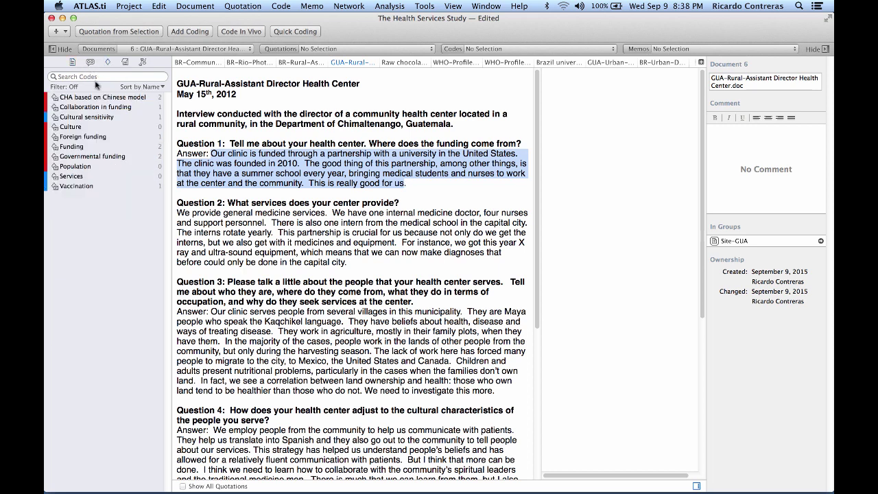
left_click(75, 146)
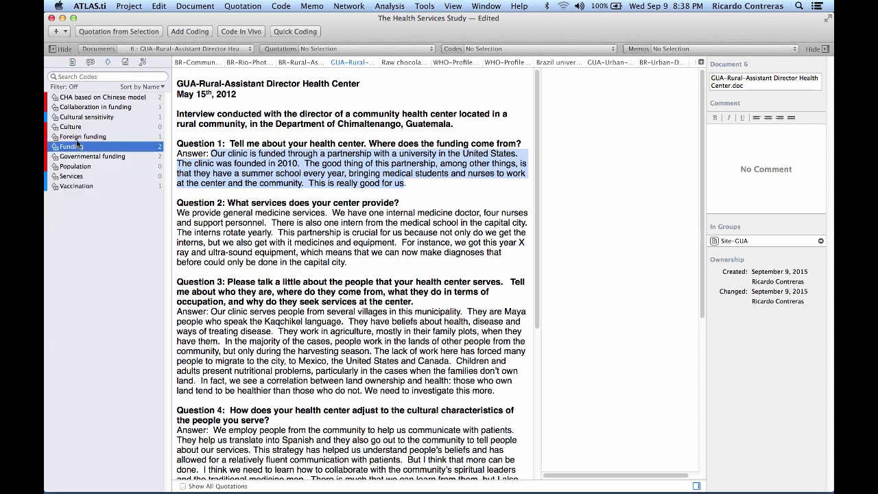
left_click(80, 137, "super")
left_click_drag(79, 139, 251, 167)
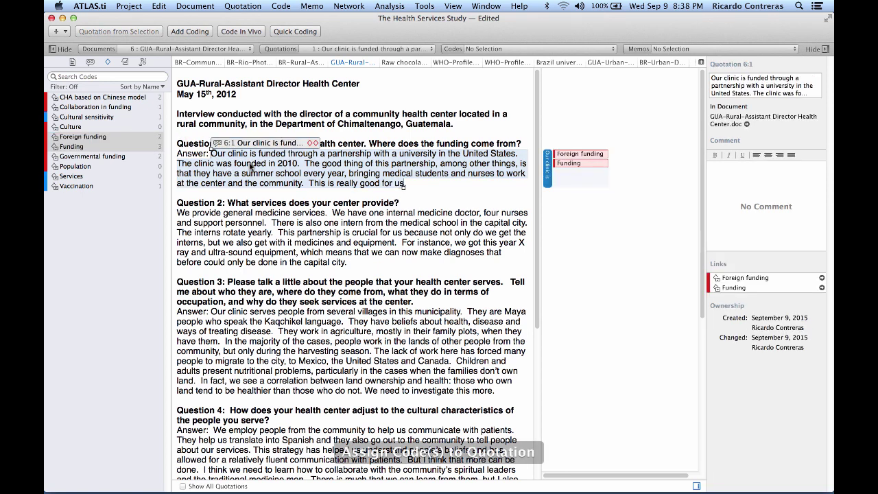
left_click(332, 208)
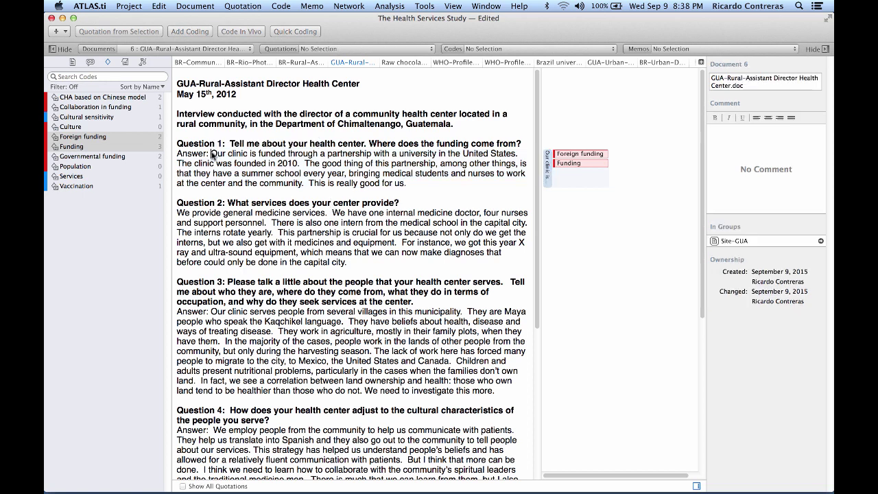
Code the Question 1 passage from "Our clinic is funded" to "the center and the community" with "Collaboration in funding" as a separate quotation.
left_click(548, 179)
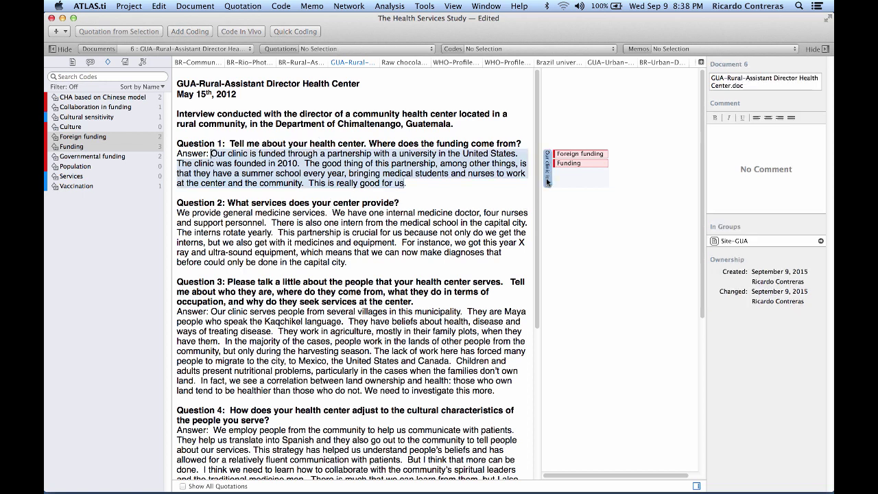
left_click(442, 244)
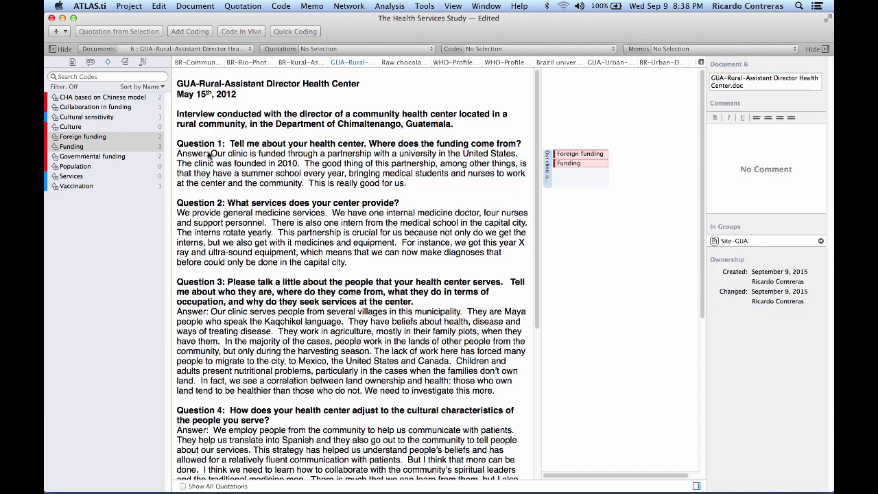
left_click_drag(209, 154, 302, 184)
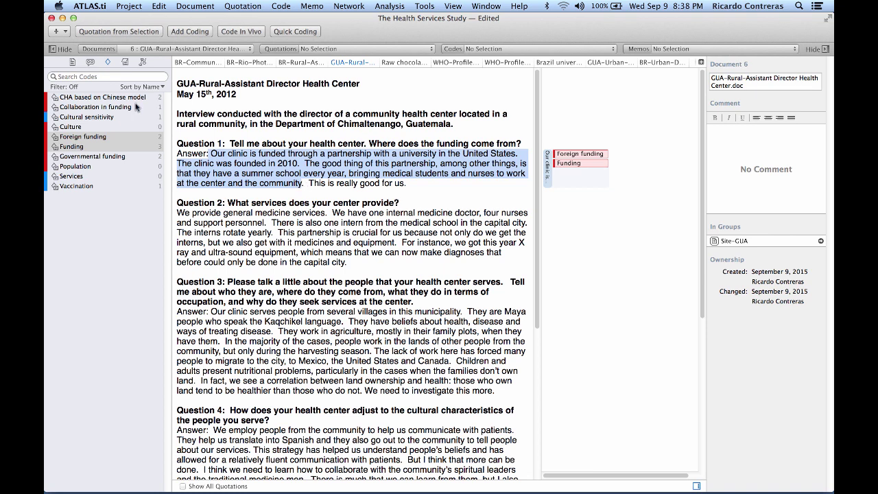
left_click_drag(89, 107, 263, 168)
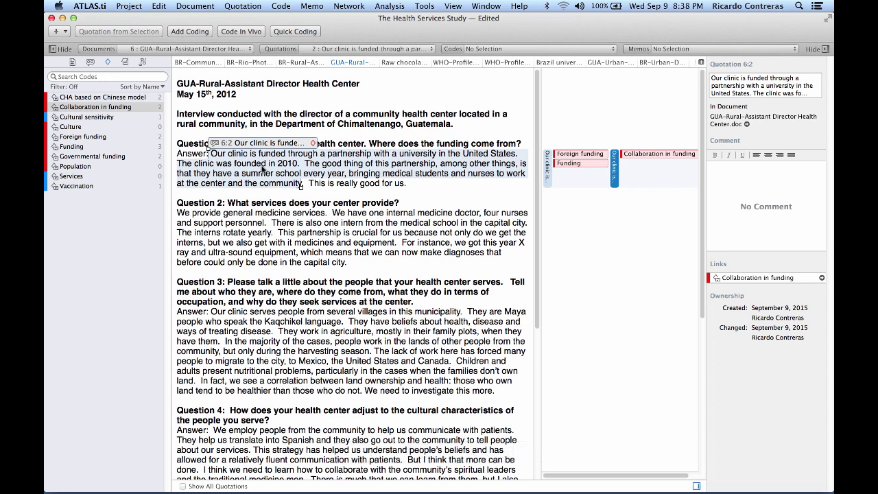
List the quotations of the code "Funding" and view each one in its document.
left_click(87, 149)
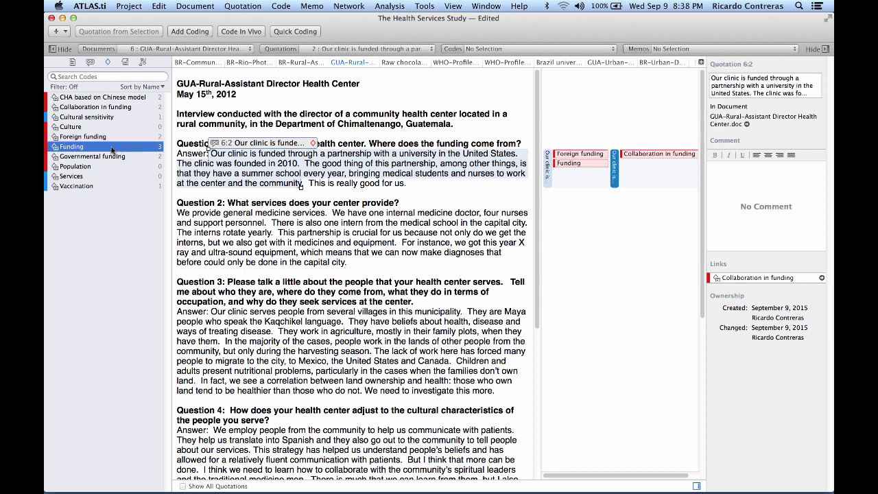
double_click(111, 147)
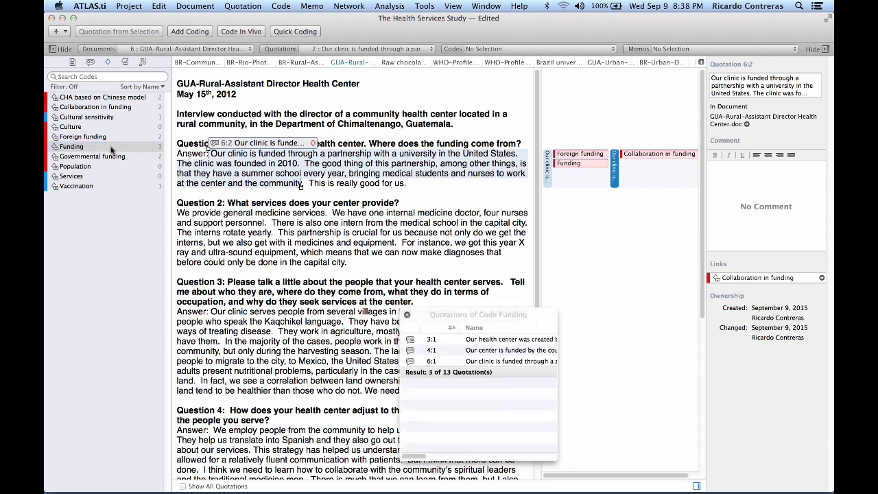
left_click(431, 340)
left_click(431, 350)
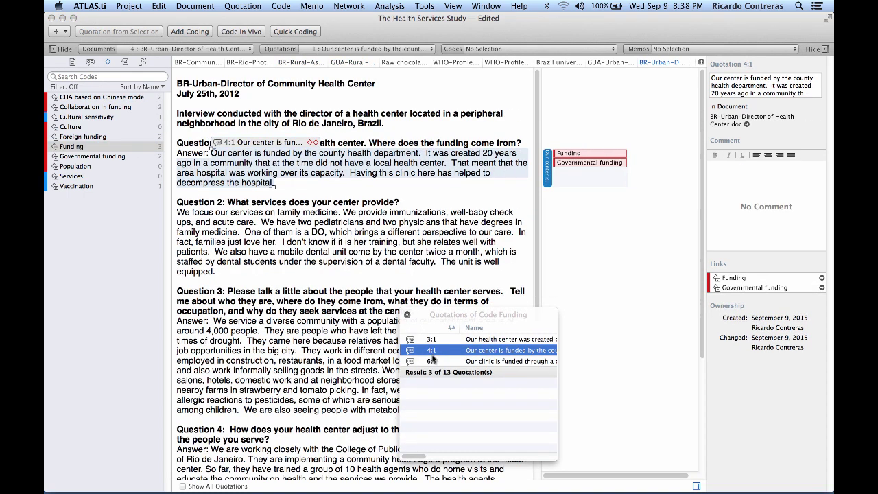
left_click(433, 361)
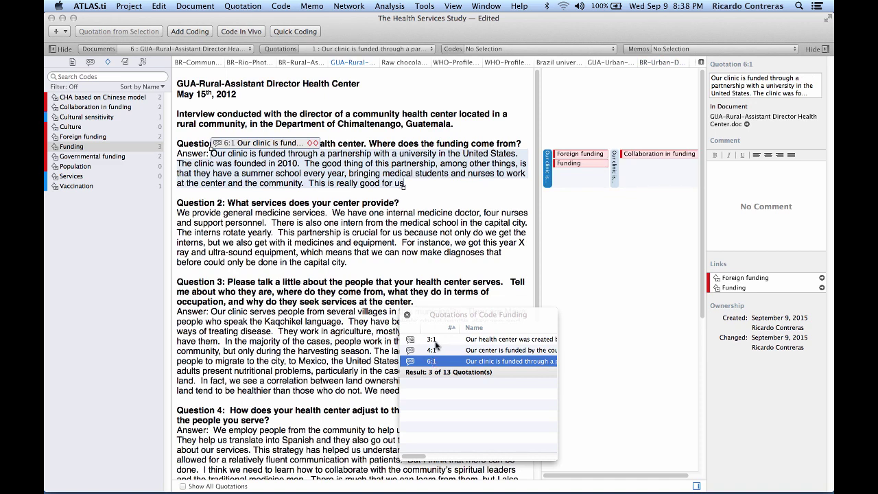
left_click(434, 340)
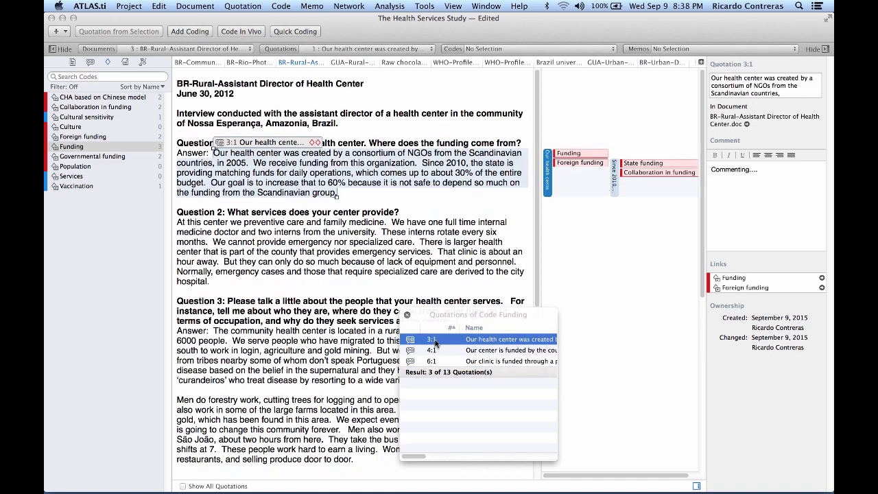
left_click(434, 351)
left_click(432, 361)
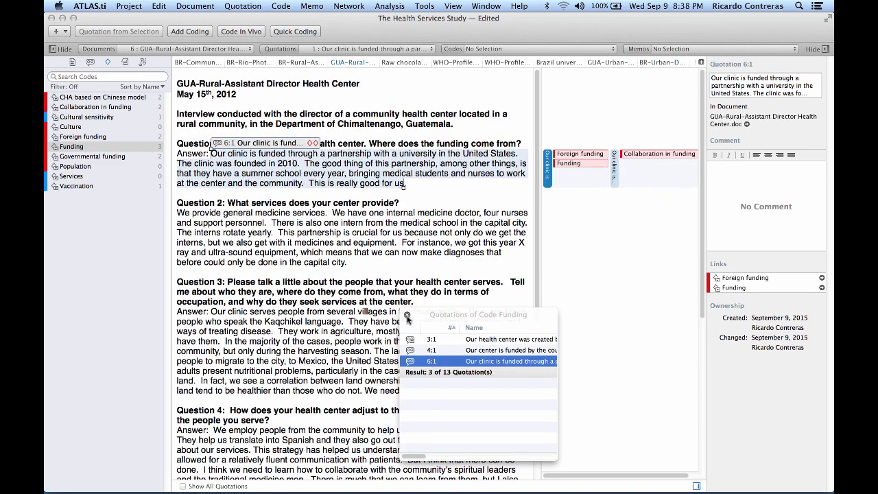
left_click(407, 315)
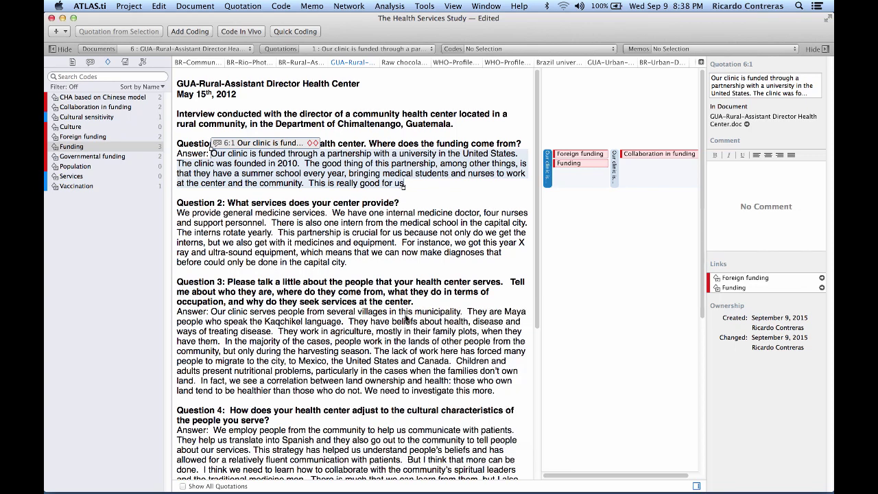
List the quotations of the code "Governmental funding" and view each one in context.
left_click(115, 157)
double_click(115, 157)
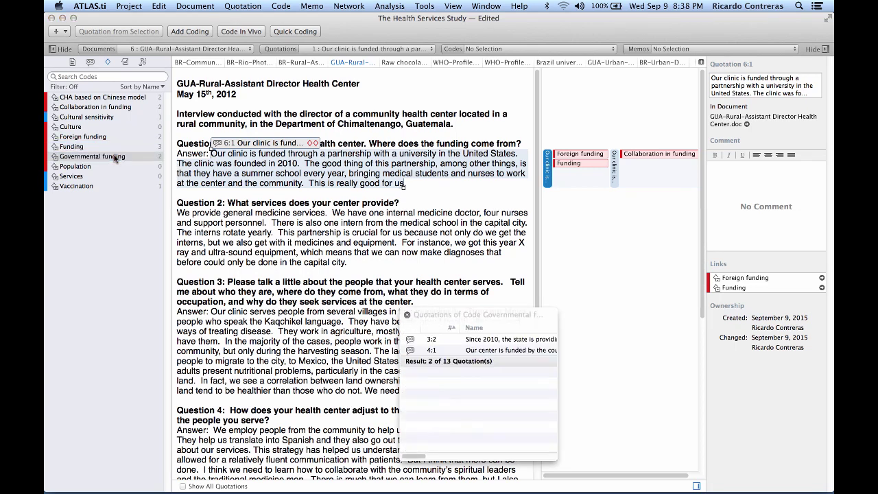
left_click(431, 341)
left_click(432, 351)
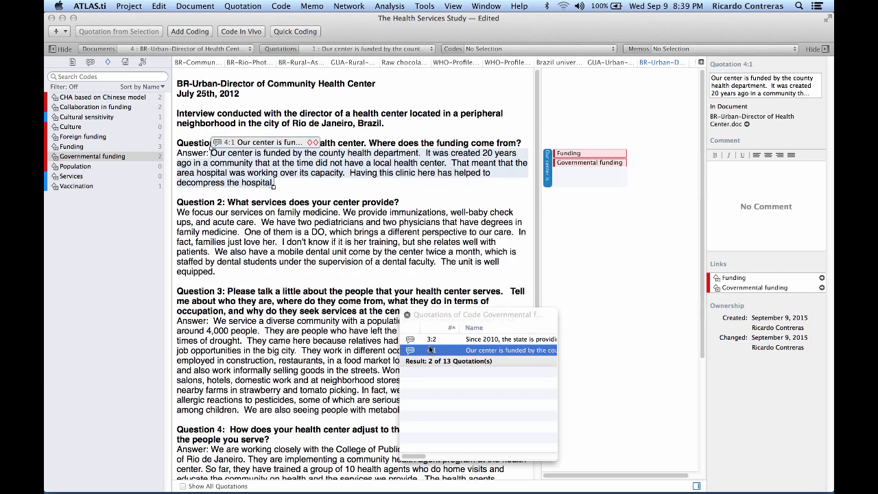
left_click(407, 315)
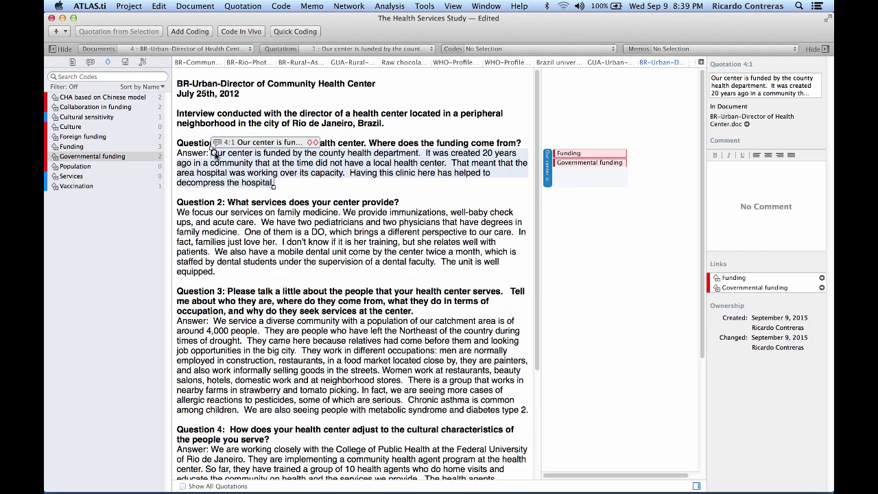
Review the quotations linked to the code "Foreign funding" in their source interviews.
double_click(116, 138)
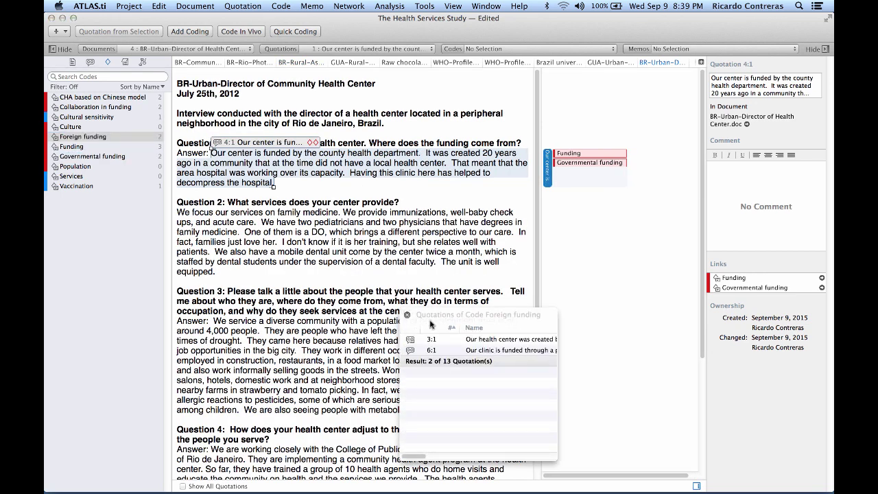
left_click(434, 340)
left_click(435, 351)
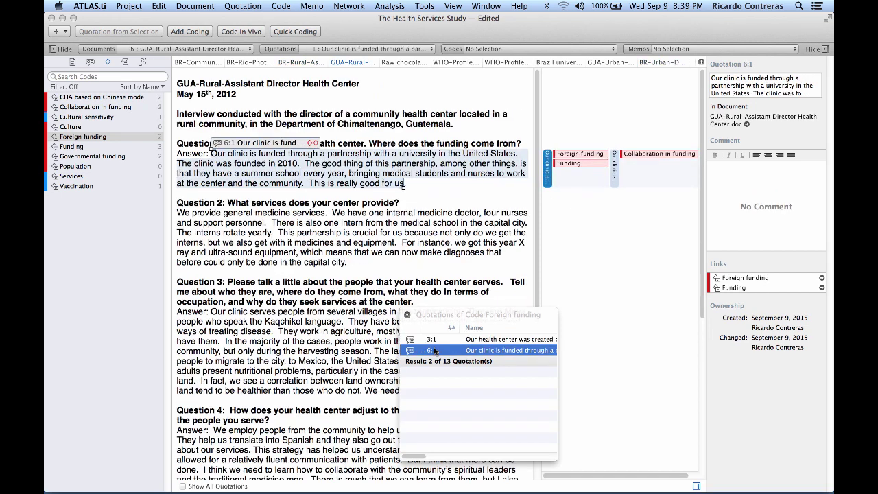
left_click(407, 315)
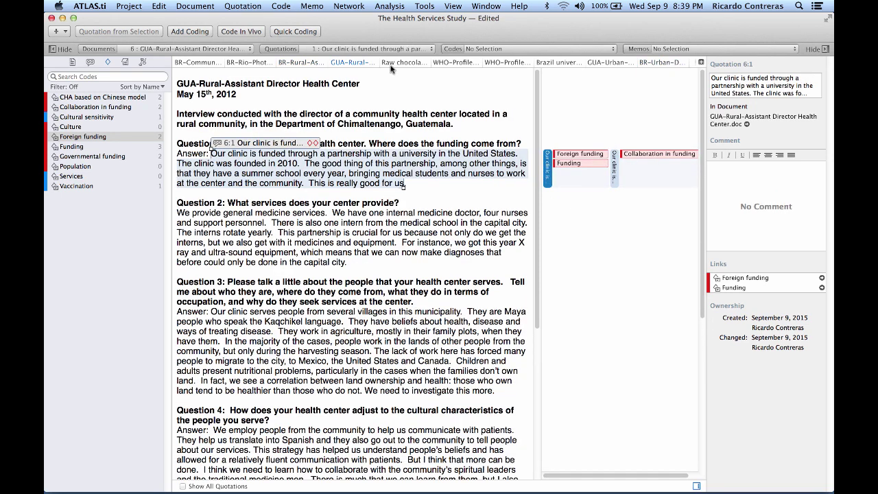
In the code manager, create a code group named "Funding" from the codes Foreign funding, Funding and Governmental funding.
left_click(452, 49)
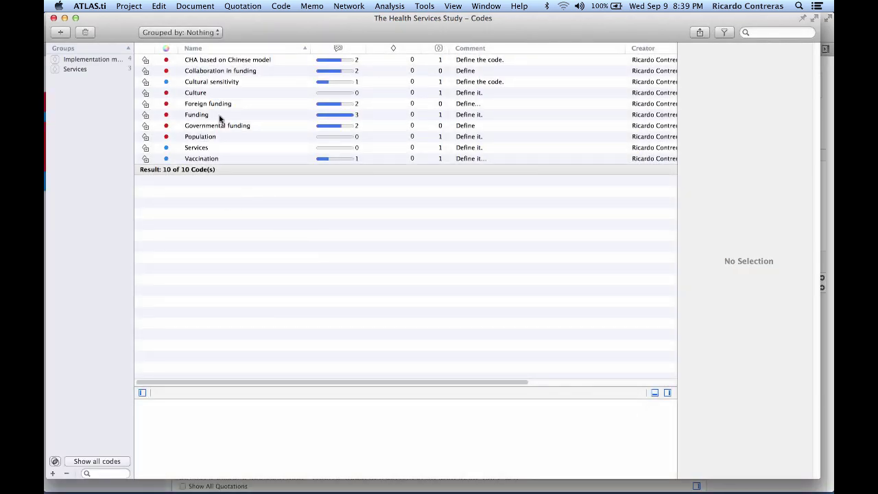
left_click(194, 106)
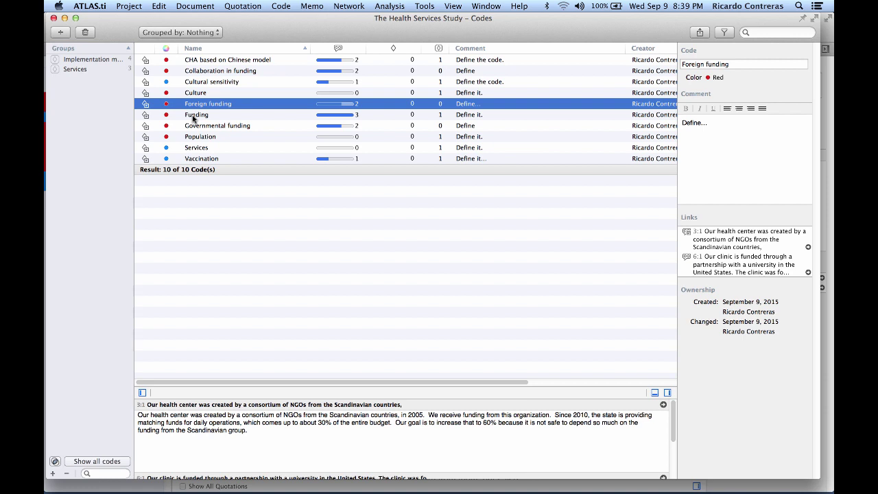
left_click(193, 115, "shift")
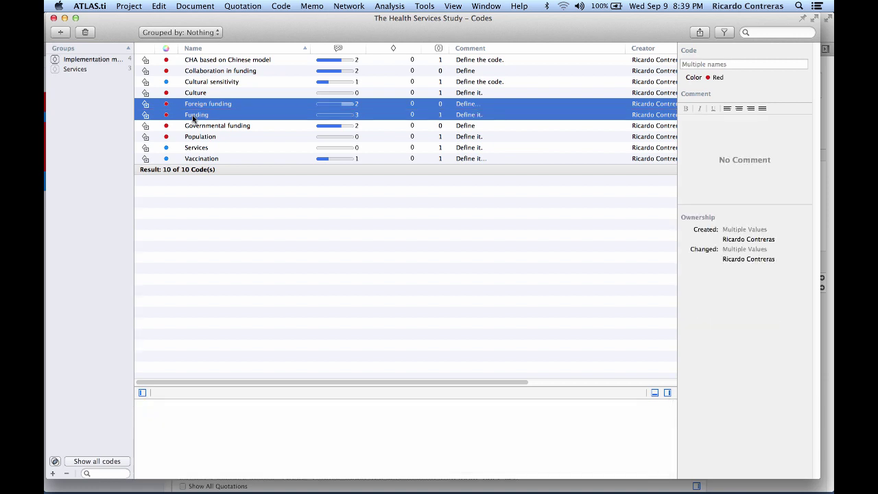
left_click(201, 126, "shift")
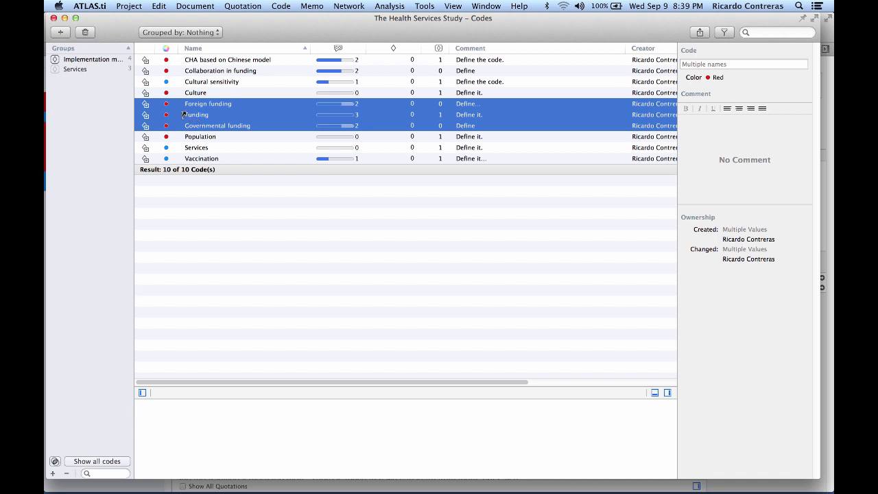
left_click_drag(184, 115, 110, 136)
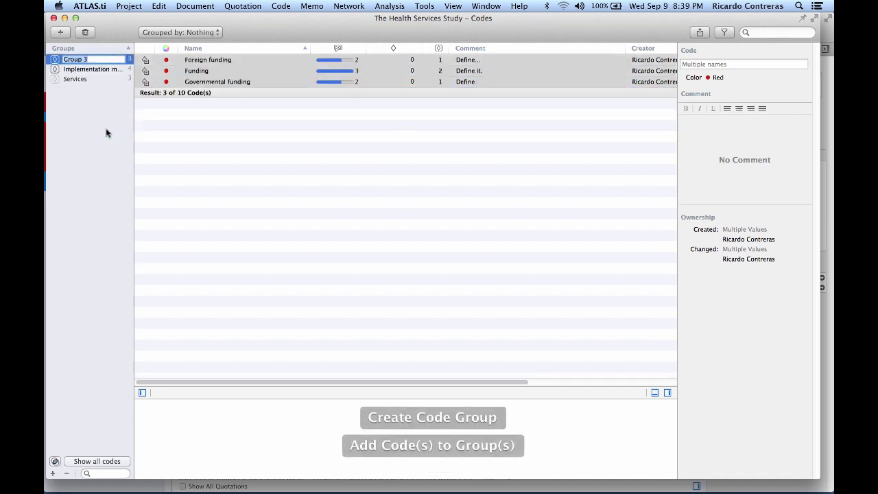
type("Funding")
key("Return")
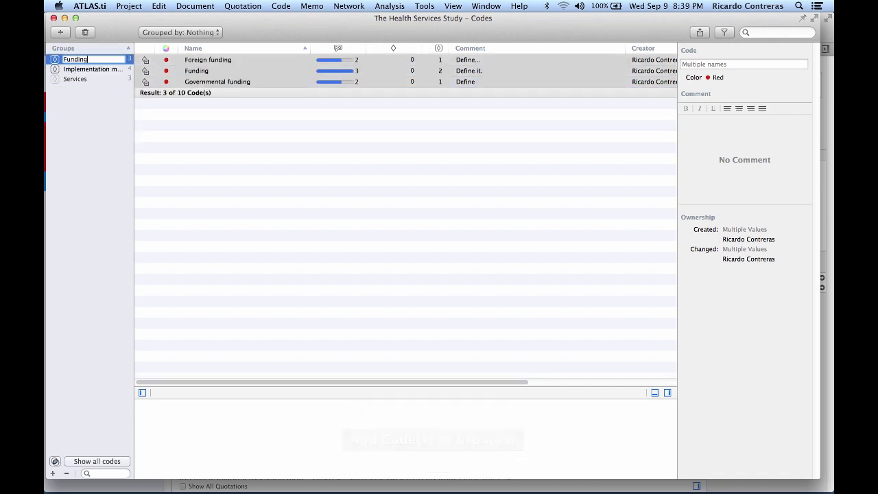
left_click(72, 123)
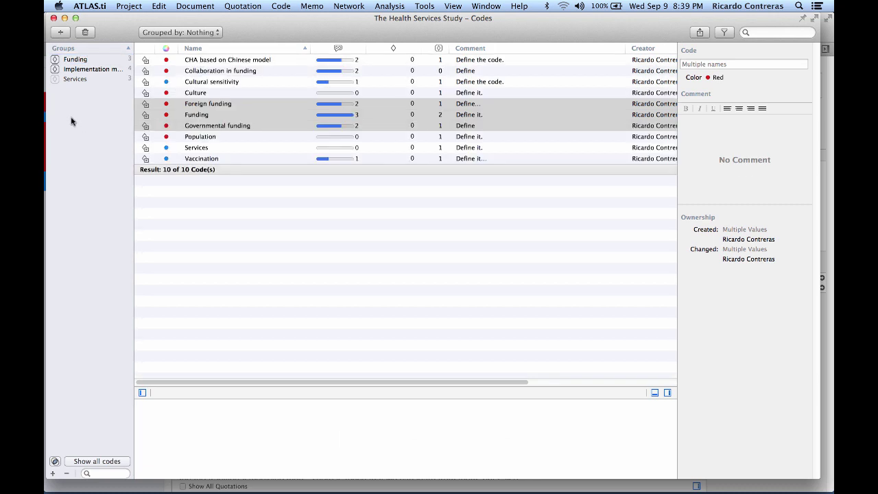
View only the codes in the Funding group, clear that filter, and group the full code list by code groups.
left_click(76, 59)
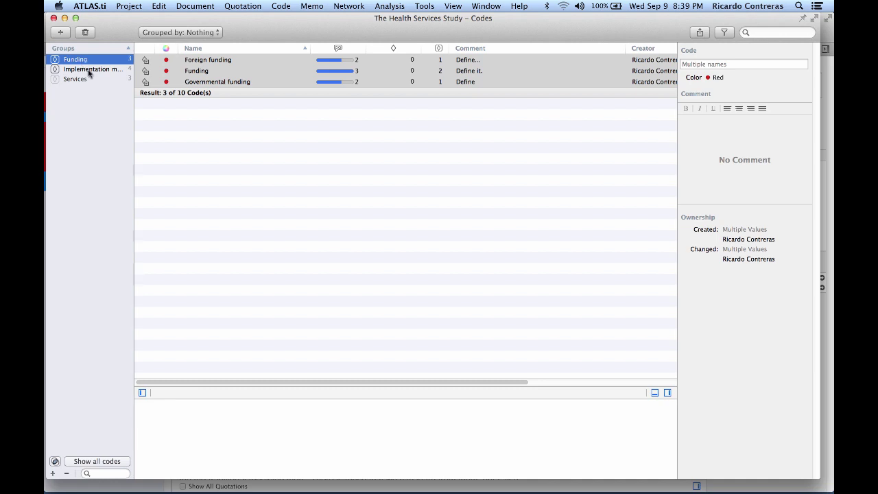
left_click(93, 122)
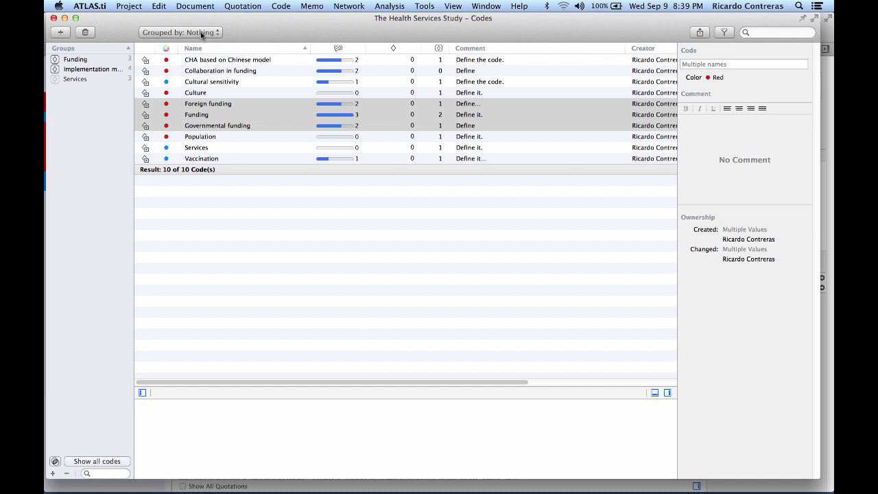
left_click(202, 33)
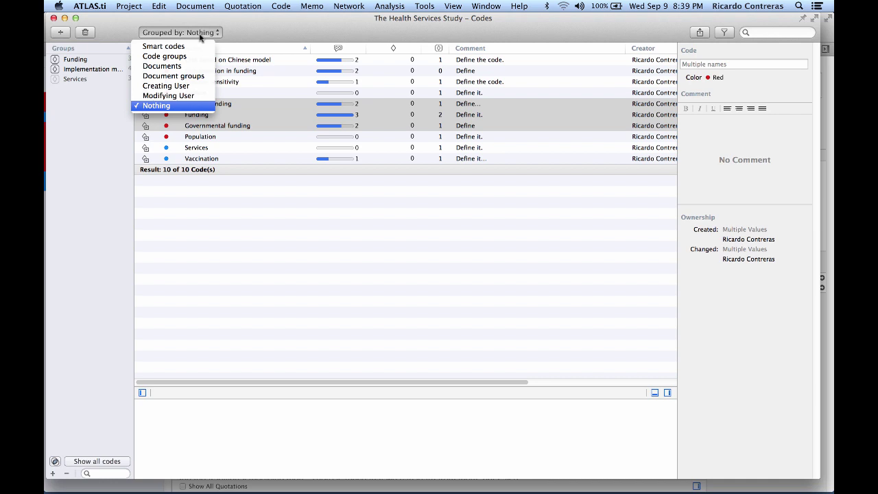
left_click(190, 56)
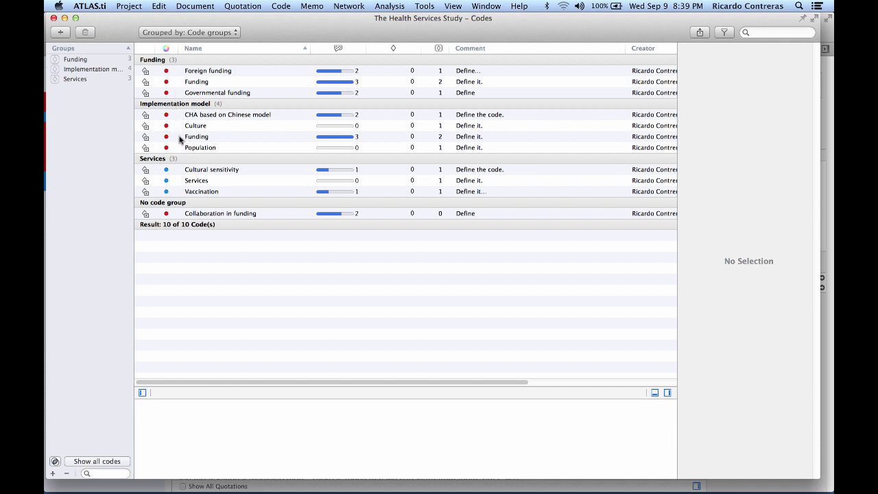
Add the ungrouped code "Collaboration in funding" to the Funding code group.
left_click(194, 218)
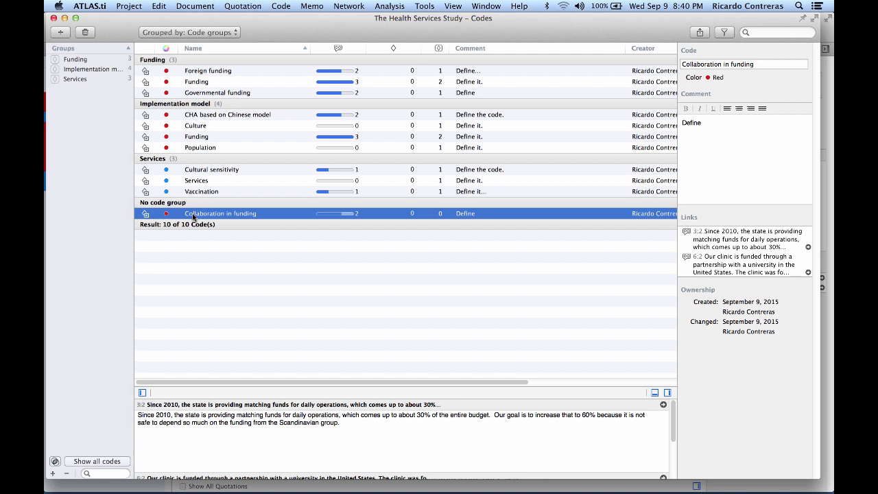
left_click_drag(194, 218, 101, 62)
left_click(98, 64)
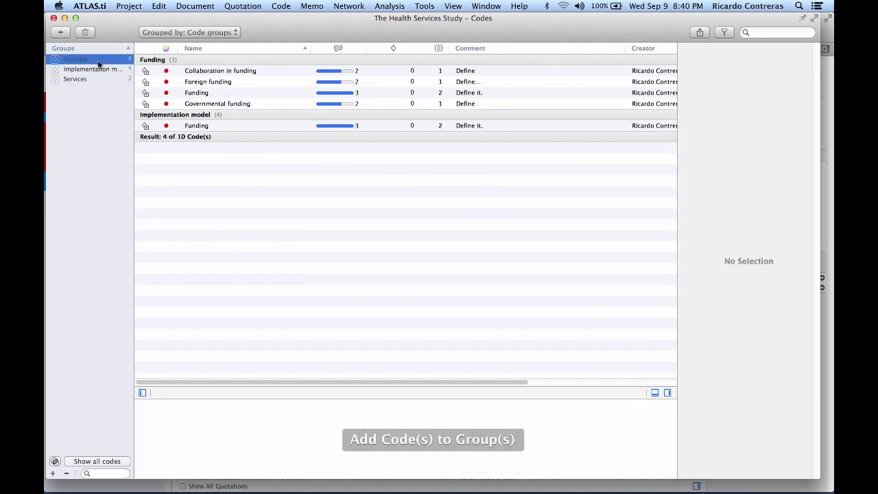
Filter the code list to the Implementation model group and group its codes by documents.
left_click(98, 70)
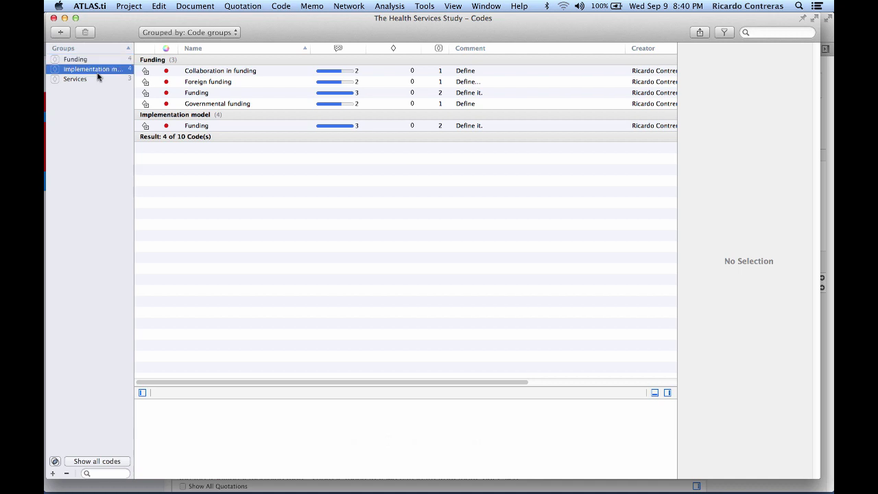
left_click(233, 36)
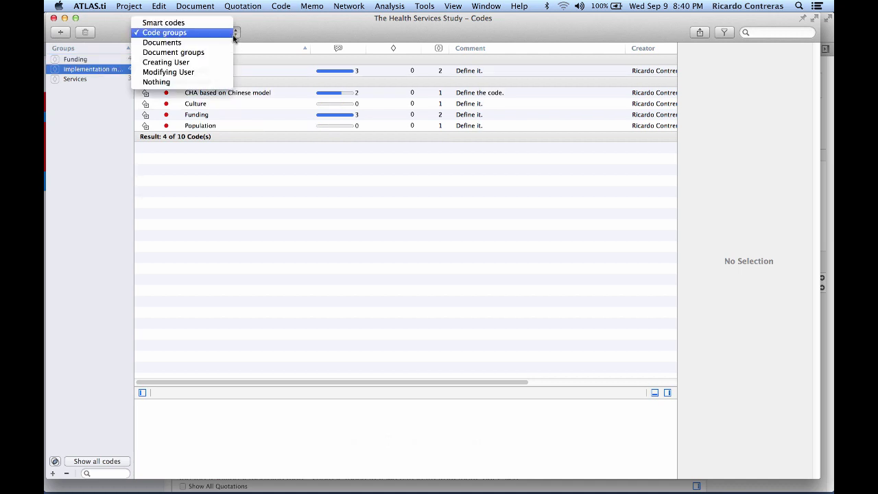
left_click(221, 43)
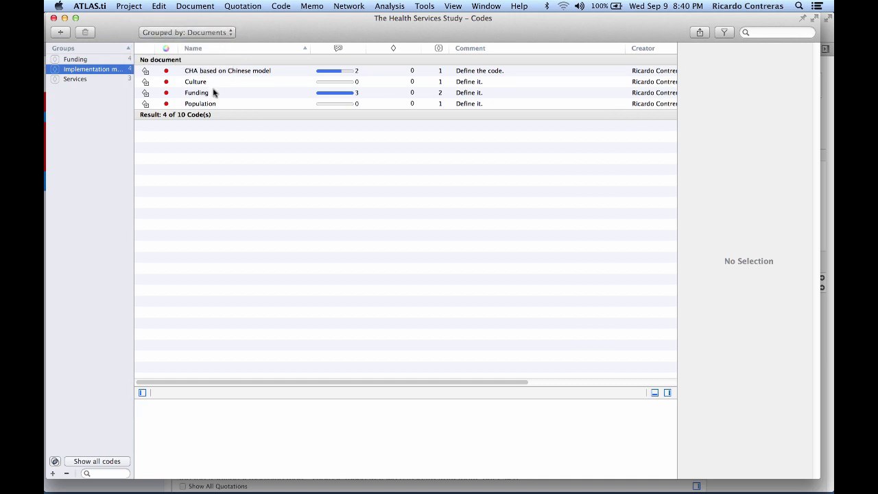
left_click(213, 93)
left_click(210, 34)
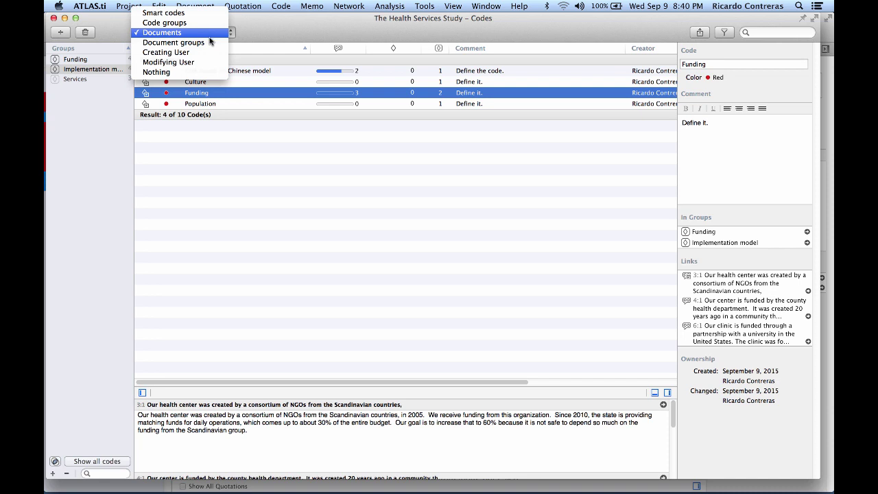
left_click(210, 43)
left_click(207, 33)
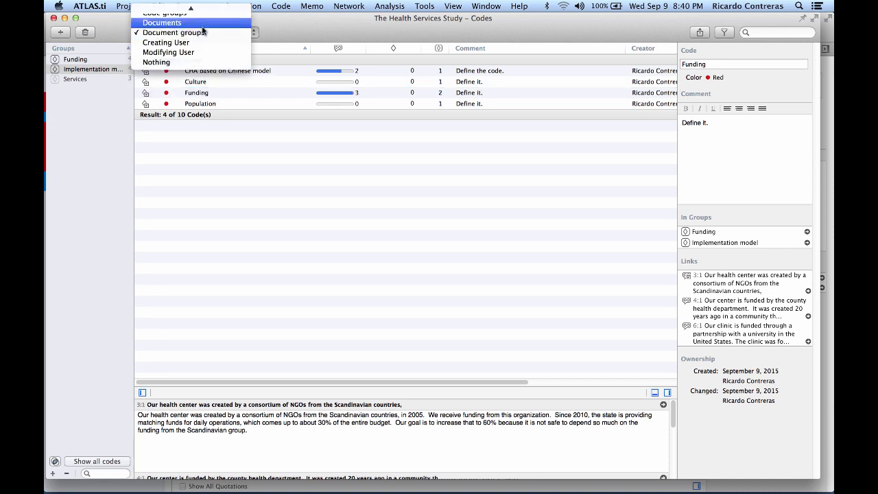
left_click(201, 23)
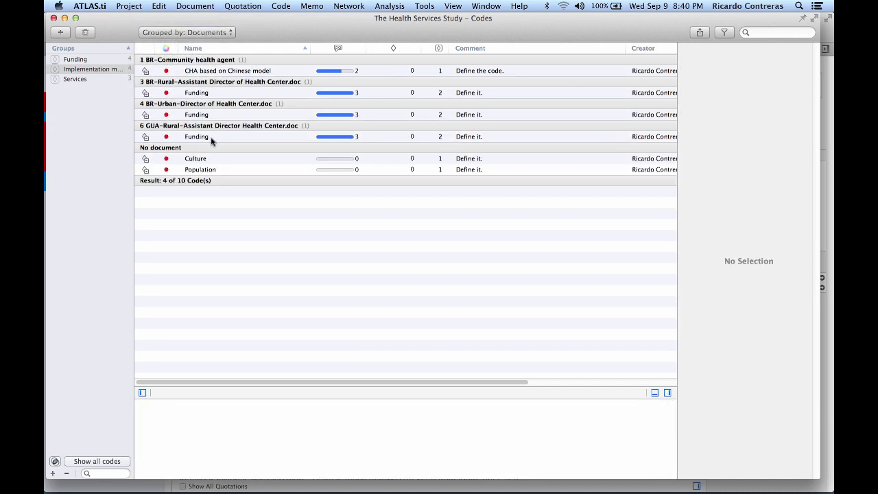
Examine the codes listed under the community health agent, BR-Rural and BR-Urban documents.
left_click(209, 72)
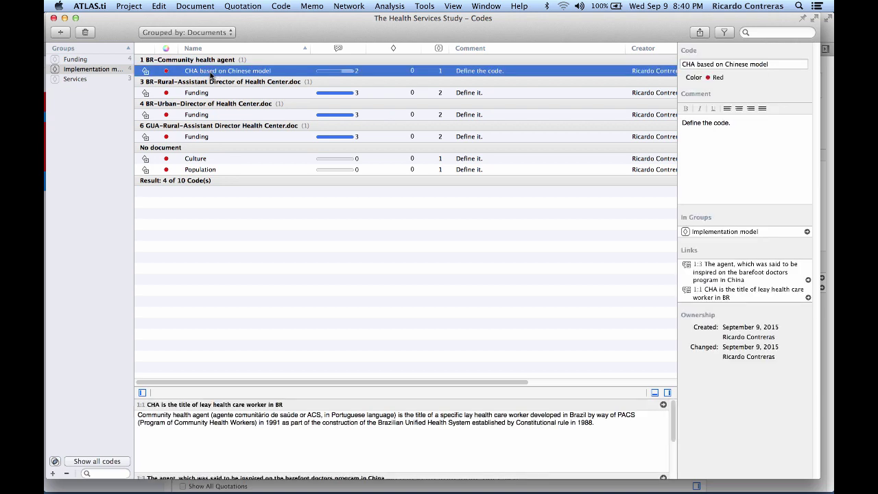
left_click(175, 62)
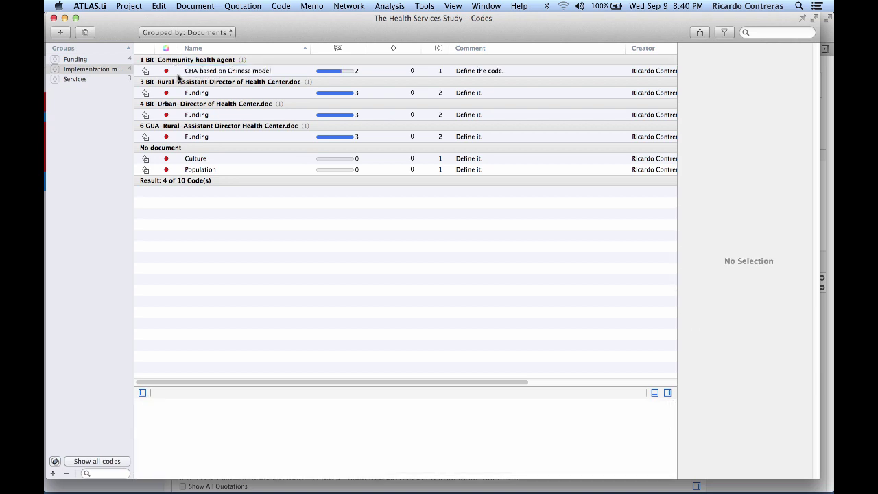
left_click(189, 94)
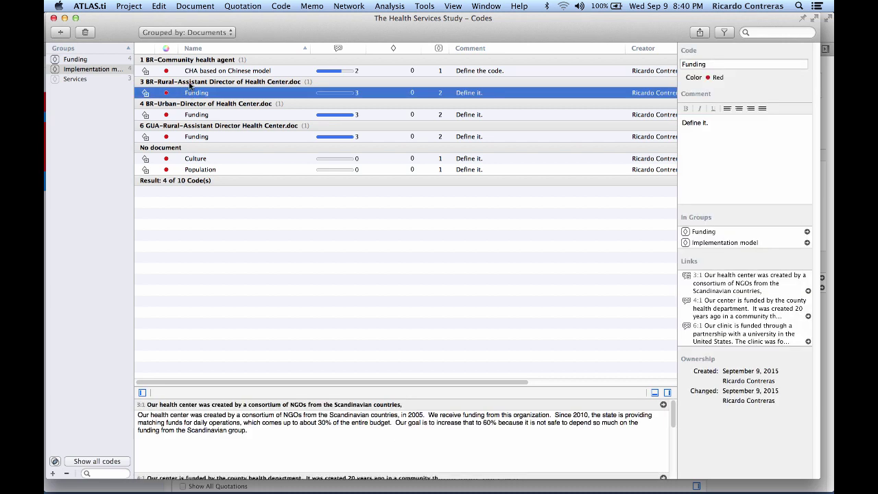
left_click(190, 83)
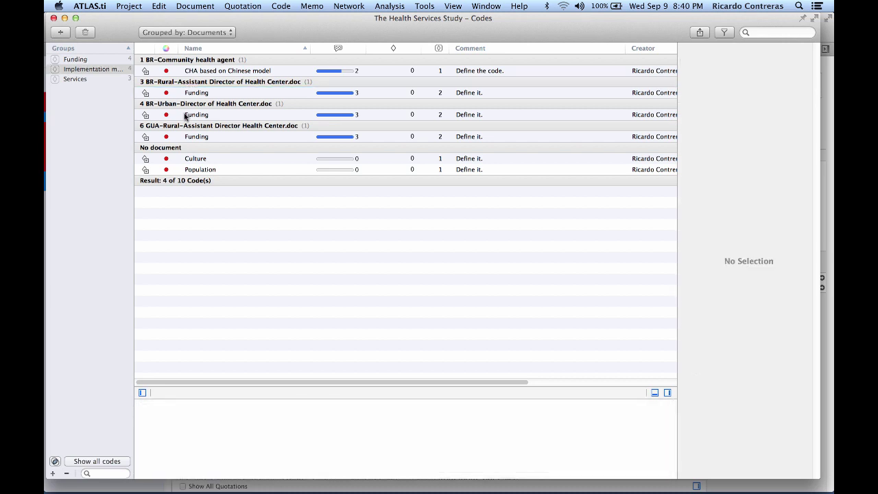
left_click(186, 114)
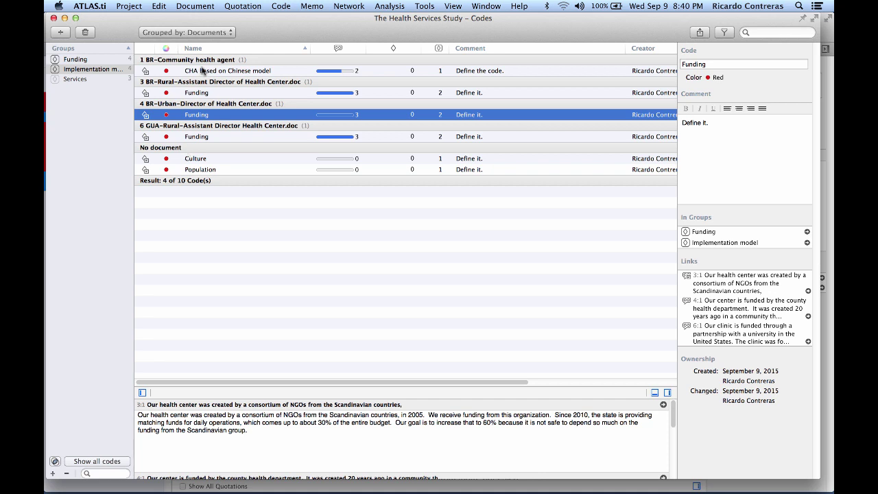
Group the Implementation model codes by document groups to compare the study sites.
left_click(209, 34)
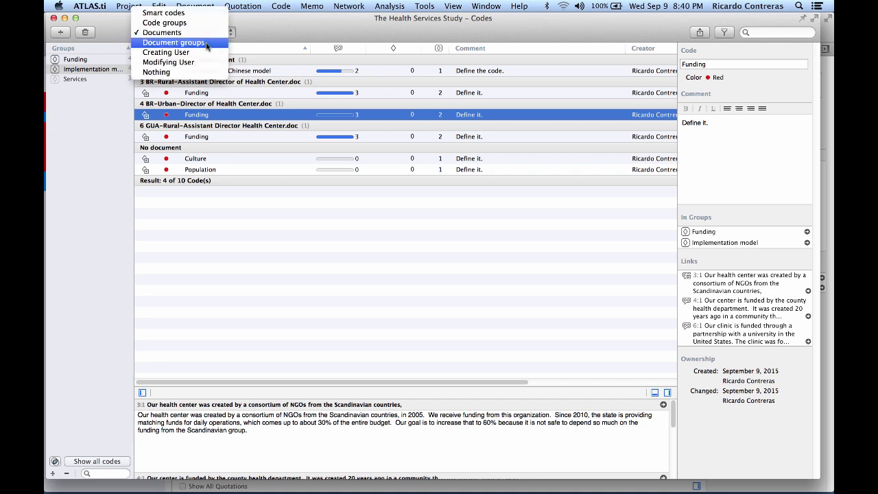
left_click(208, 43)
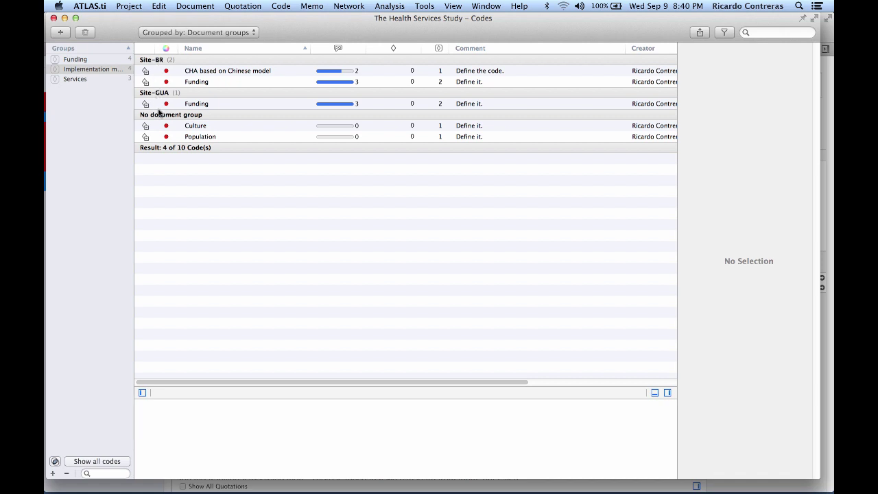
left_click(200, 34)
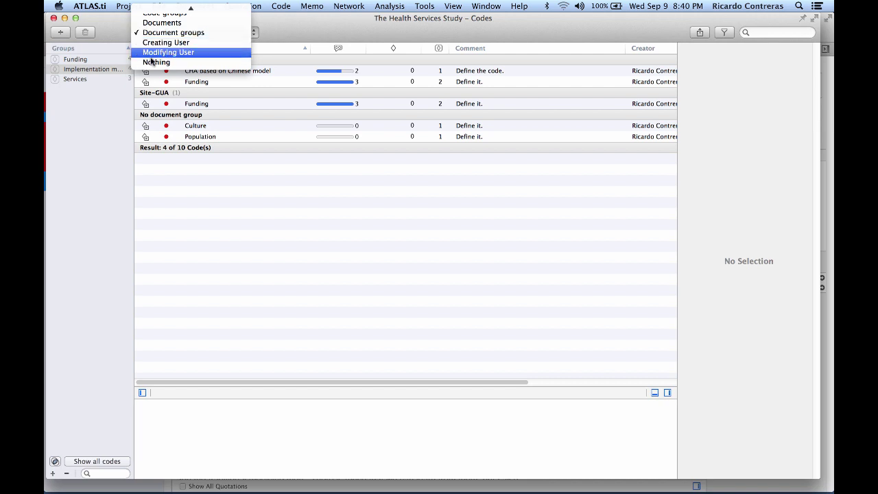
left_click(105, 100)
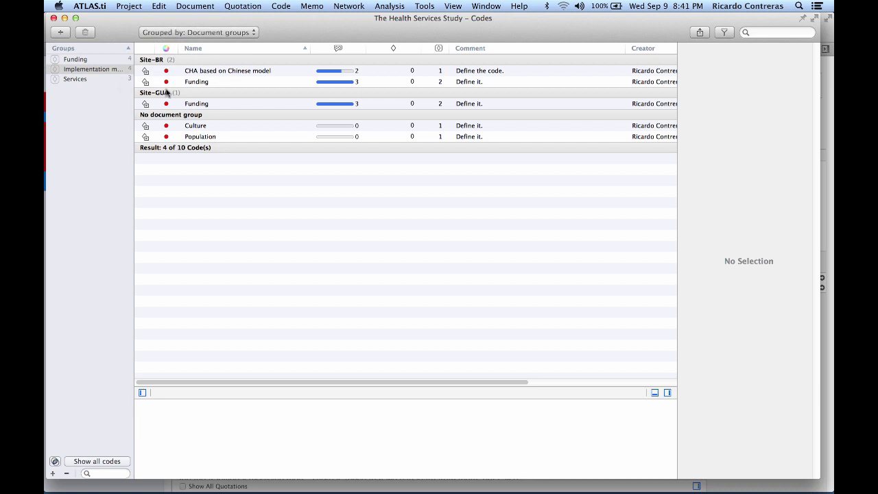
Set the code list grouping back to Nothing and clear the Implementation model filter.
left_click(215, 32)
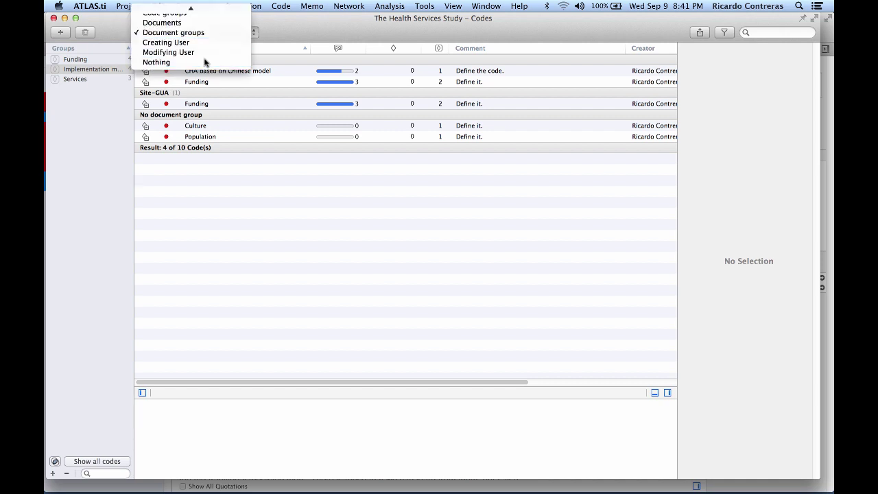
left_click(204, 61)
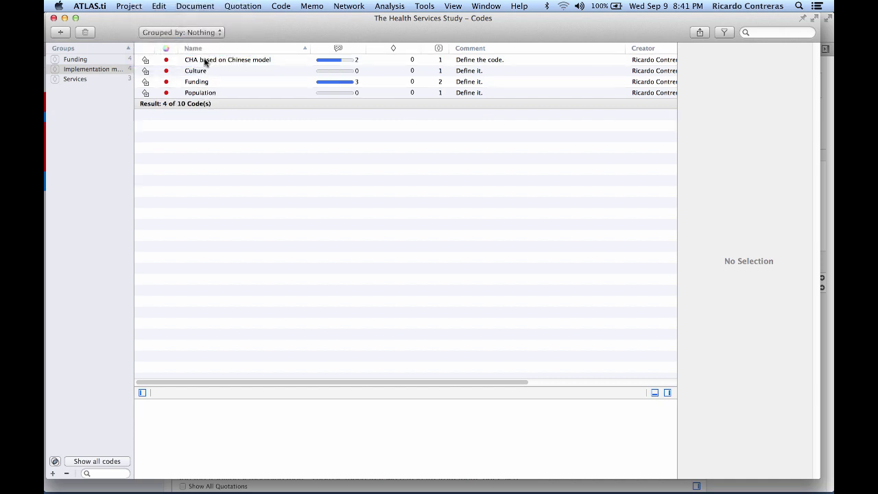
left_click(71, 130)
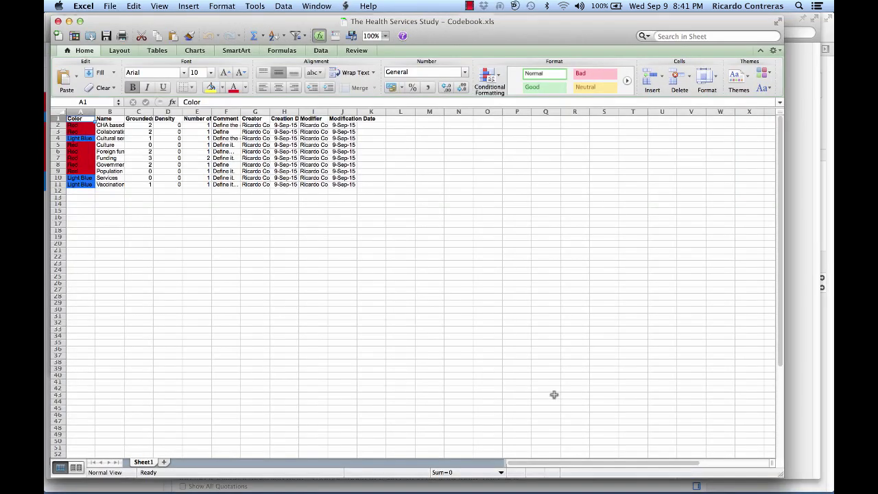
Switch to the exported codebook spreadsheet in Excel and select the code table in A1:J11.
left_click(149, 203)
left_click_drag(81, 118, 353, 185)
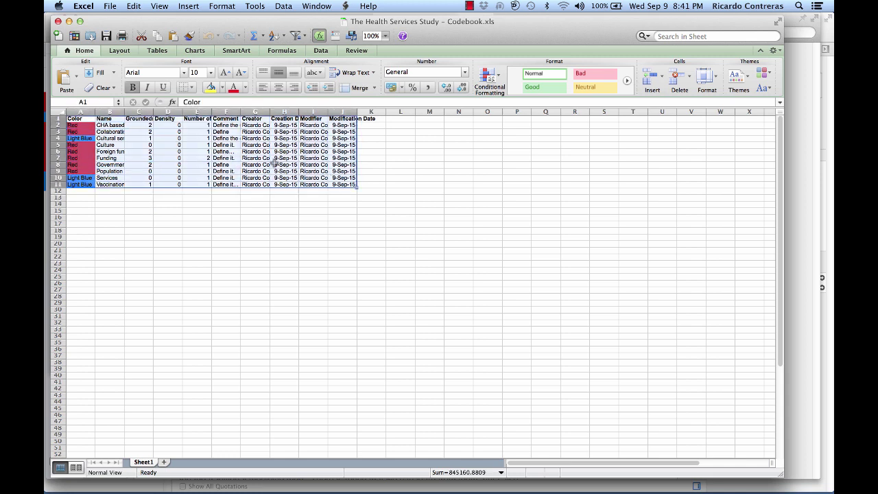
Turn on text wrapping for all the selected codebook cells, from Color to Modification Date.
right_click(242, 155)
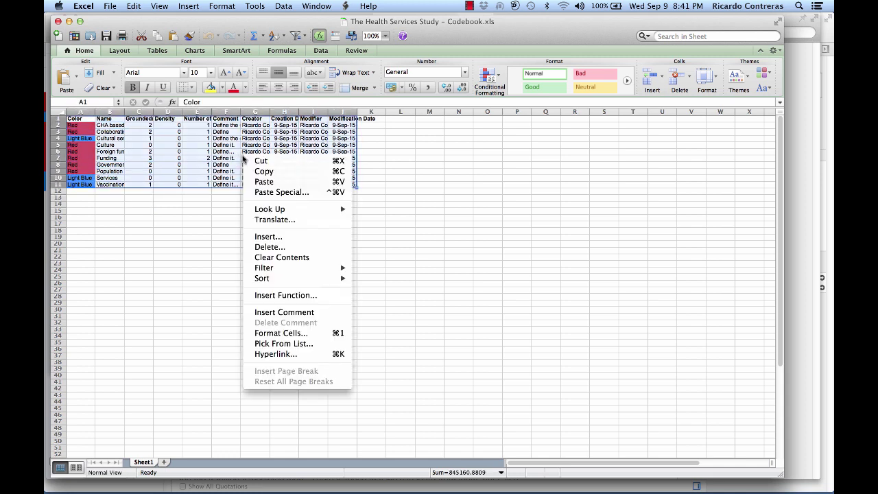
left_click(265, 334)
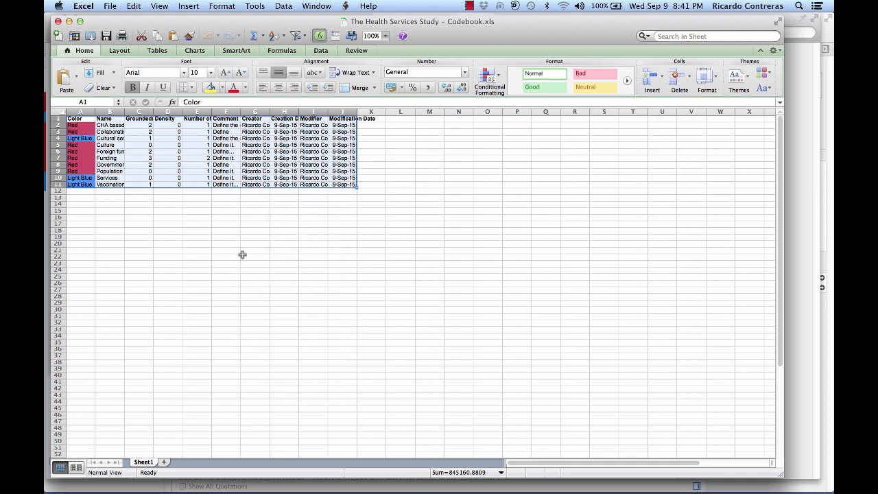
left_click(223, 200)
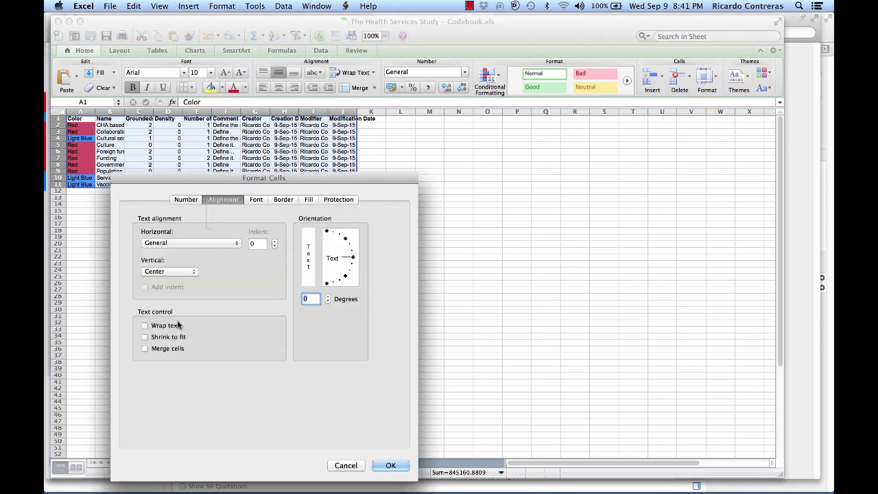
left_click(157, 327)
left_click(388, 465)
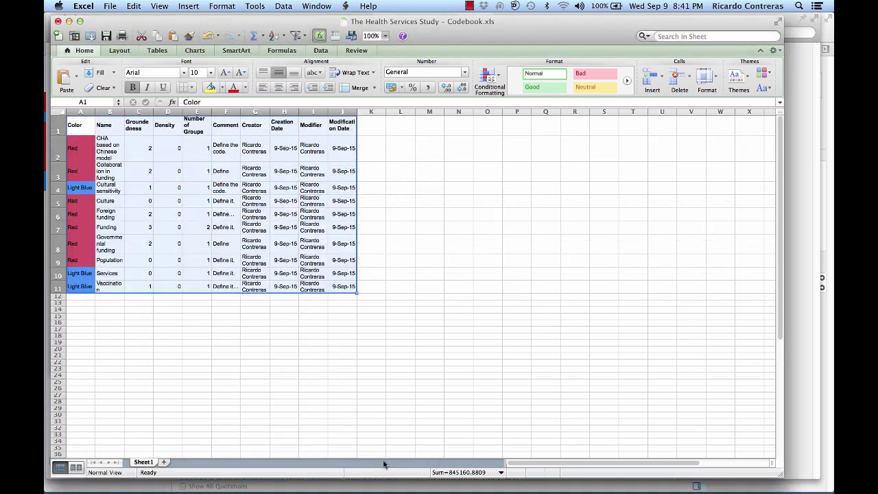
left_click(310, 403)
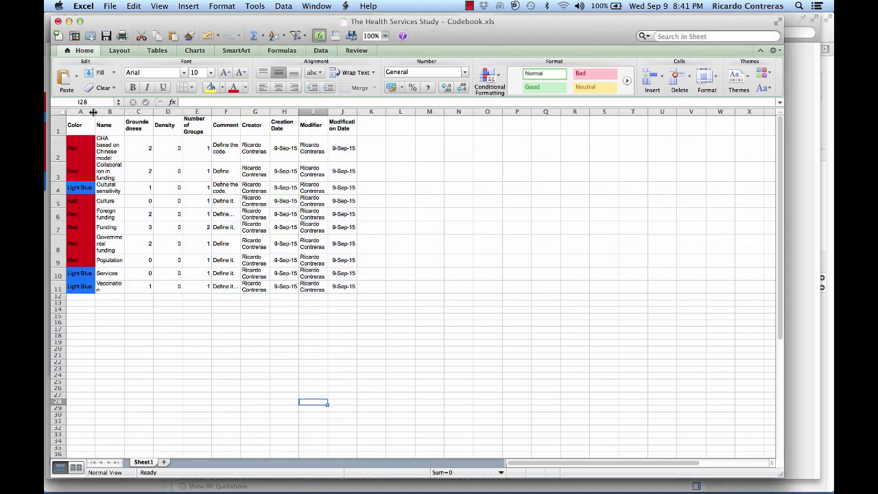
Widen the Color, Name, Groundedness, Number of Groups and Comment columns to fit their text.
left_click_drag(95, 111, 178, 111)
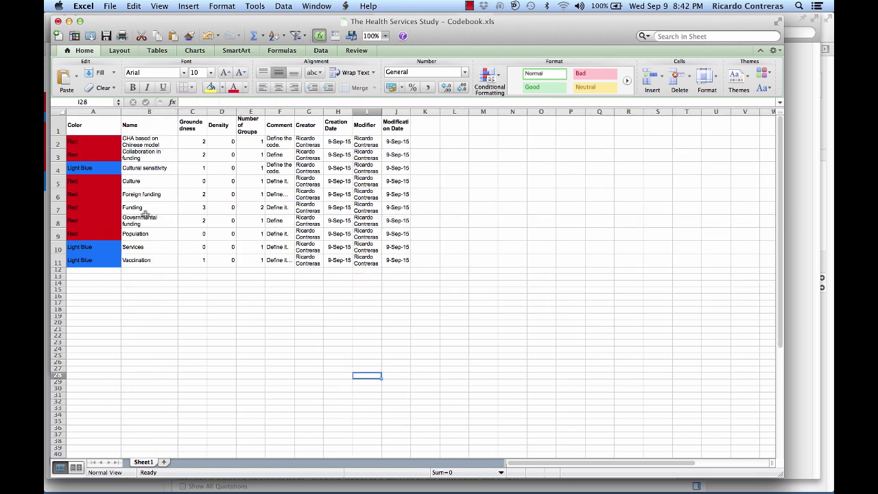
left_click_drag(206, 110, 226, 110)
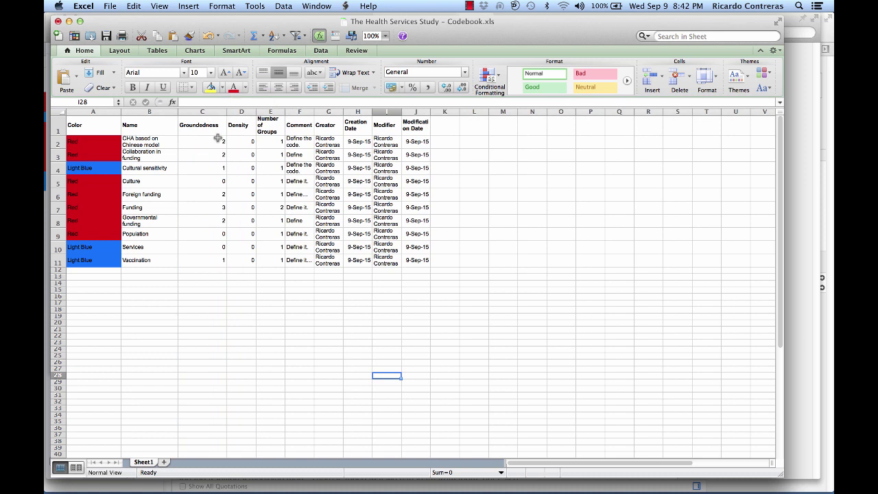
left_click(156, 143)
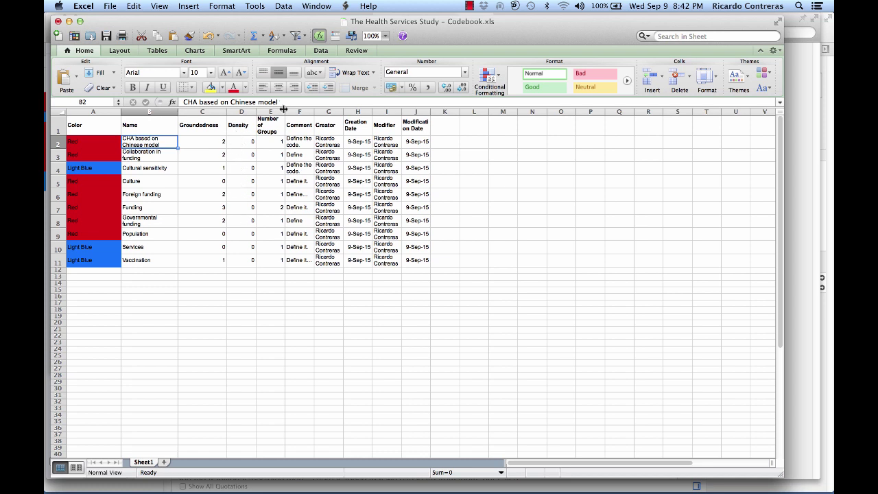
left_click_drag(286, 109, 310, 110)
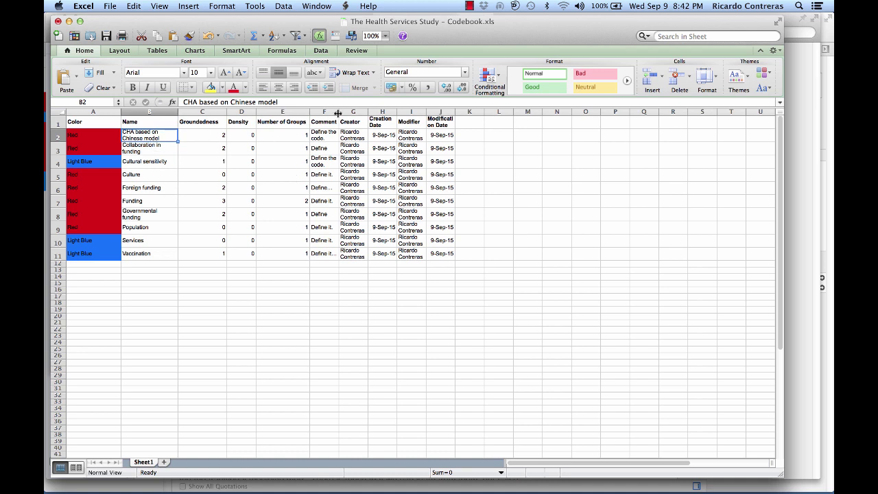
left_click_drag(339, 111, 387, 111)
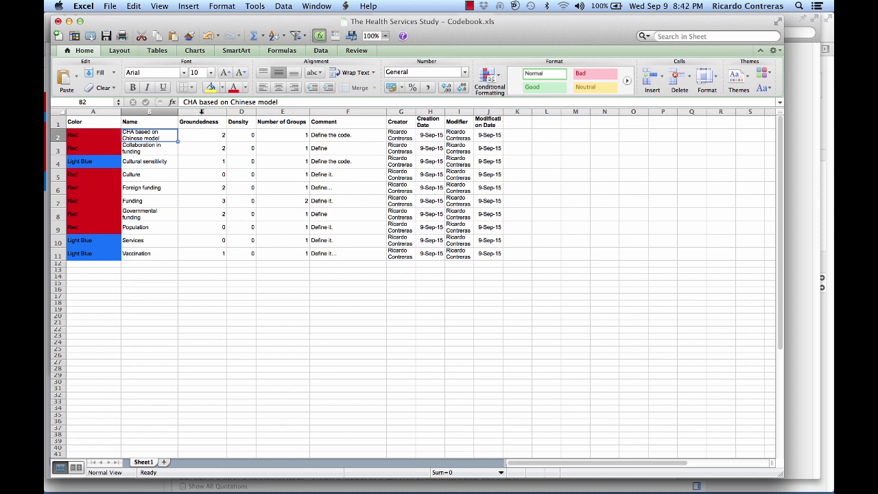
Hide every codebook column except Name and Comment.
right_click(101, 110)
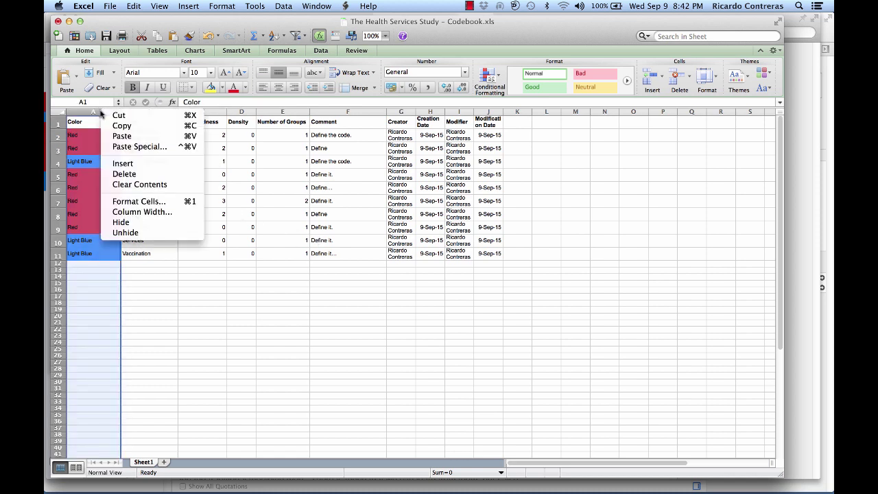
left_click(121, 221)
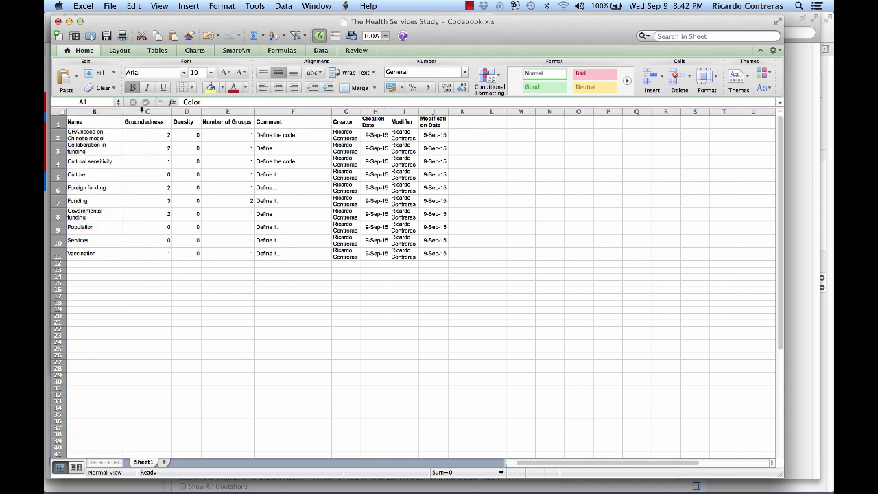
left_click_drag(148, 110, 230, 117)
right_click(230, 117)
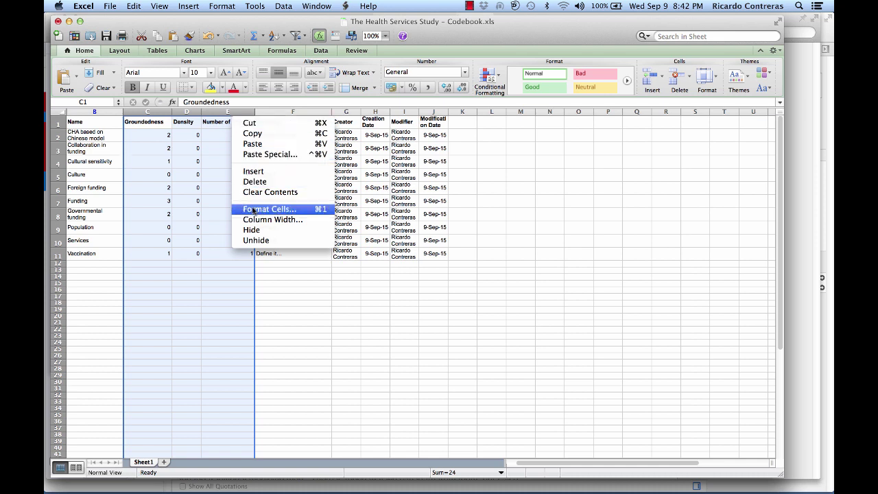
left_click(251, 230)
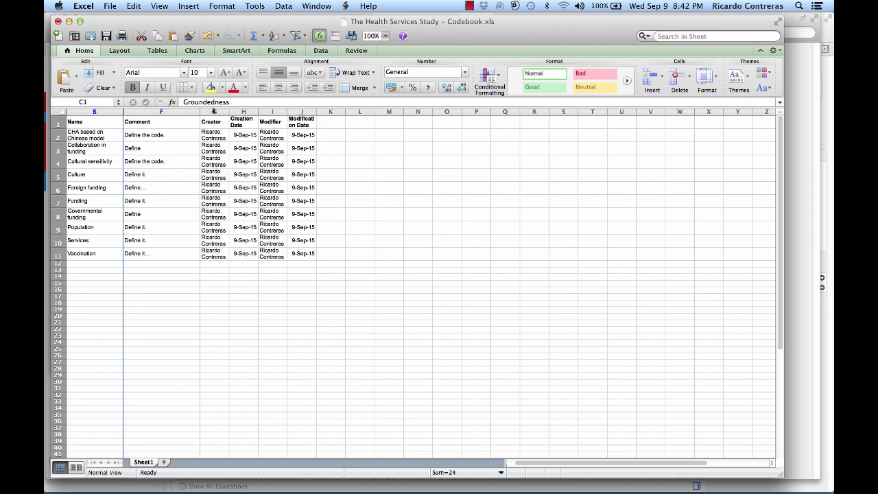
left_click_drag(214, 111, 300, 112)
right_click(272, 129)
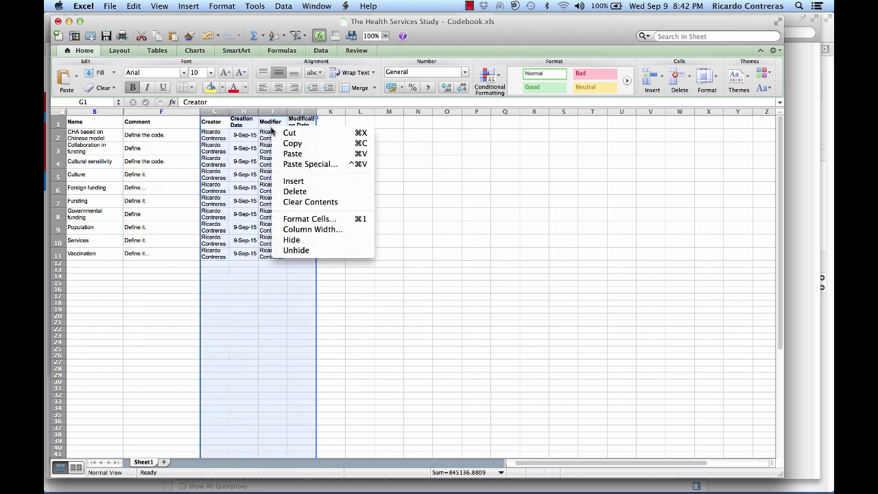
left_click(291, 239)
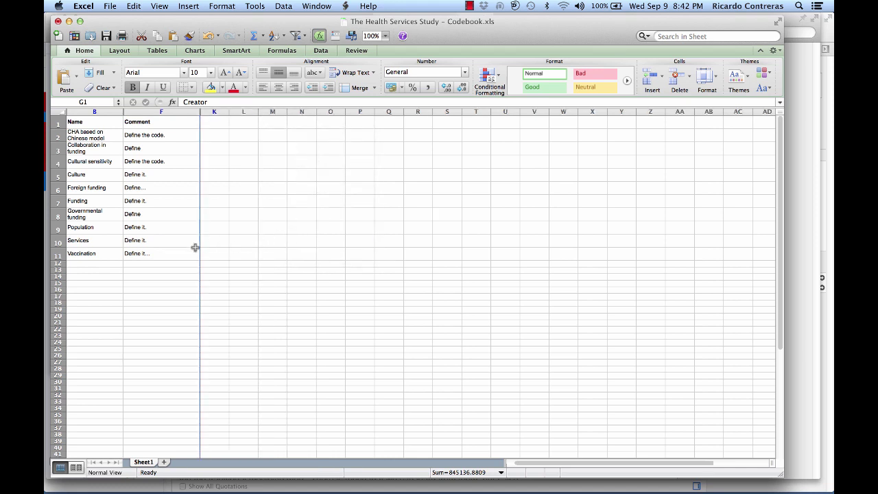
left_click(175, 269)
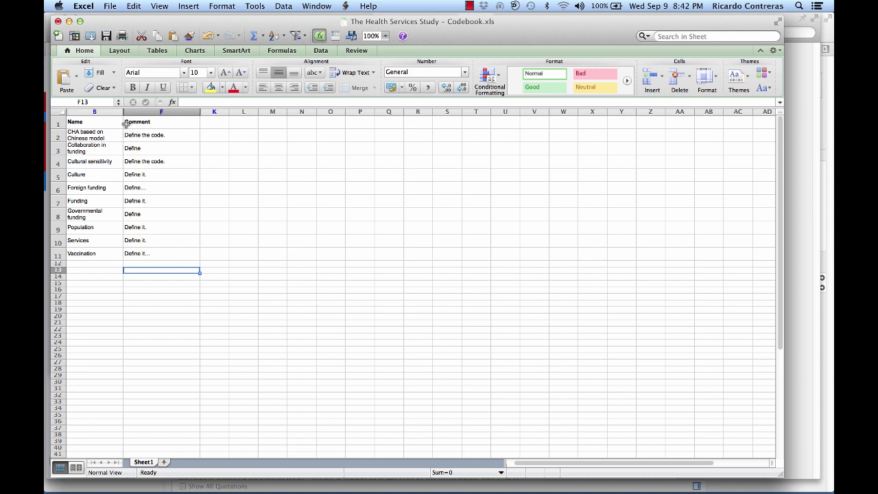
Widen the Name column slightly and copy the Name and Comment table from the header row through Vaccination.
left_click_drag(124, 111, 171, 254)
right_click(172, 194)
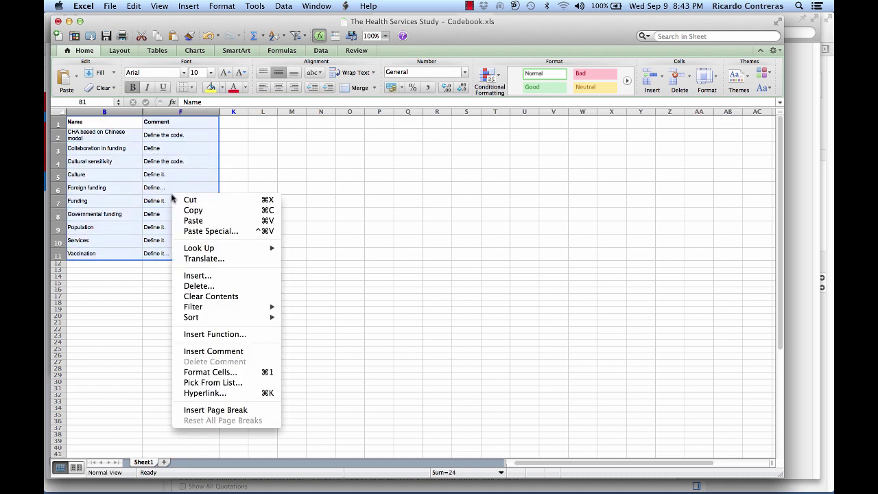
left_click(193, 211)
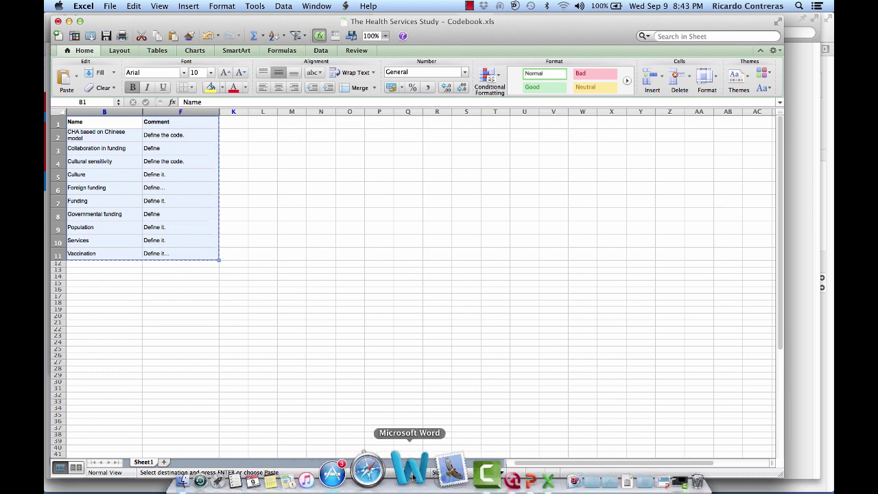
Switch to Microsoft Word, create a new blank document and paste the copied codebook table into it.
left_click(409, 467)
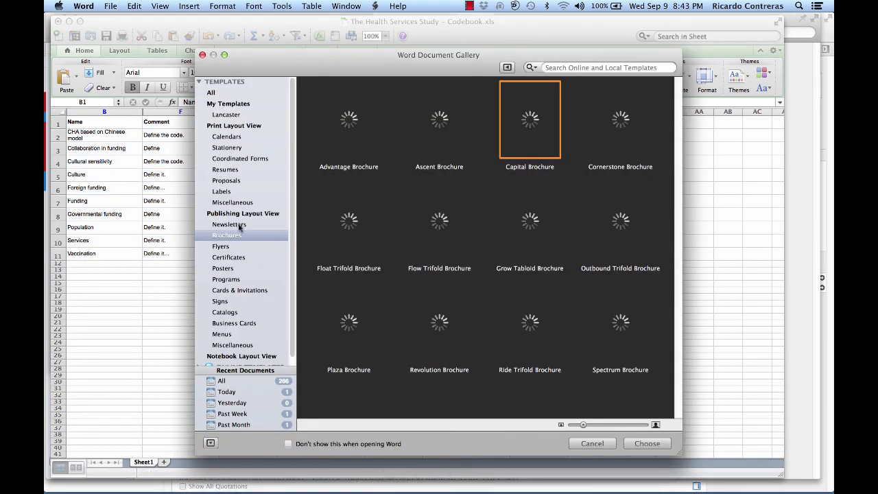
left_click(110, 7)
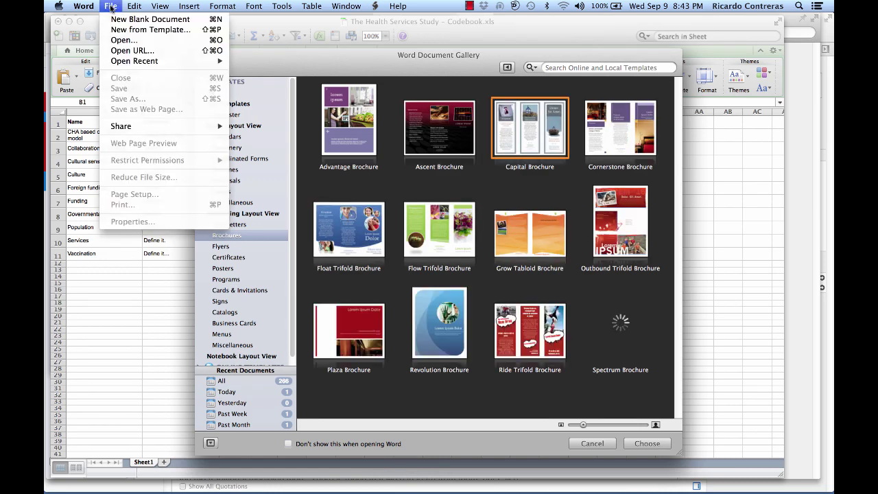
left_click(117, 19)
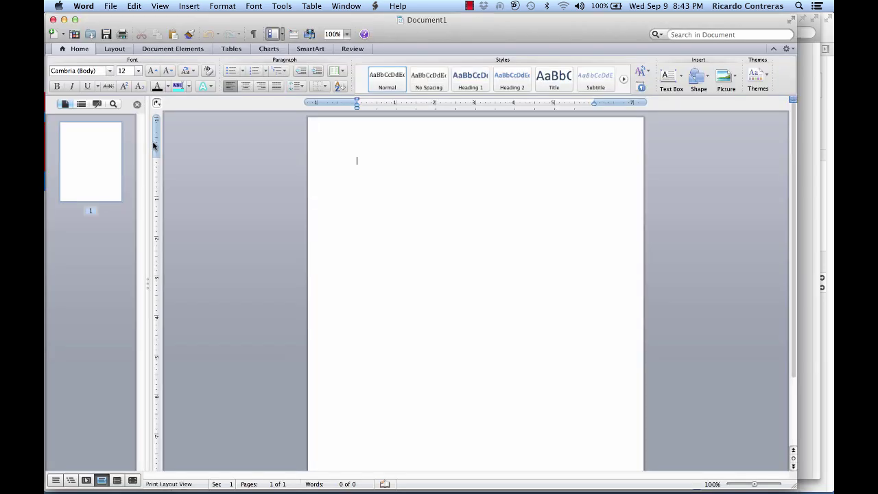
right_click(360, 186)
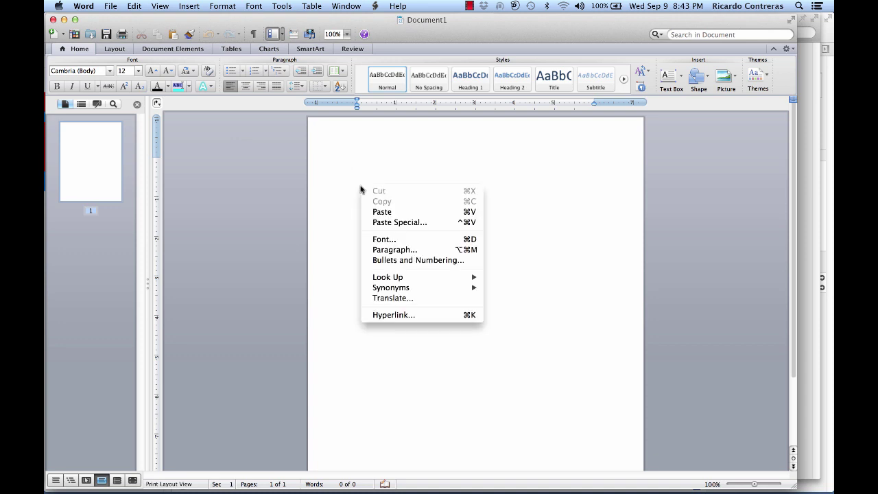
left_click(375, 213)
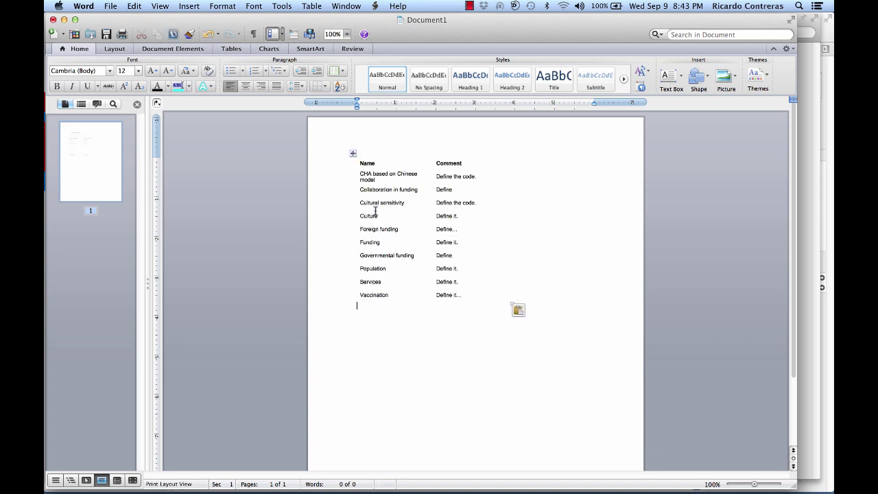
Apply the light blue banded table style to the pasted codebook table.
left_click(370, 174)
left_click(239, 51)
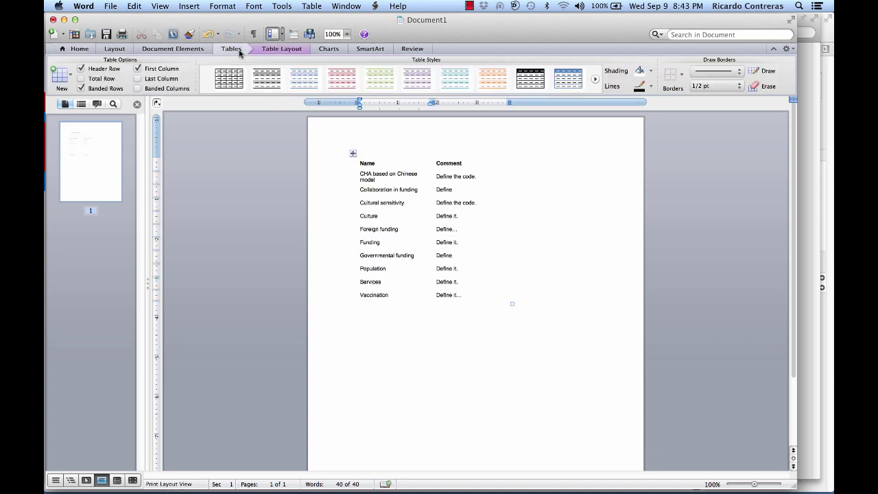
left_click(304, 78)
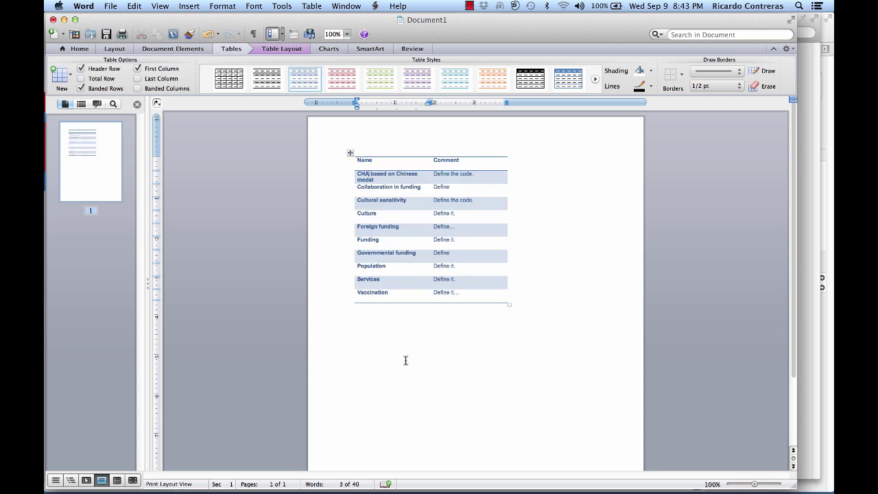
Insert a line above the table and enter the title "Mt Codebook".
key("Up")
key("Return")
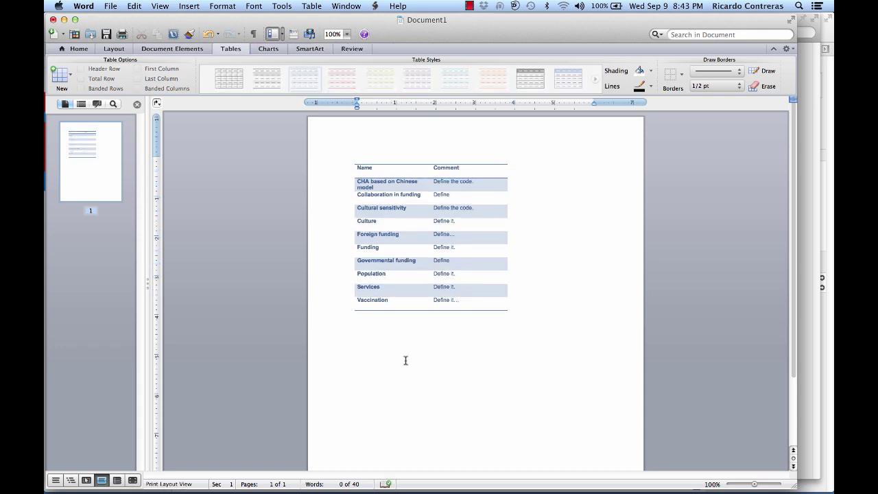
type("Mt")
type(" Cod")
type("ebook")
key("Return")
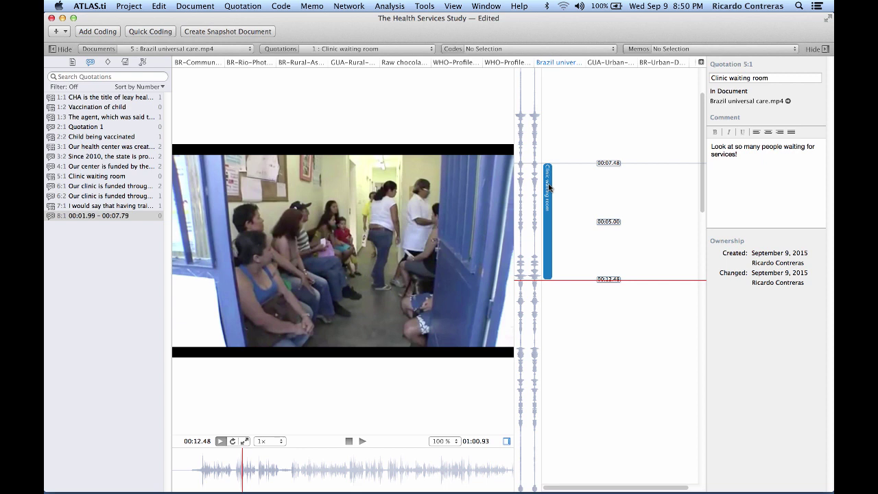
In ATLAS.ti, assign the code Services to the "Clinic waiting room" quotation of the Brazil universal care video.
left_click(107, 63)
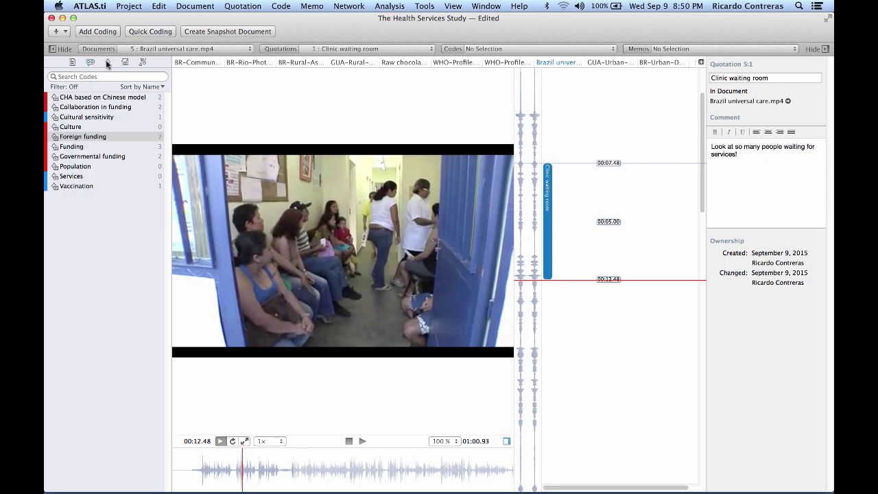
left_click(71, 177)
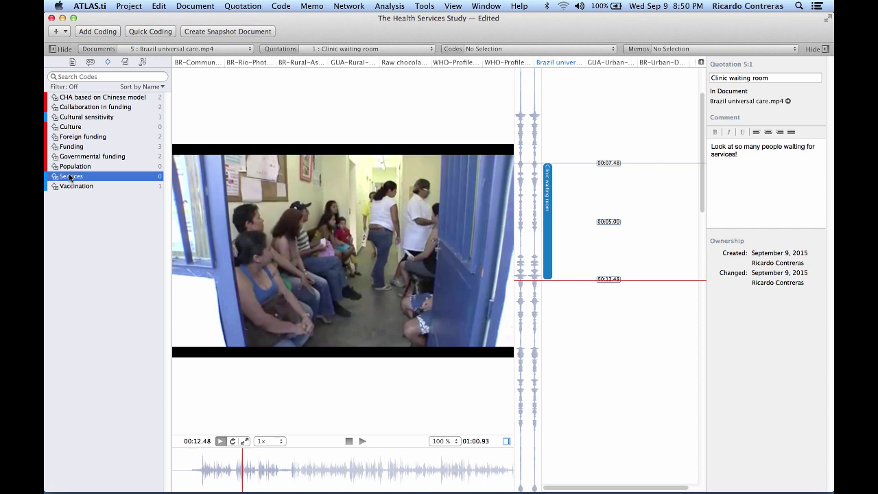
left_click_drag(71, 177, 552, 196)
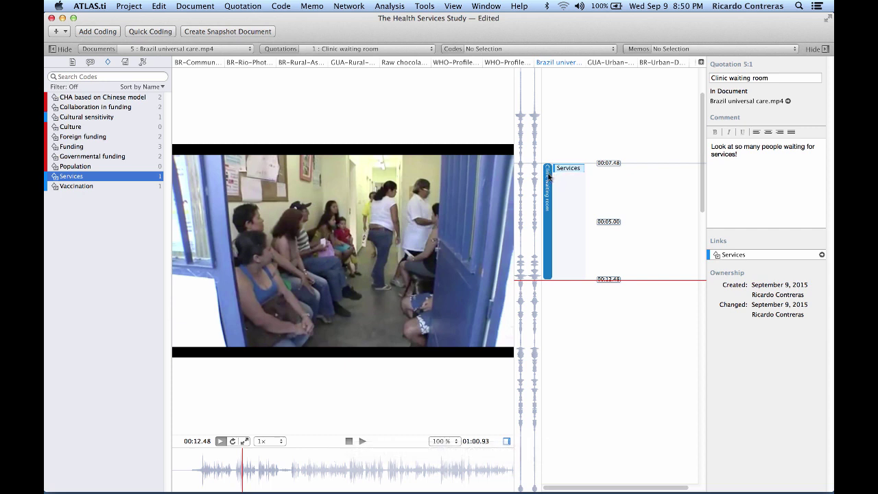
left_click(549, 176)
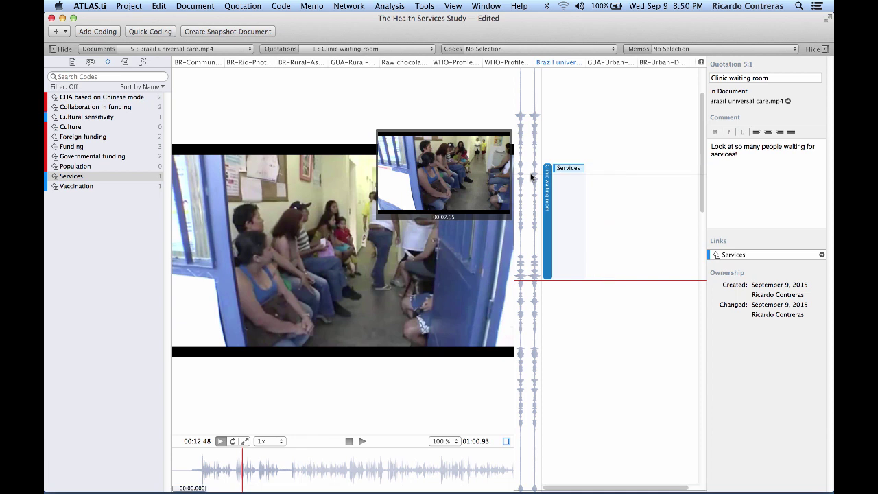
Create a video quotation from about 00:07.95 to 00:10.06 and assign the code Population to it.
left_click_drag(531, 180, 532, 223)
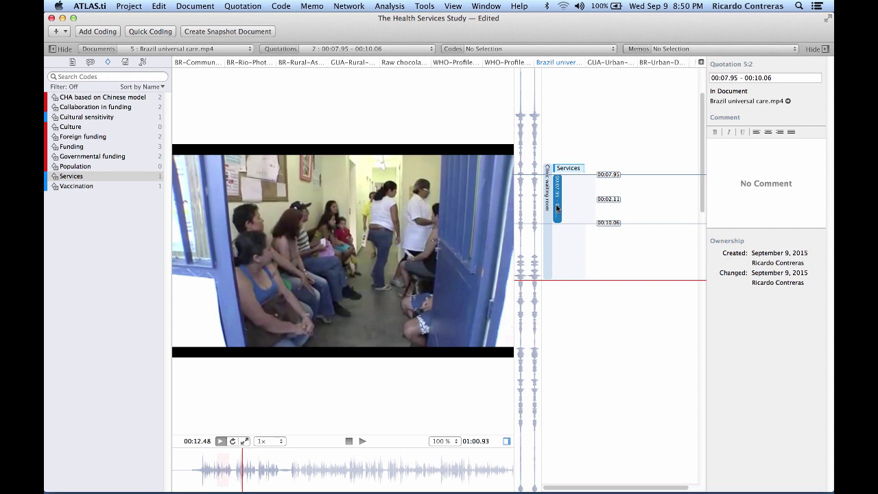
left_click(106, 167)
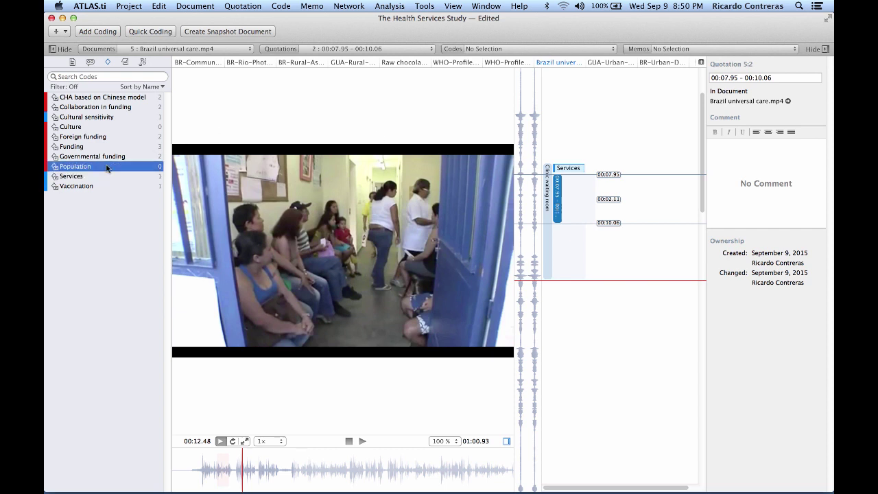
left_click_drag(107, 167, 560, 191)
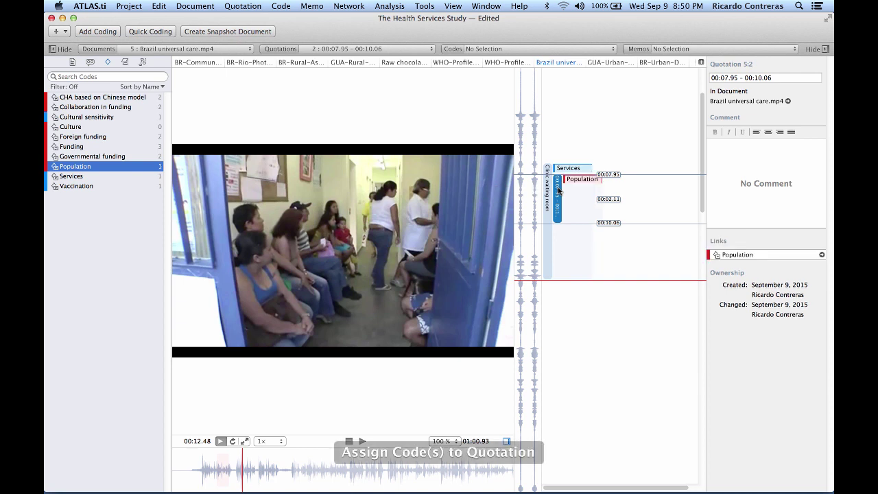
left_click(558, 193)
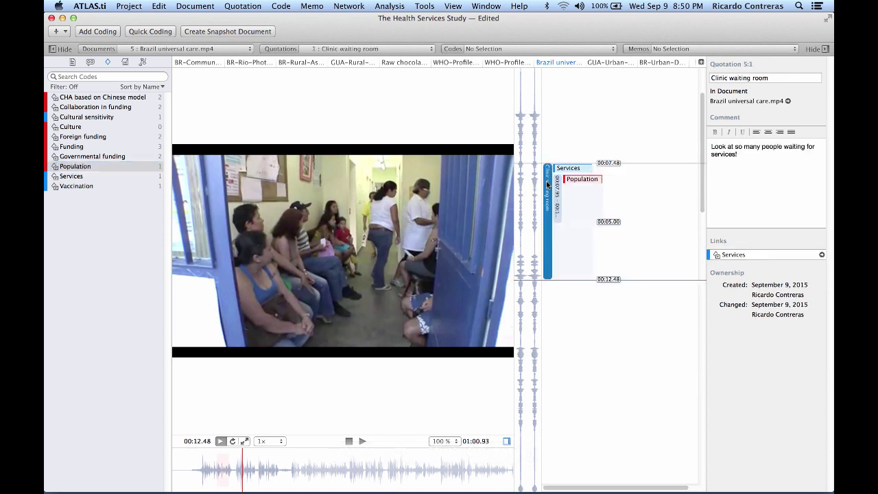
left_click(557, 193)
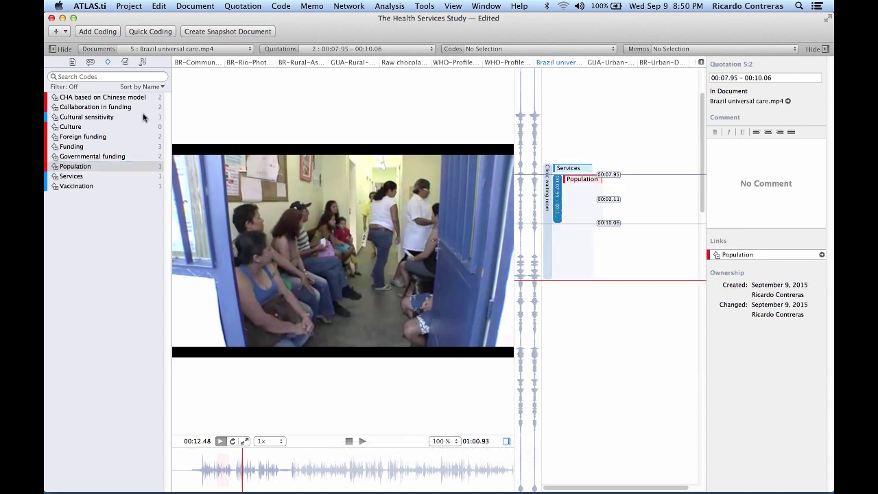
Open the BR-Rio-Photo-CHW document and assign the code Services to its "Child being vaccinated" quotation.
left_click(73, 63)
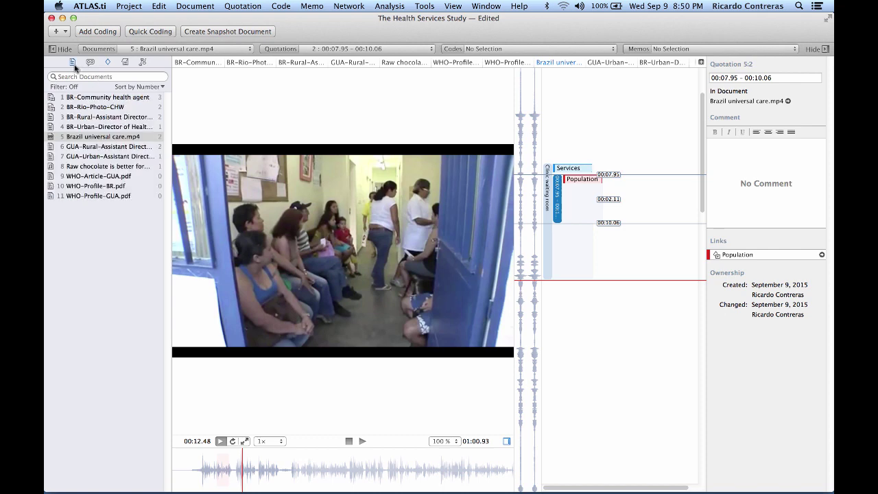
left_click(80, 107)
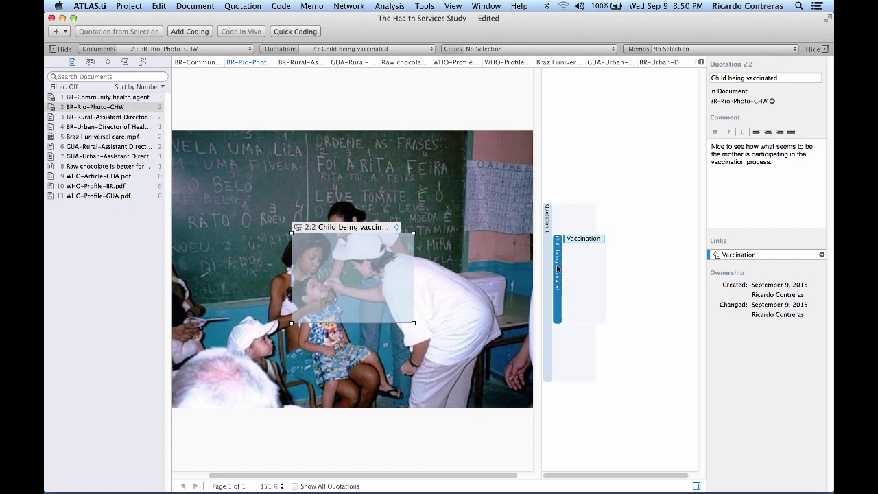
left_click(108, 62)
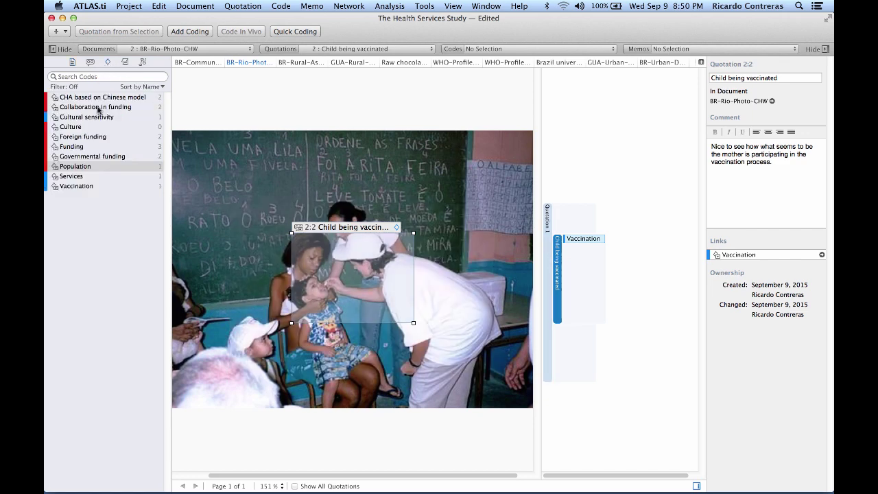
left_click(77, 178)
left_click_drag(78, 180, 558, 264)
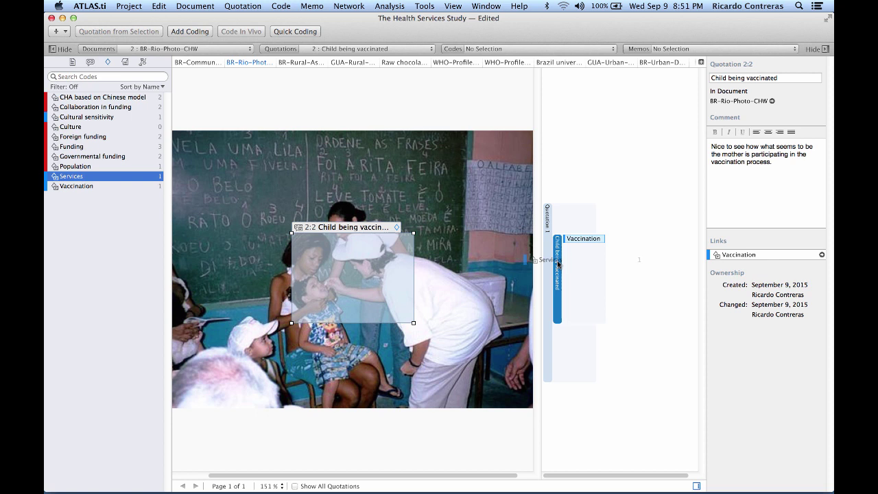
left_click_drag(559, 264, 559, 265)
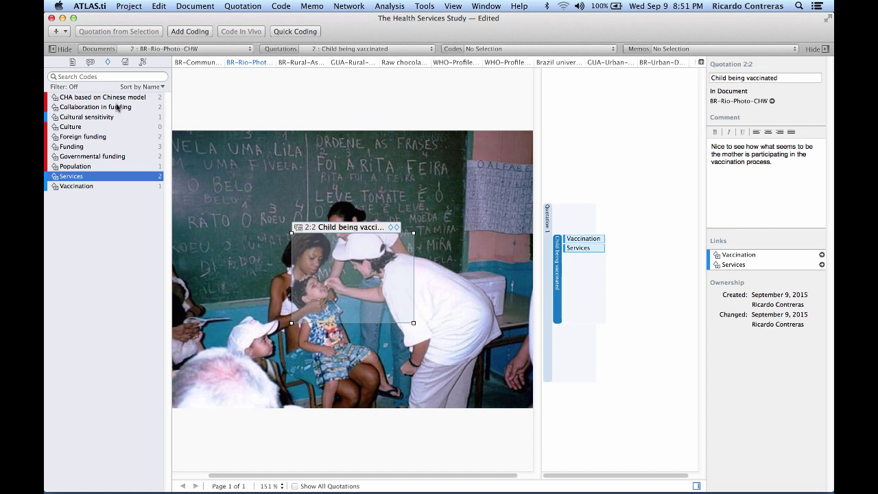
List the quotations of the code Services, view "Child being vaccinated" and "Clinic waiting room" in context, and close the list.
double_click(102, 177)
left_click(433, 341)
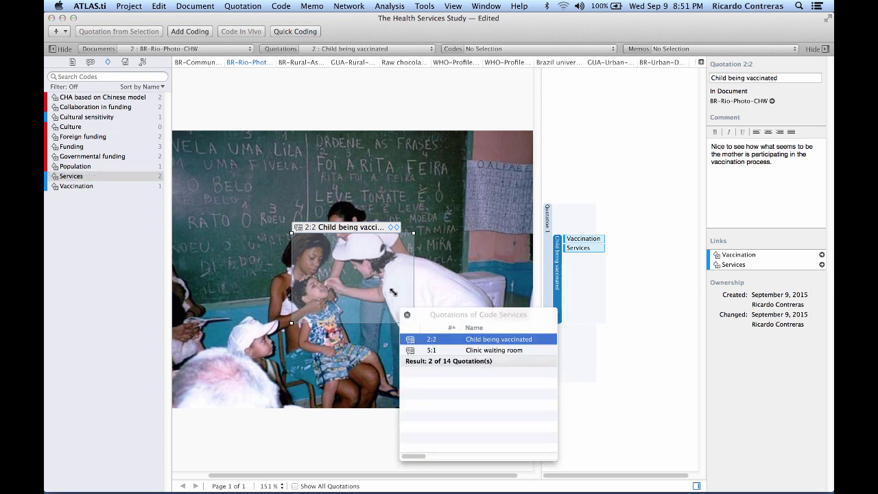
double_click(433, 350)
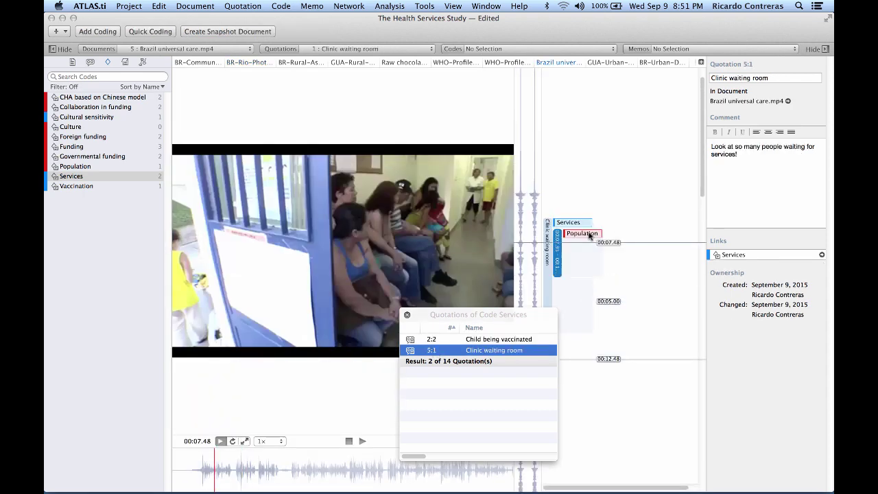
left_click(560, 255)
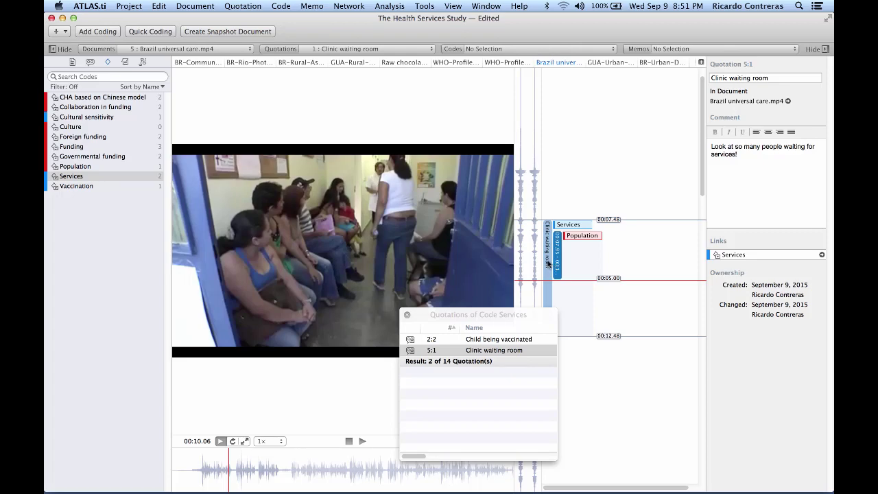
left_click(548, 266)
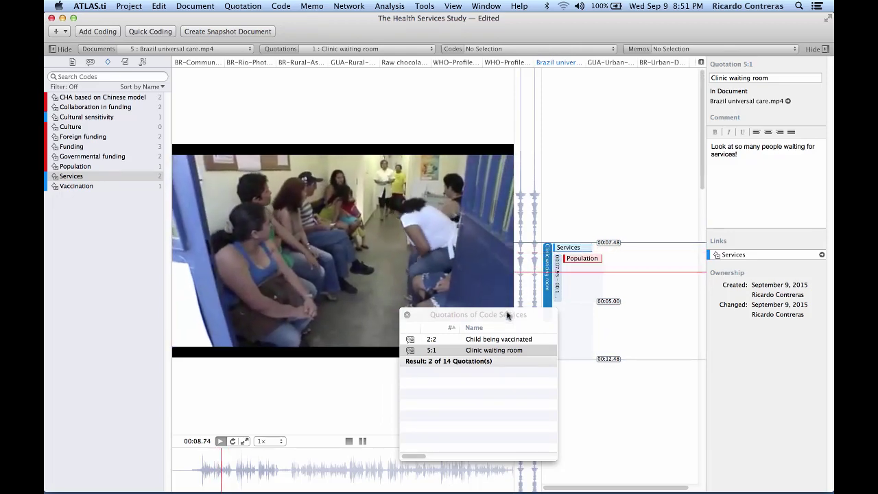
left_click_drag(506, 314, 720, 317)
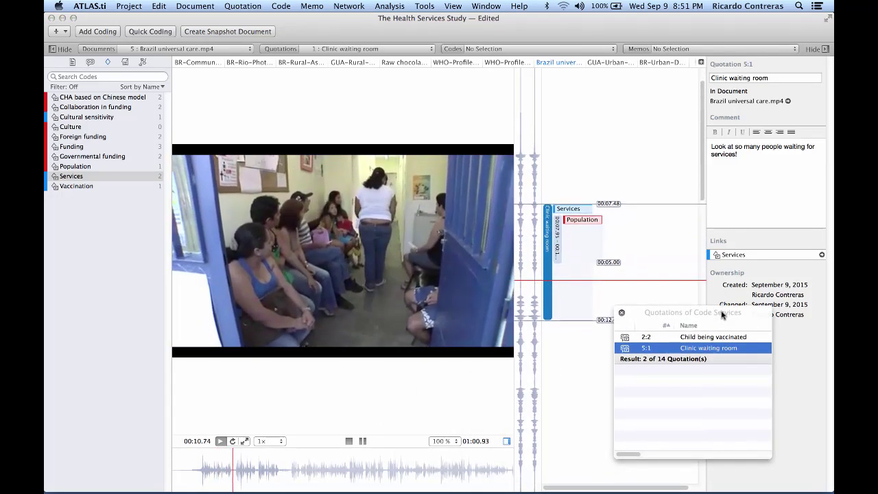
left_click(622, 314)
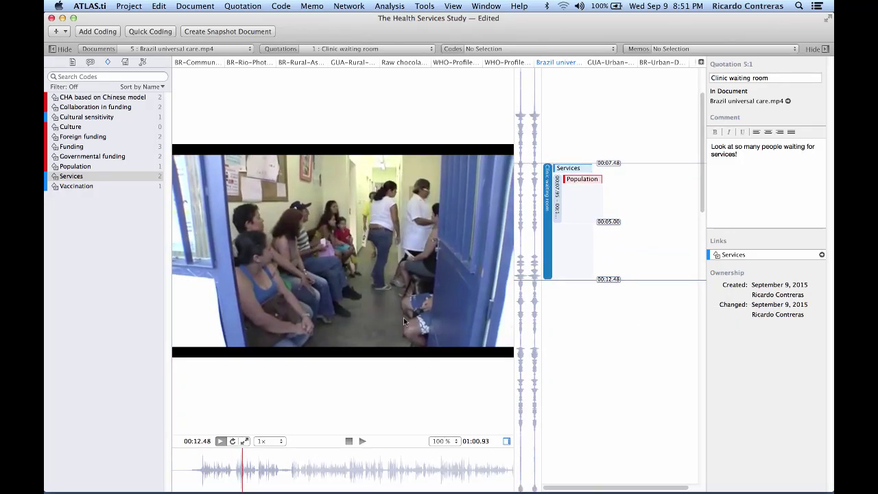
Open the Quotation Manager and group the quotations by documents.
mouse_move(531, 467)
left_click(245, 8)
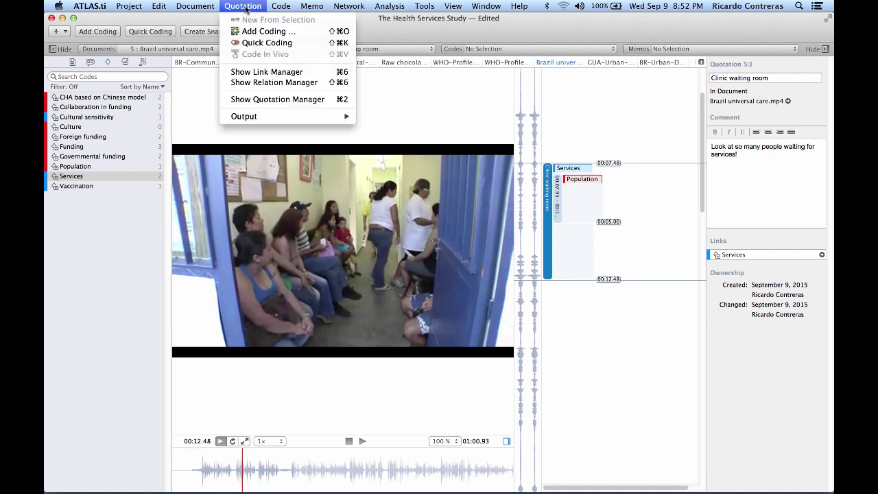
left_click(204, 94)
left_click(277, 48)
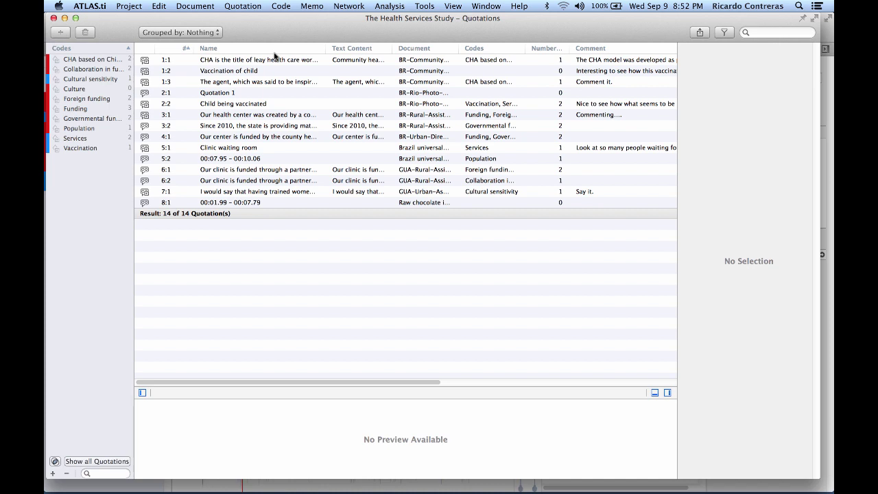
left_click(217, 33)
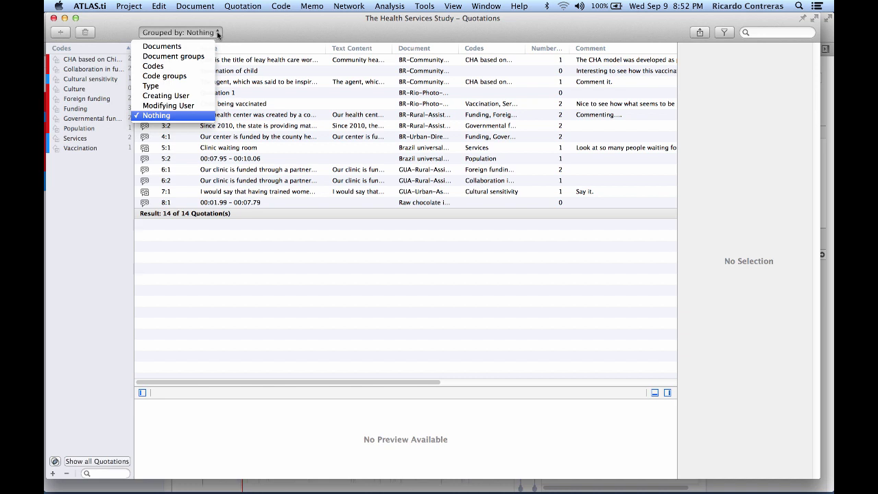
left_click(182, 47)
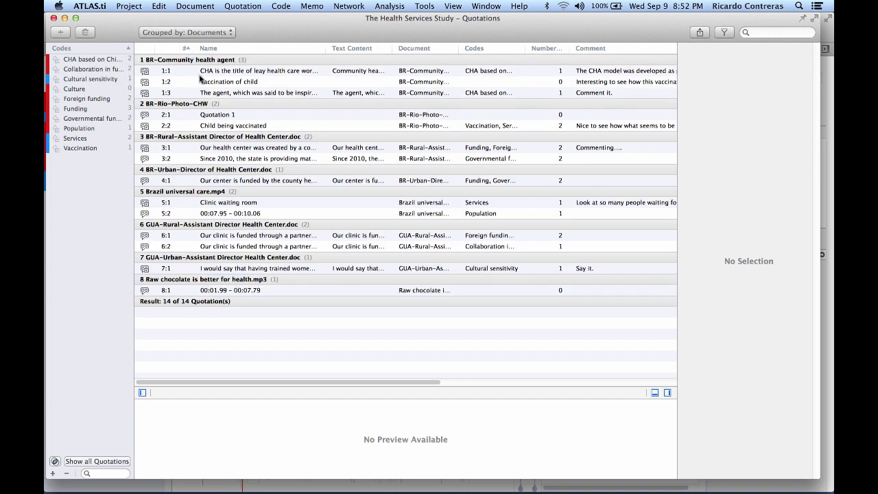
Preview the quotations of BR-Community health agent and BR-Rio-Photo-CHW, enlarging the preview area to examine the "Child being vaccinated" image.
left_click(178, 71)
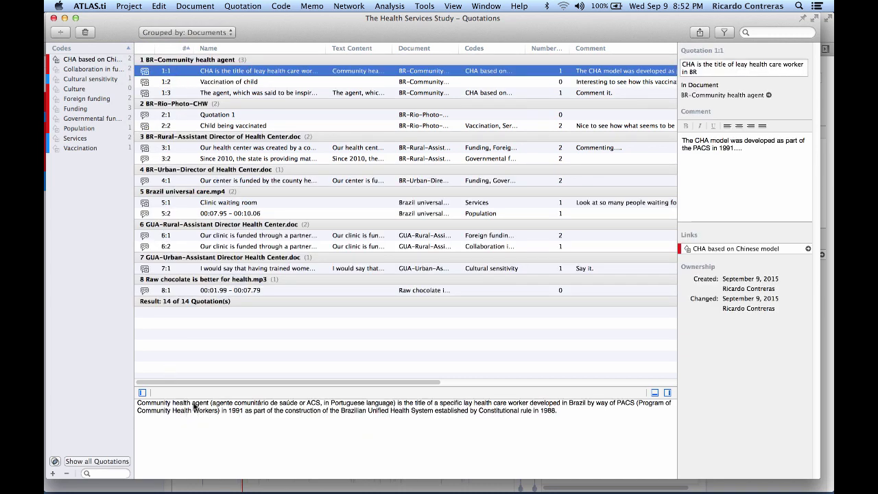
left_click(176, 82)
left_click(175, 92)
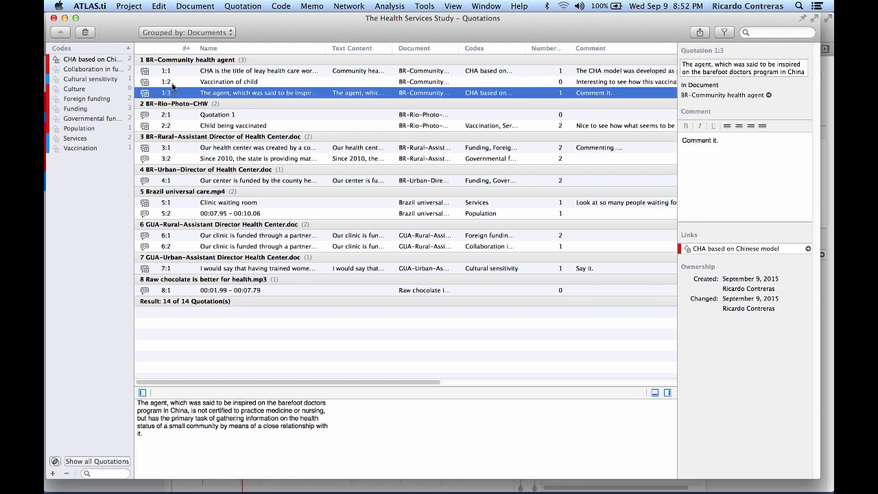
left_click(172, 83)
left_click(172, 72)
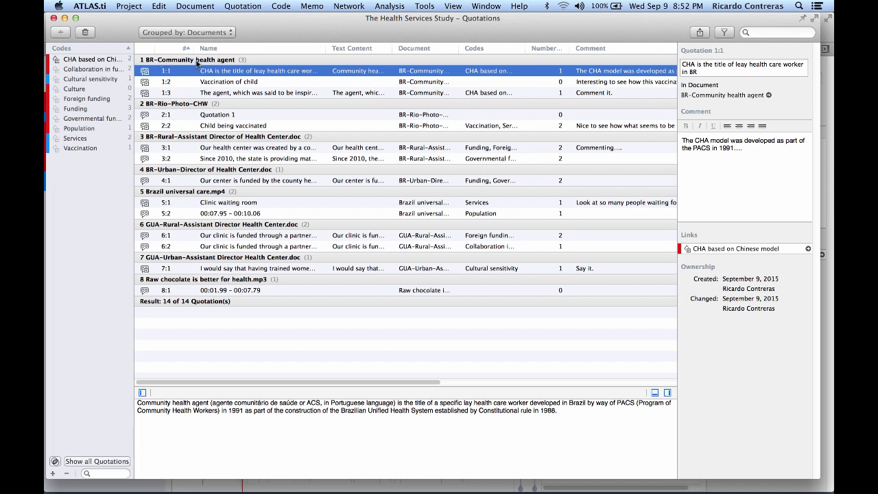
left_click(179, 115)
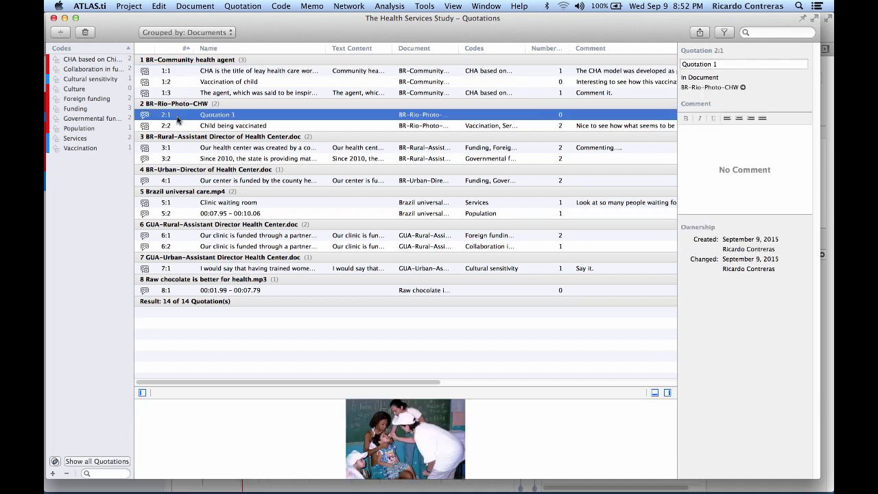
left_click(177, 126)
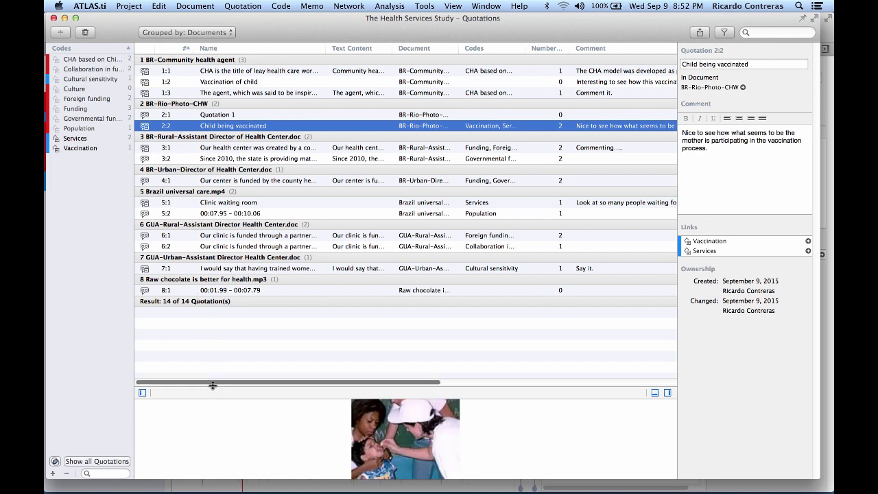
left_click_drag(213, 385, 212, 323)
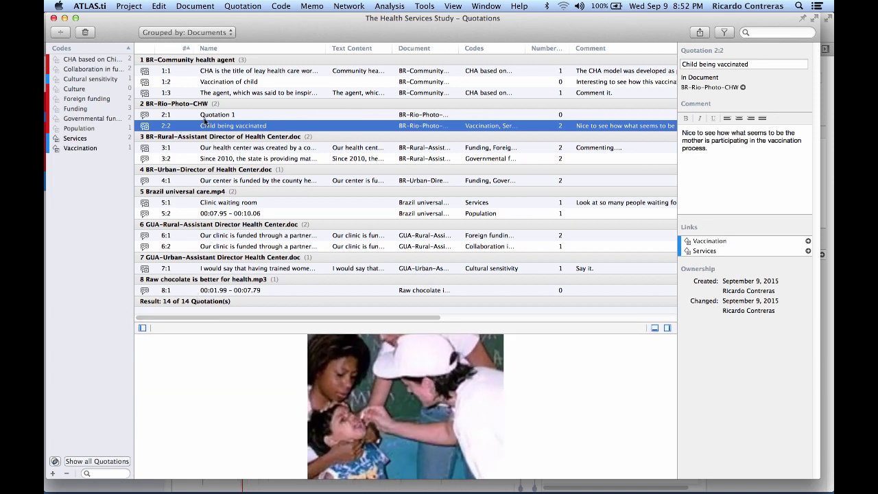
left_click(163, 104)
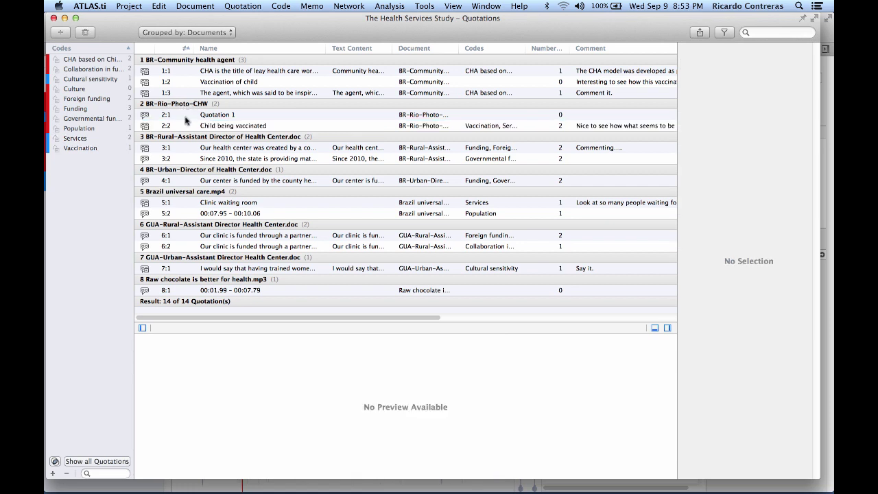
Group the quotation list by codes to review it, and return the grouping to Nothing.
left_click(210, 33)
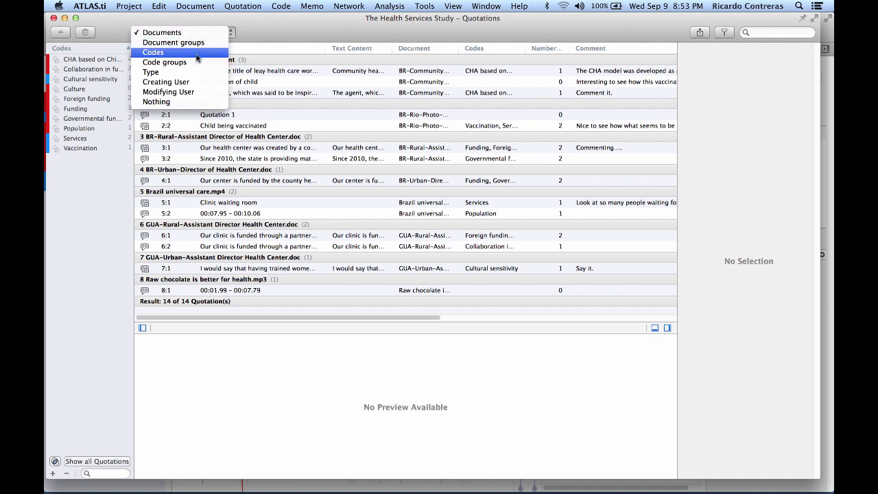
left_click(196, 54)
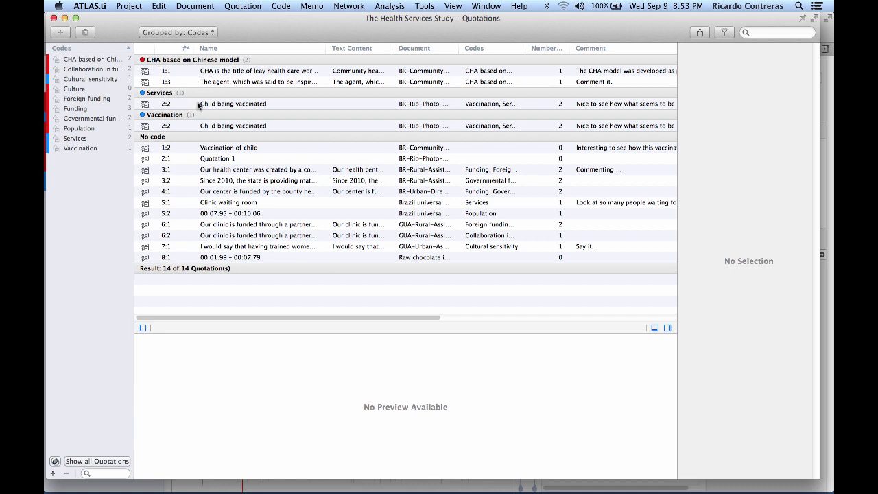
left_click(188, 34)
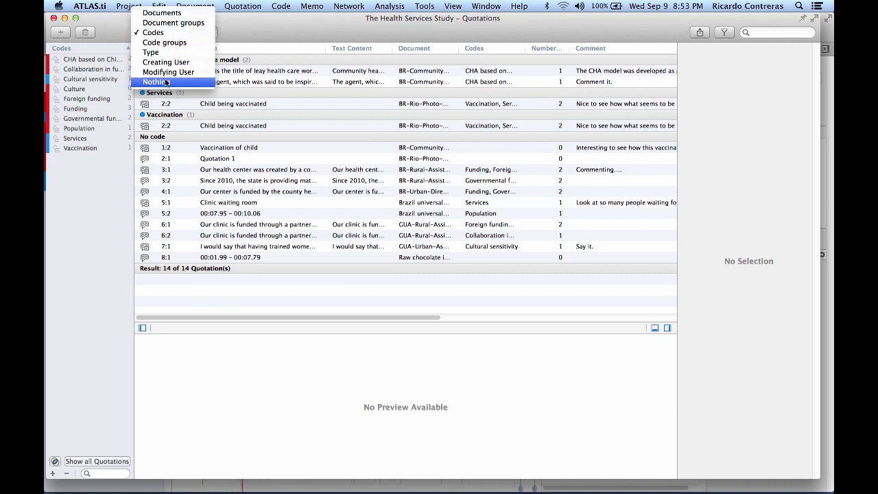
left_click(288, 32)
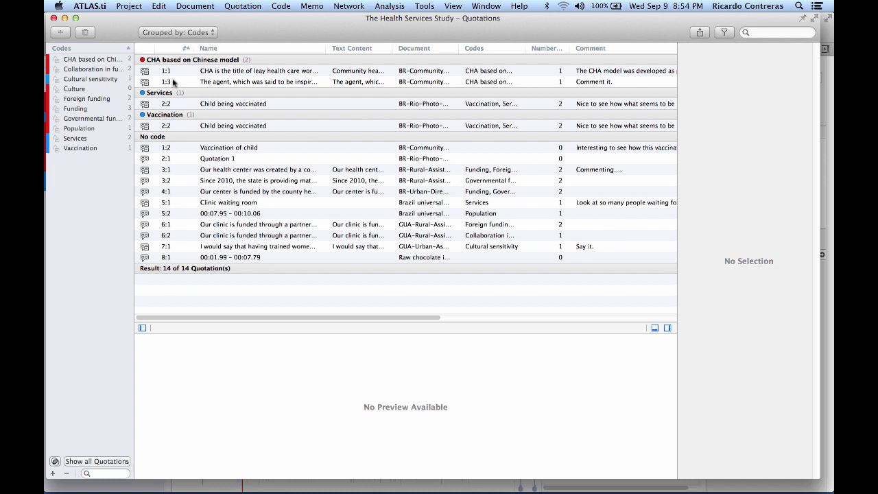
left_click(186, 33)
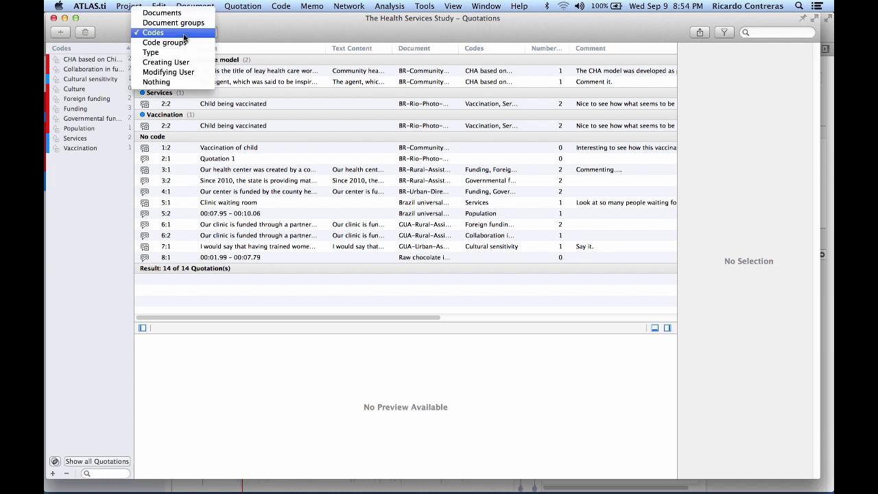
left_click(168, 82)
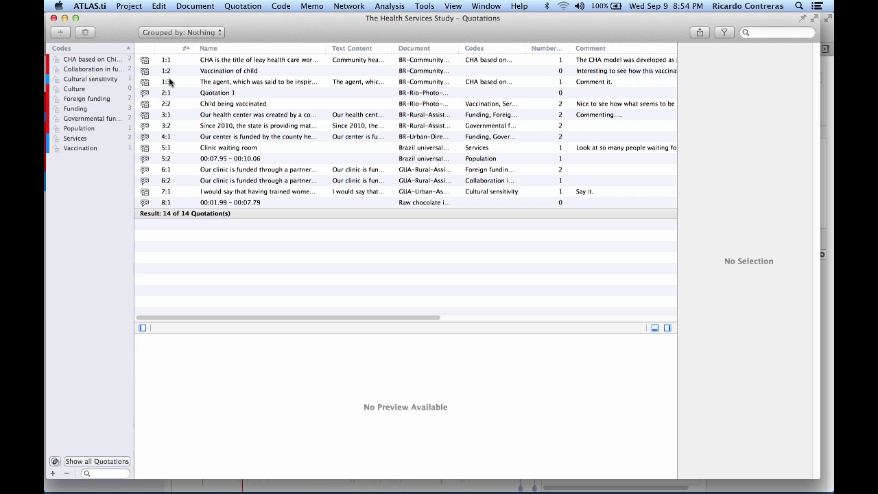
Filter the quotations for text content containing "health", matching all rules, and remove that rule.
left_click(724, 33)
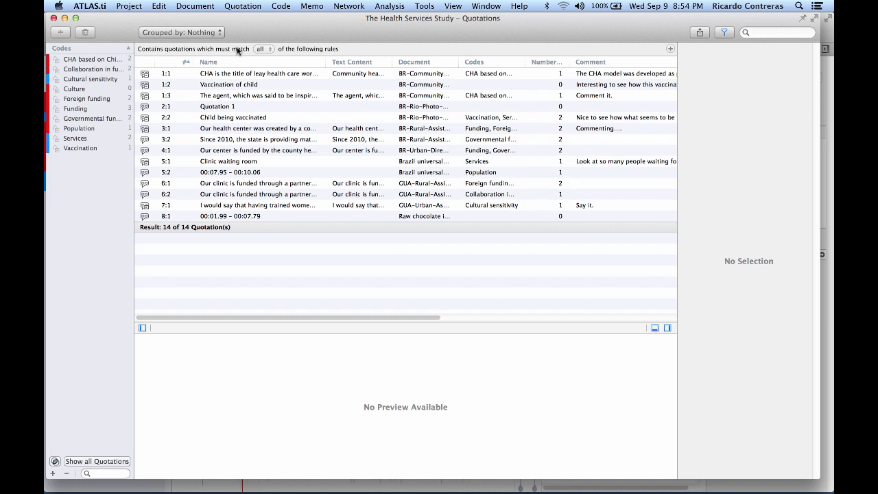
left_click(263, 50)
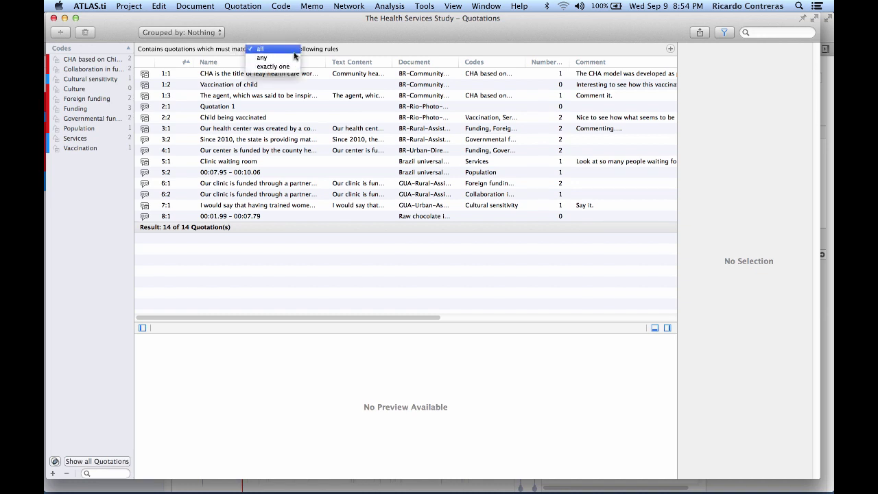
left_click(315, 51)
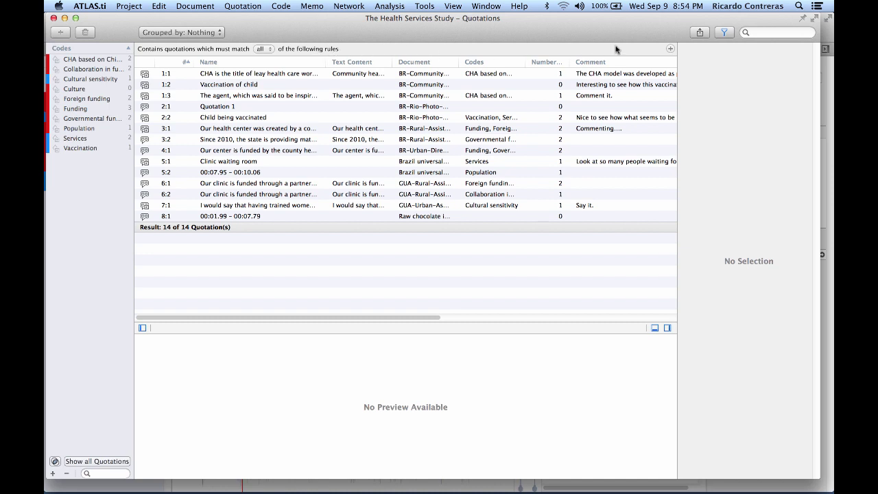
left_click(671, 49)
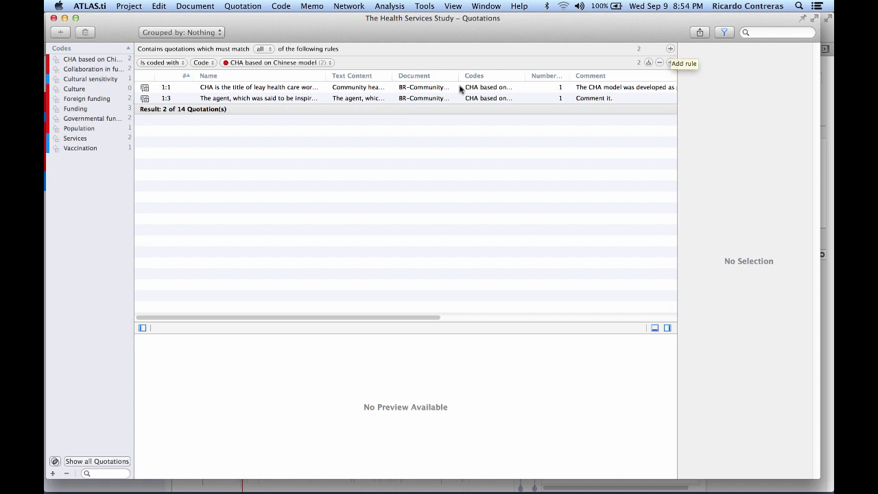
left_click(183, 62)
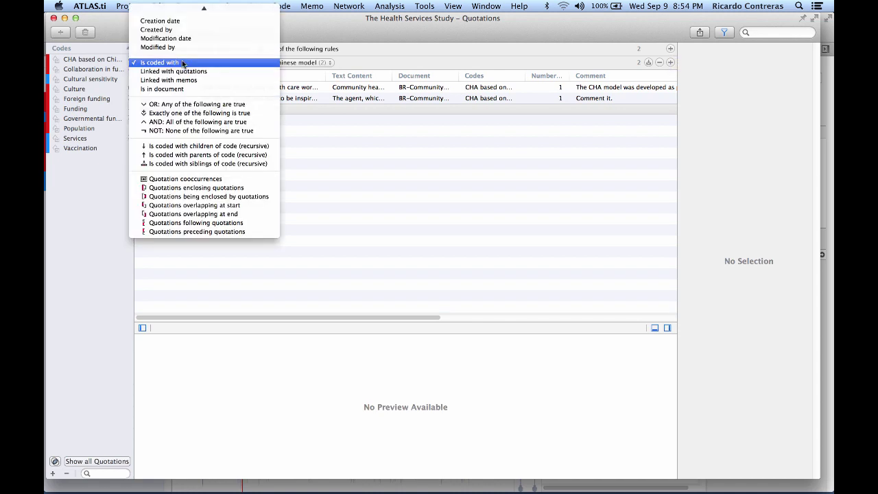
mouse_move(185, 8)
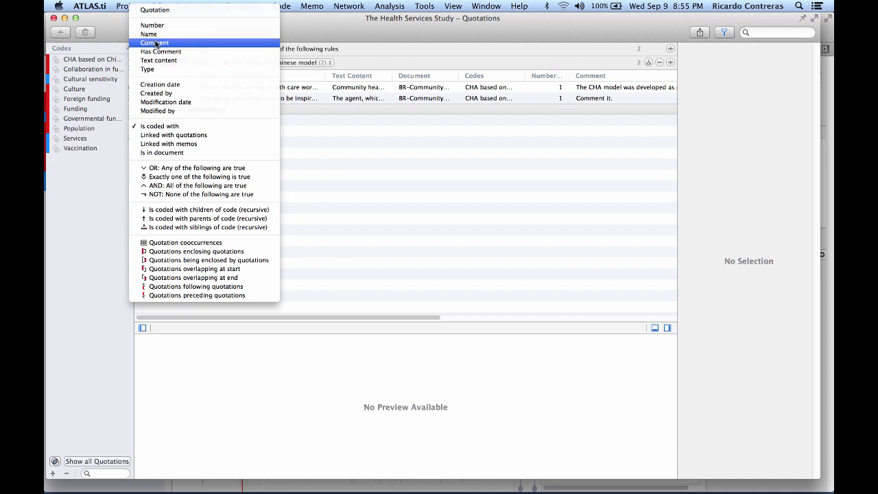
left_click(157, 60)
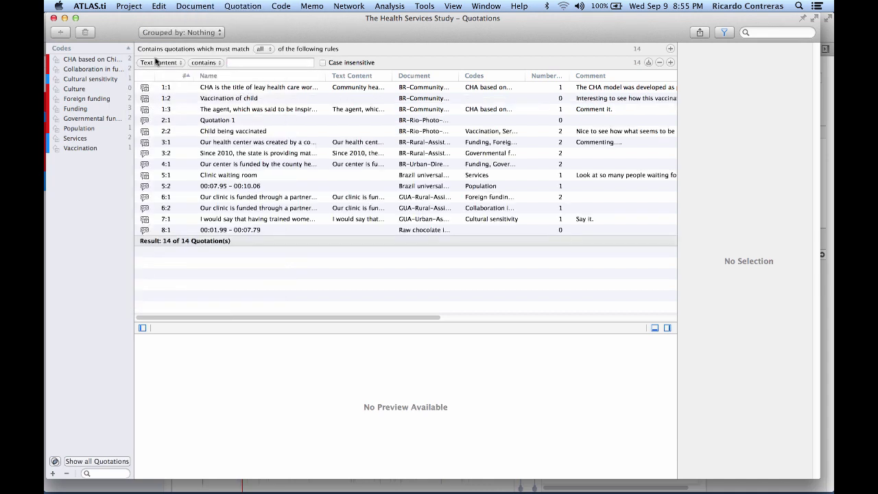
left_click(265, 61)
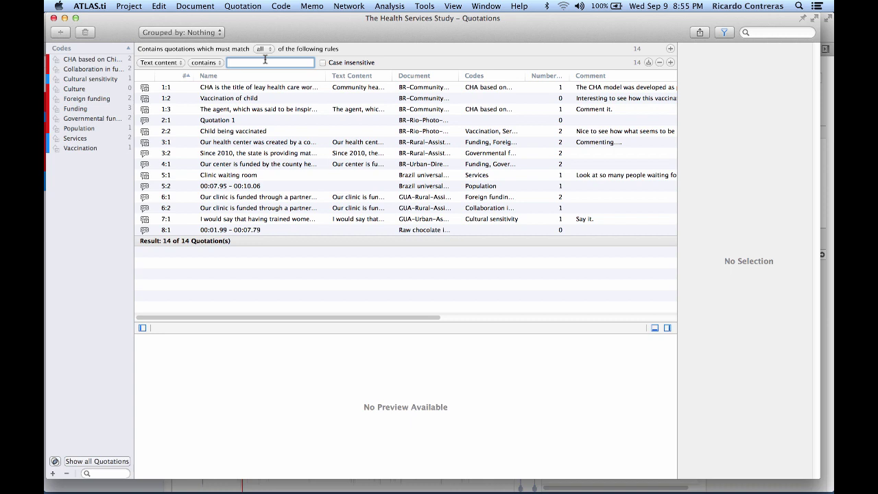
type("health")
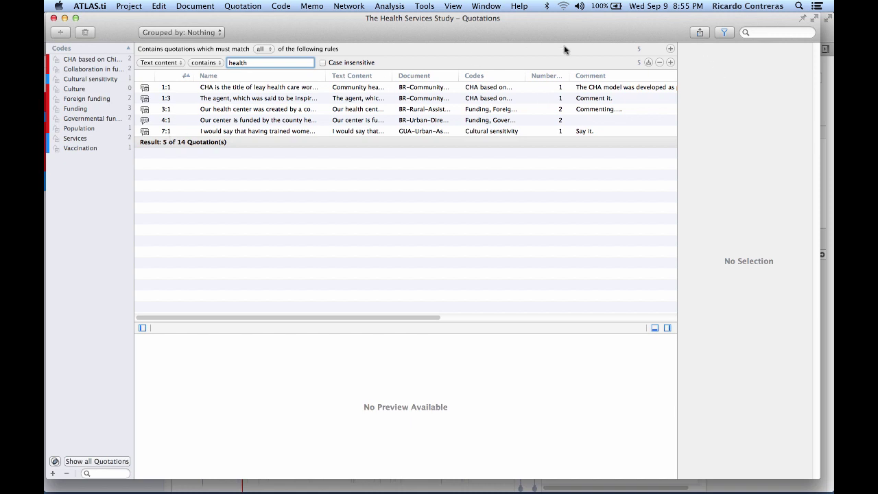
left_click(659, 63)
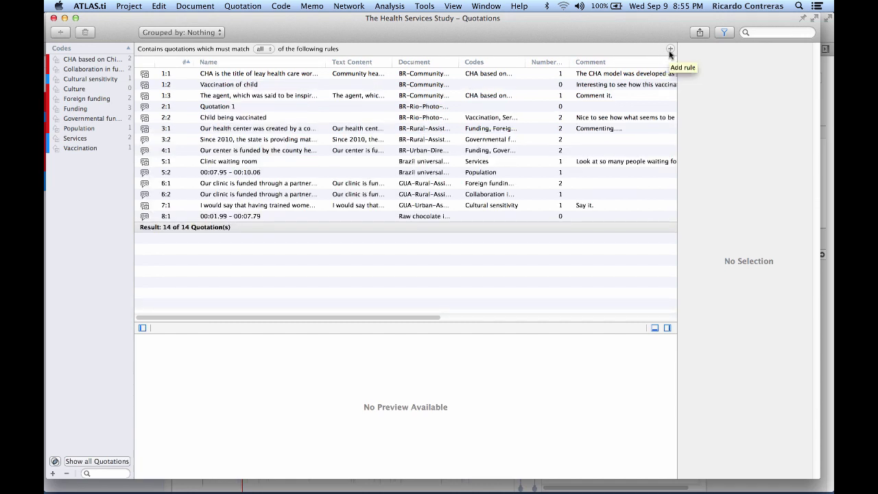
Add a filter rule using the AND operator, with both of its conditions kept as Is coded with.
left_click(670, 50)
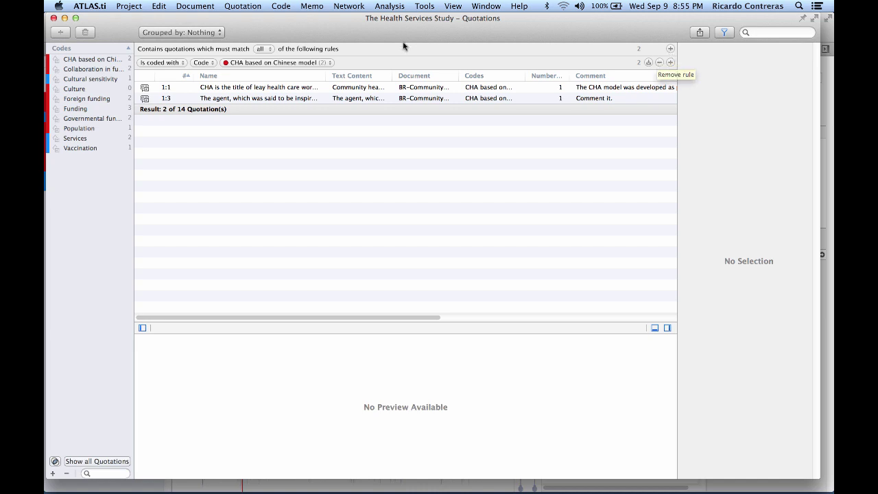
left_click(171, 62)
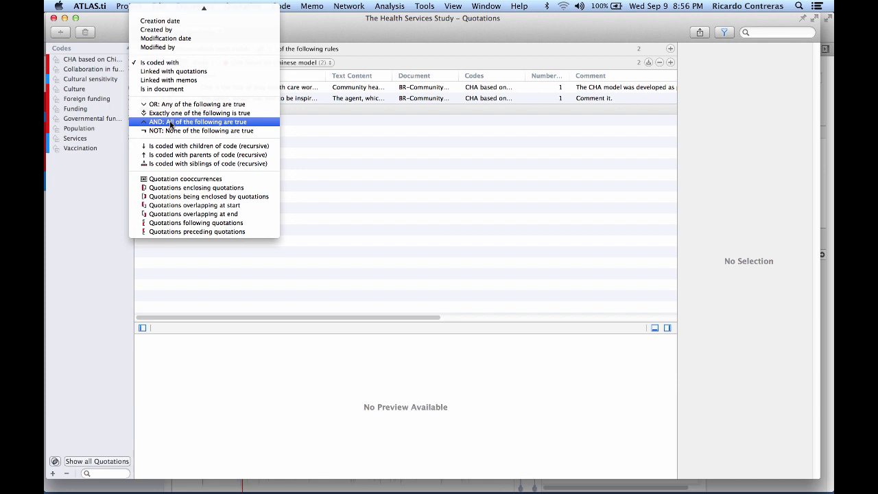
left_click(170, 124)
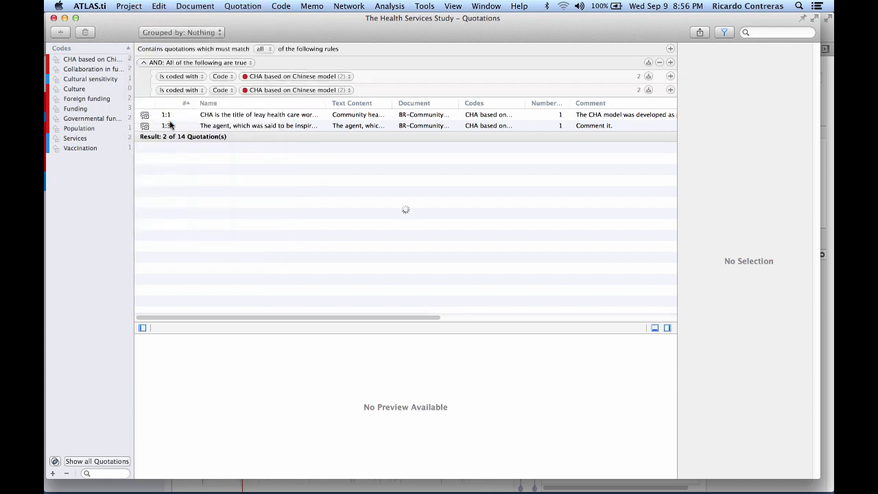
left_click(199, 77)
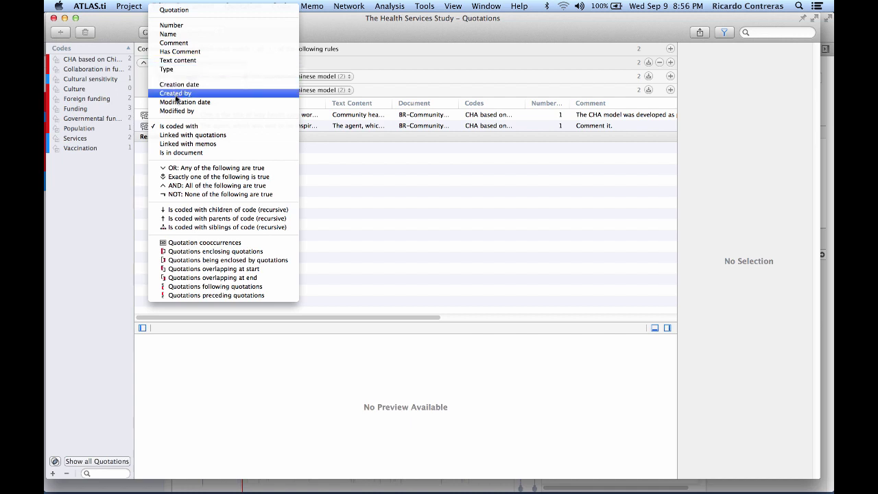
left_click(178, 127)
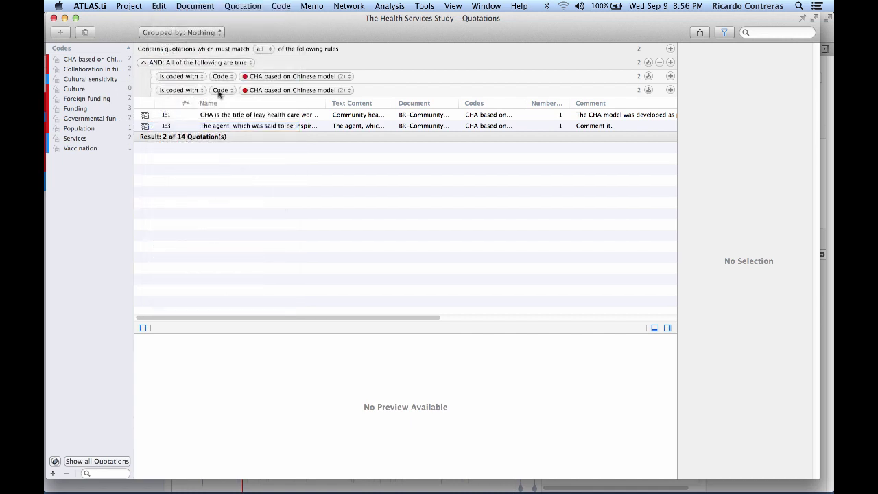
Set the codes of the two AND conditions to Funding and Foreign funding.
left_click(289, 76)
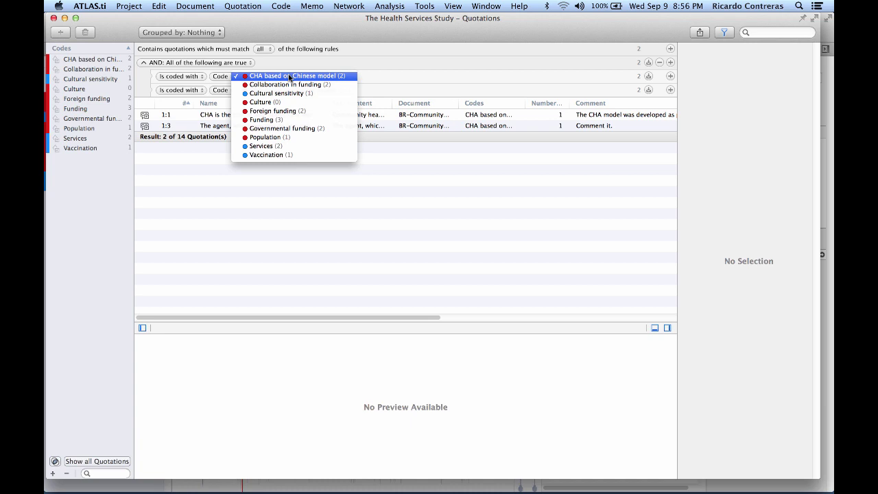
left_click(273, 120)
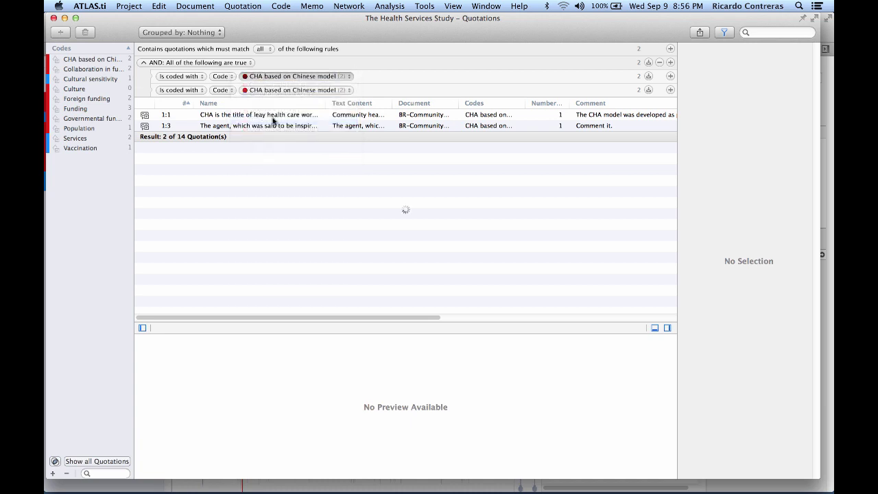
left_click(203, 90)
left_click(204, 90)
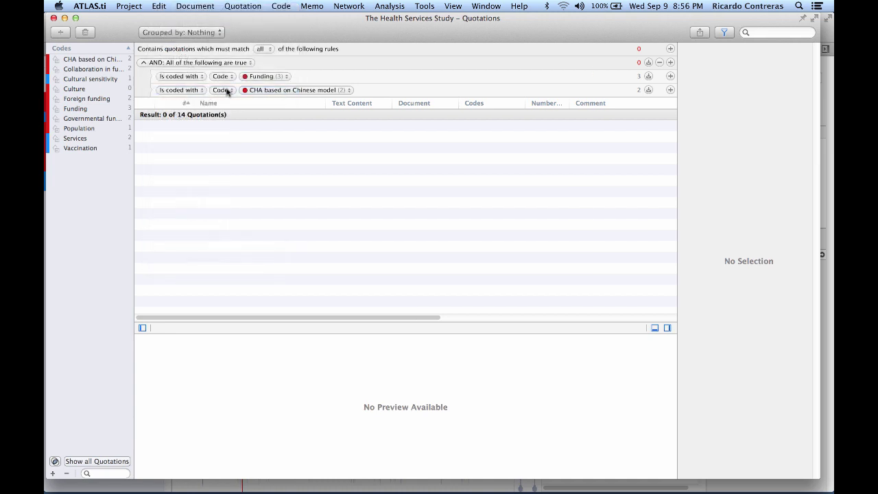
left_click(269, 90)
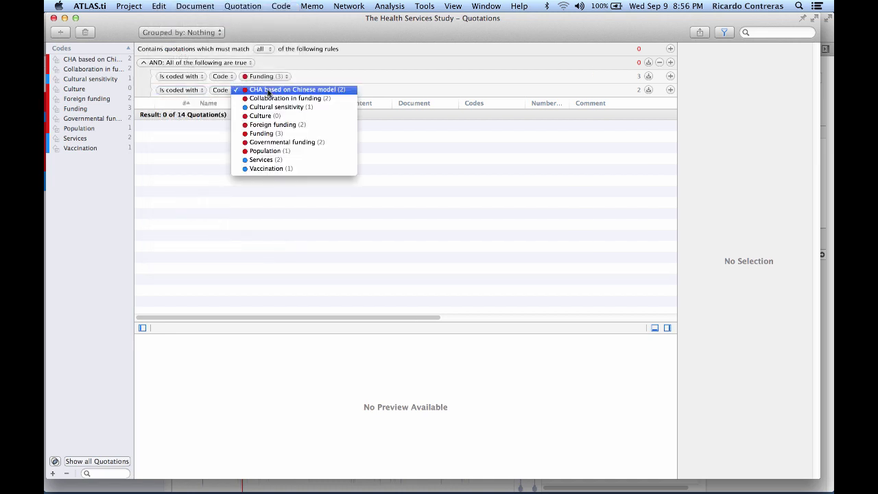
left_click(268, 127)
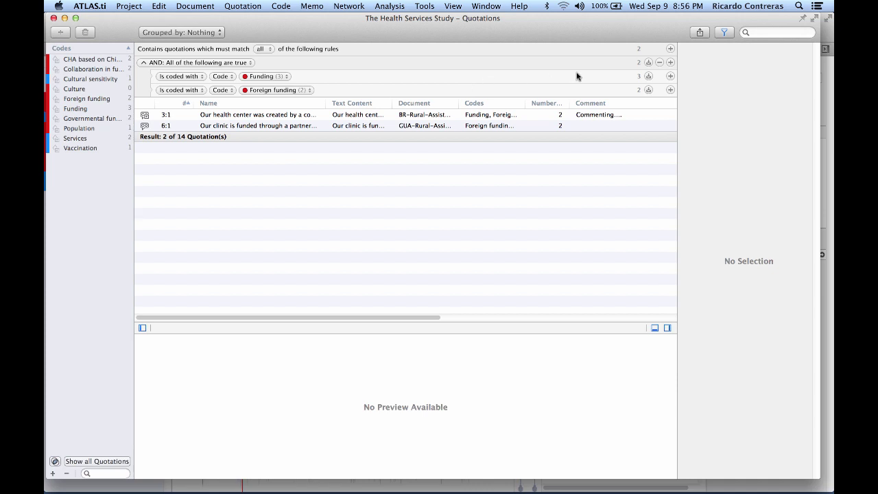
Add a third AND condition limiting the quotations to those in documents of the group Site-GUA.
left_click(671, 90)
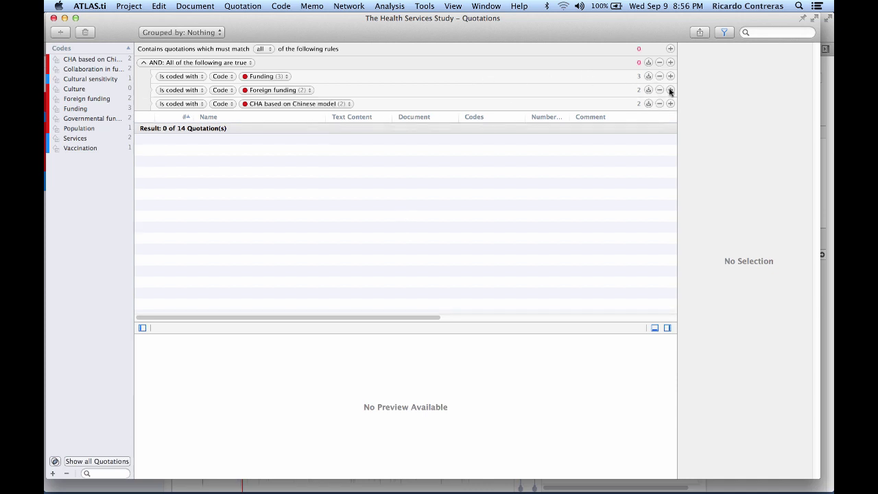
left_click(198, 104)
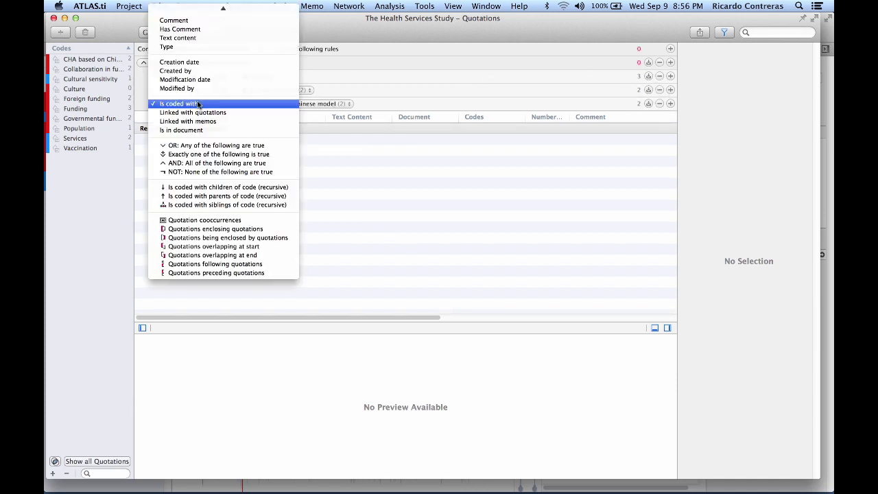
left_click(195, 131)
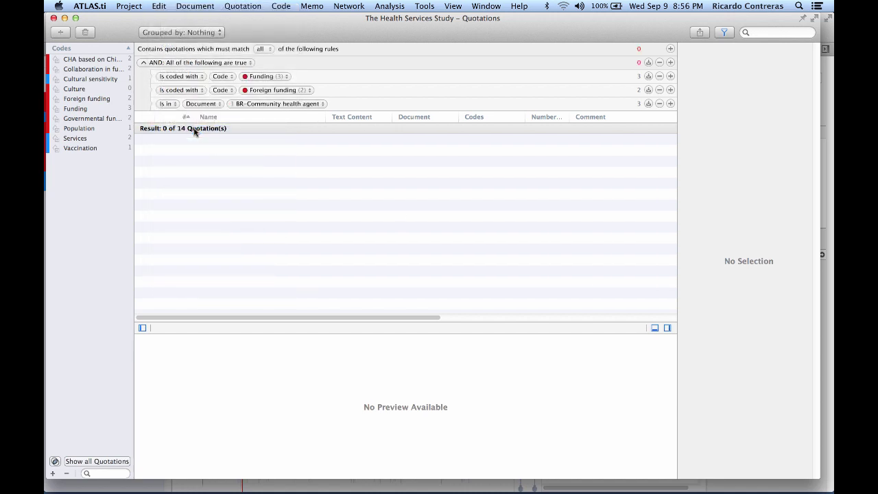
left_click(216, 104)
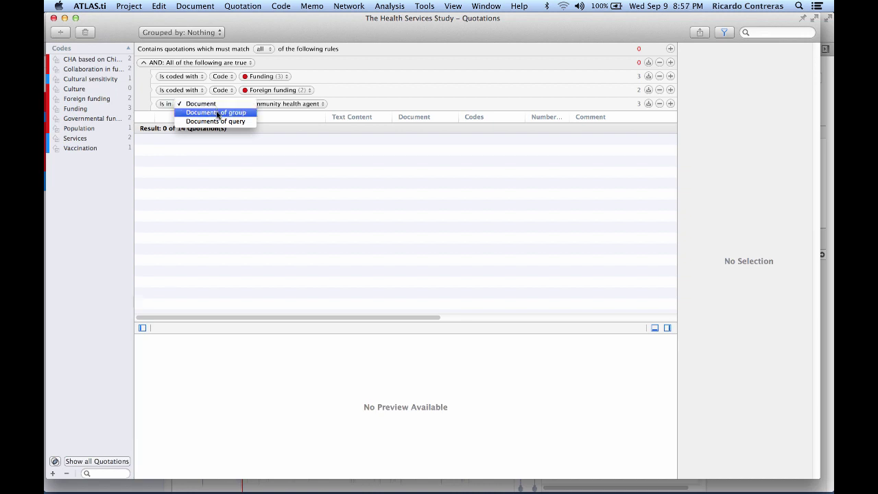
left_click(217, 113)
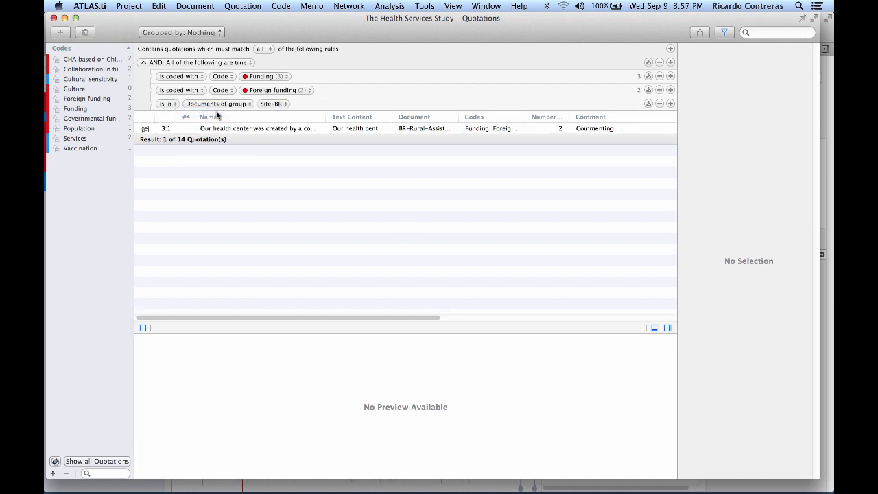
left_click(272, 104)
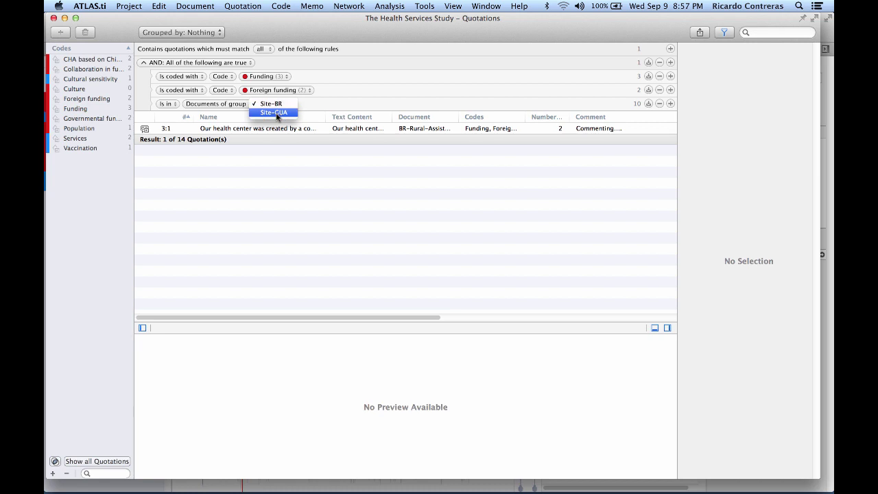
left_click(276, 112)
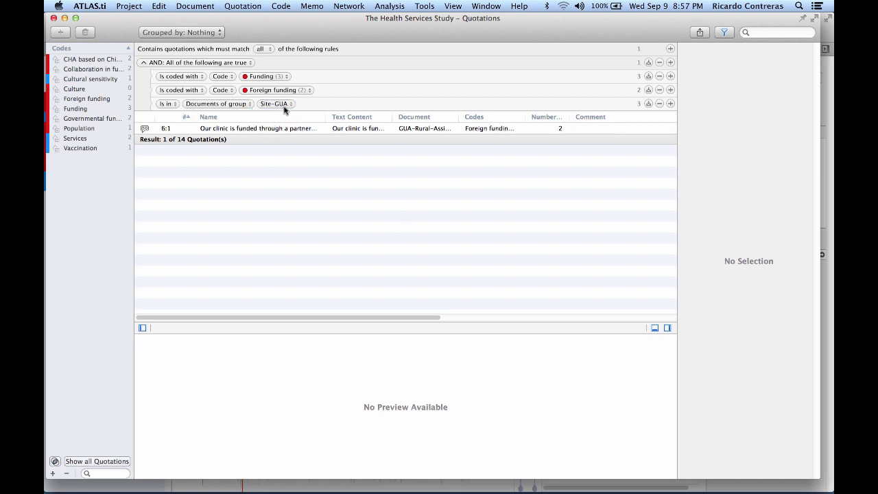
Change the third condition to the single document BR-Rural-Assistant Director of Health Center.doc.
left_click(237, 108)
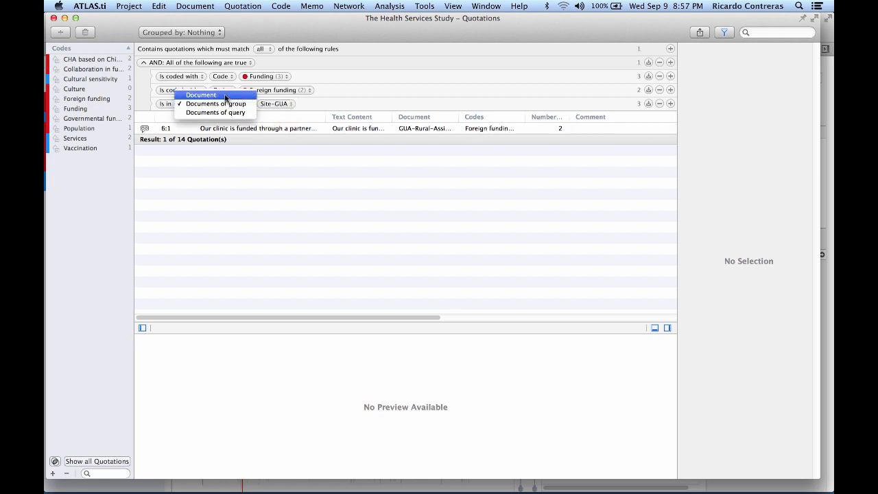
left_click(225, 95)
left_click(250, 106)
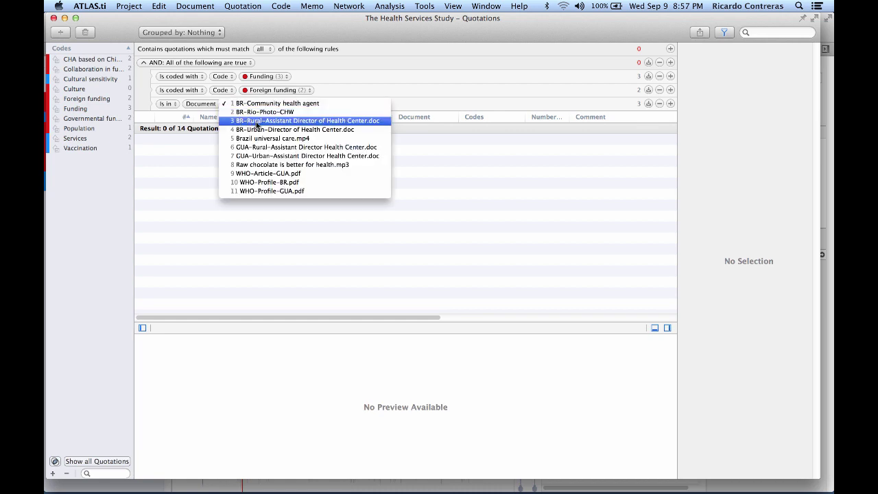
left_click(258, 121)
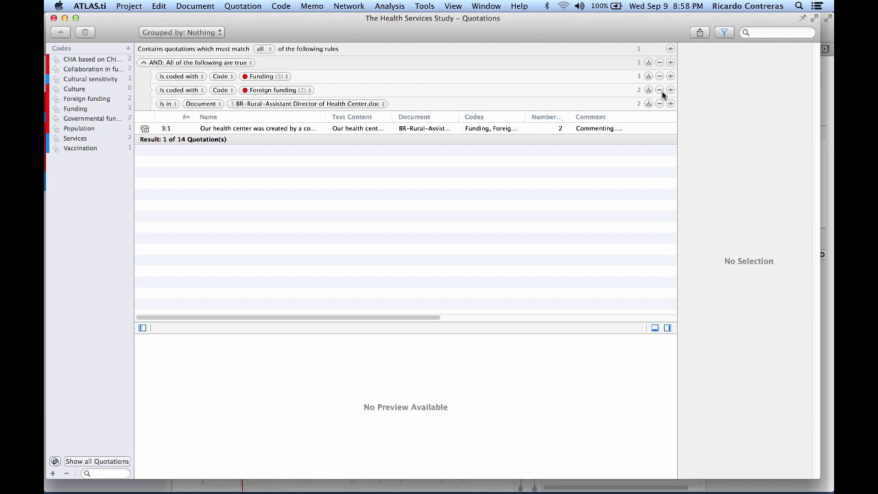
Remove the whole AND rule, leaving the empty filter shown and set to match all rules.
left_click(659, 62)
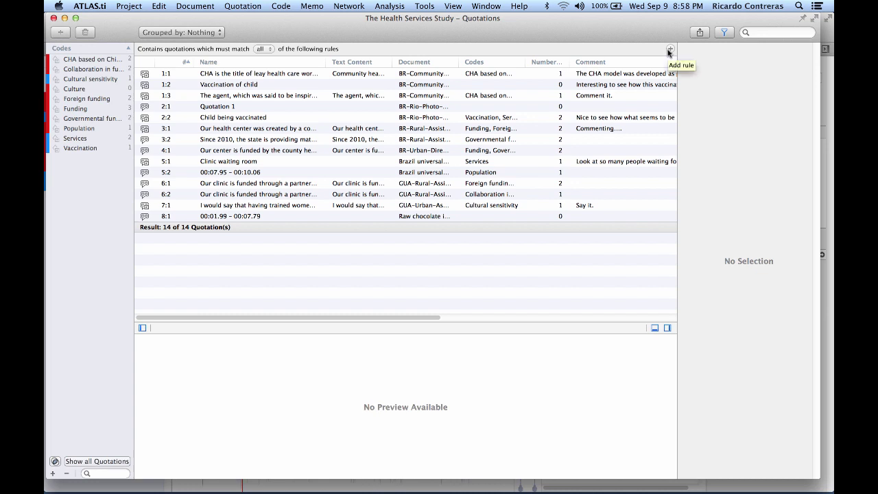
left_click(725, 33)
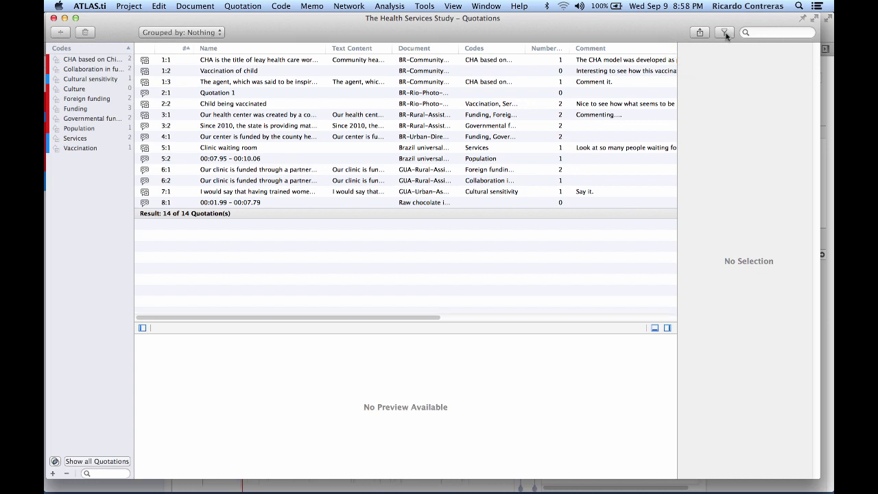
left_click(725, 33)
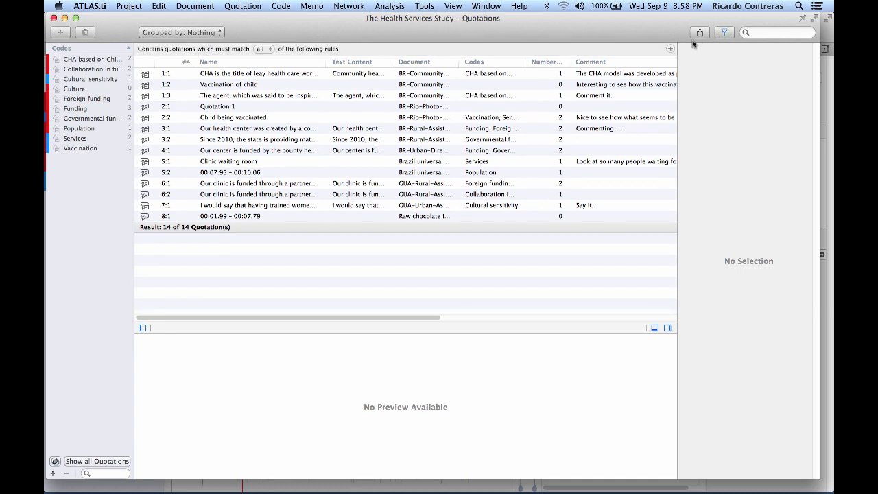
left_click(266, 51)
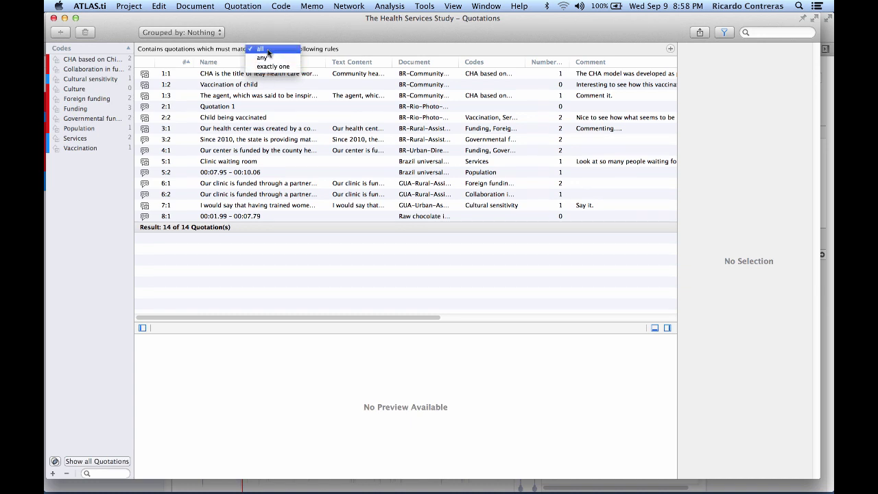
left_click(272, 50)
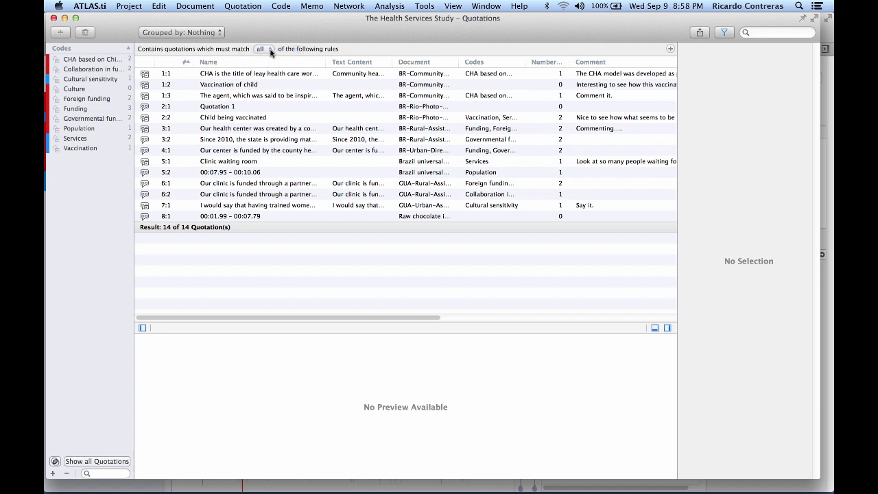
Add a filter rule that limits the quotations to those that have a comment.
left_click(671, 49)
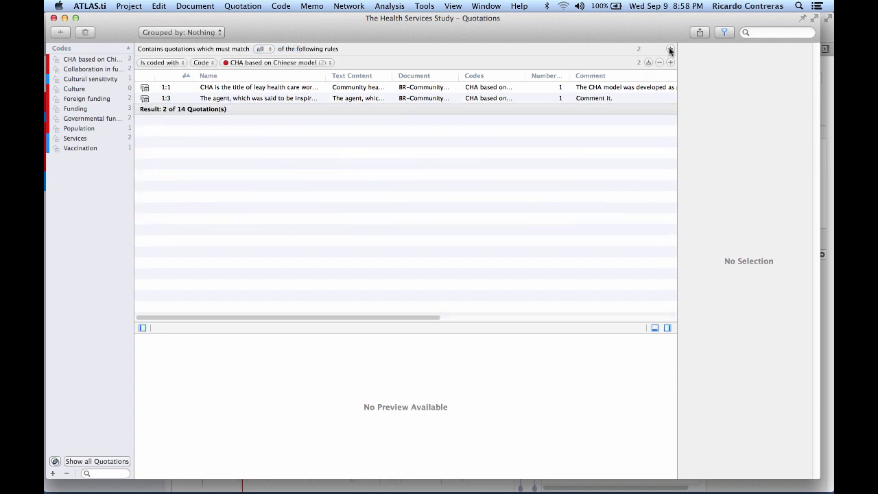
left_click(164, 62)
mouse_move(171, 8)
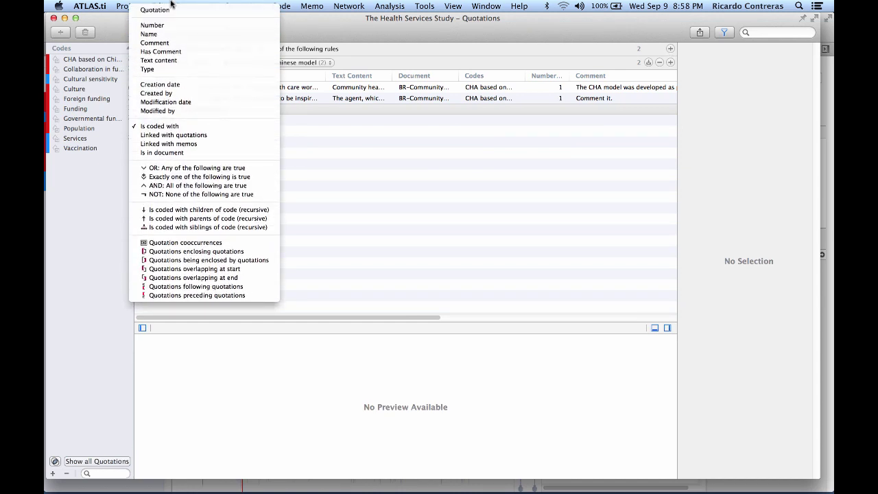
left_click(164, 51)
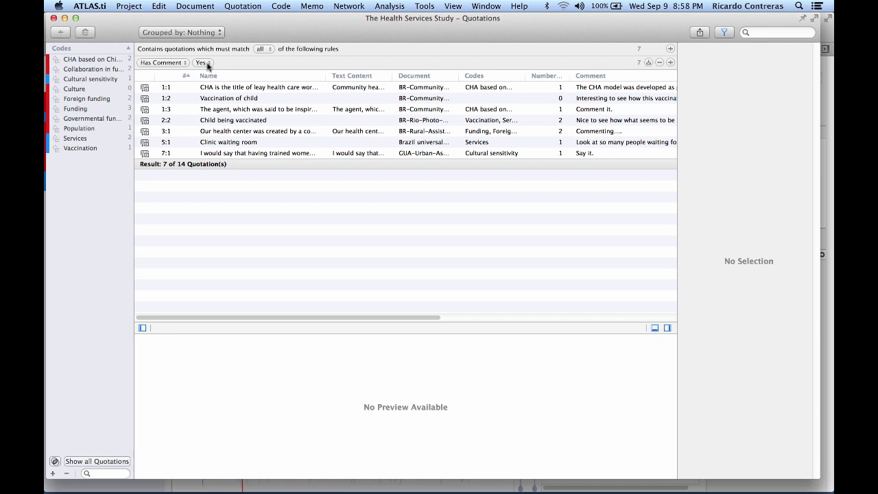
Switch the Has Comment rule to No to check the uncommented quotations, and set it back to Yes.
left_click(208, 66)
left_click(200, 71)
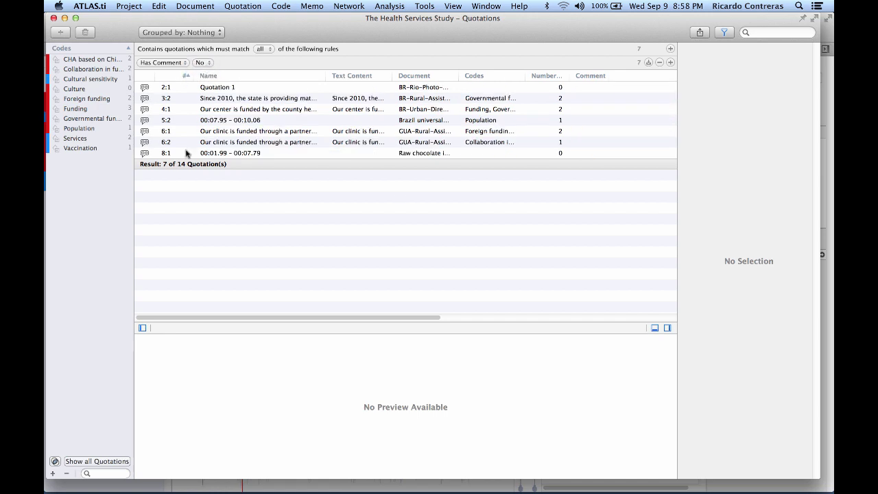
left_click(203, 62)
left_click(200, 54)
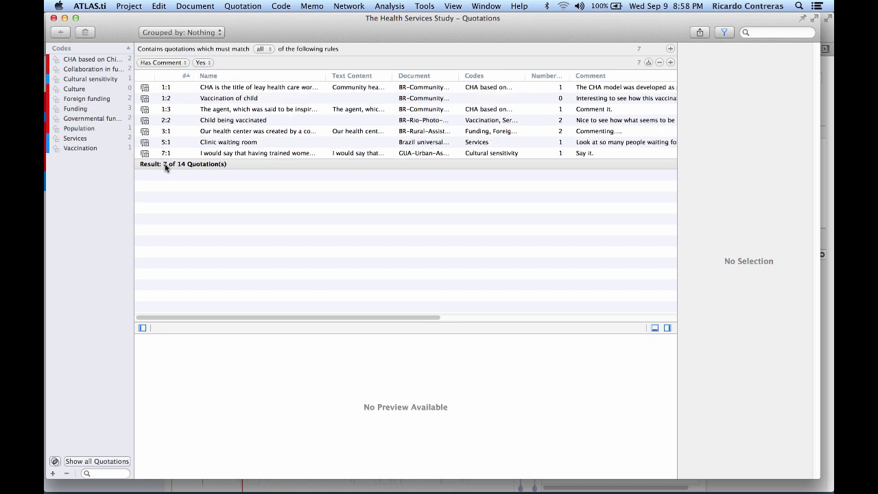
Change the rule to find quotations whose name contains "health".
left_click(180, 63)
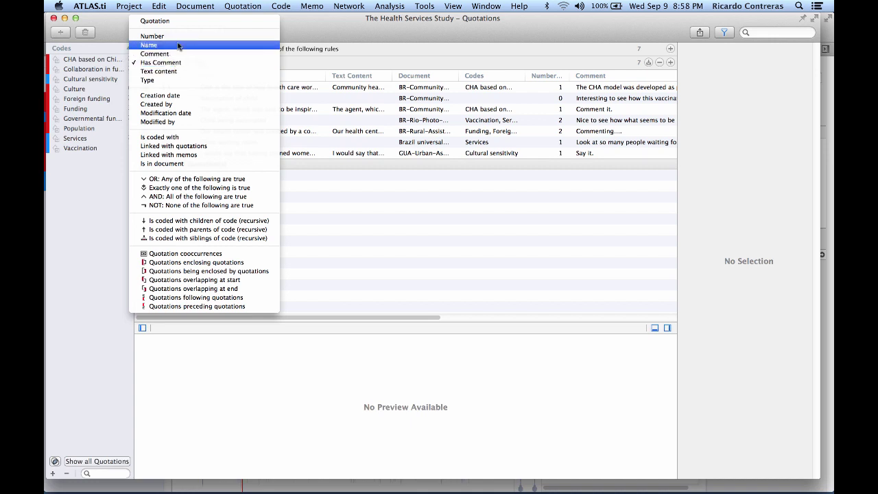
left_click(173, 45)
left_click(201, 64)
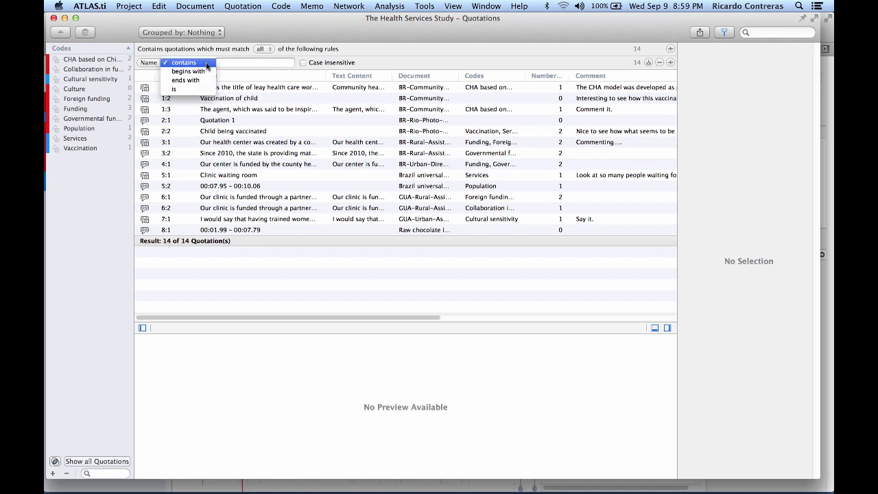
left_click(230, 65)
left_click(230, 63)
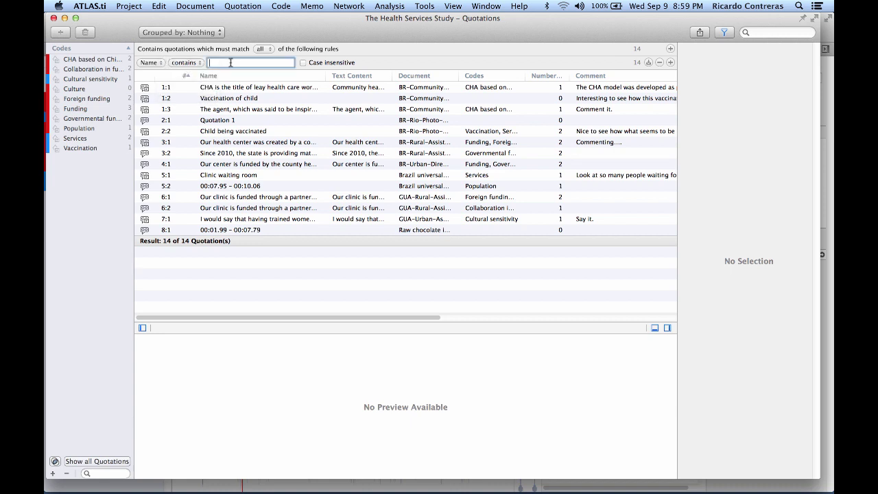
type("health")
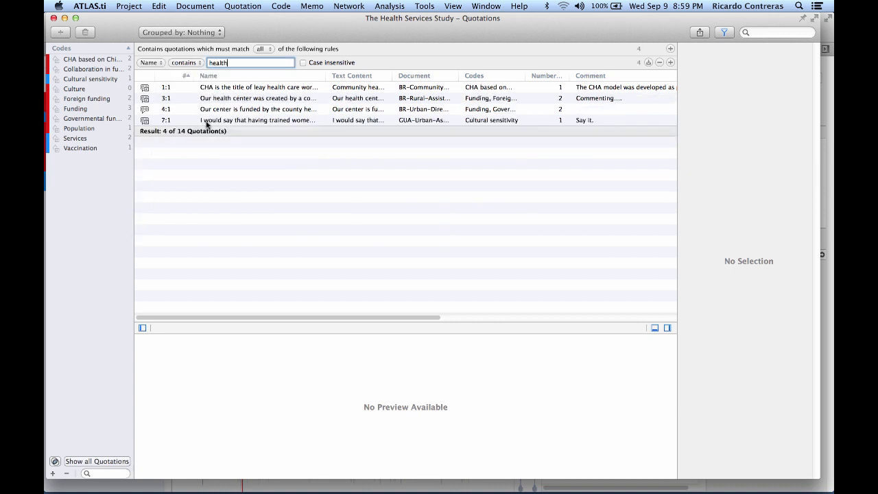
Replace the search word in the name rule with "community".
key("BackSpace")
key("BackSpace")
key("BackSpace")
key("BackSpace")
key("BackSpace")
key("BackSpace")
type("com")
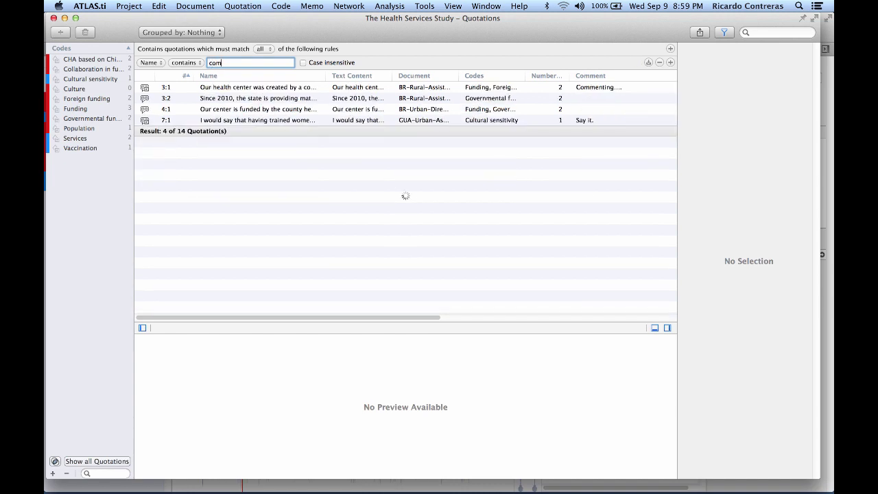
type("munity")
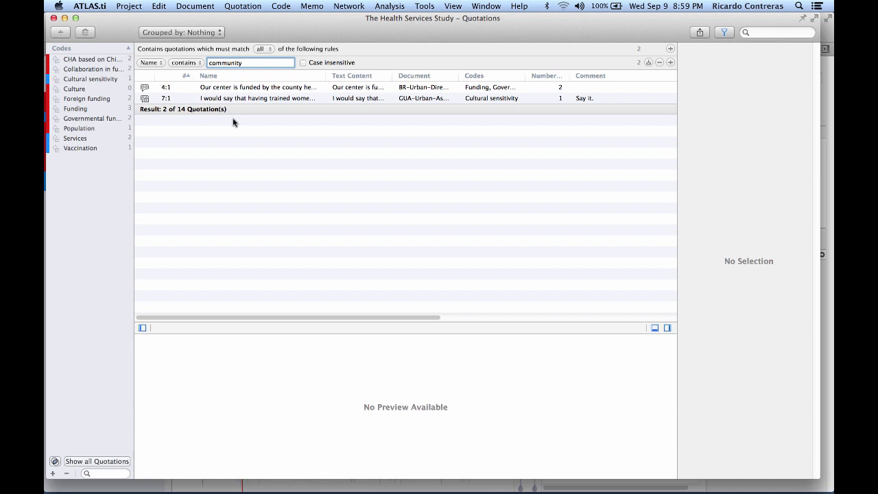
Restore "health" as the word the quotation name must contain.
key("BackSpace")
key("BackSpace")
key("BackSpace")
key("BackSpace")
key("BackSpace")
key("BackSpace")
key("BackSpace")
key("BackSpace")
key("BackSpace")
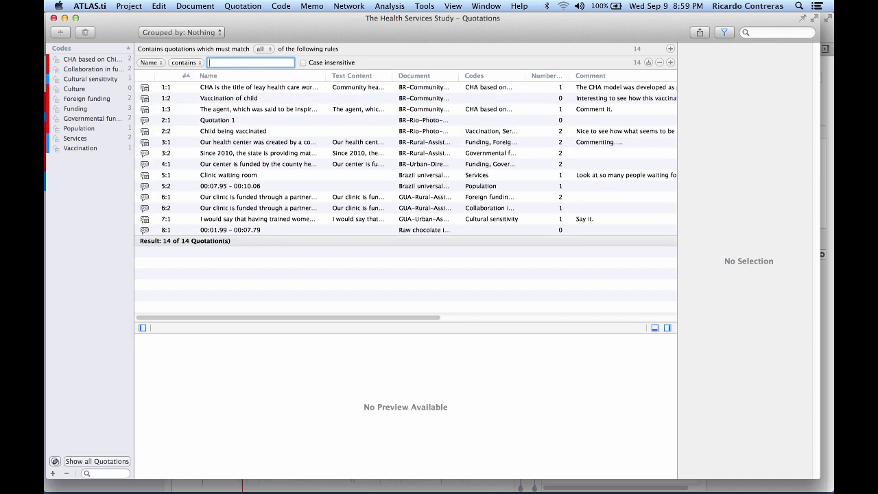
type("health")
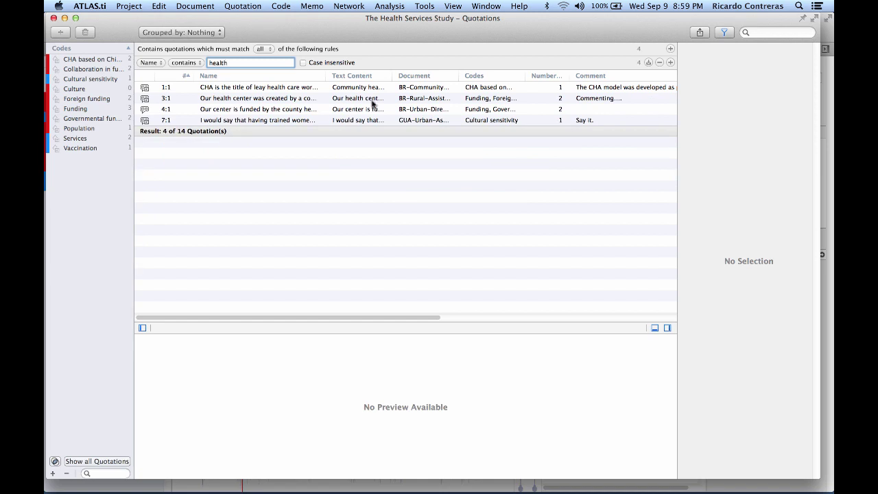
Add a second rule requiring the quotations to be coded with the code Funding.
left_click(671, 62)
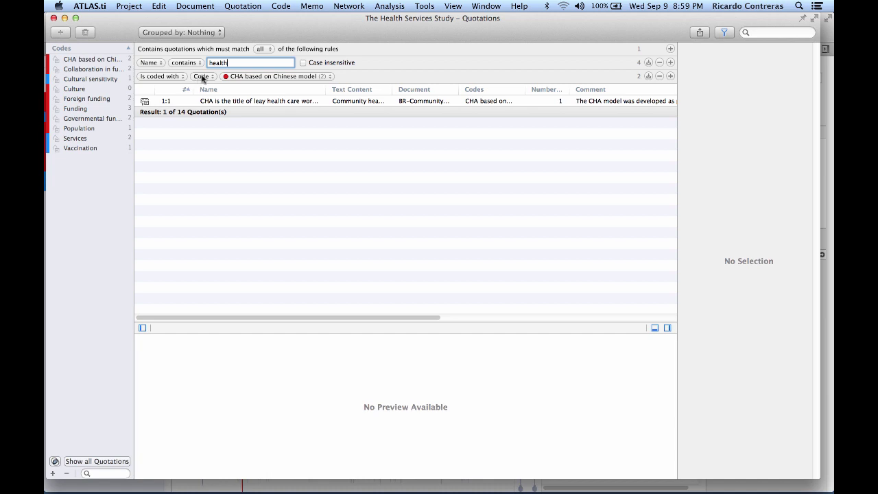
left_click(250, 76)
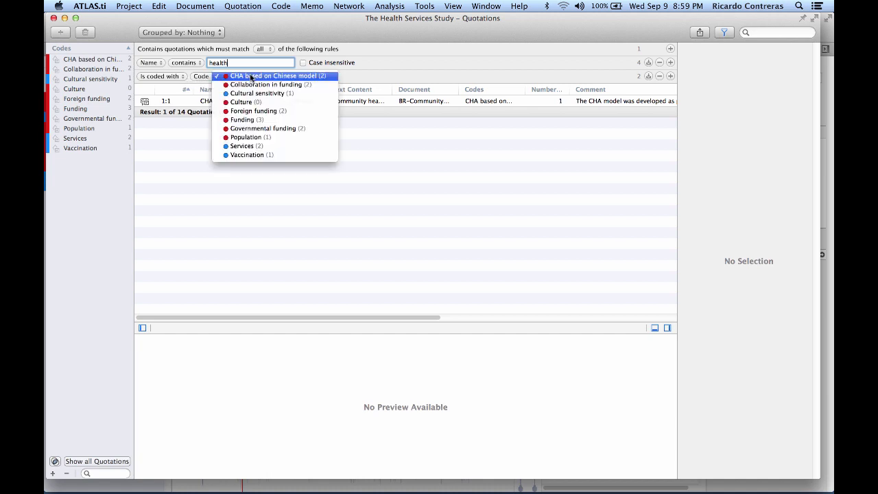
left_click(246, 120)
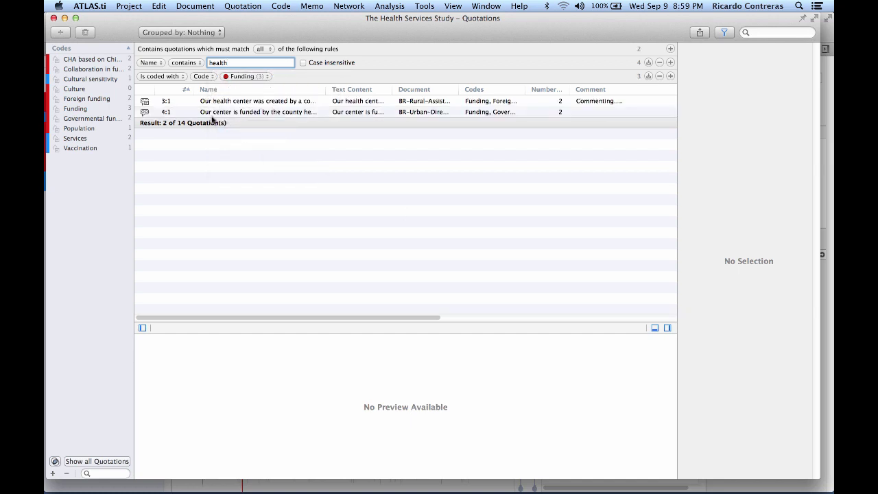
Remove both the code rule and the name rule, and close the Quotation Manager.
left_click(659, 77)
left_click(660, 62)
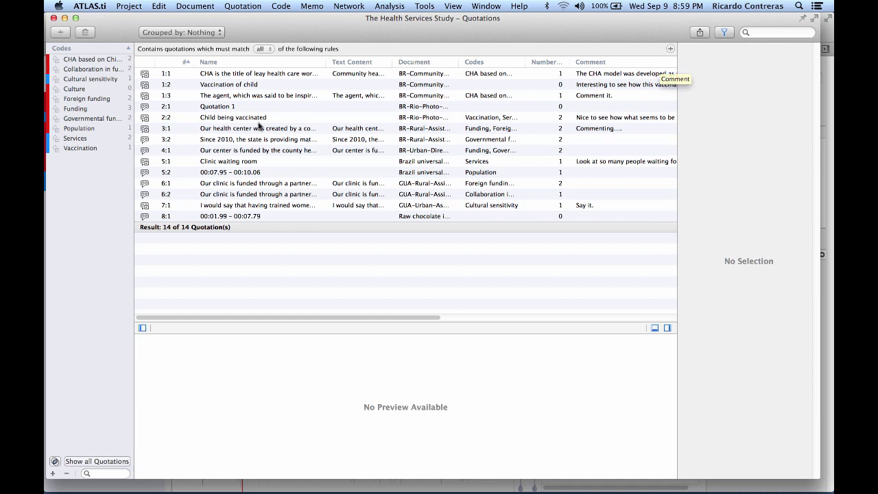
left_click(54, 19)
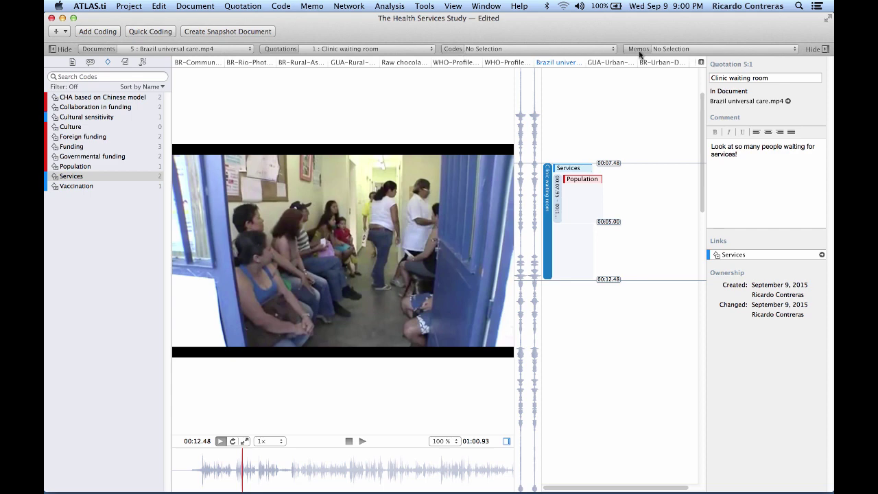
Open the Document Manager and display its filter rules.
left_click(100, 49)
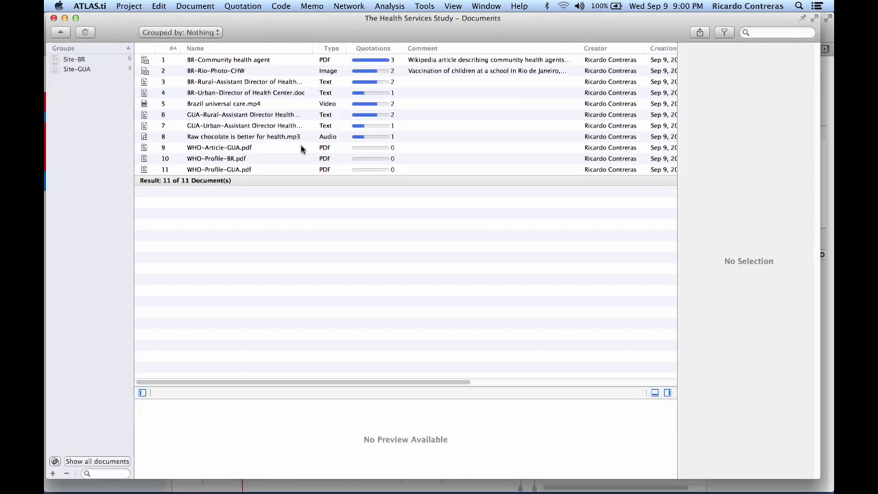
left_click(217, 33)
left_click(261, 31)
left_click(724, 33)
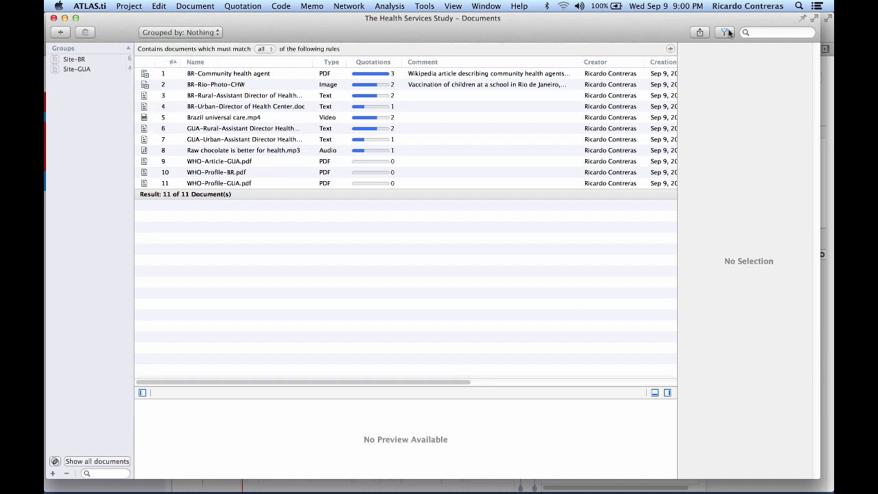
Review the criteria available for filtering documents with a trial rule, and remove it before closing the Document Manager.
left_click(670, 49)
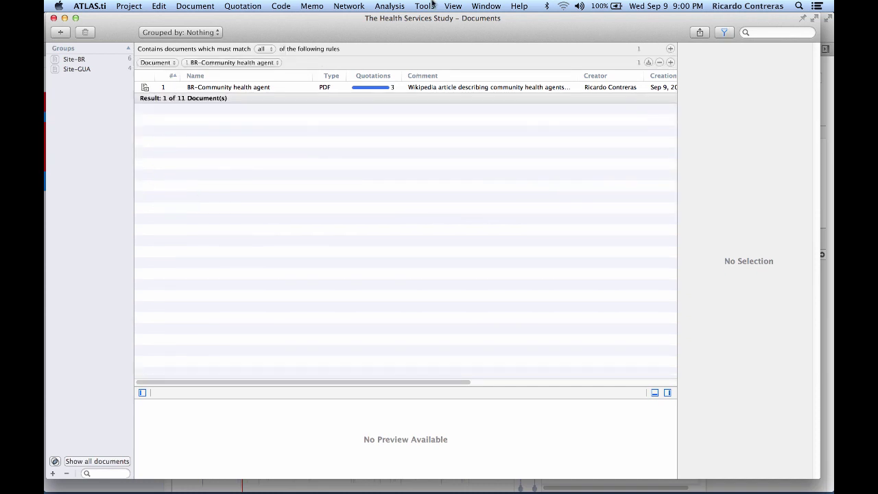
left_click(164, 63)
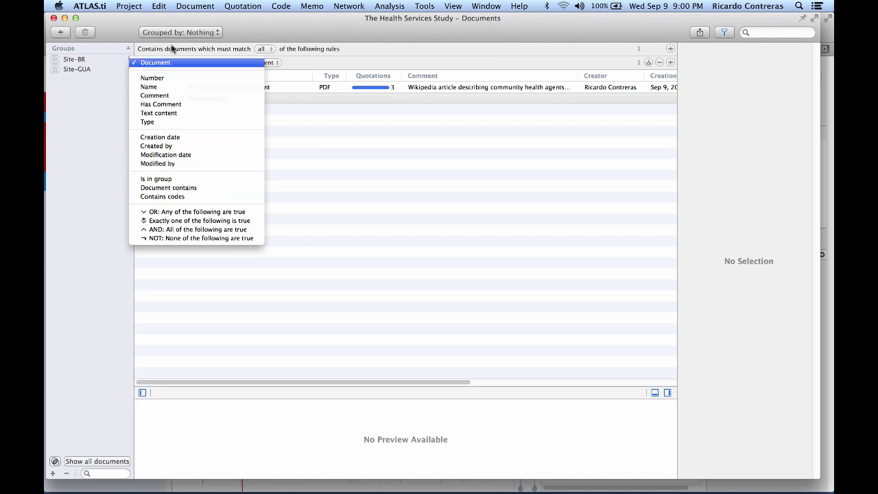
left_click(326, 181)
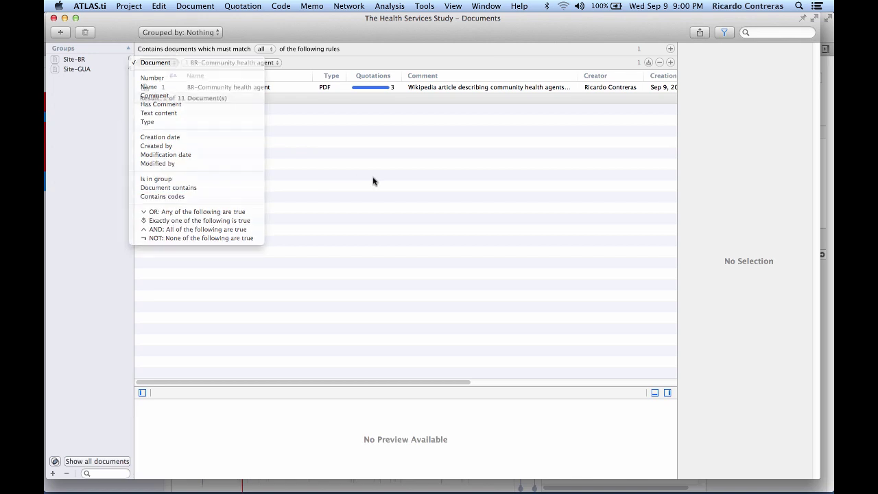
left_click(659, 61)
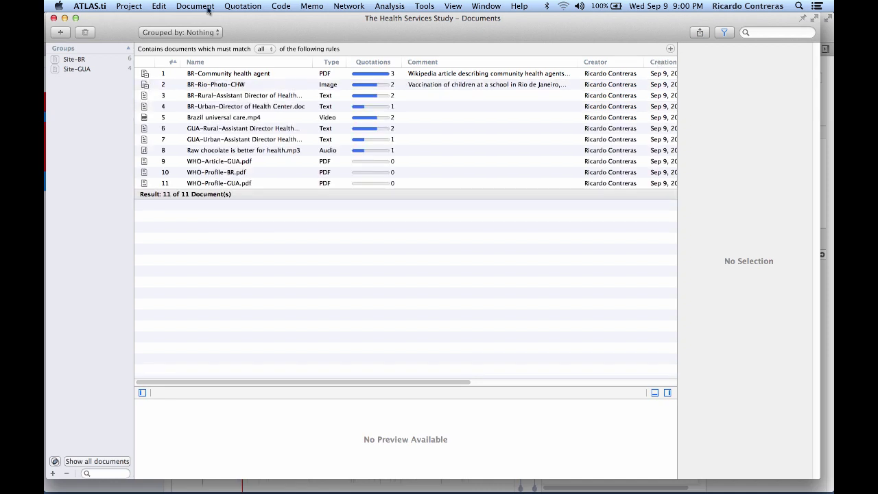
left_click(54, 17)
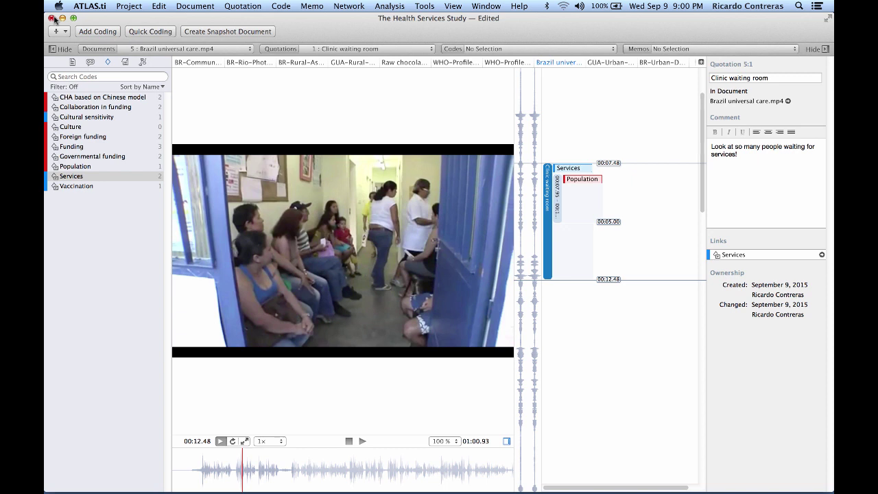
Create a new memo and name it "Research diary".
left_click(66, 33)
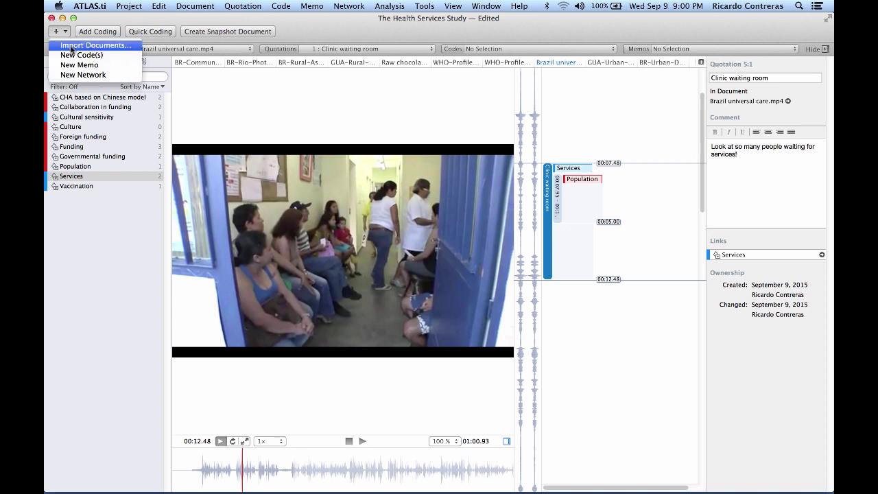
left_click(79, 65)
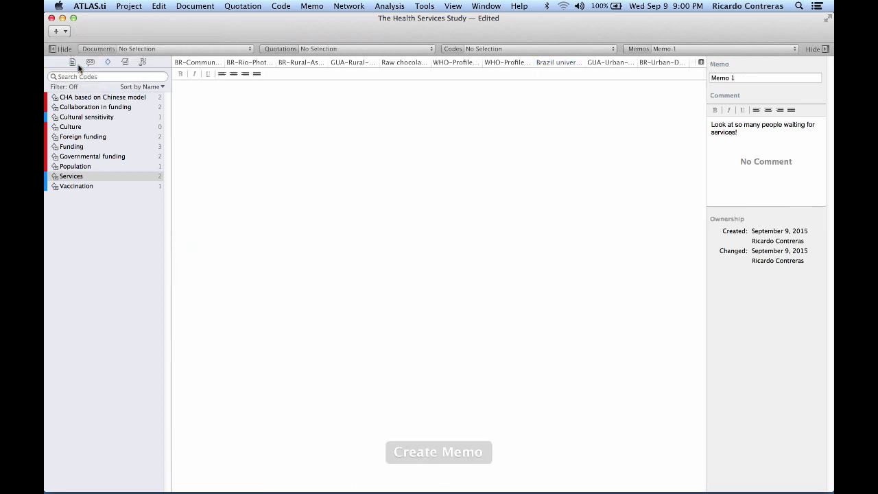
left_click(736, 78)
type("Rese")
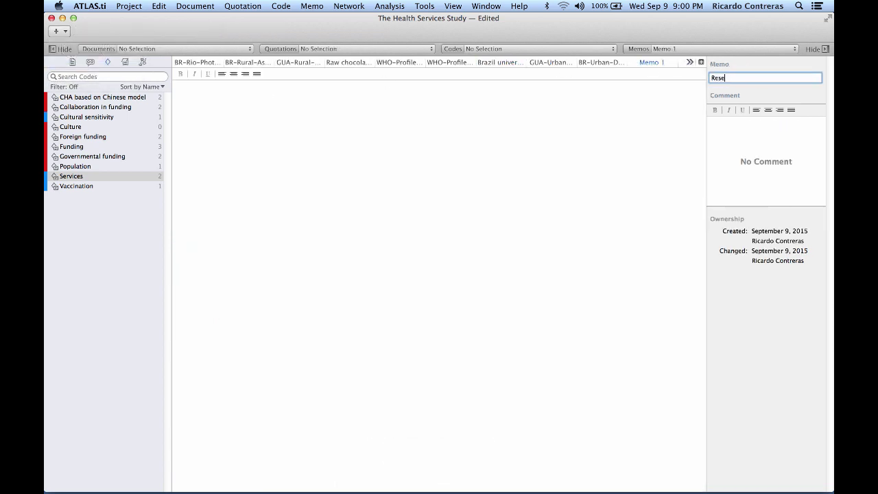
type("arch diafry")
key("Return")
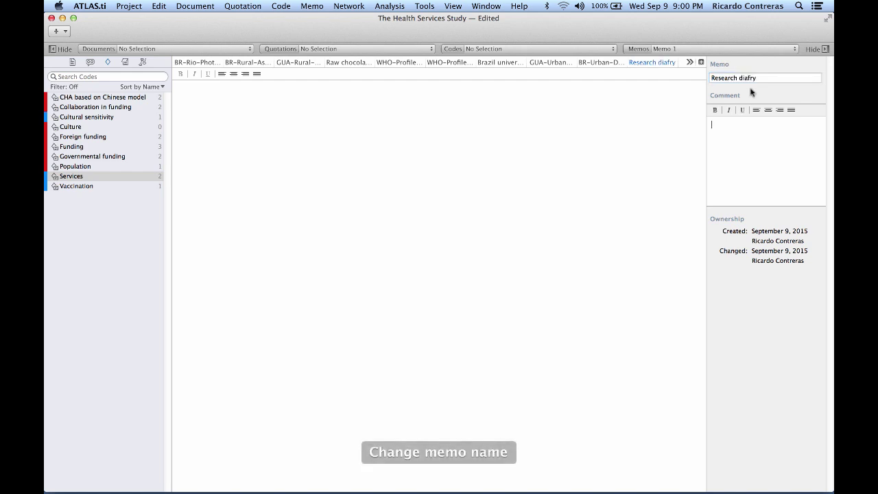
left_click(773, 76)
key("BackSpace")
key("BackSpace")
key("BackSpace")
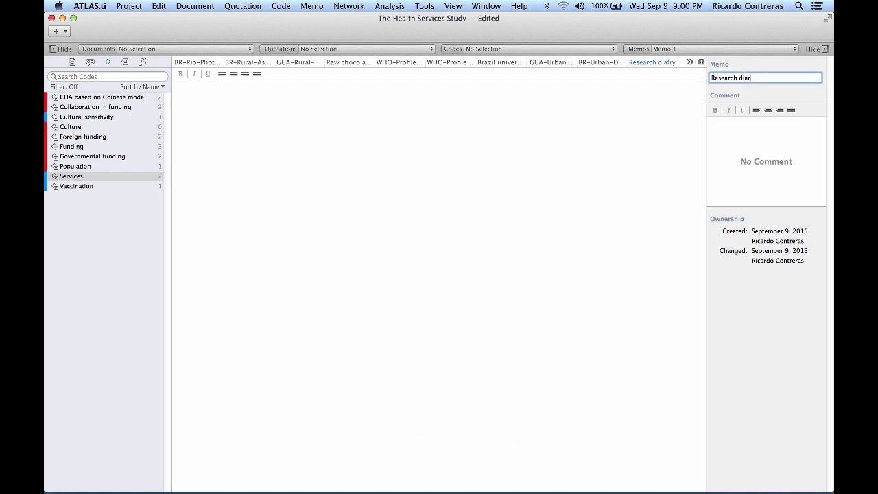
type("ry")
key("Tab")
Enter the memo comment "Here is where I will reflect upon the process of analysis with ATLAS.ti".
type("Here i")
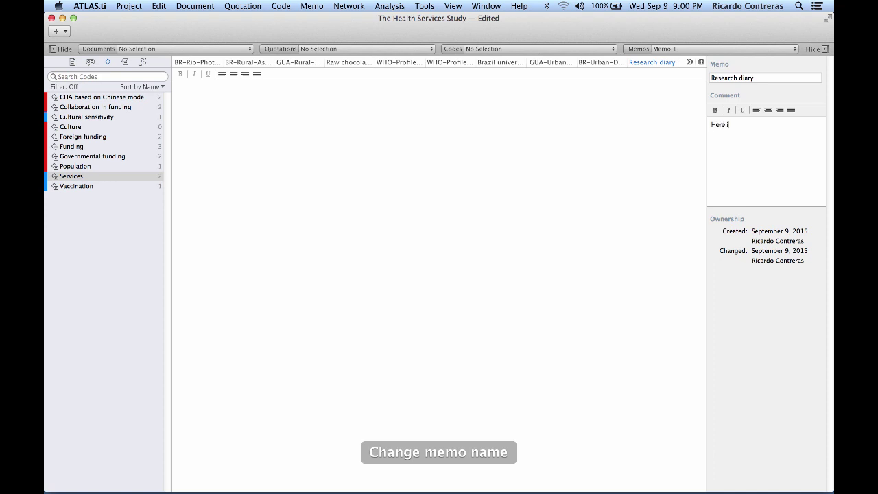
type("s where I will")
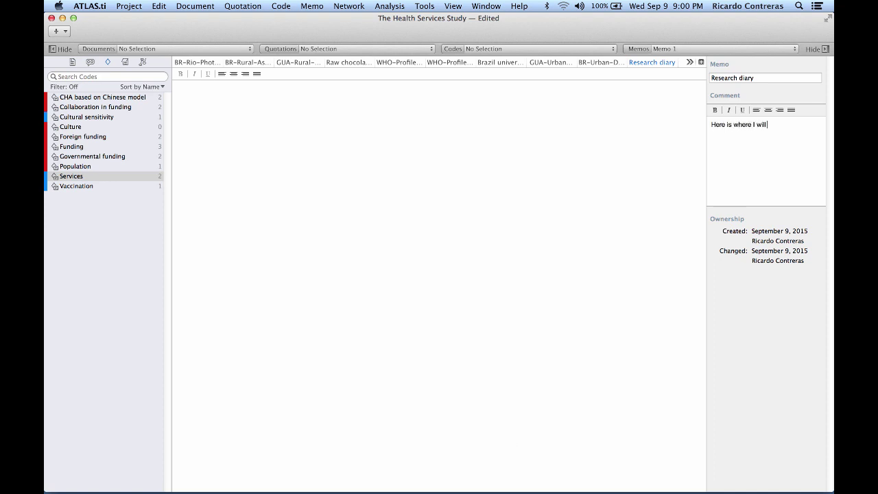
type(" de")
key("BackSpace")
key("BackSpace")
type("reflect upon the por")
key("BackSpace")
key("BackSpace")
type("rocess of analysis with ATAS")
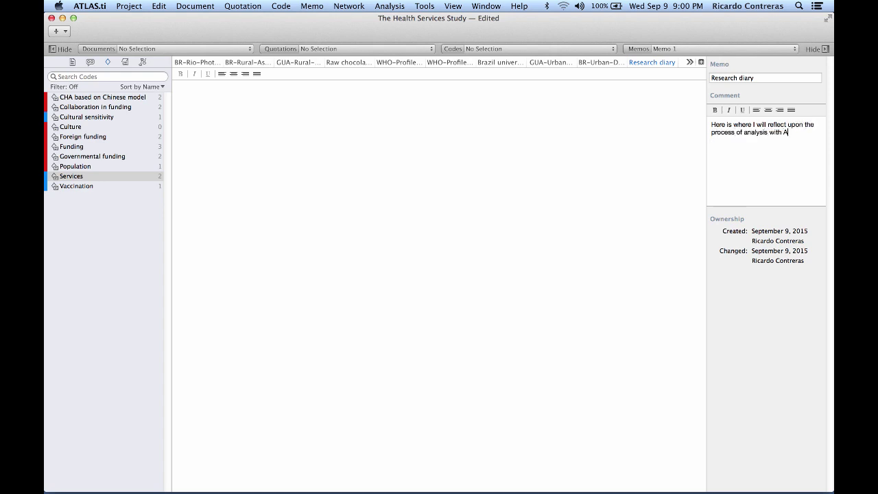
key("BackSpace")
key("BackSpace")
type("LAs")
Write the memo text "Today I started by creating a set of free quotations, renaming them and commenting them. This allowed me to introduce myself to the data.....".
type("Today I started by creat")
type("ing a s")
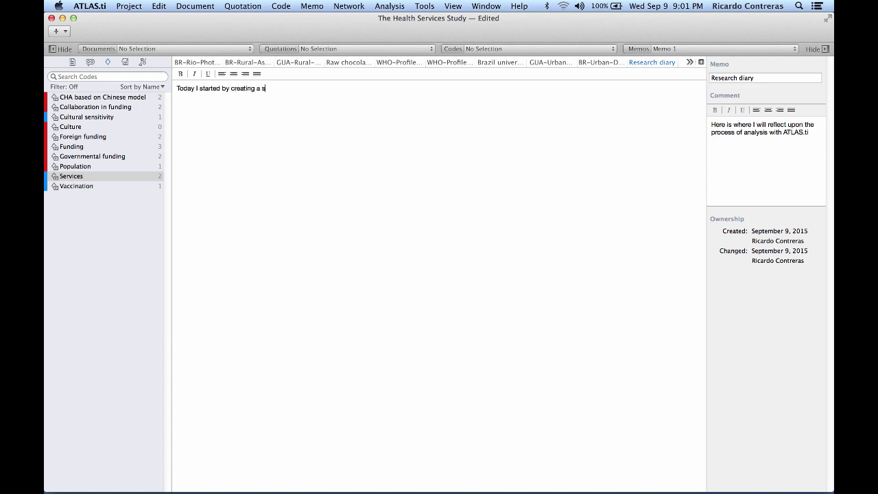
type("et of free quotations, renaming them and comme")
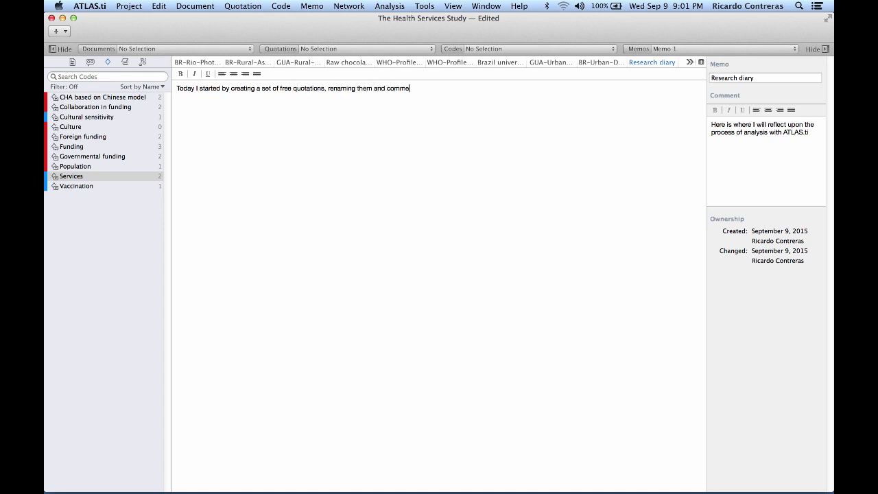
type("nting them.  This allowed me to introduce mye")
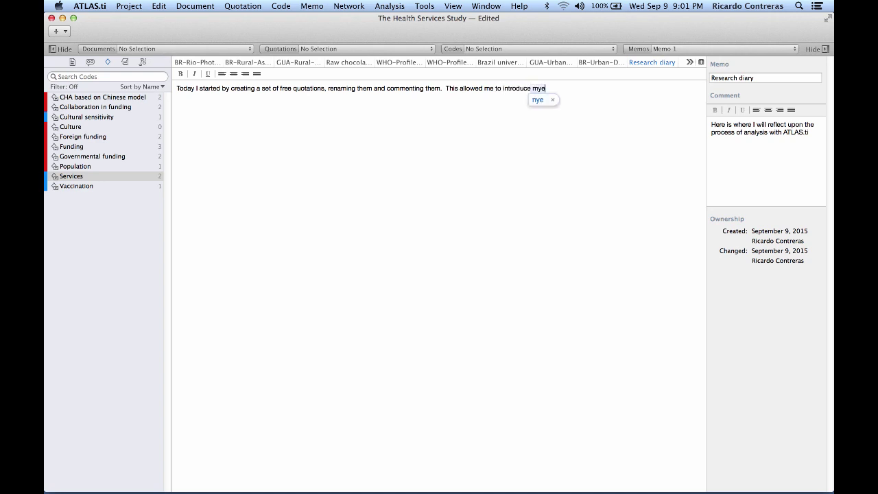
key("BackSpace")
type("self to the data.....")
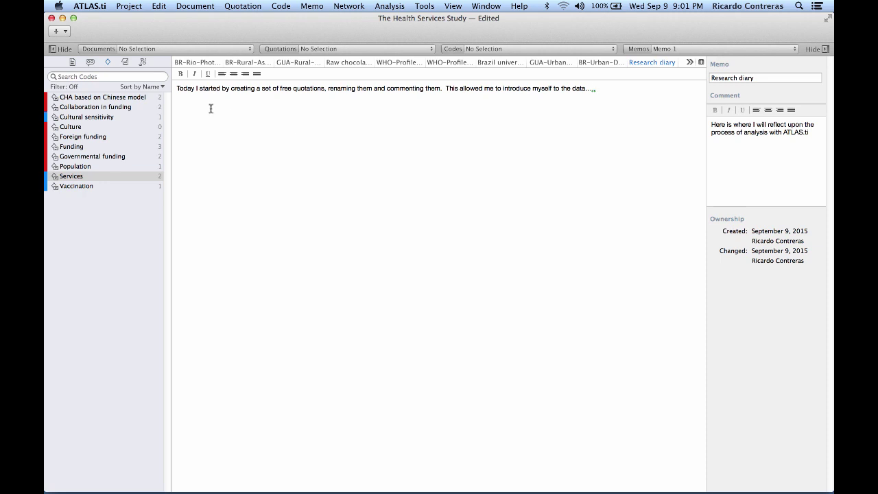
Link the Research diary memo to quotation 1:3, "The agent, which was said to be inspired...", in the BR-Community health agent document.
left_click(126, 62)
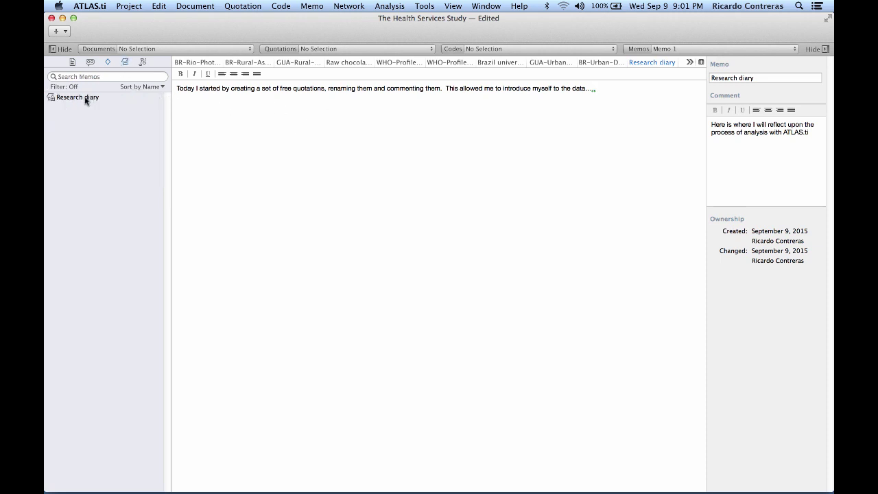
left_click(72, 63)
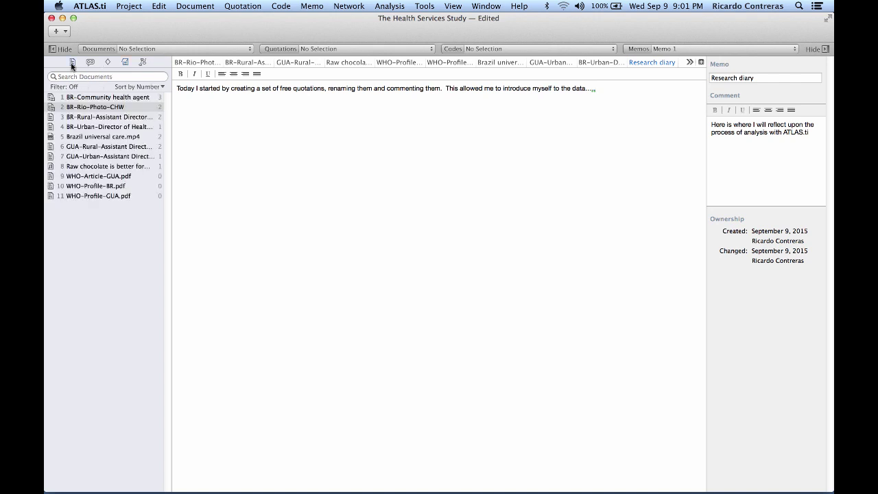
left_click(97, 101)
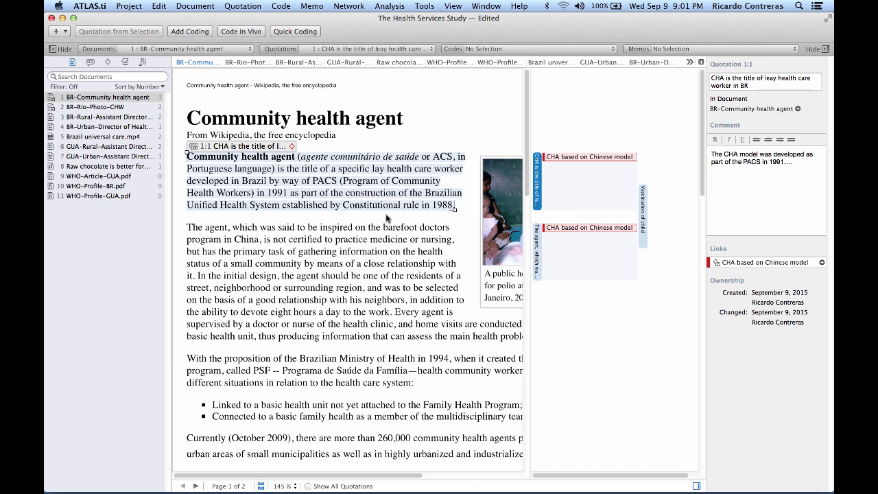
left_click(126, 62)
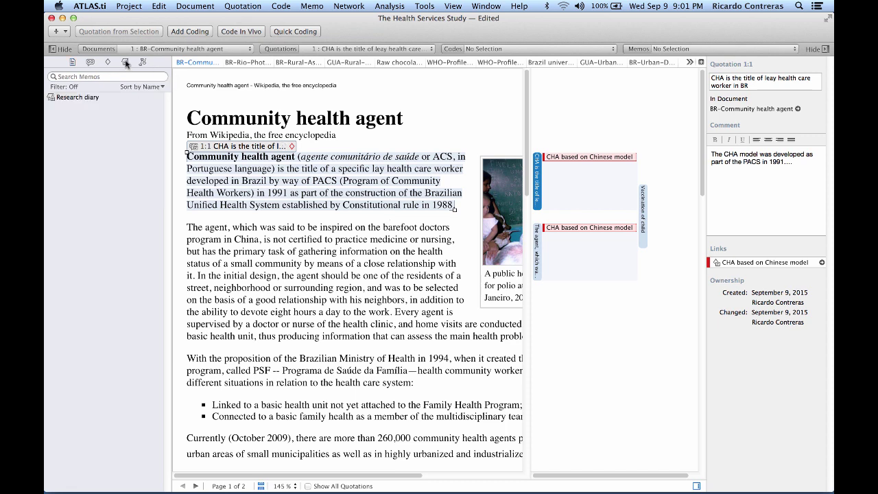
left_click(545, 251)
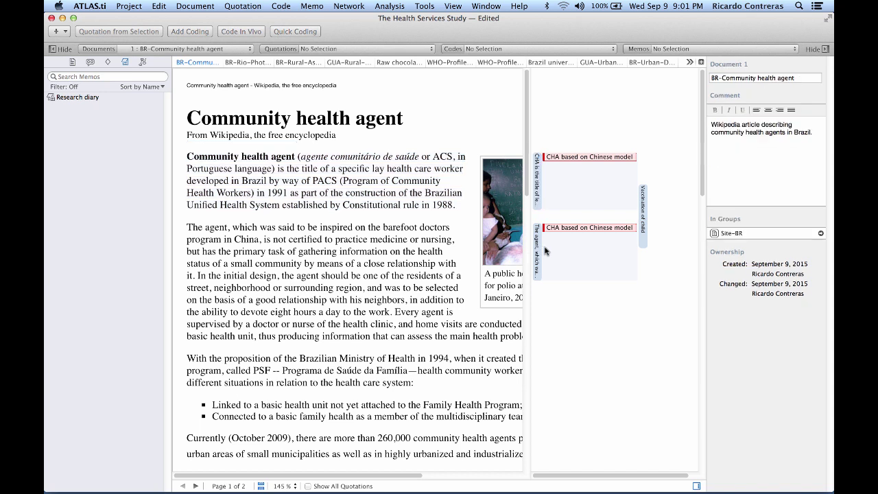
left_click(538, 251)
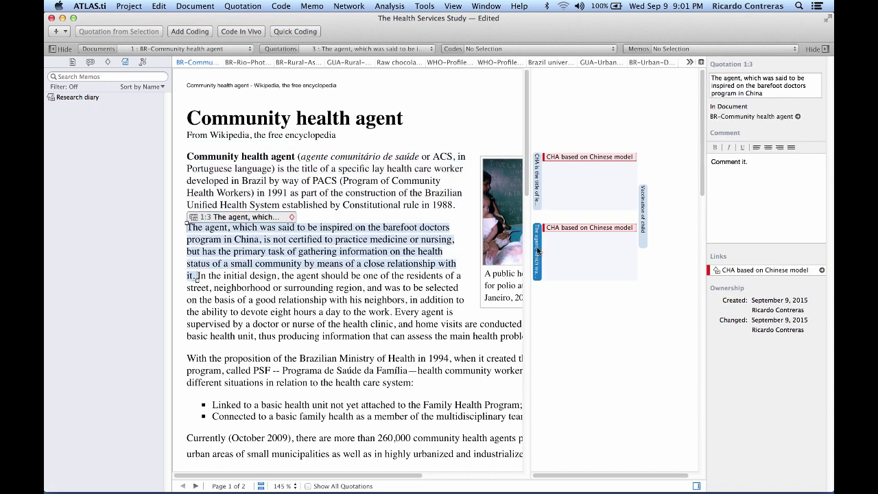
left_click(59, 99)
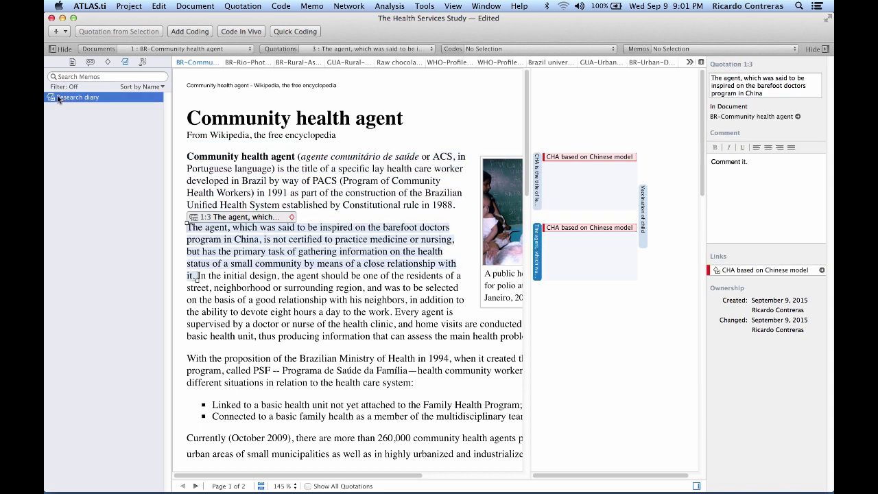
left_click_drag(59, 98, 292, 241)
left_click(578, 240)
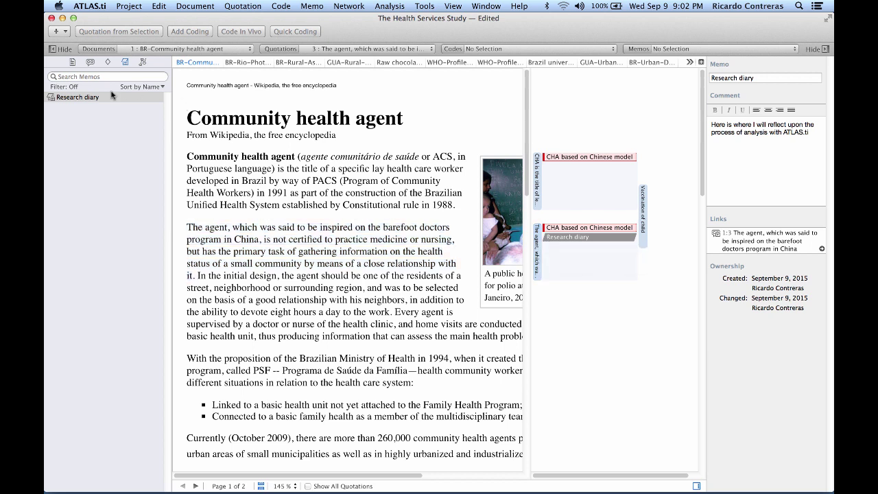
Link the Research diary memo to quotation 2:1 in the BR-Rio-Photo-CHW image and display the memo's links.
left_click(89, 62)
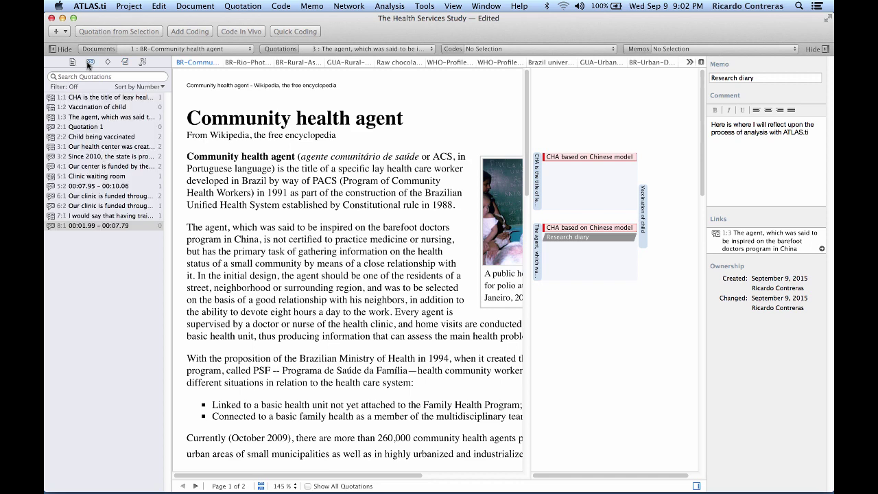
left_click(92, 126)
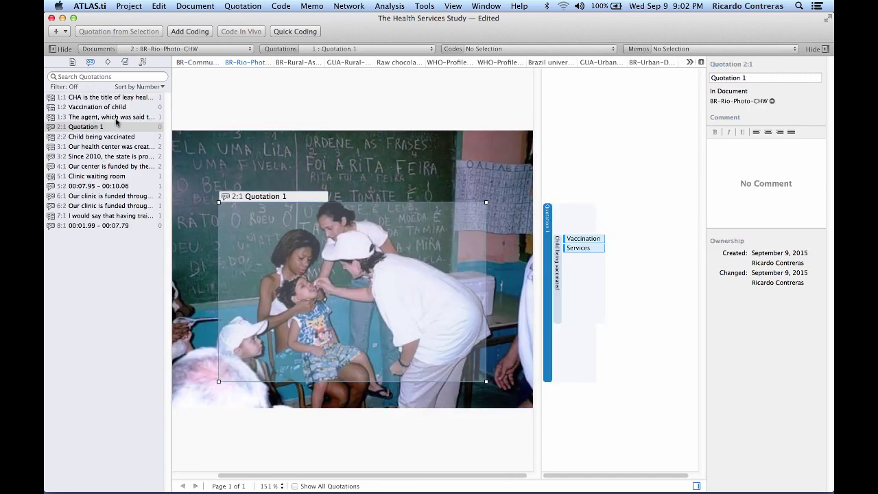
left_click(126, 63)
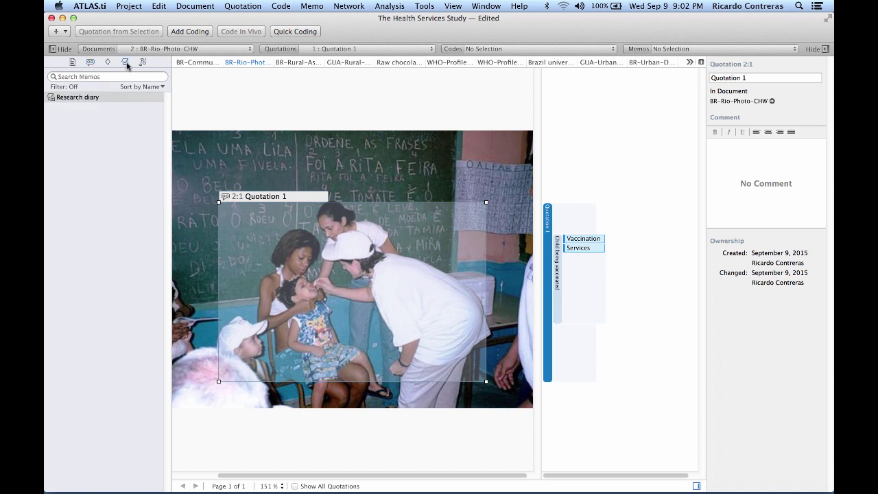
left_click(90, 100)
left_click_drag(89, 100, 306, 250)
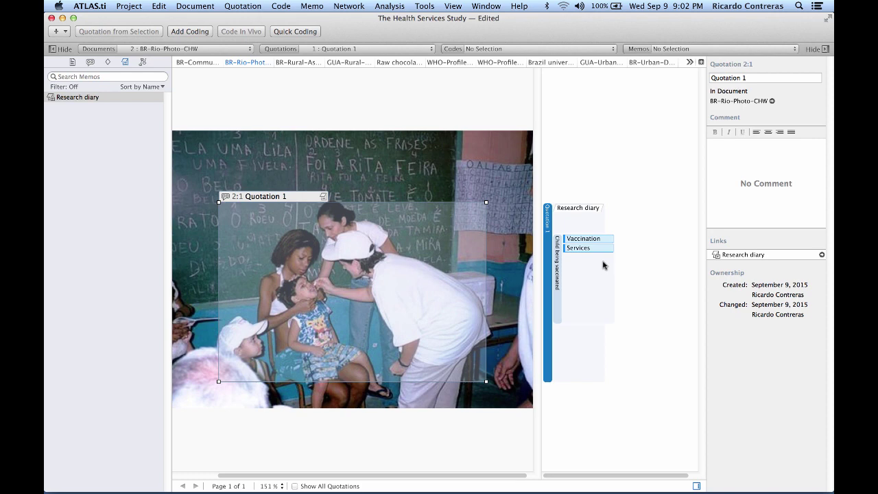
left_click(576, 211)
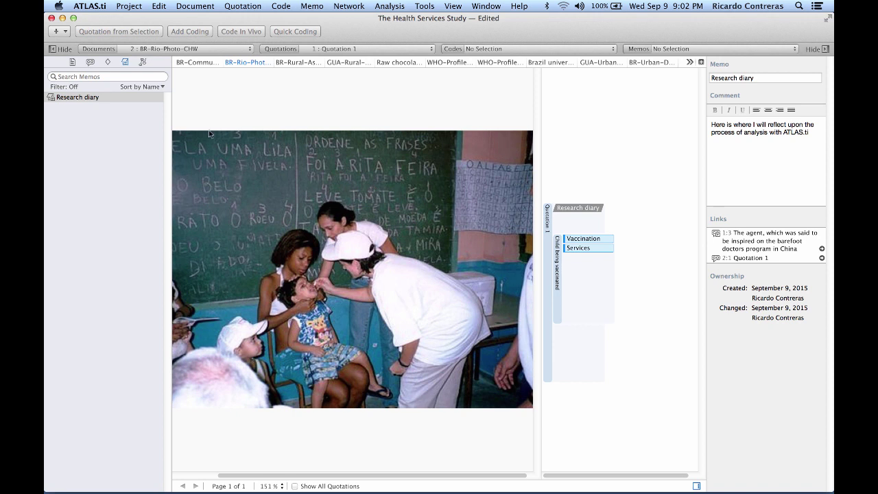
Create a new network and name it "Initial visualization".
left_click(59, 31)
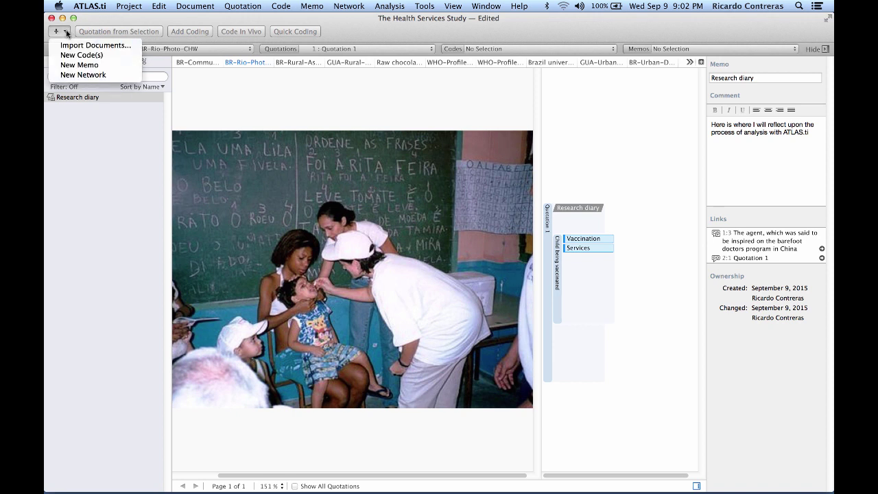
left_click(82, 74)
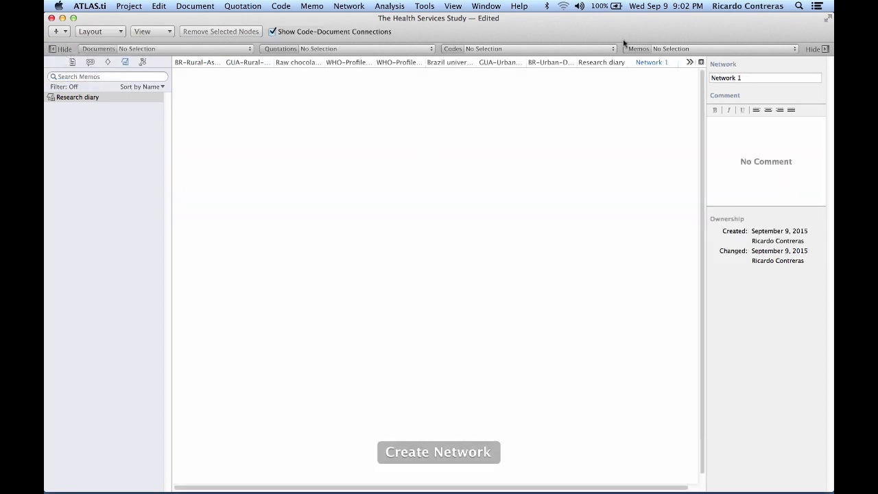
left_click(747, 78)
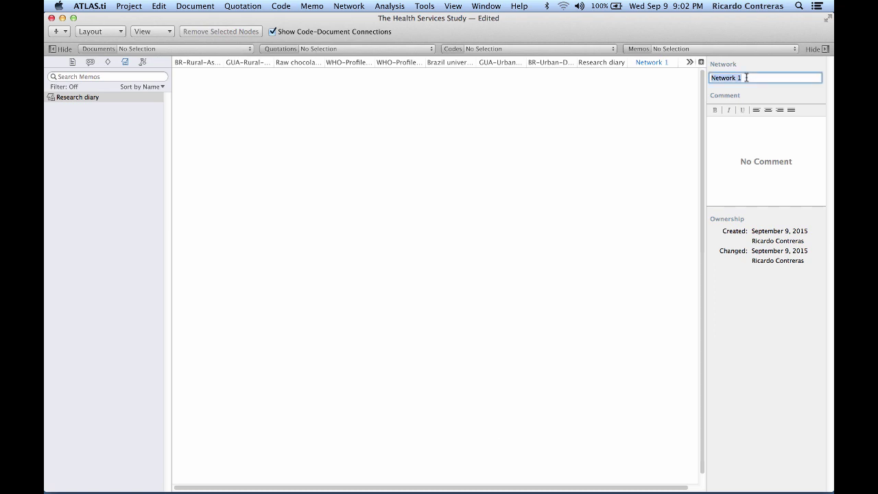
type("Initial visualiztion")
key("BackSpace")
key("BackSpace")
key("BackSpace")
key("BackSpace")
type("ation")
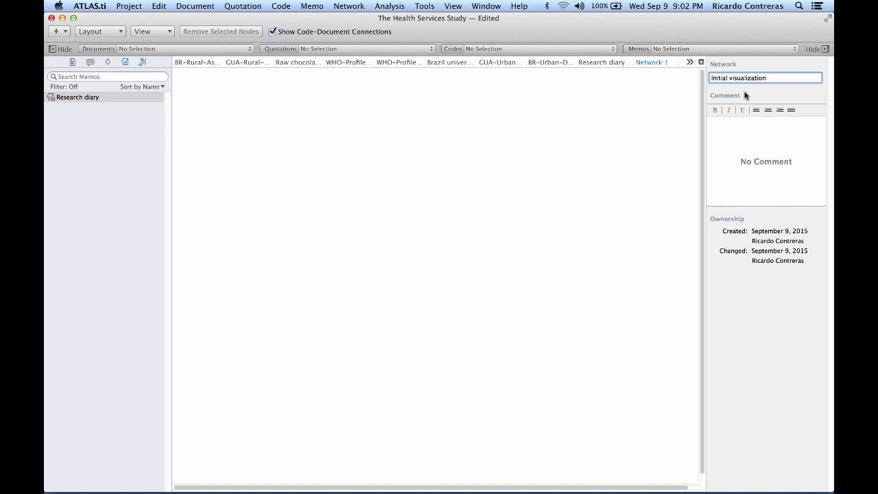
Enter the comment "What you mean by that." for the Initial visualization network.
left_click(738, 129)
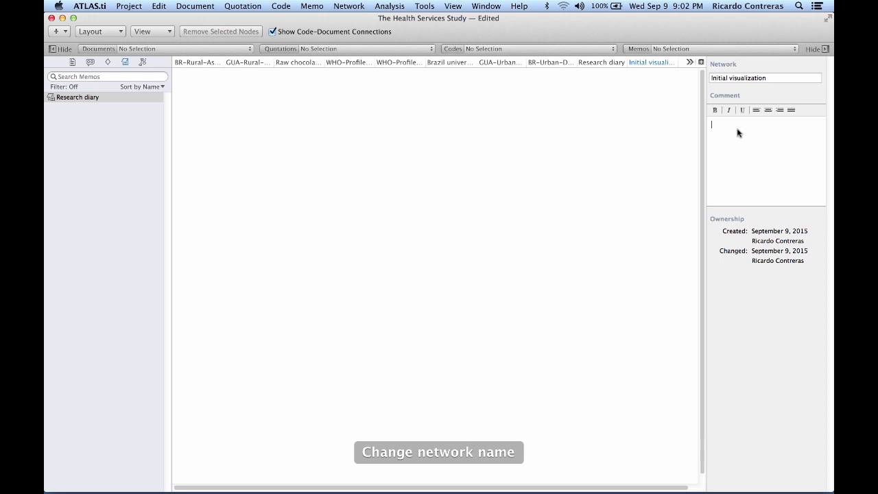
type("What yOu")
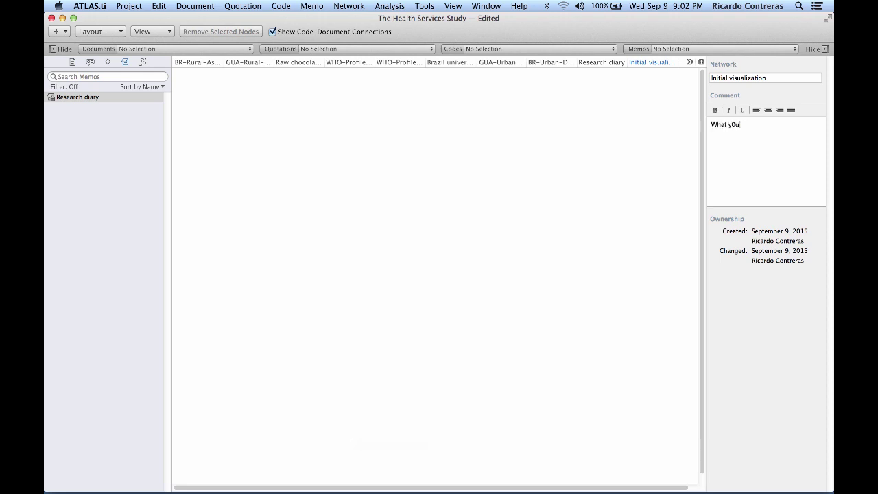
key("BackSpace")
key("BackSpace")
type("ou mean by that.")
Add the BR-Community health agent document to the network as a node and import its codes as neighbors.
left_click(73, 63)
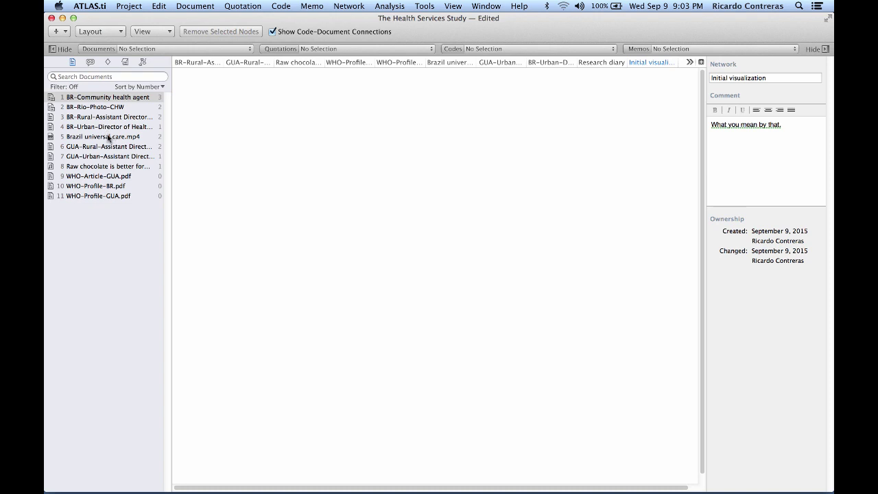
left_click(106, 98)
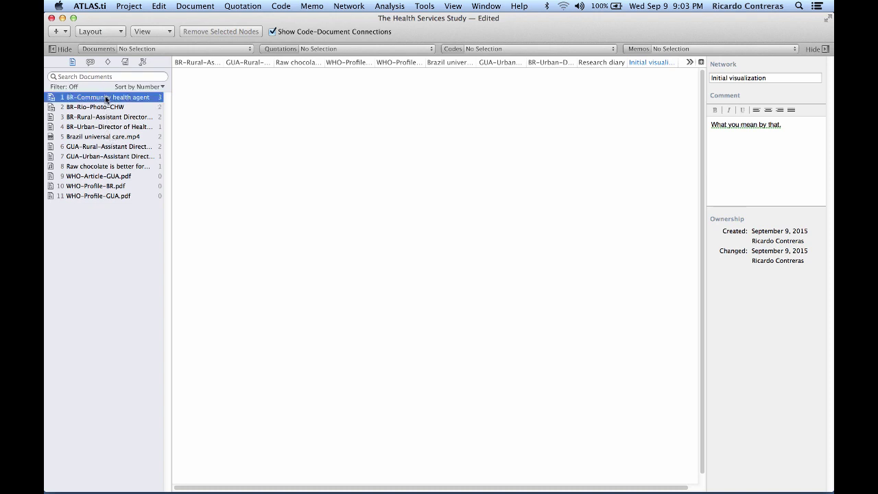
mouse_move(107, 98)
left_mouse_down()
mouse_move(275, 100)
mouse_move(388, 176)
mouse_move(414, 180)
mouse_move(416, 213)
mouse_move(412, 157)
left_mouse_up()
right_click(412, 158)
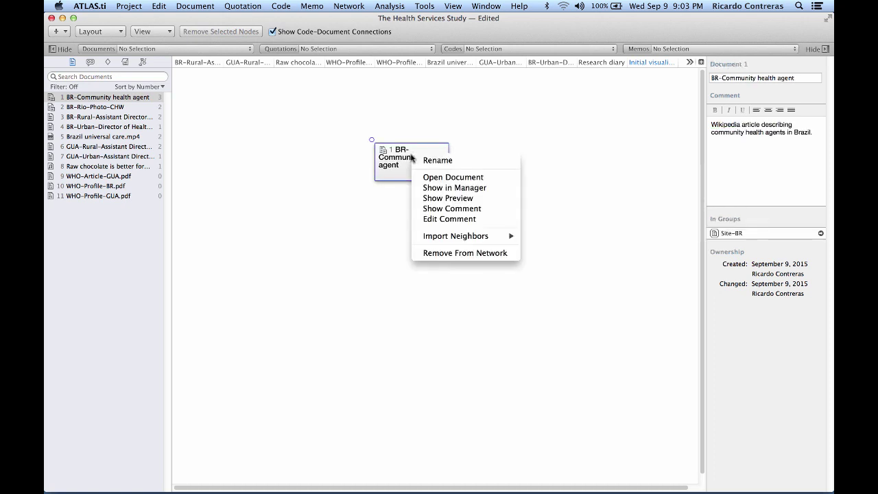
mouse_move(439, 236)
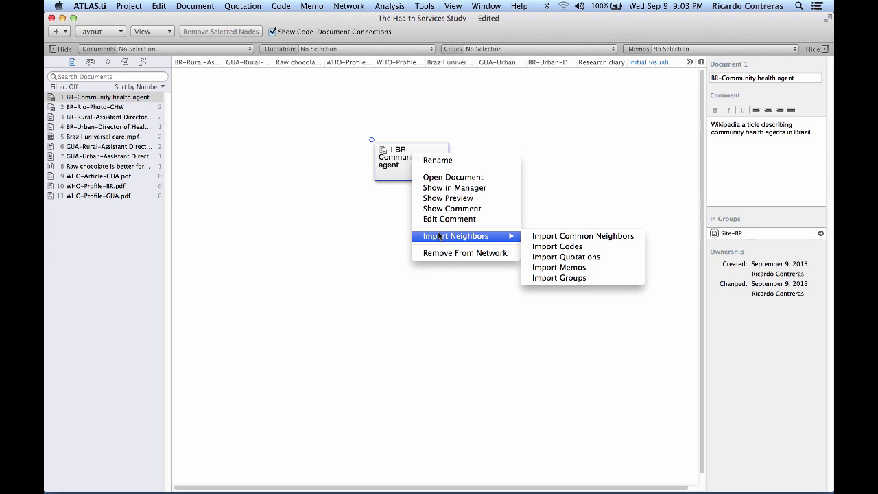
left_click(561, 246)
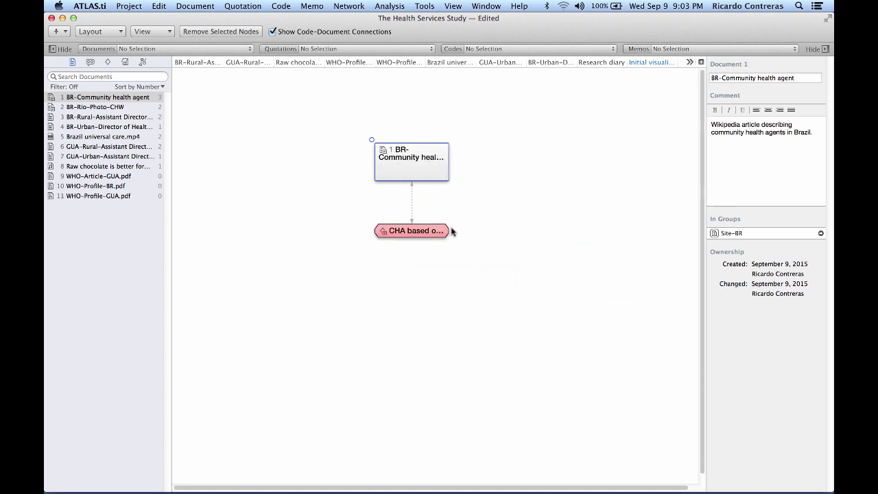
Line up the document node above its code node and enlarge the code node to fit its full name.
mouse_move(421, 172)
left_mouse_down()
mouse_move(463, 181)
mouse_move(412, 157)
mouse_move(419, 170)
left_mouse_up()
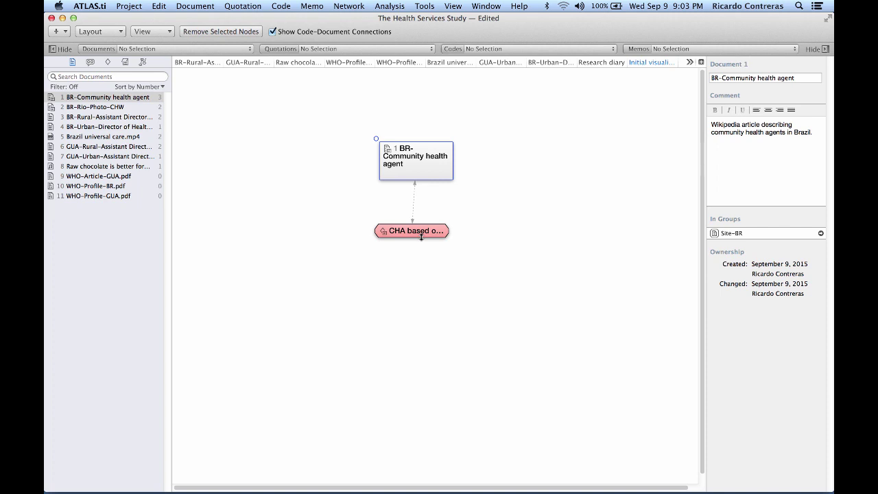
mouse_move(422, 237)
left_mouse_down()
mouse_move(423, 247)
mouse_move(362, 227)
mouse_move(323, 230)
mouse_move(416, 237)
left_mouse_up()
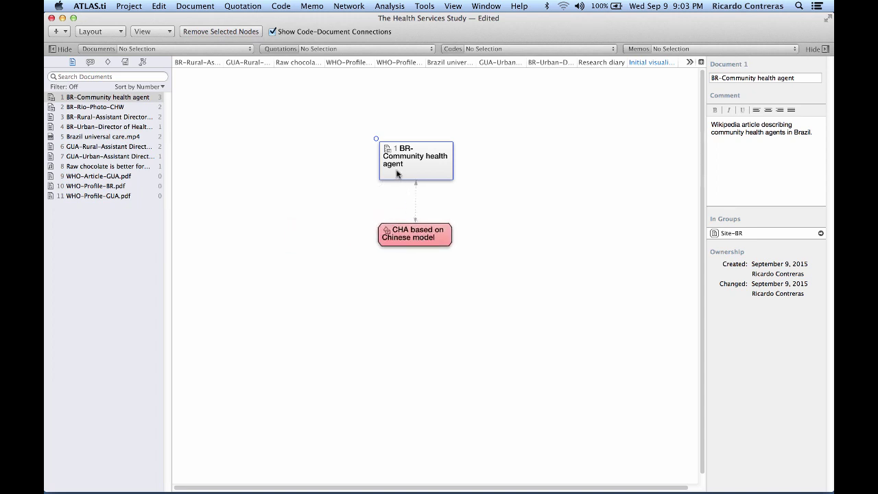
left_click_drag(396, 175, 393, 175)
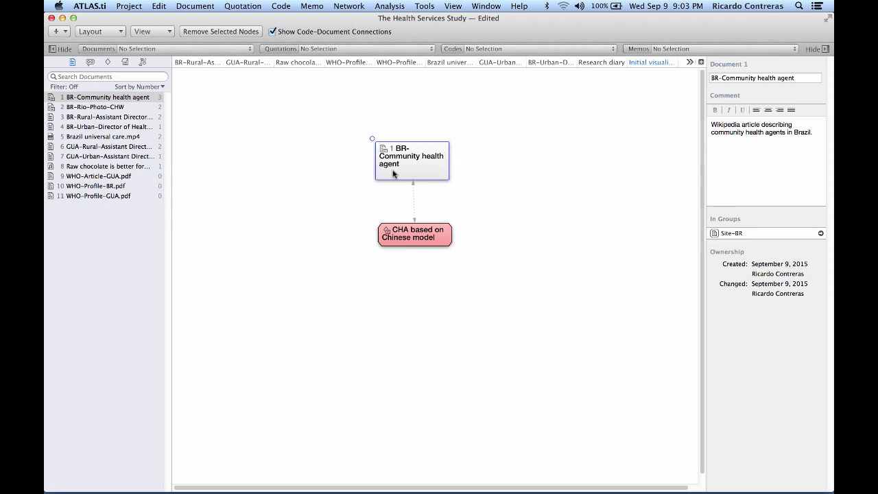
Import the BR-Community health agent document's quotations into the network as neighbors, and select the "CHA based on Chinese model" code node.
right_click(394, 174)
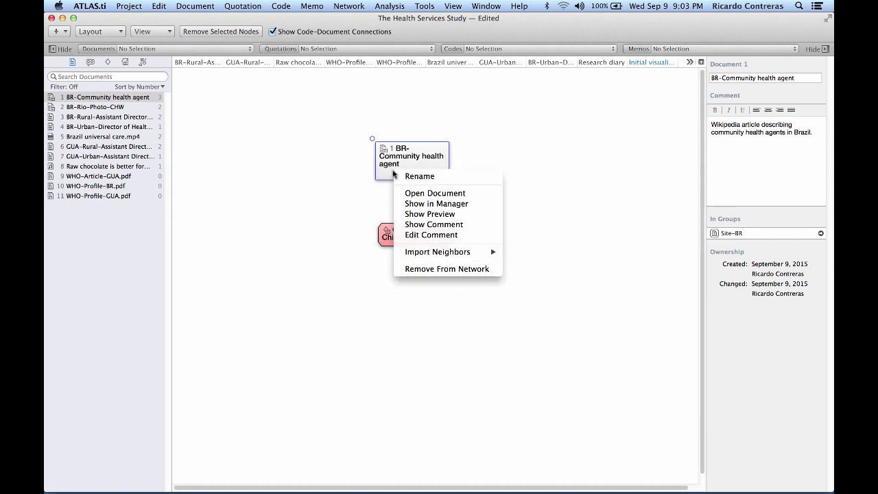
mouse_move(446, 252)
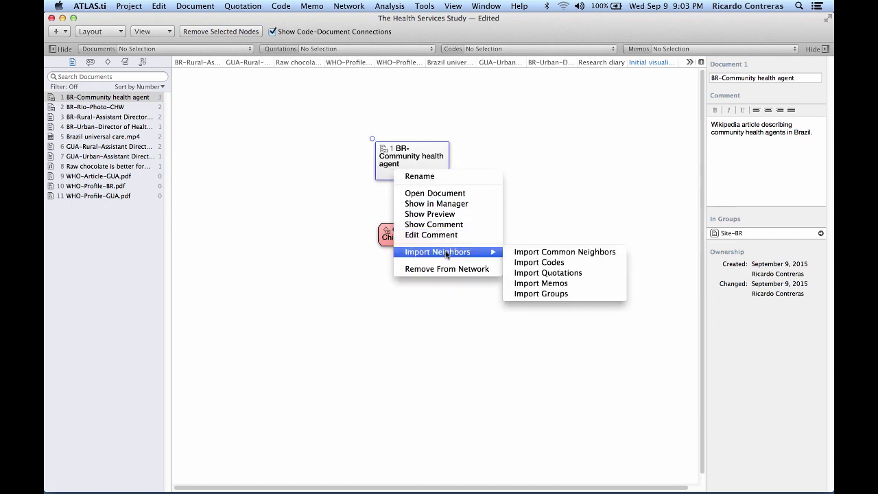
left_click(547, 273)
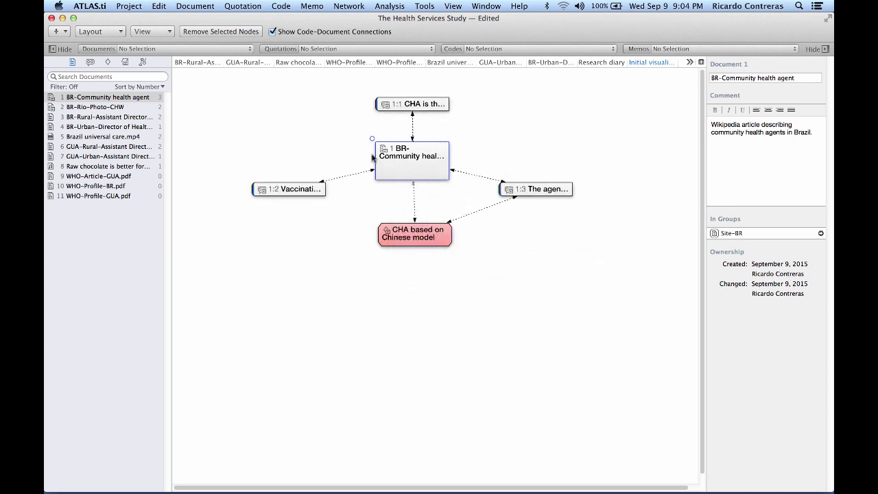
left_click(421, 237)
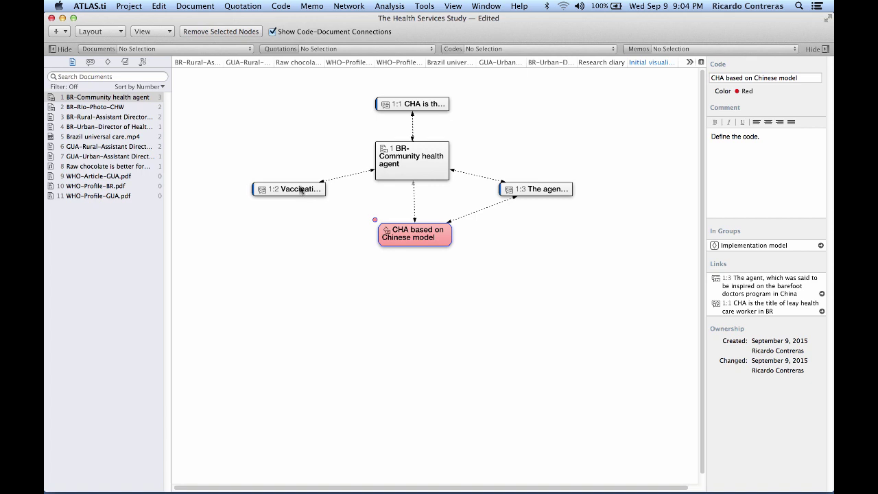
Show quotation previews in the network and move the Vaccination of child and BR-Community health agent nodes down to make room.
left_click(169, 34)
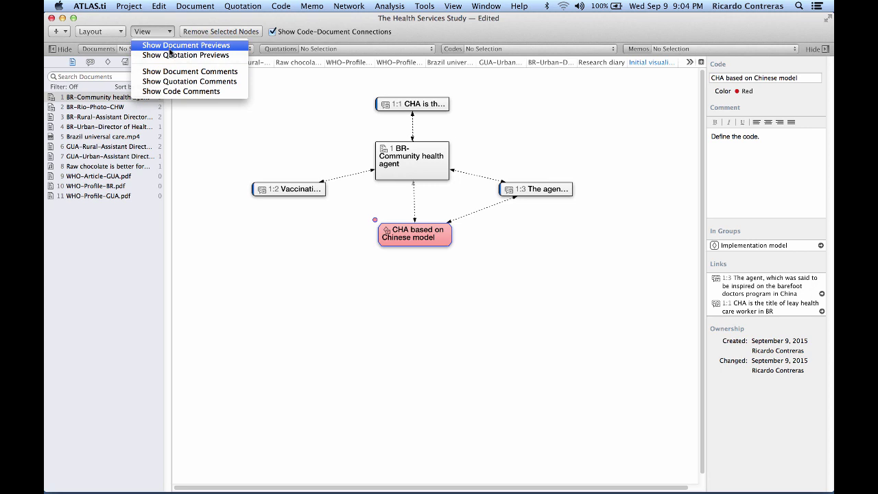
left_click(172, 55)
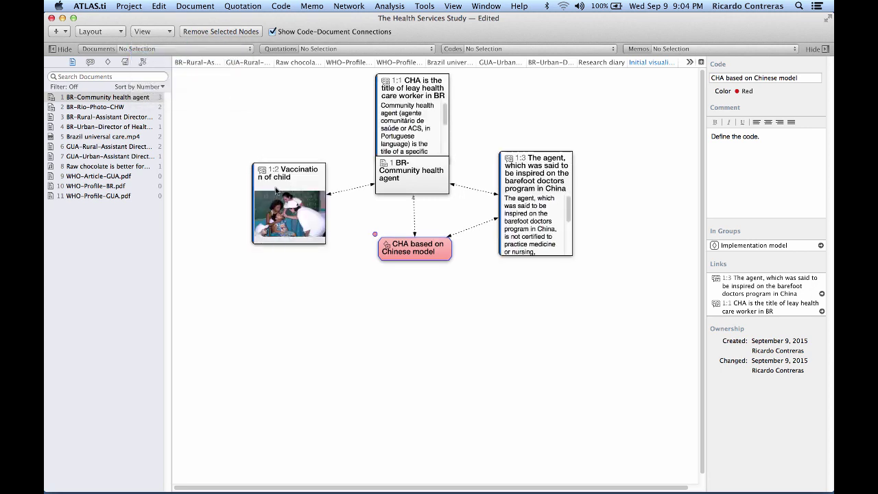
left_click_drag(277, 191, 269, 210)
left_click_drag(413, 178, 413, 194)
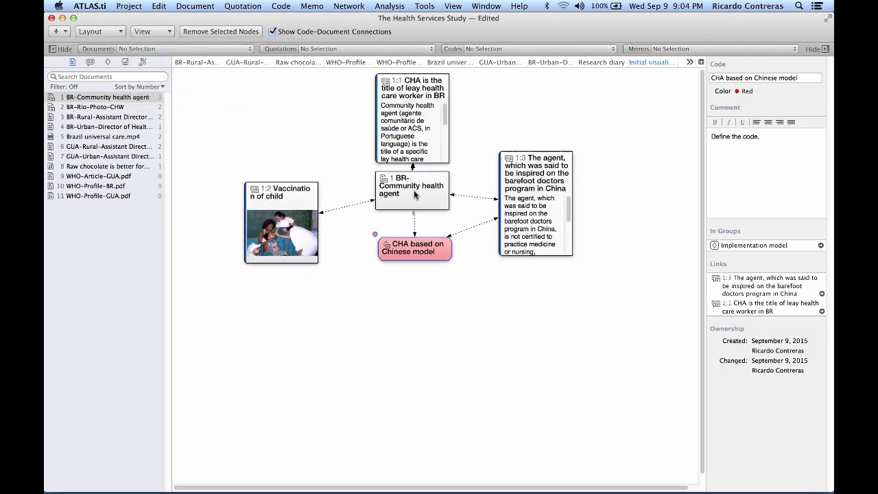
mouse_move(444, 116)
left_mouse_down()
mouse_move(444, 152)
mouse_move(446, 112)
left_mouse_up()
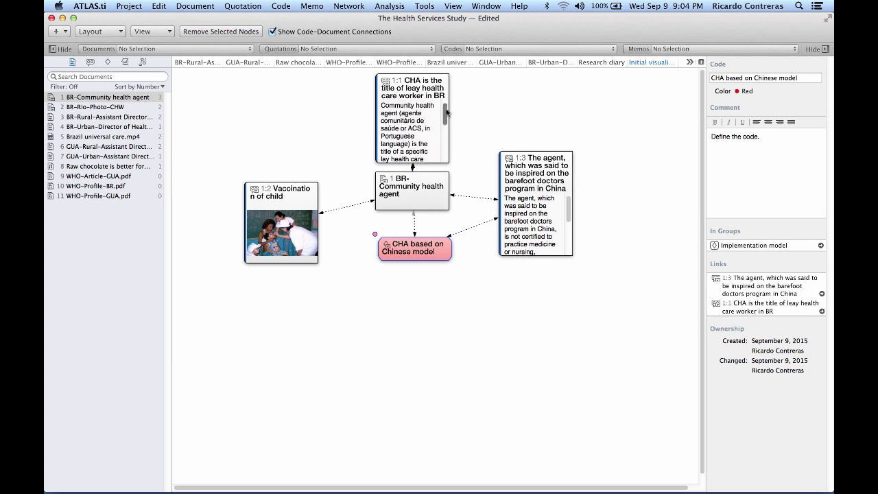
left_click_drag(569, 209, 578, 194)
left_click(465, 308)
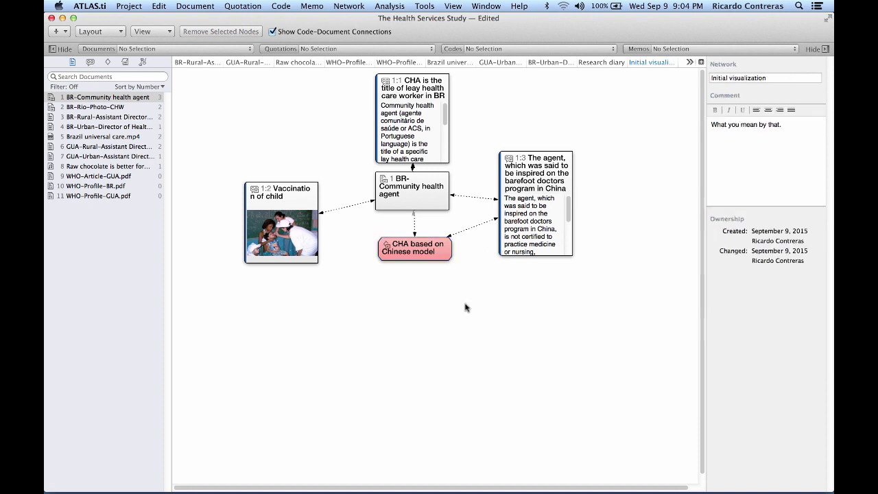
Add video quotation 5:2 (00:07.95 – 00:10.06) to the network below the CHA based on Chinese model code and widen its node.
left_click(91, 62)
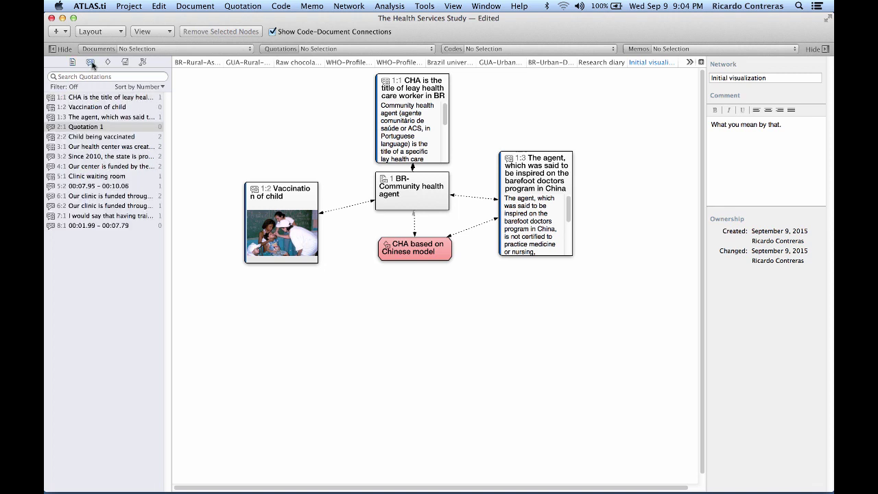
left_click(89, 185)
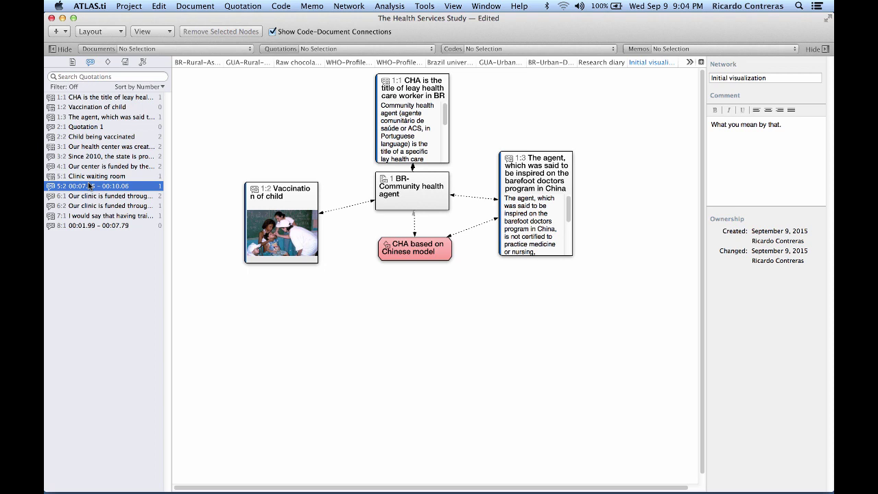
left_click_drag(88, 190, 427, 365)
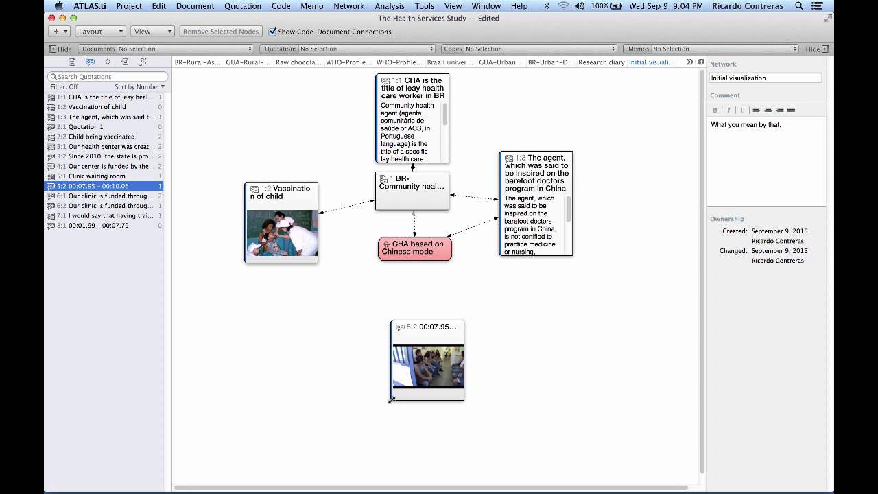
left_click_drag(388, 400, 331, 406)
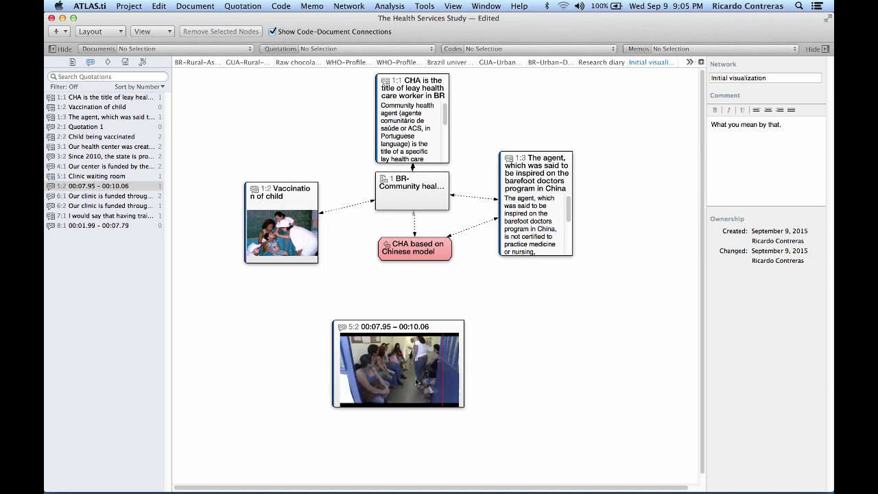
left_click(398, 327)
left_click_drag(398, 327, 407, 332)
Import the codes of video quotation 5:2 as neighbors and place the Population node beside the quotation.
right_click(407, 332)
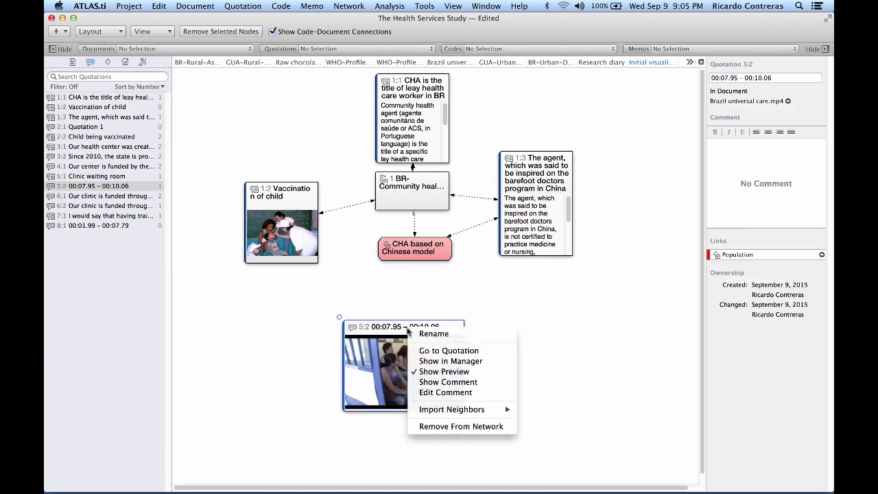
mouse_move(440, 410)
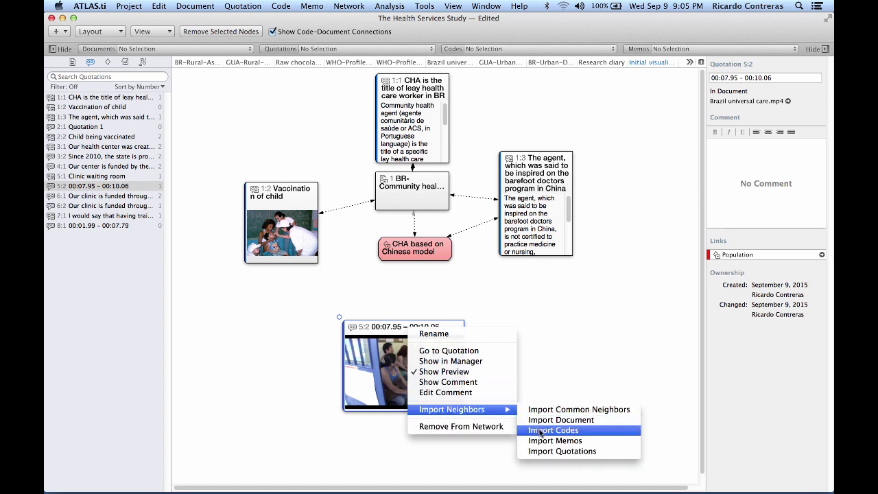
left_click(541, 430)
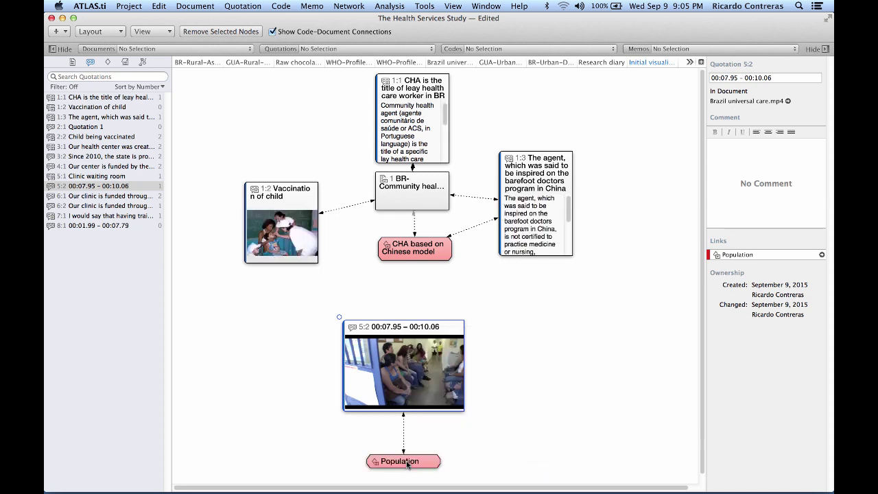
left_click_drag(407, 465, 552, 365)
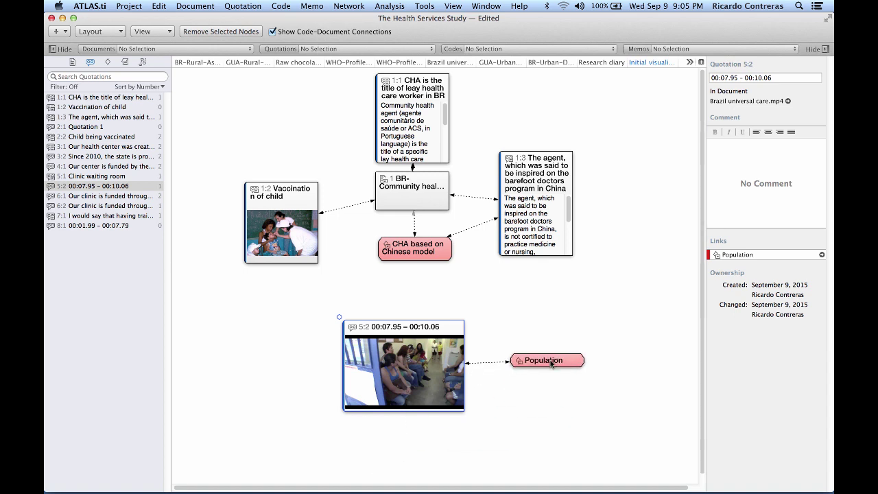
Import the source document of video quotation 5:2 as a neighbor and place its node above the Population code.
double_click(408, 329)
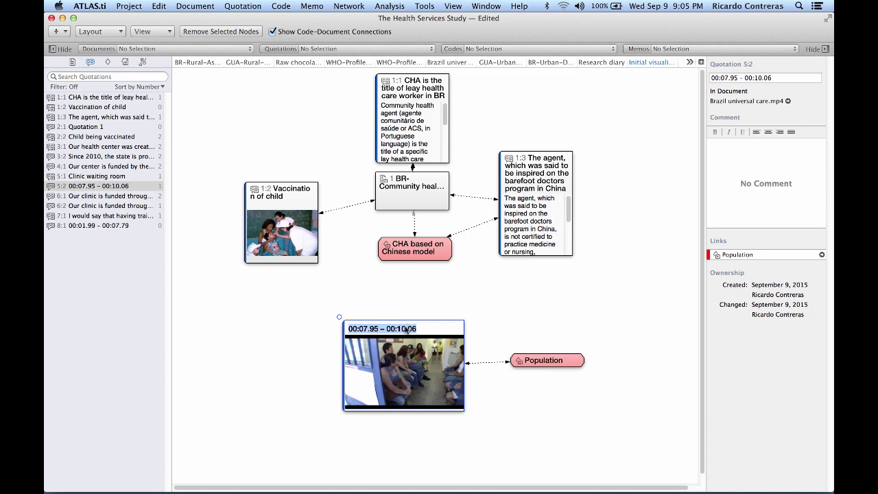
left_click(408, 346)
right_click(407, 357)
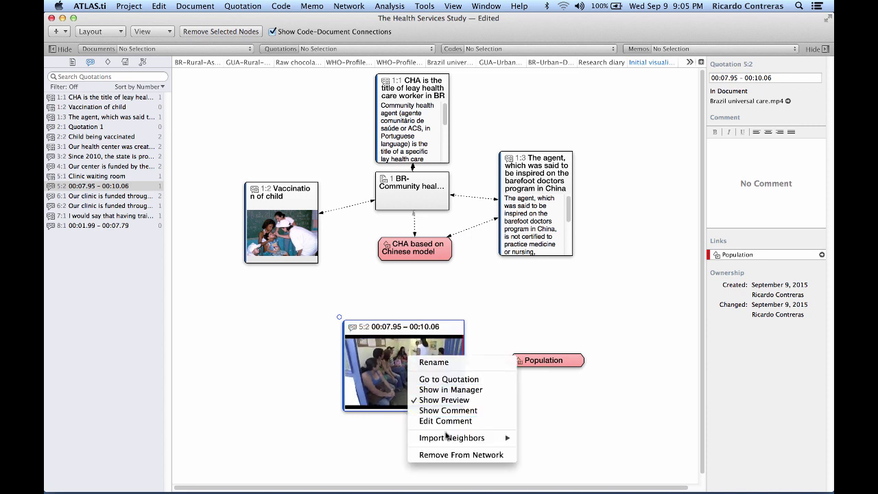
mouse_move(449, 438)
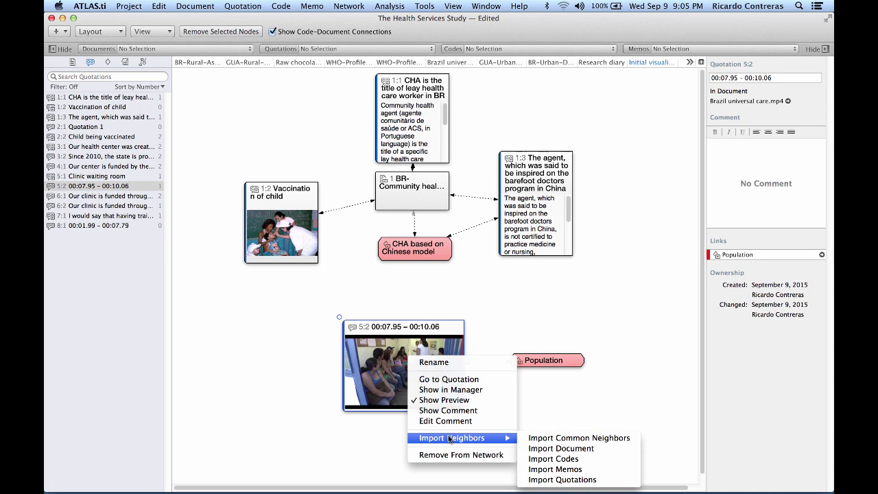
left_click(536, 449)
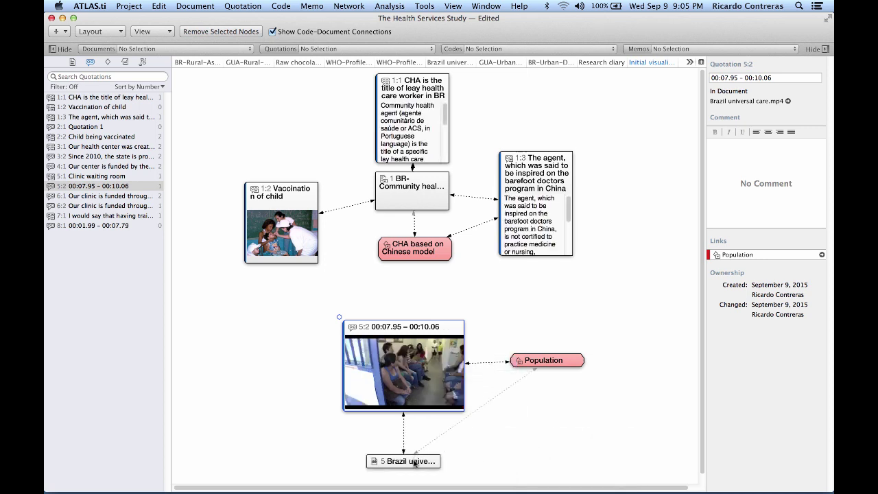
left_click_drag(414, 464, 560, 313)
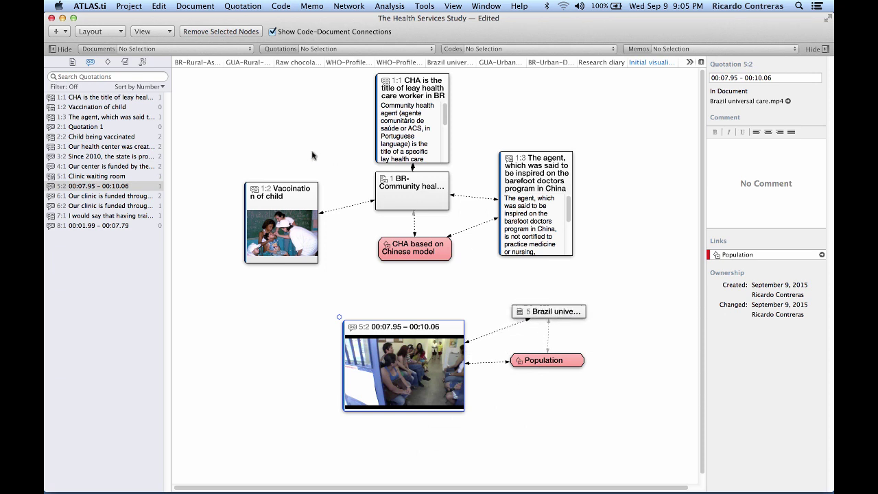
Show document previews in the network and move the Population code clear of the Brazil universal care.mp4 preview.
left_click(157, 30)
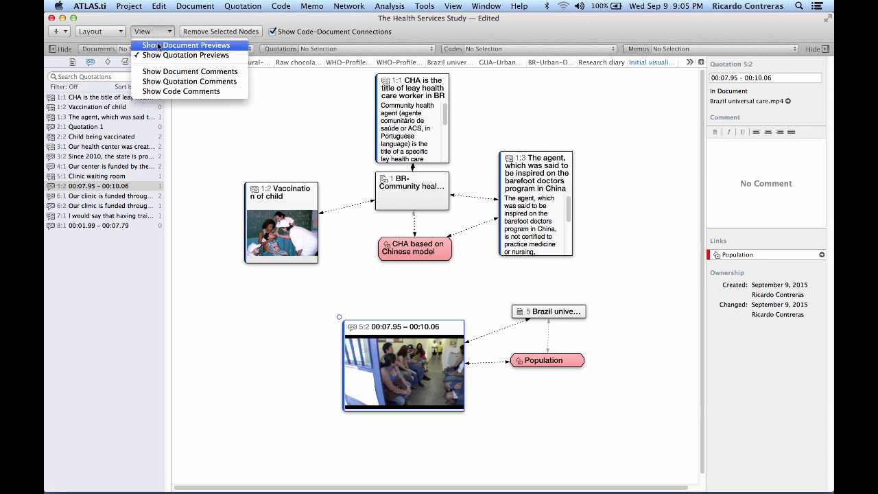
left_click(158, 46)
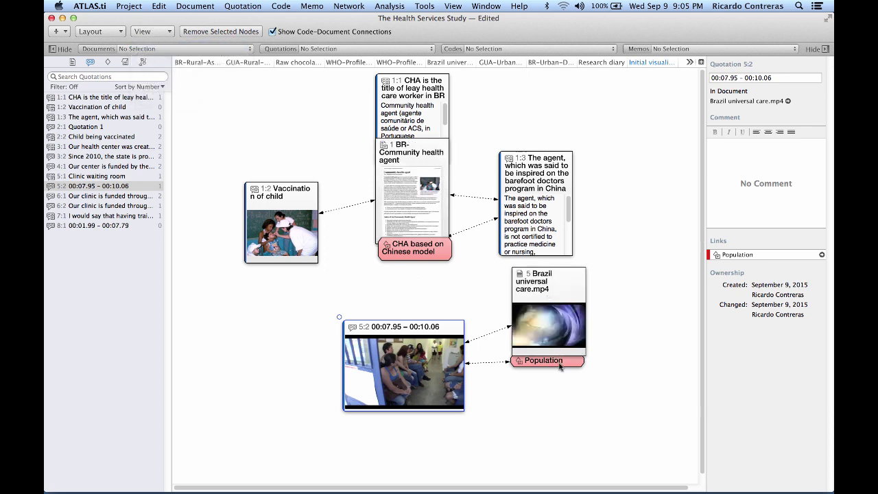
left_click_drag(559, 366, 563, 398)
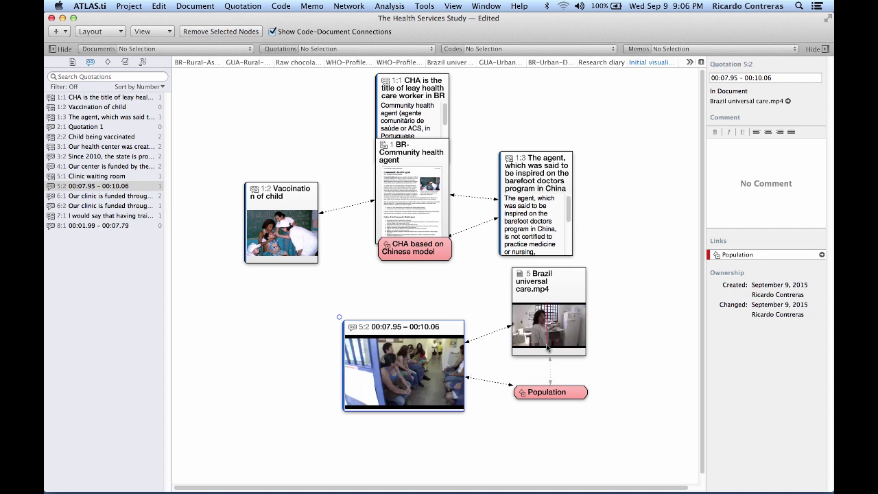
left_click_drag(547, 398, 551, 395)
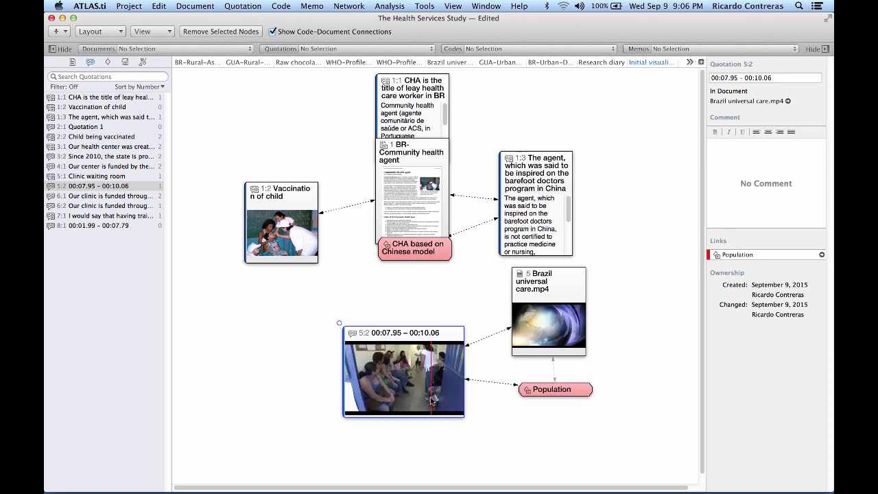
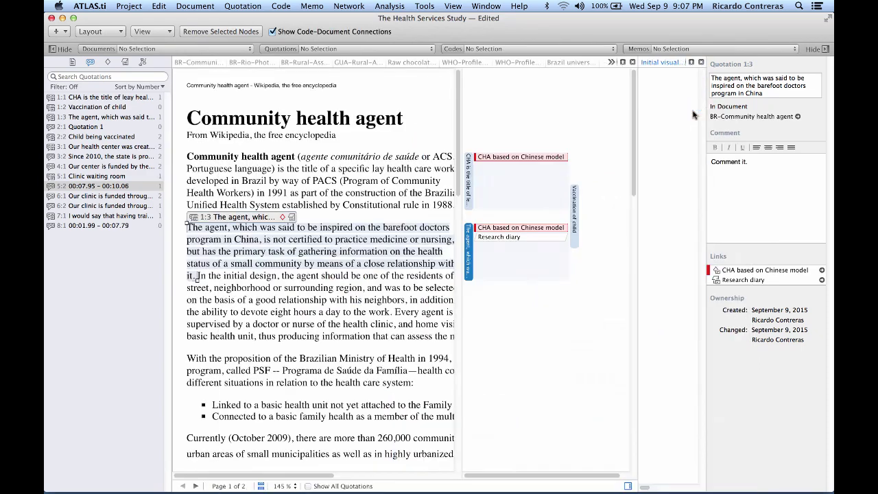
Widen the Initial visualization network's area beside the document and zoom out to fit more of its nodes.
left_click_drag(641, 137, 470, 151)
left_click_drag(547, 490, 609, 490)
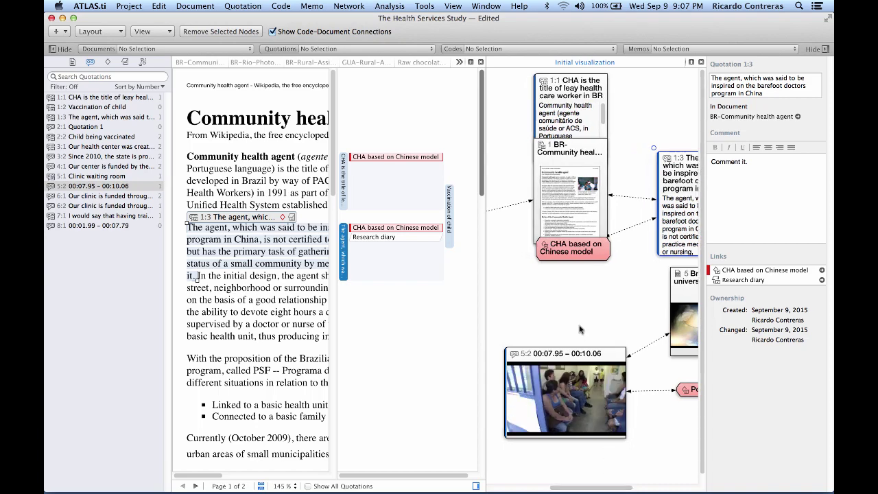
scroll(580, 329, "down", 3)
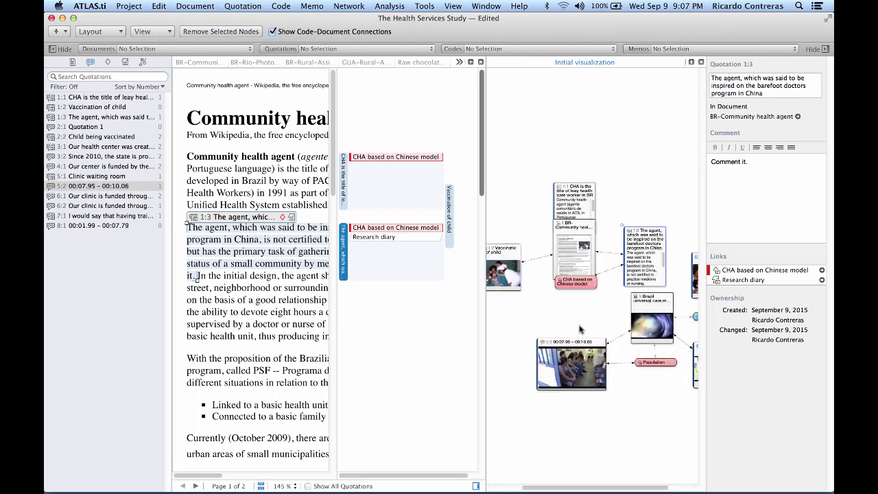
scroll(579, 329, "down", 3)
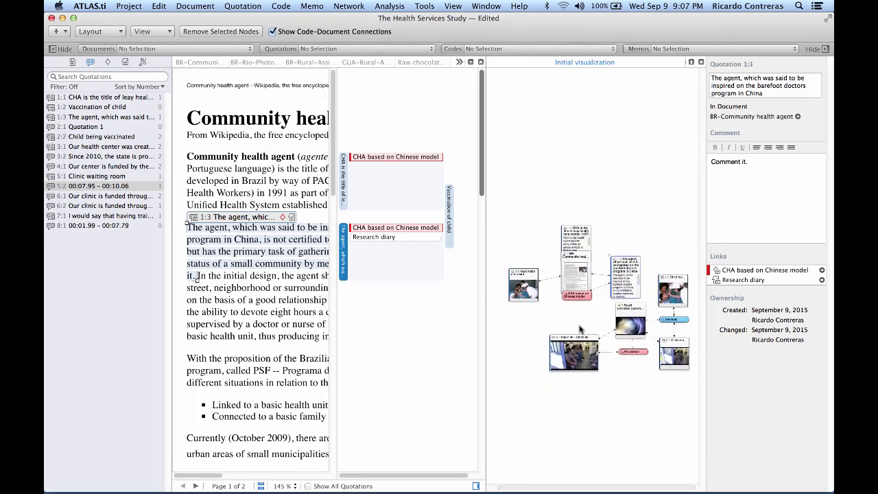
scroll(580, 329, "up", 3)
scroll(573, 370, "down", 3)
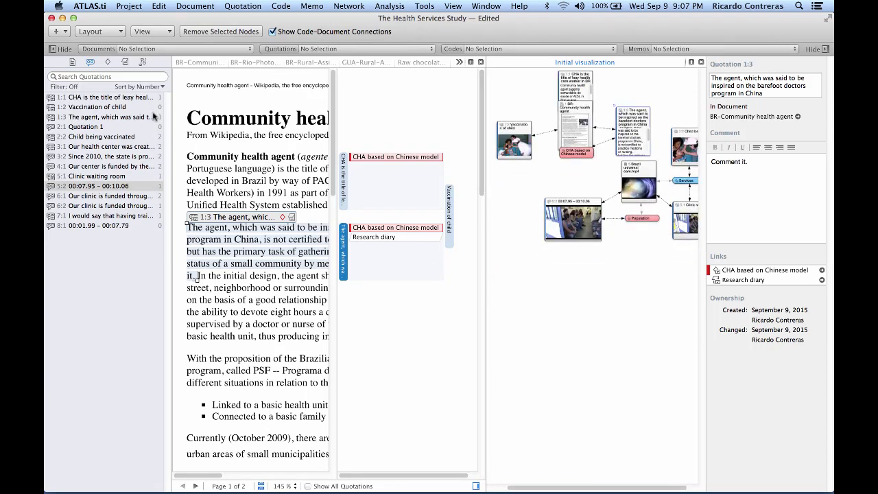
Open the Research diary memo, dock it beneath the document and the network, and enlarge its area.
left_click(125, 62)
left_click(96, 98)
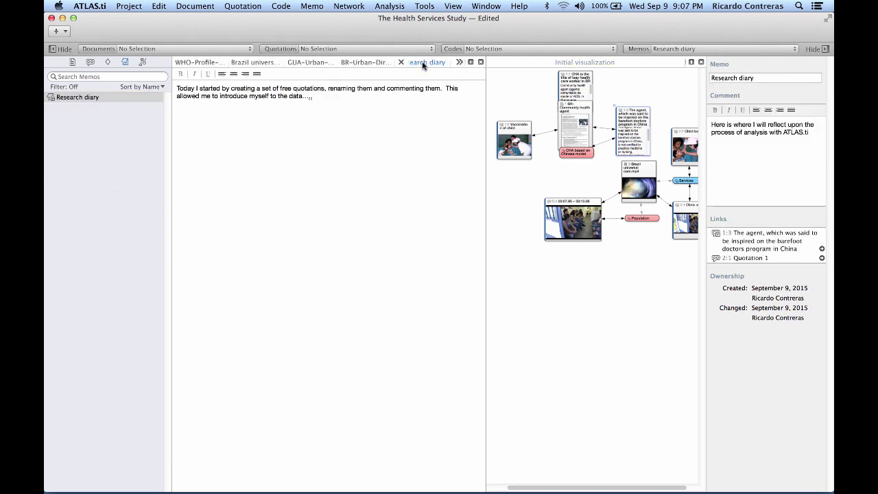
left_click_drag(424, 64, 481, 67)
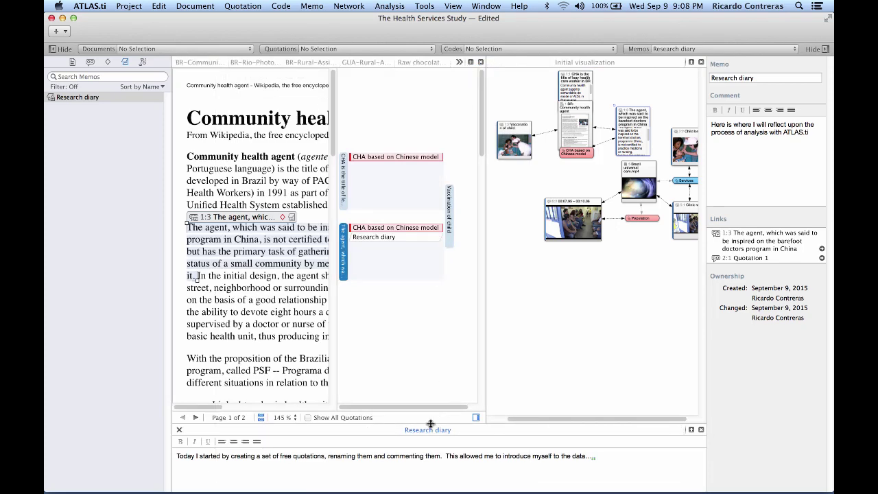
left_click_drag(430, 424, 436, 300)
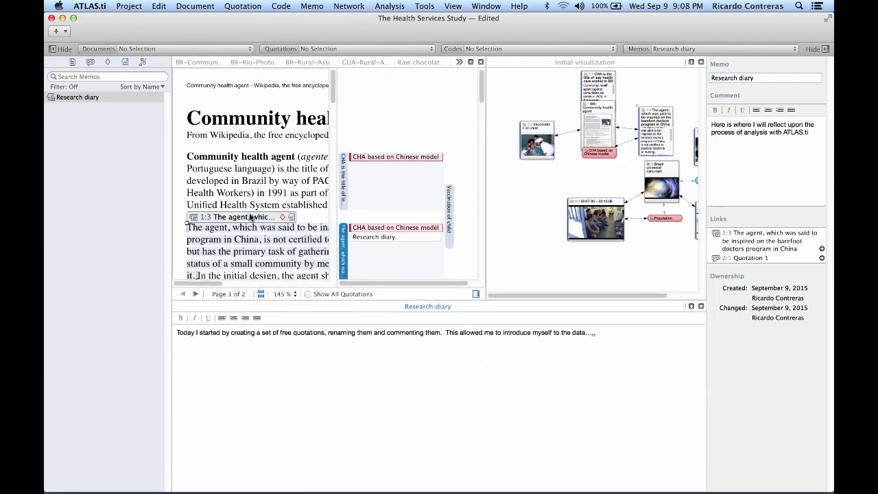
Zoom the BR-Community health agent document out to 76% and bring the network's Services code and its quotations into view.
left_click(251, 215)
left_click_drag(223, 284, 235, 284)
scroll(254, 206, "down", 5)
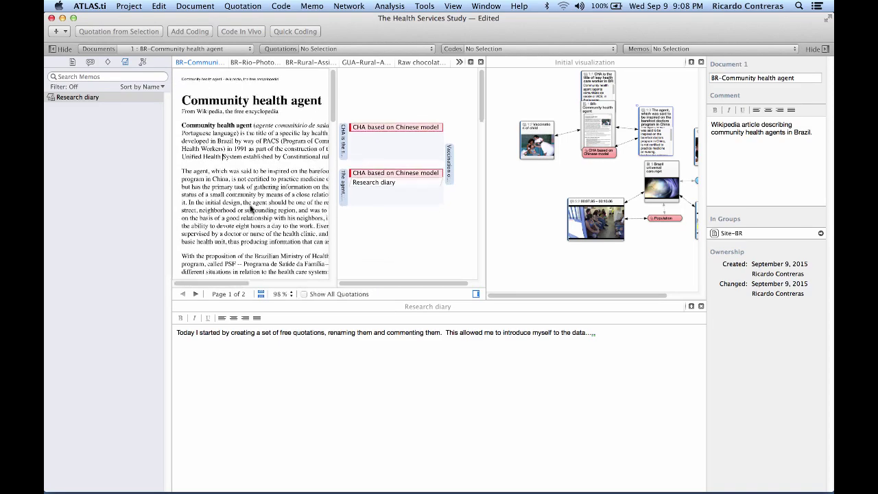
scroll(252, 210, "down", 2)
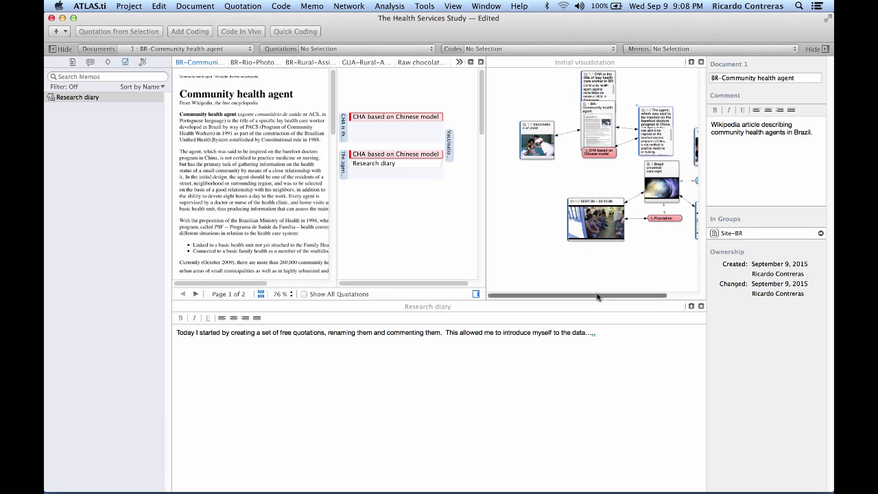
left_click_drag(596, 296, 629, 297)
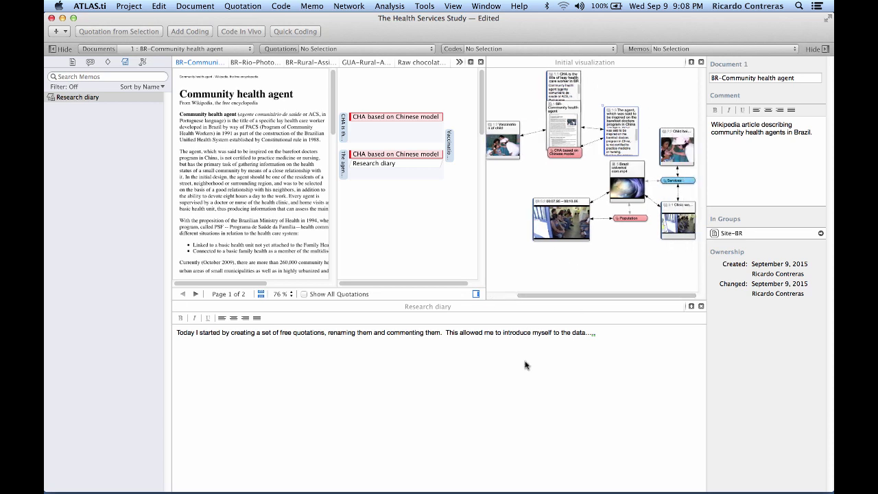
Add a new paragraph to the Research diary memo reading "Where I can write if I have new insights by looking ......".
left_click(600, 332)
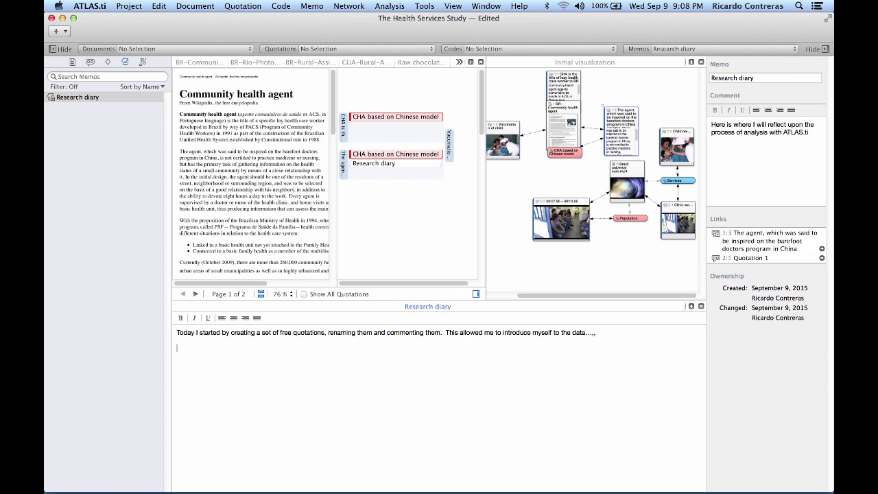
type("Where i")
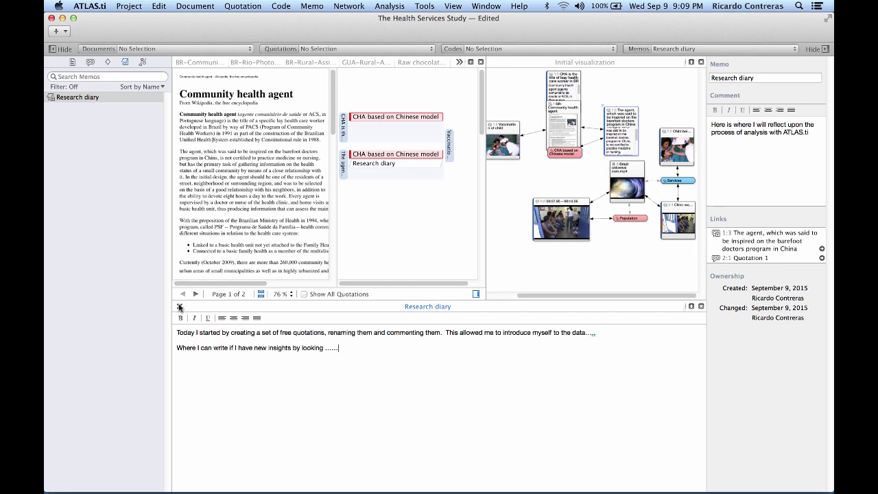
Close the Research diary memo and all open documents, leaving only the Initial visualization network open.
left_click(180, 307)
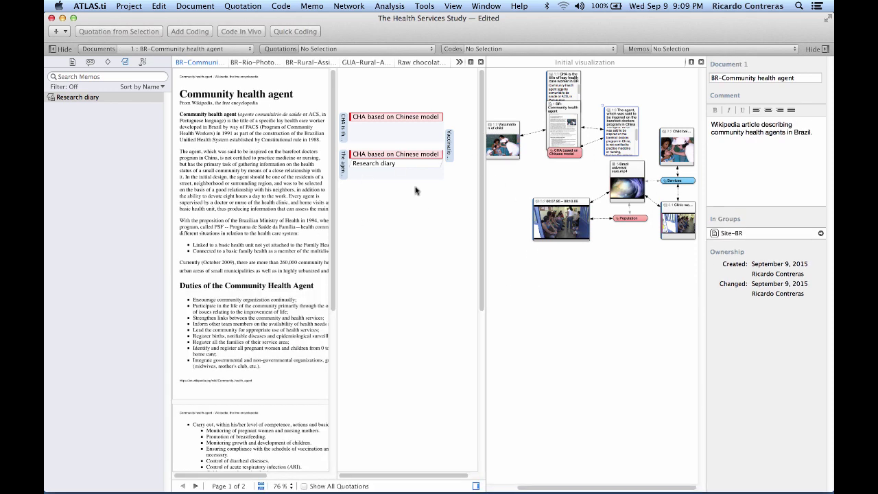
left_click(178, 63)
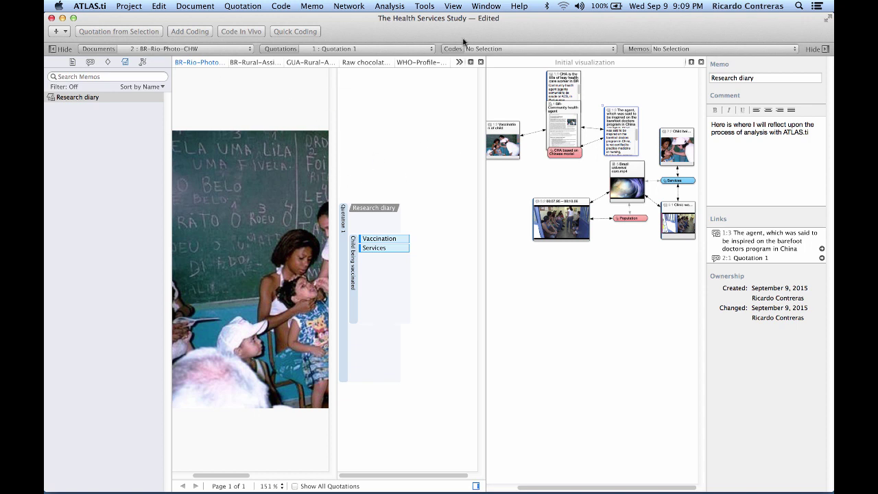
left_click(523, 65)
right_click(523, 67)
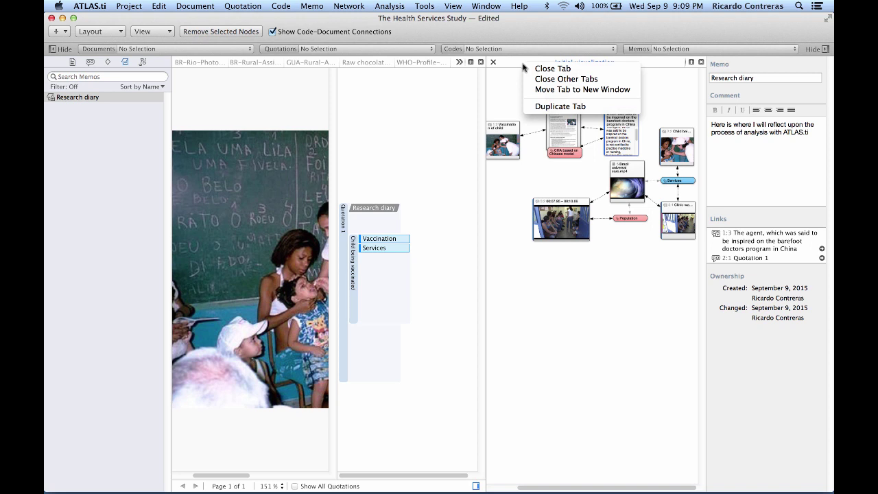
left_click(543, 81)
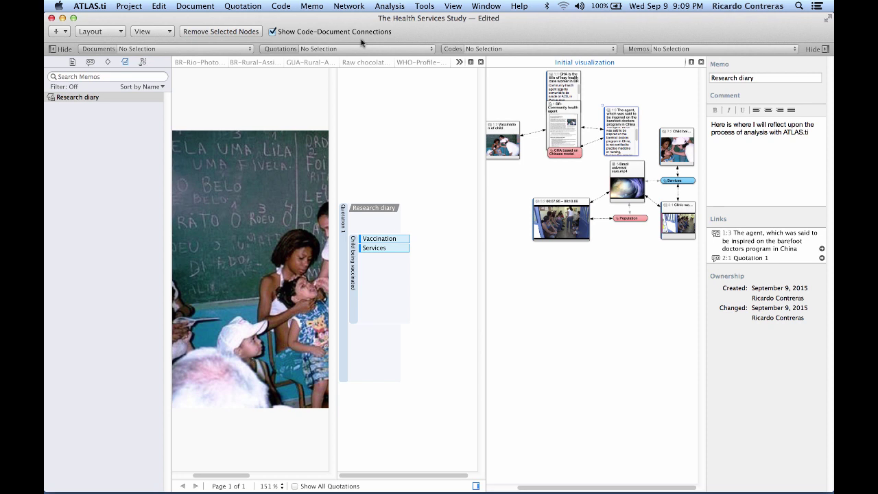
left_click(217, 65)
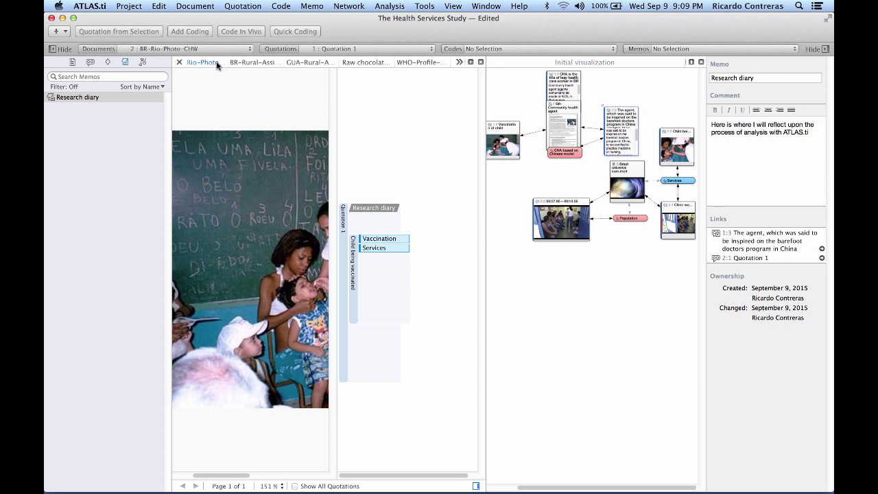
right_click(217, 65)
left_click(231, 79)
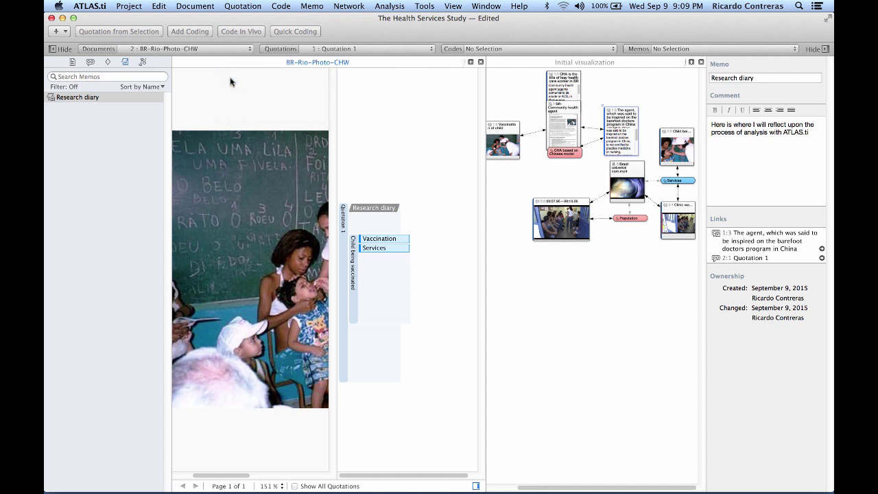
left_click(180, 63)
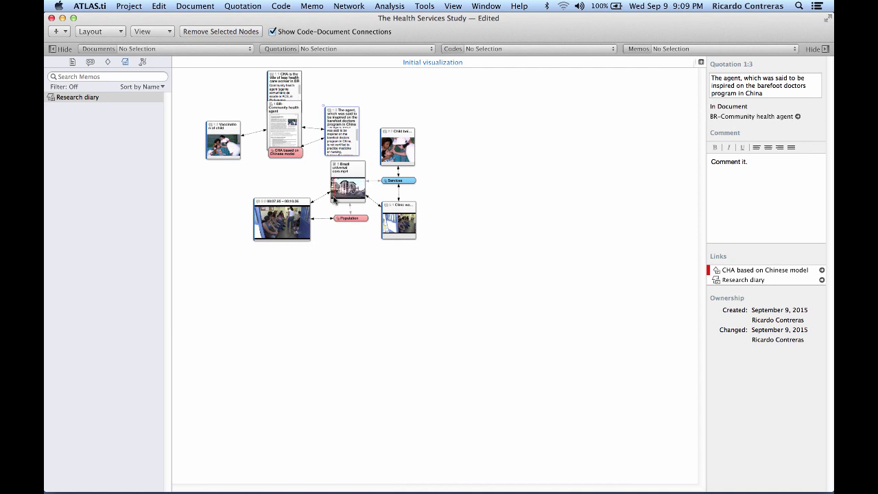
Move quotation 1:1 clear of the BR-Community health agent document and arrange that document, its three quotations and their code in a circular layout.
scroll(334, 197, "up", 5)
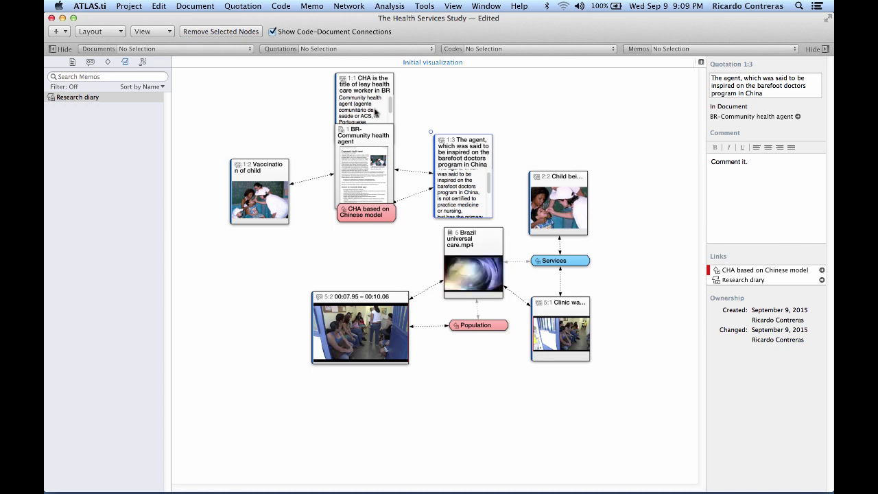
left_click_drag(376, 103, 290, 80)
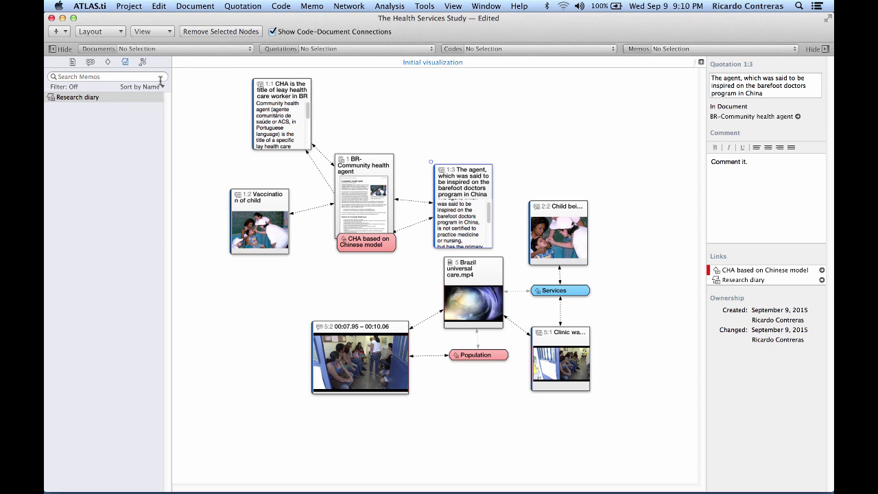
left_click(121, 32)
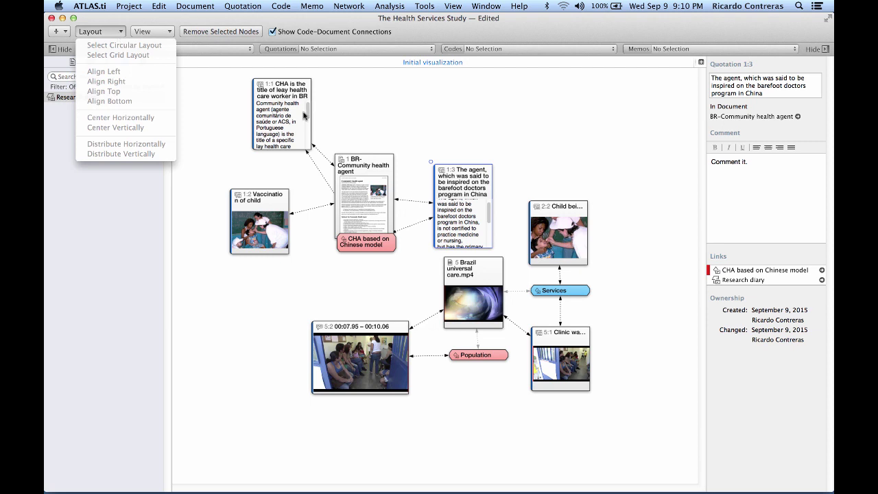
left_click(404, 105)
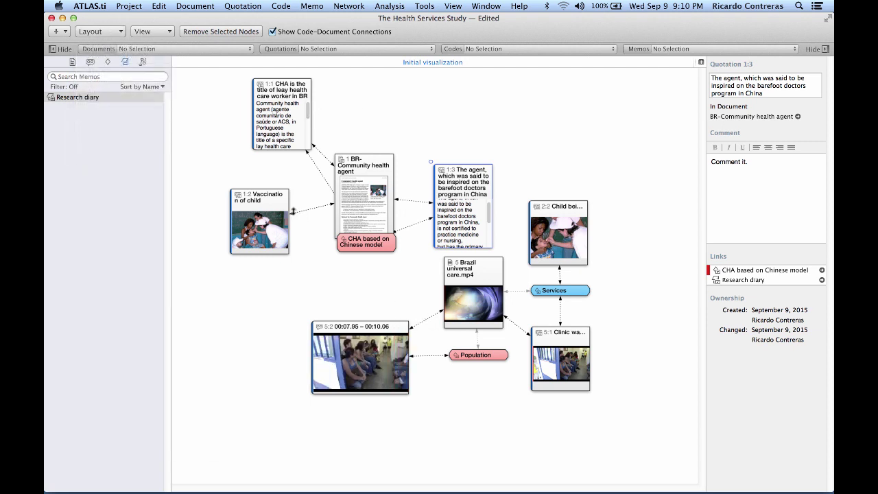
left_click_drag(196, 75, 505, 251)
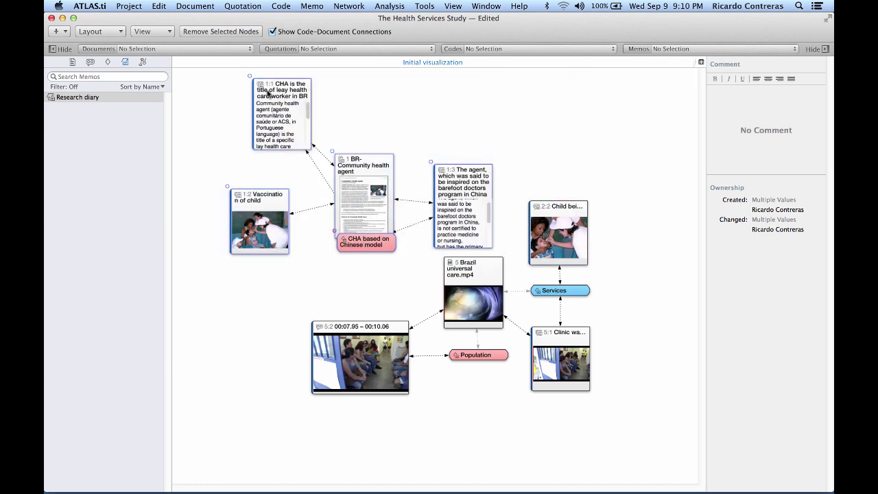
left_click(110, 32)
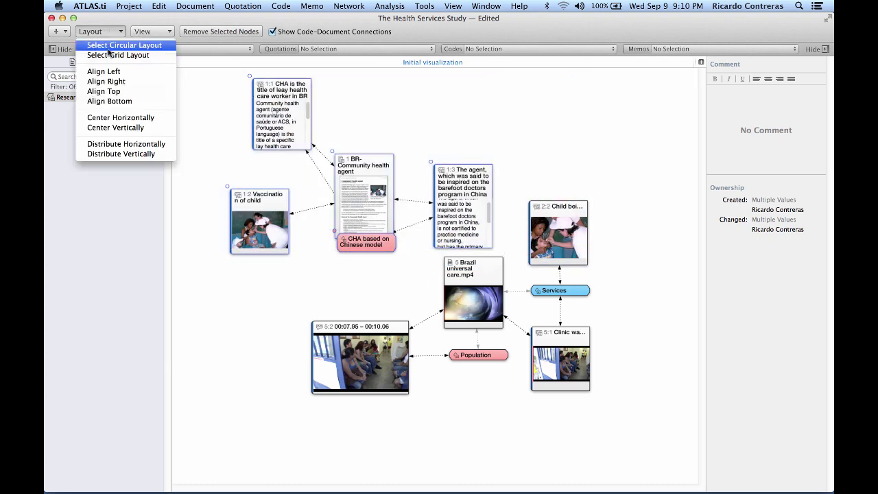
left_click(108, 46)
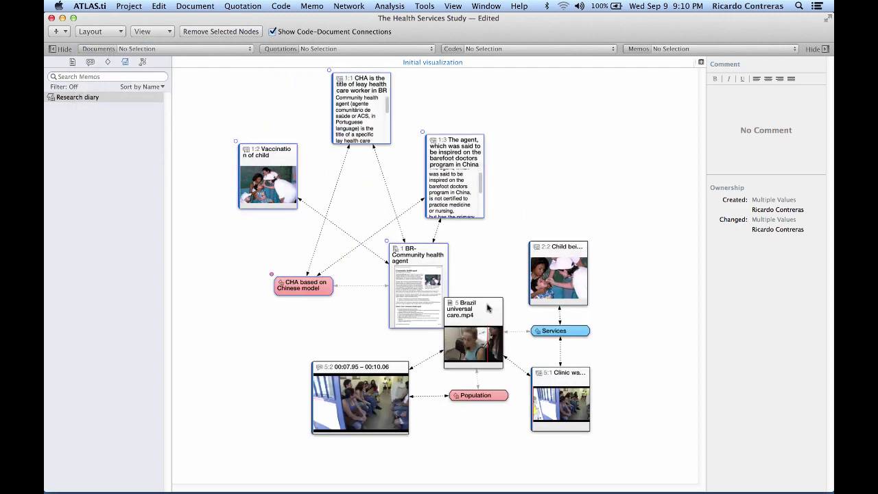
Move the Brazil universal care.mp4 document, quotations 2:2 and 5:1, and the Services code down, clear of the circular group.
left_click_drag(488, 309, 494, 427)
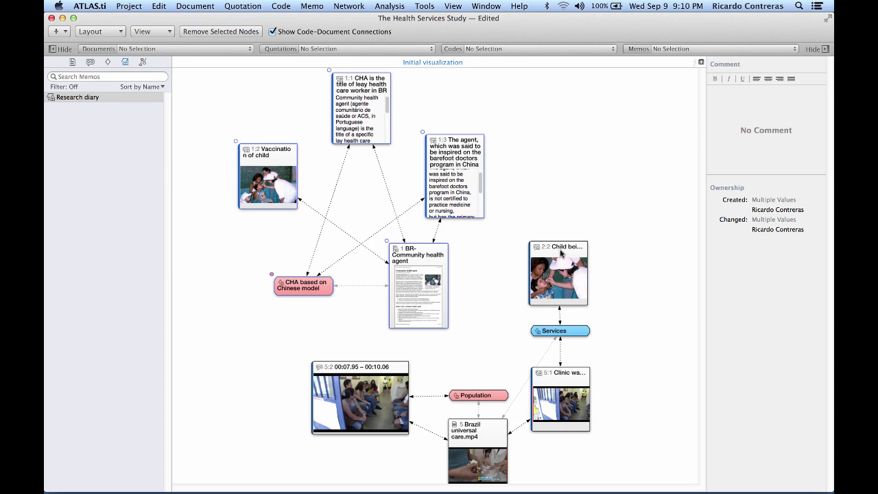
left_click_drag(561, 253, 664, 368)
left_click_drag(574, 374, 586, 426)
left_click_drag(563, 334, 573, 370)
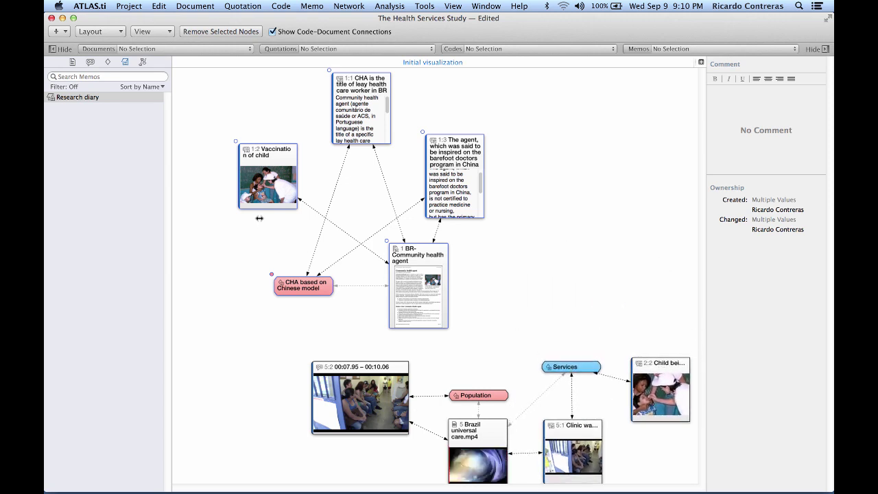
Reapply the circular layout to the selected nodes, and switch them to the grid layout.
left_click(118, 35)
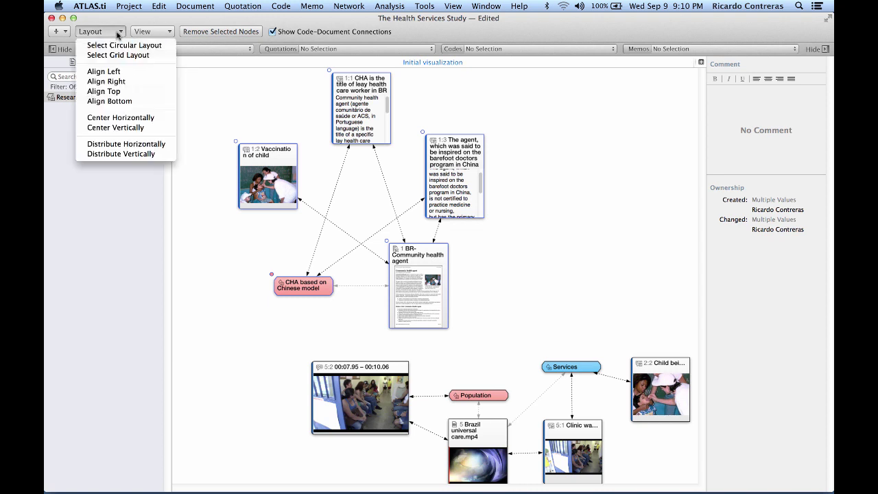
left_click(114, 46)
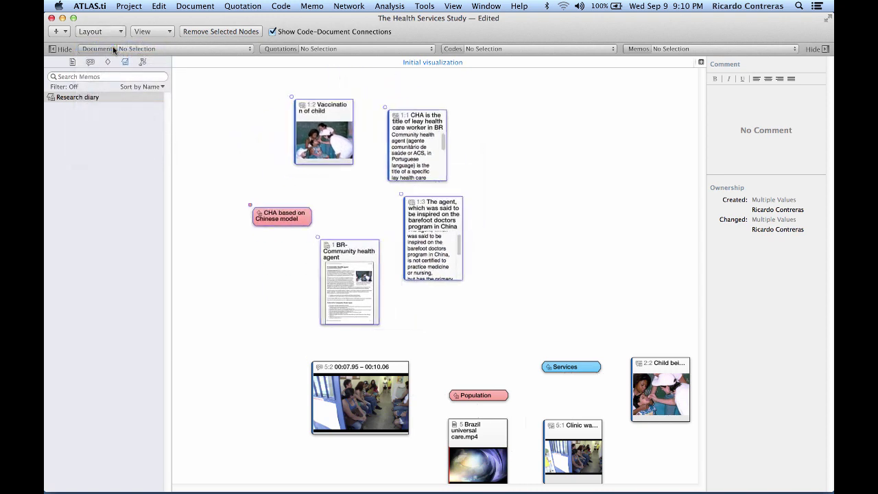
left_click(112, 33)
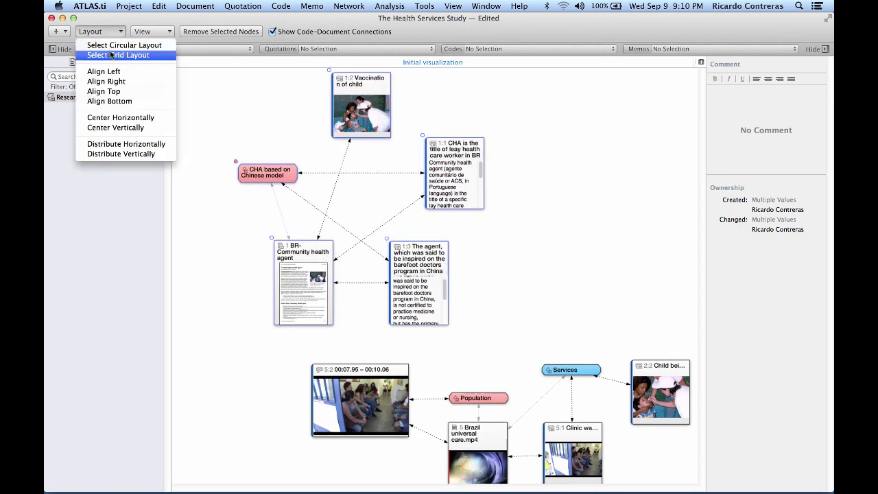
left_click(111, 54)
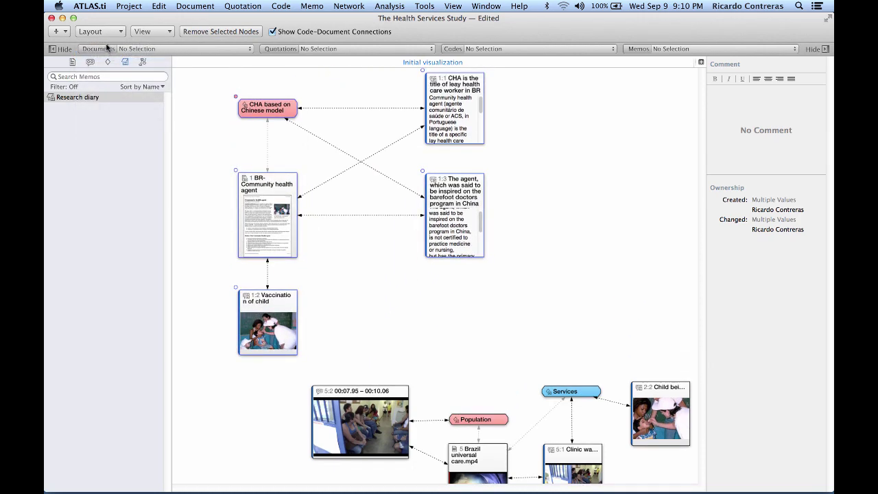
left_click(108, 31)
left_click(107, 56)
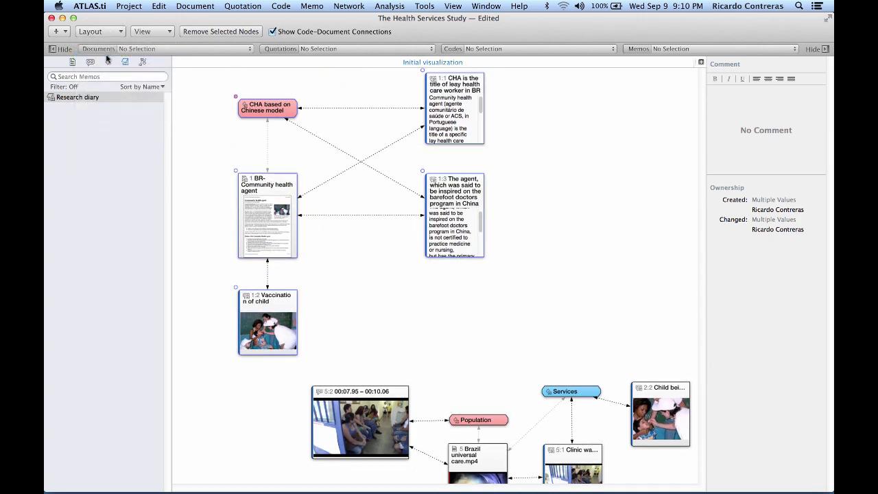
Arrange the BR-Community health agent group in a circular layout again and clear the selection.
left_click(103, 32)
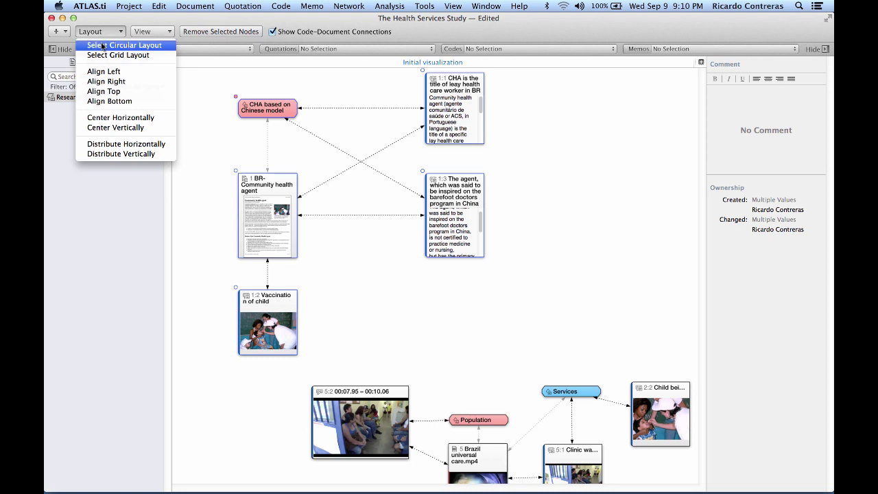
left_click(102, 47)
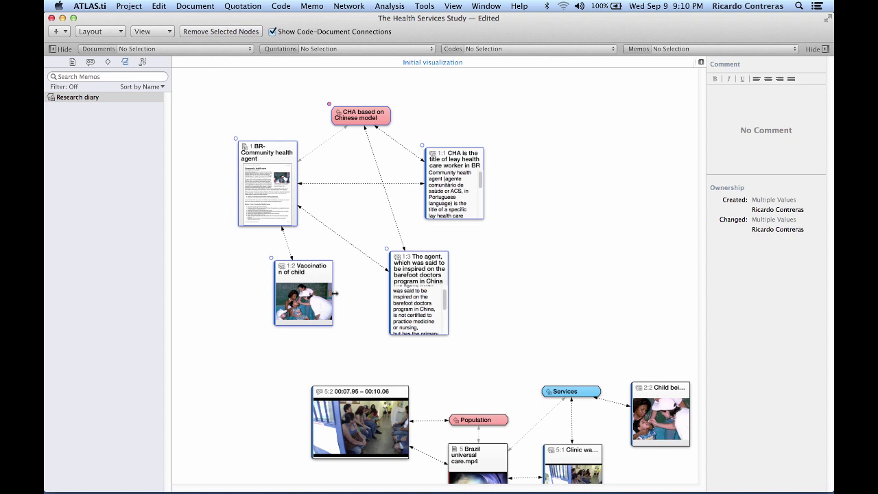
left_click(545, 290)
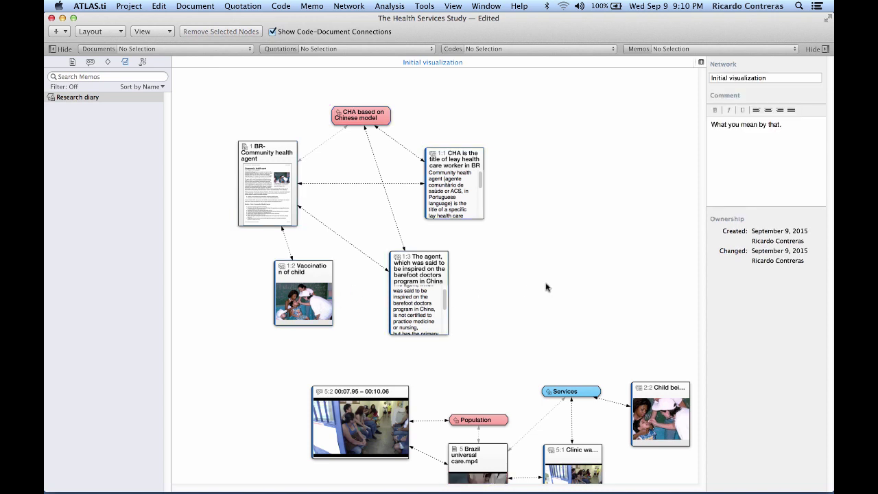
Select all nodes of the Initial visualization network and copy them.
left_click(160, 6)
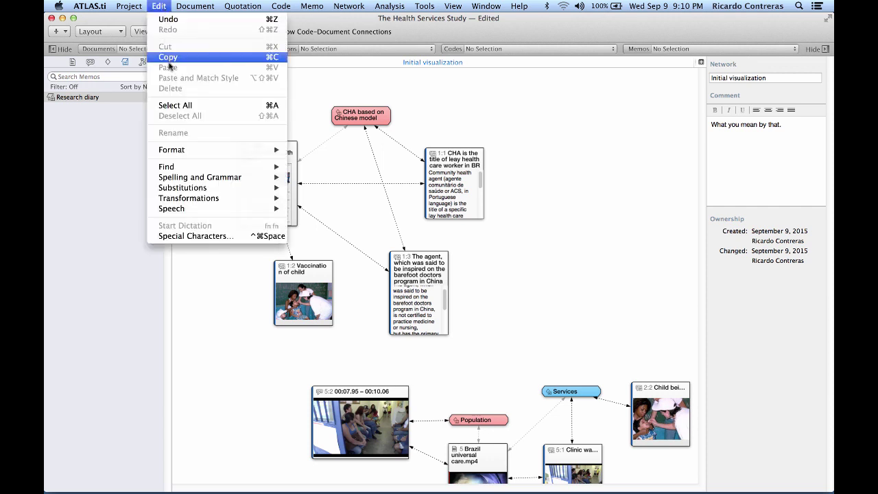
left_click(174, 105)
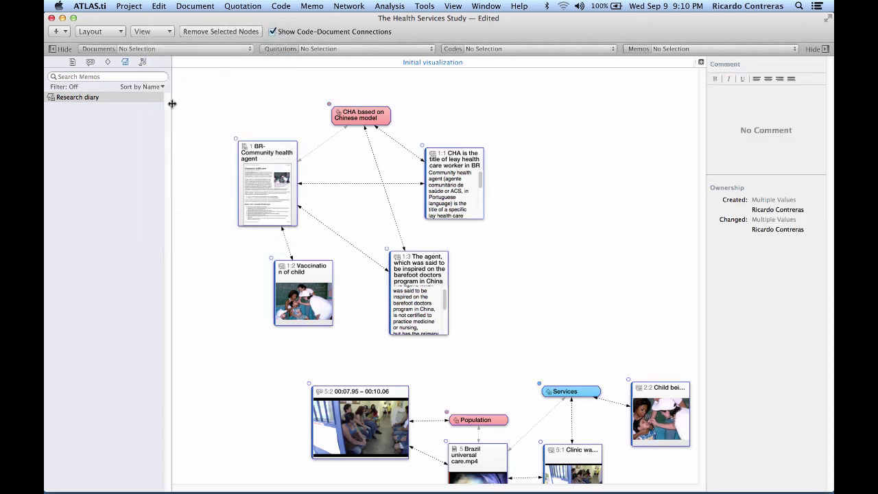
left_click(159, 6)
left_click(163, 60)
Switch to Word and paste the copied network into a new blank document, and minimize the document.
left_click(410, 480)
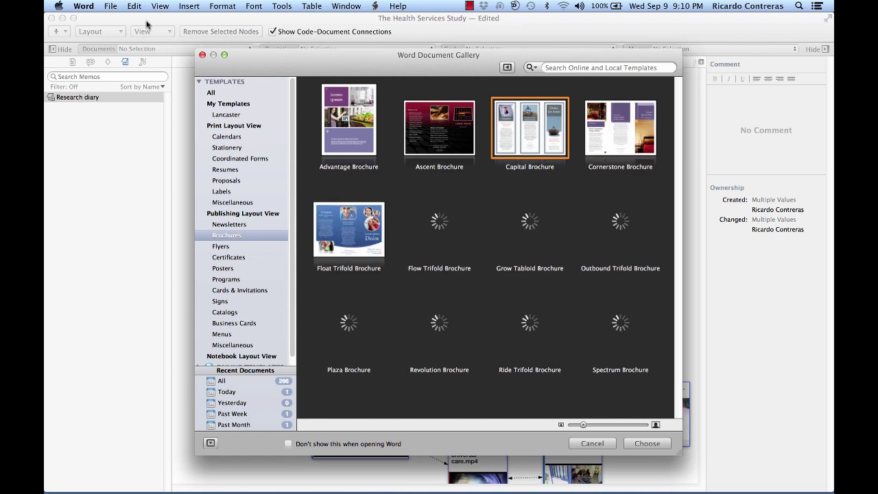
left_click(111, 7)
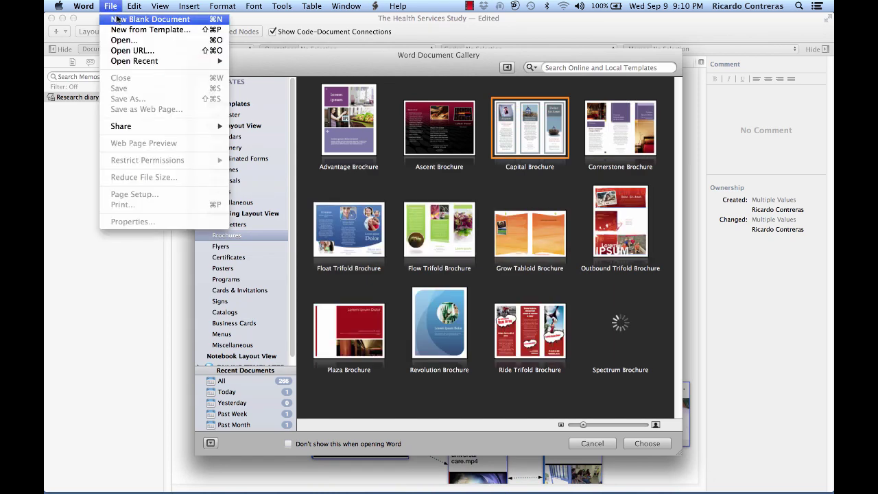
left_click(138, 20)
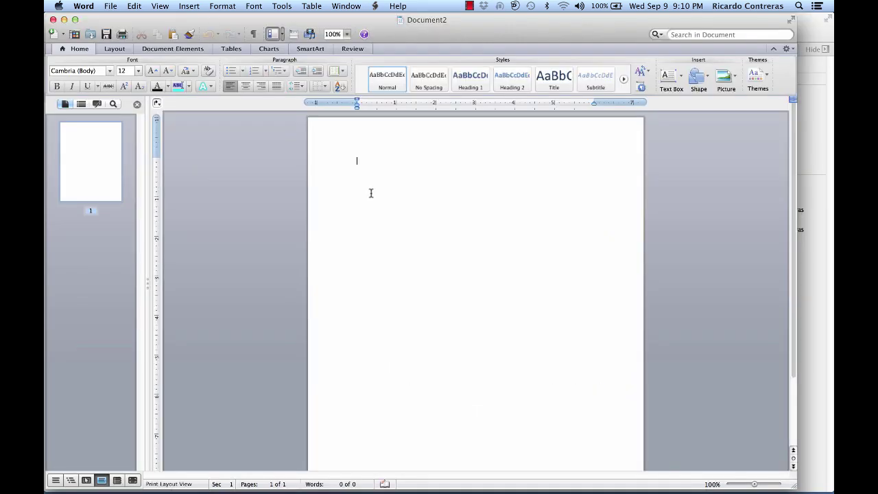
right_click(370, 193)
left_click(391, 222)
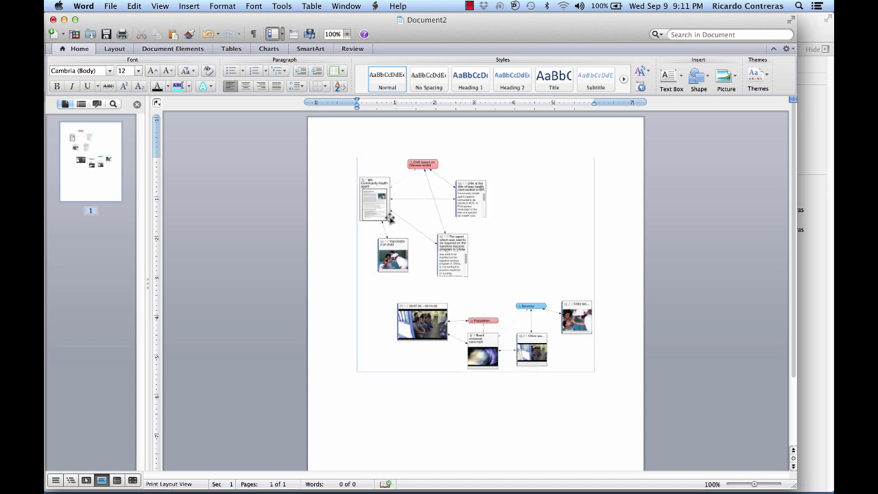
left_click(63, 19)
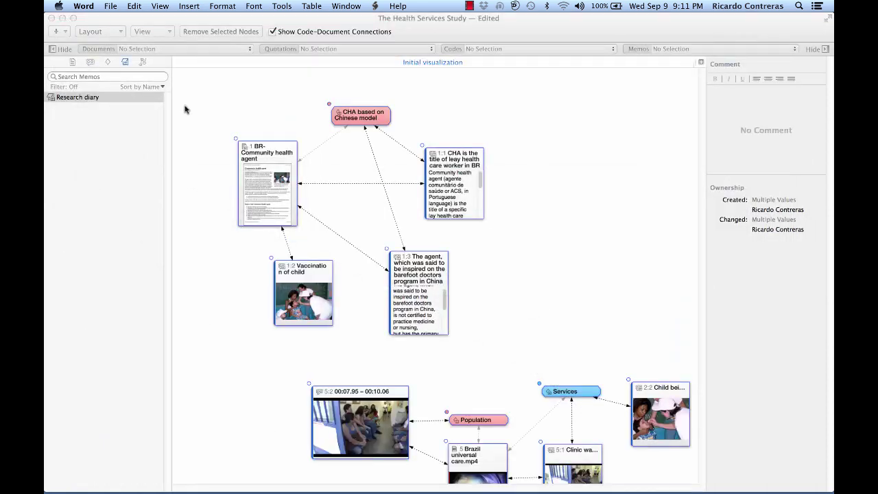
Print the Initial visualization network from ATLAS.ti as a PDF opened in Preview.
left_click(122, 7)
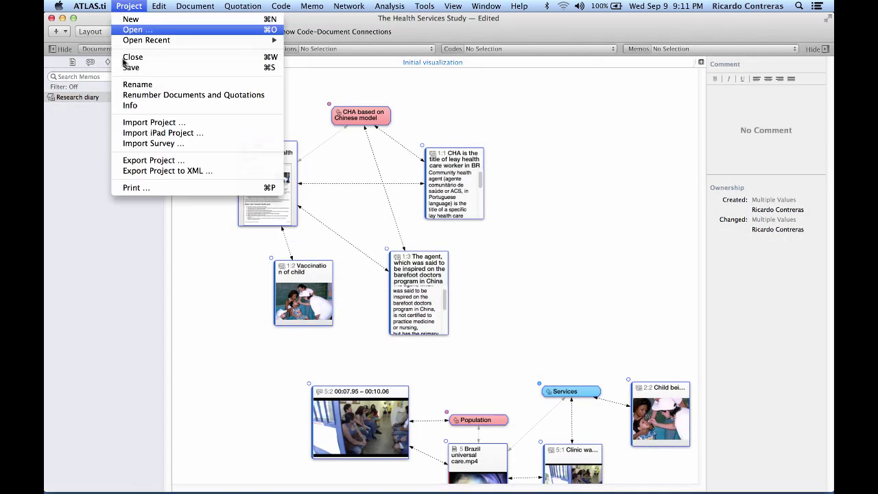
left_click(137, 189)
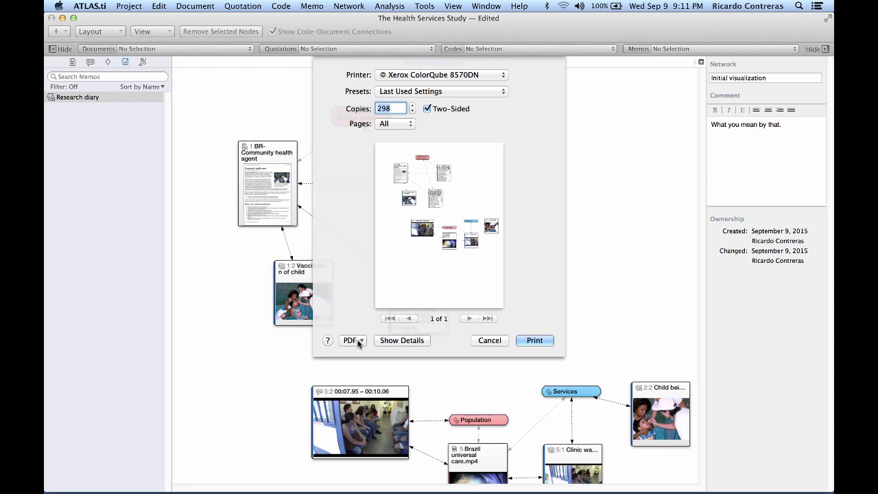
left_click(357, 341)
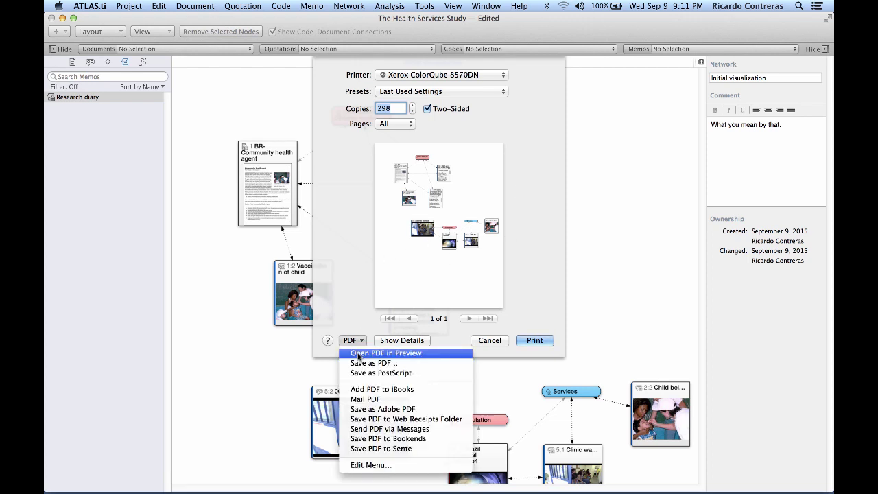
left_click(357, 353)
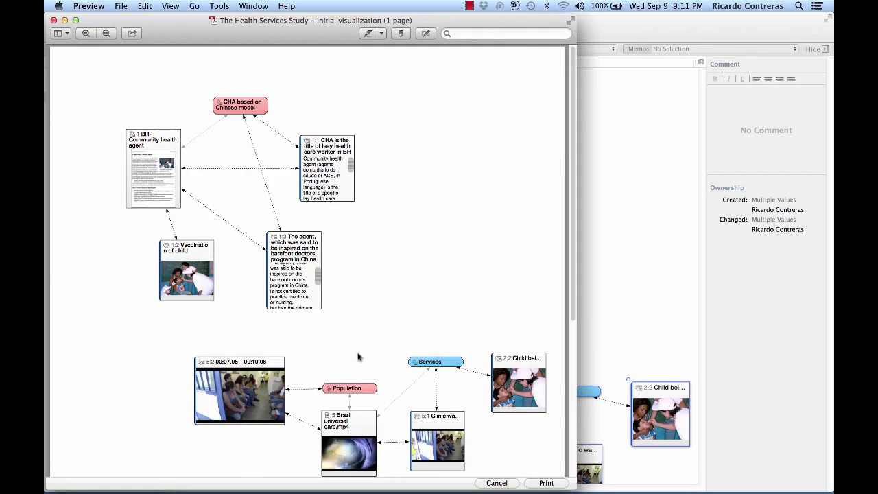
Close the PDF preview, return to ATLAS.ti and clear the node selection in the network.
left_click(54, 20)
left_click(576, 278)
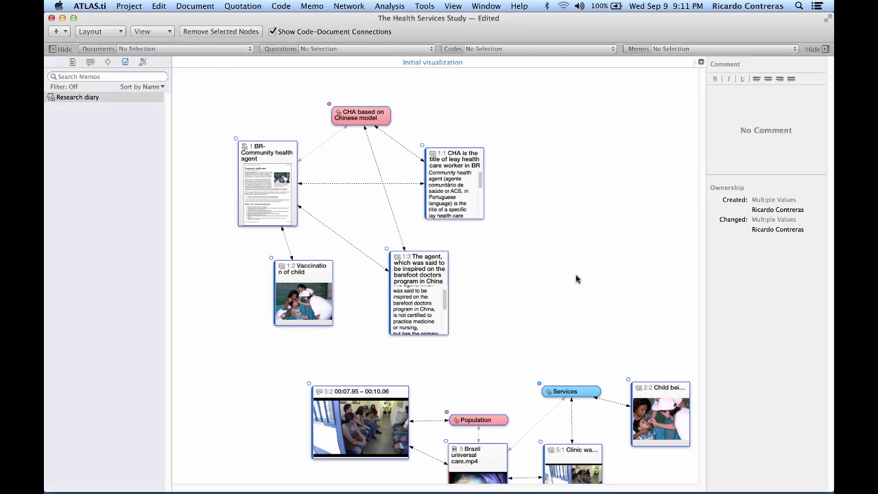
left_click(577, 278)
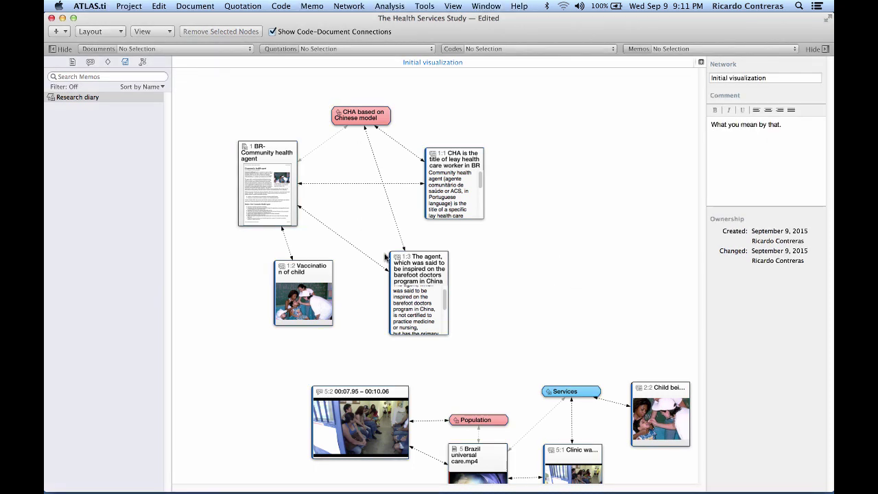
Link quotation 1:3 to quotation 1:1 with the "contradicts" relation and place 1:1 to the right of 1:3.
left_click_drag(458, 182, 553, 189)
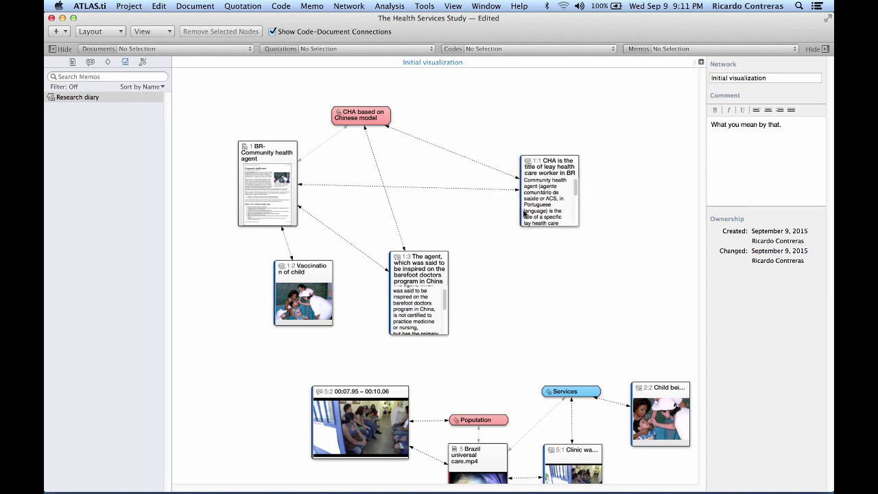
left_click(431, 269)
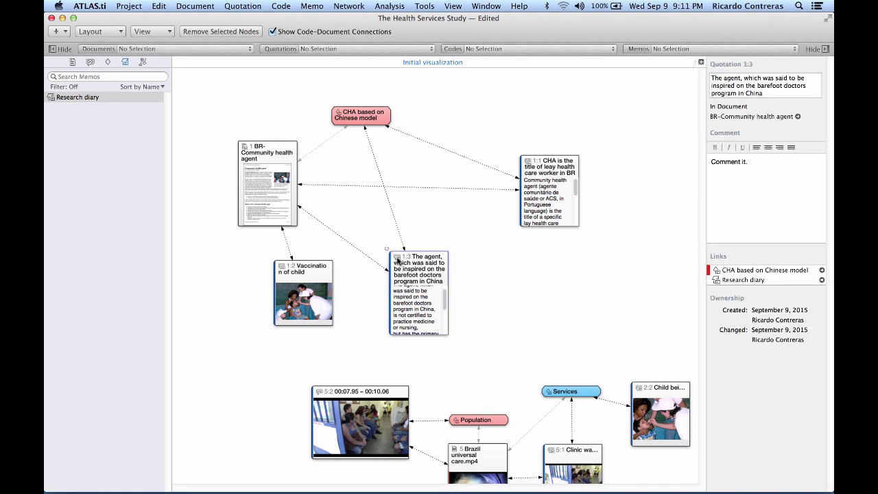
left_click_drag(406, 203, 540, 187)
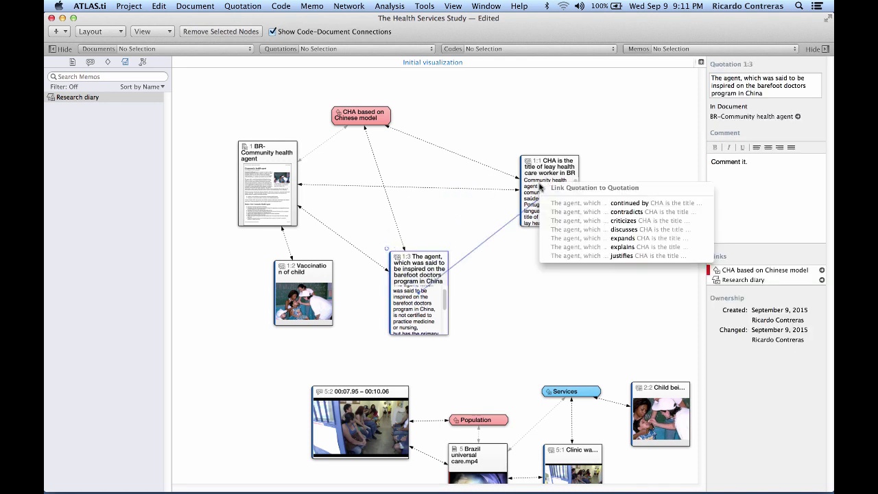
left_click(584, 214)
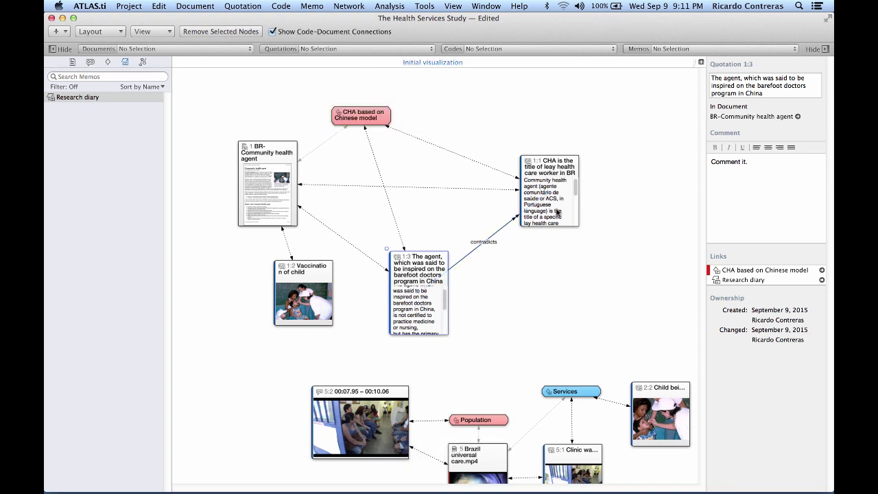
left_click_drag(557, 214, 614, 311)
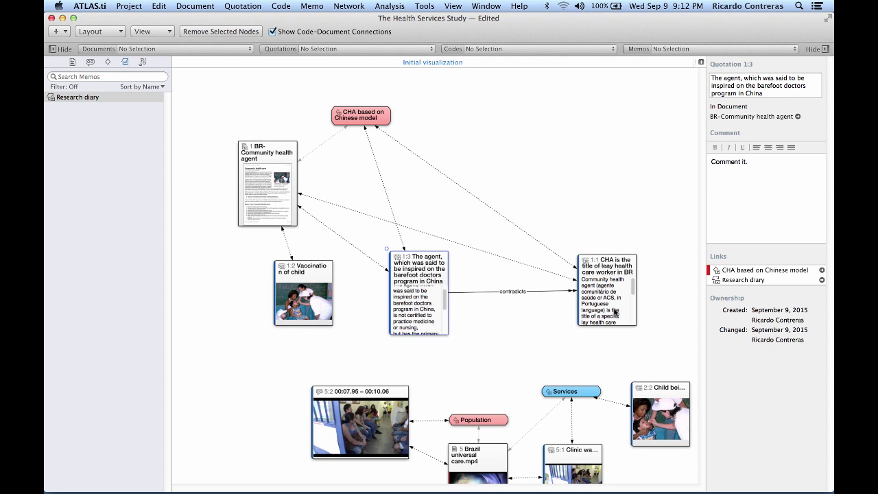
Link quotation 1:2 to quotation 1:3 with the "expands" relation and rearrange the nodes around the linked quotations.
left_click_drag(318, 269, 417, 294)
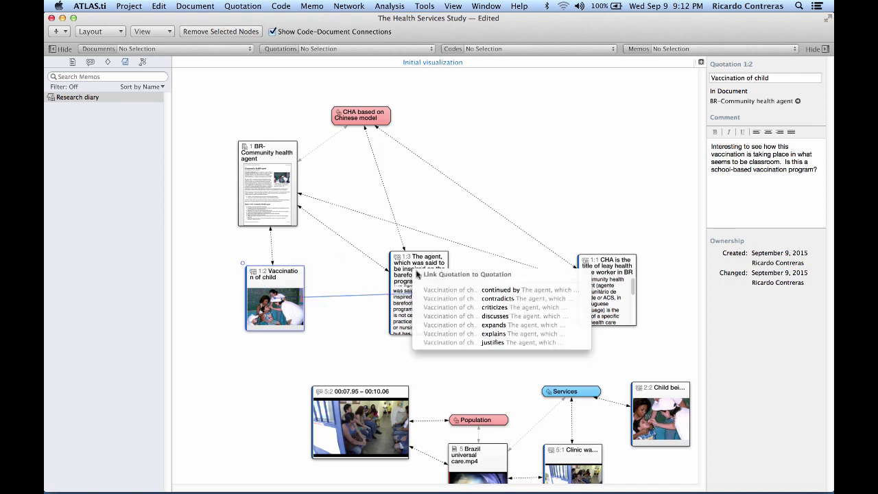
left_click(459, 325)
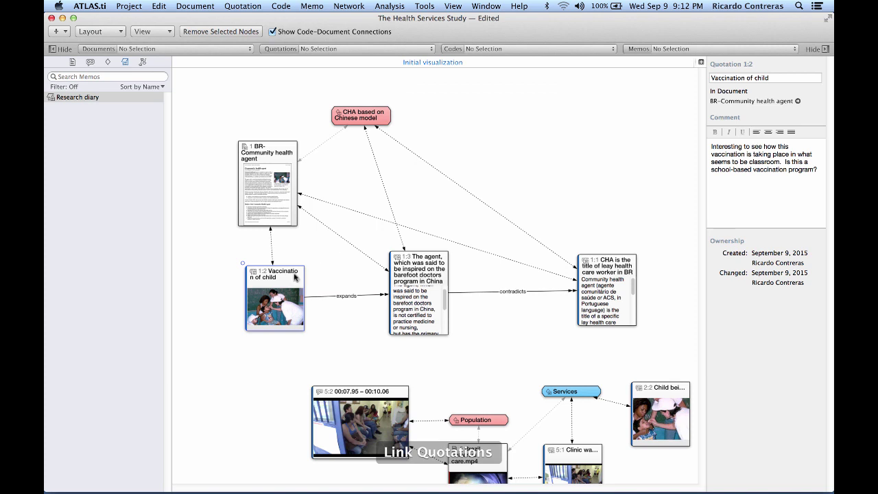
left_click_drag(280, 282, 271, 277)
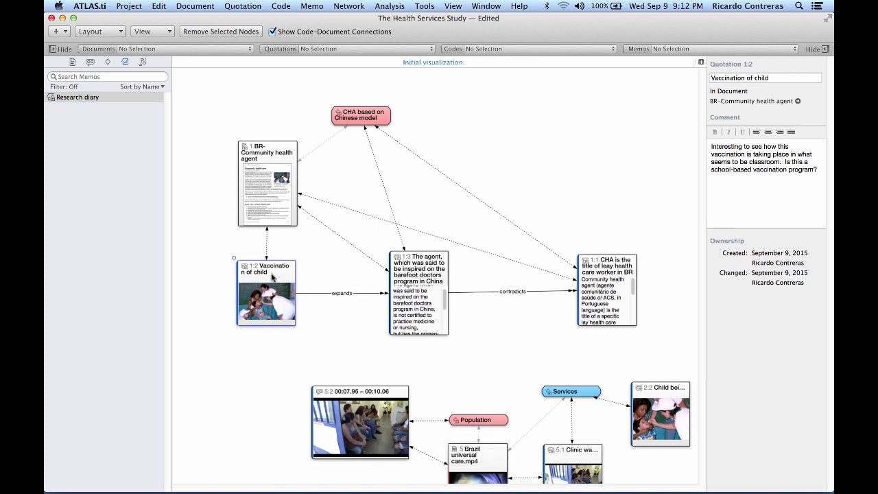
left_click_drag(420, 270, 418, 273)
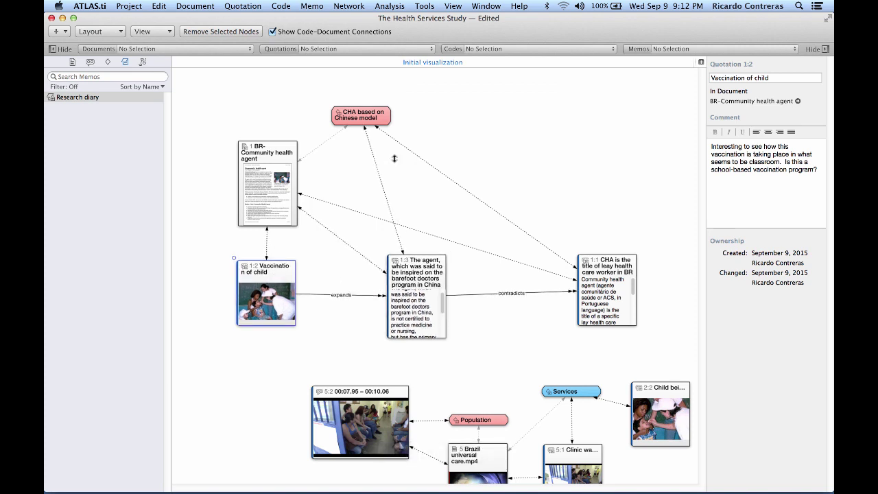
left_click_drag(371, 118, 411, 122)
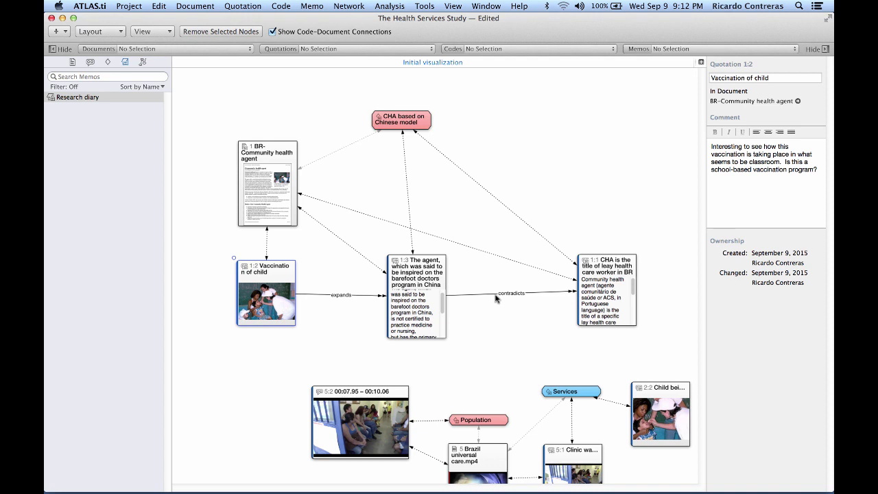
left_click_drag(423, 263, 423, 197)
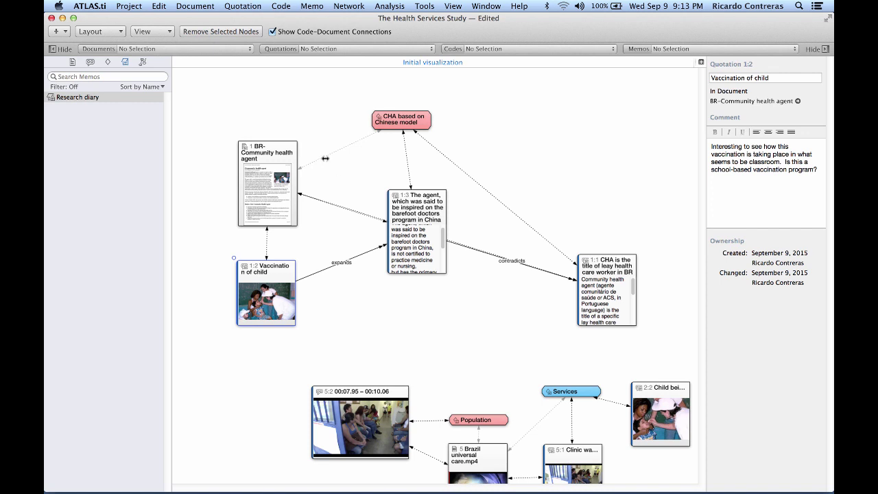
Remove the BR-Community health agent group from the network and move the remaining Brazil universal care group up into the cleared area.
left_click_drag(224, 81, 650, 347)
key("Delete")
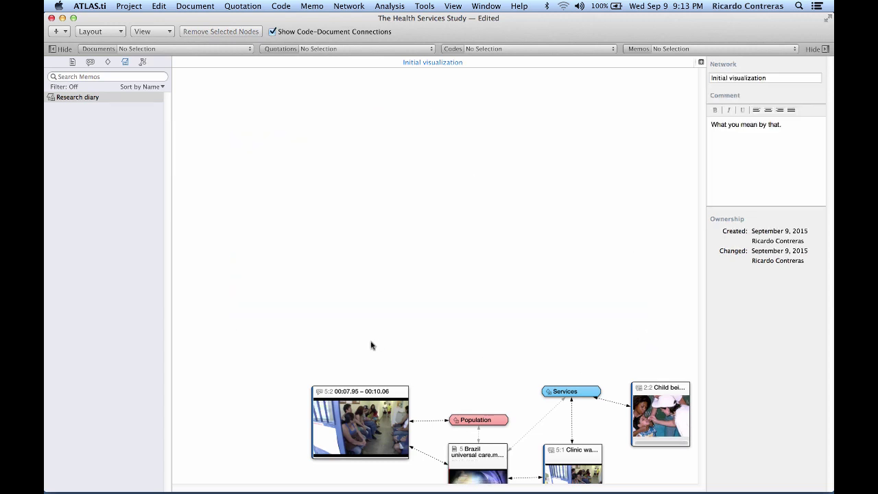
left_click_drag(288, 334, 689, 487)
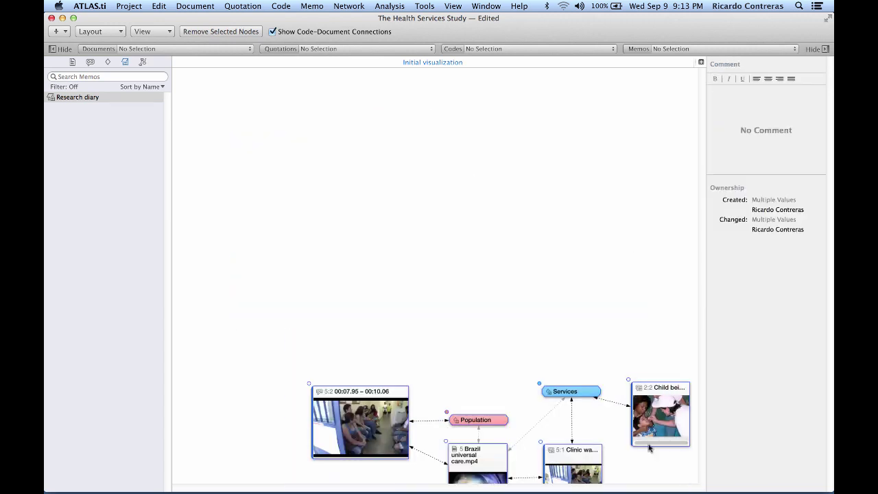
left_click_drag(576, 454, 490, 234)
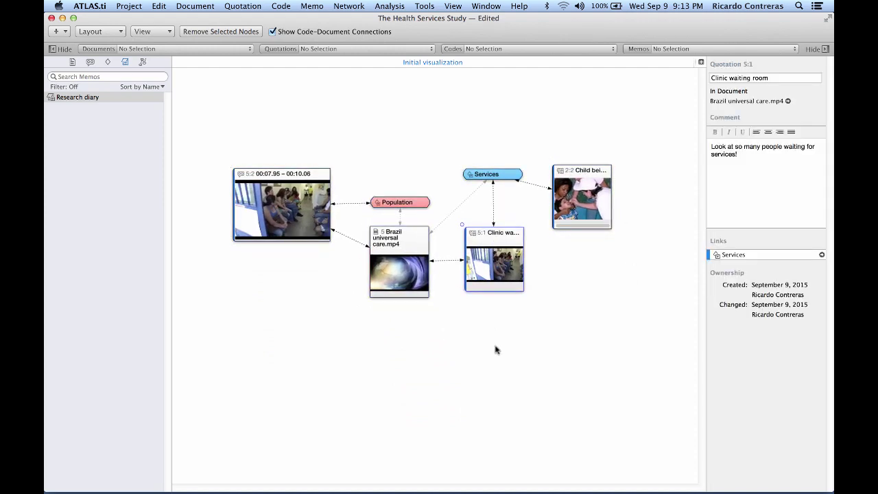
left_click(498, 356)
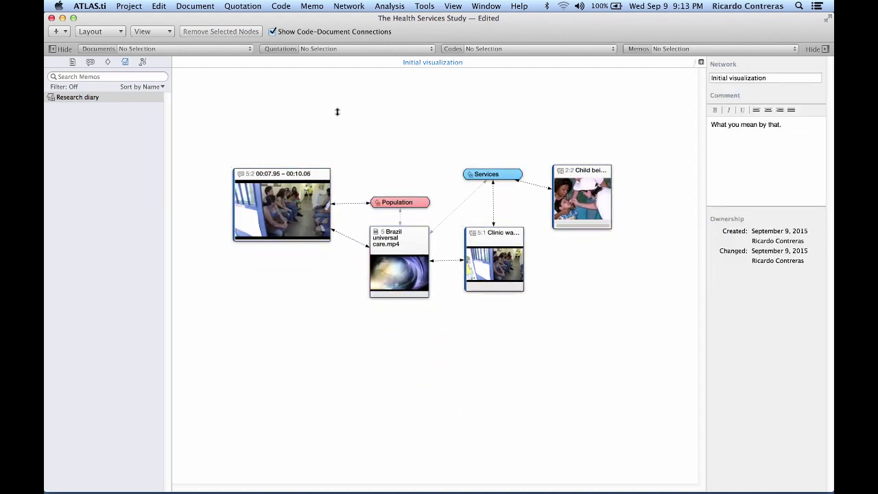
Add all project codes, from CHA based on Chinese model to Vaccination, to the Initial visualization network.
left_click(106, 62)
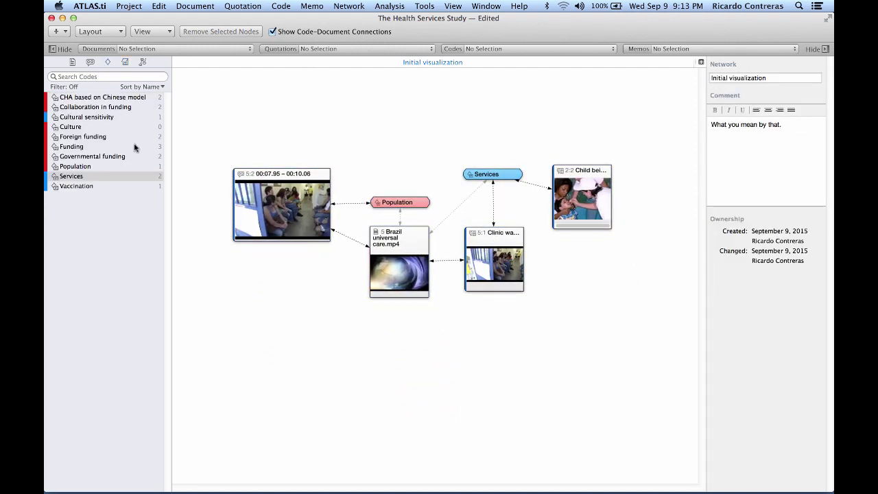
left_click(80, 98)
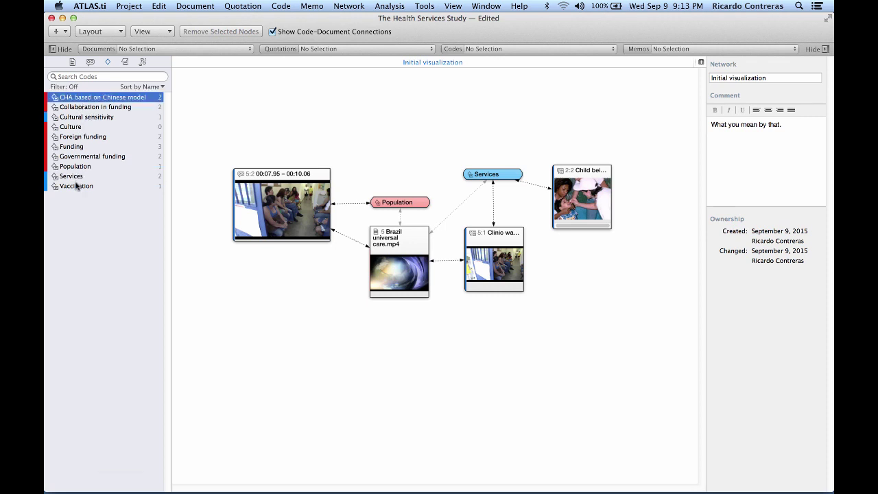
left_click(77, 186, "shift")
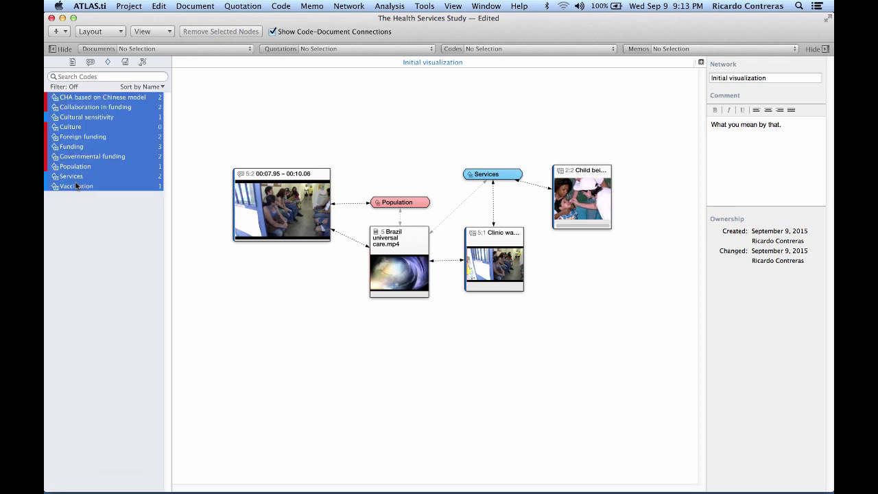
left_click_drag(77, 186, 362, 145)
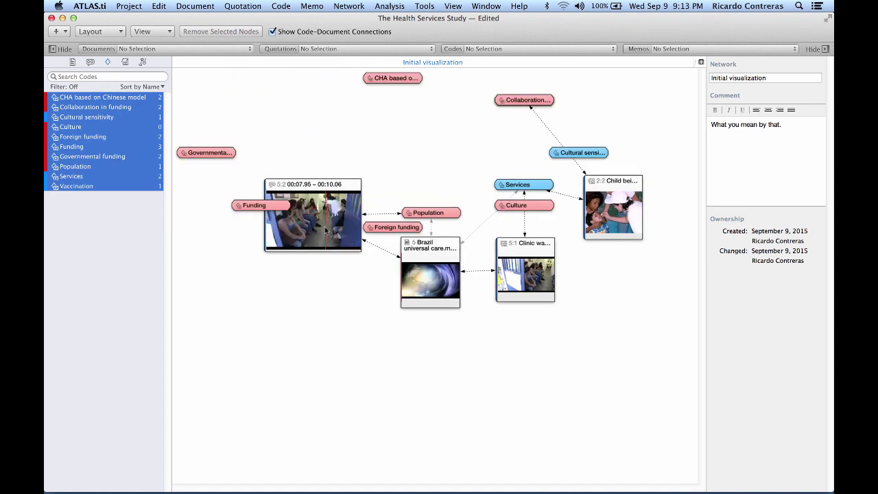
Move quotations 5:2, 5:1, 2:2 and the Brazil universal care.mp4 document below the codes and remove them from the network.
left_click_drag(330, 196, 330, 336)
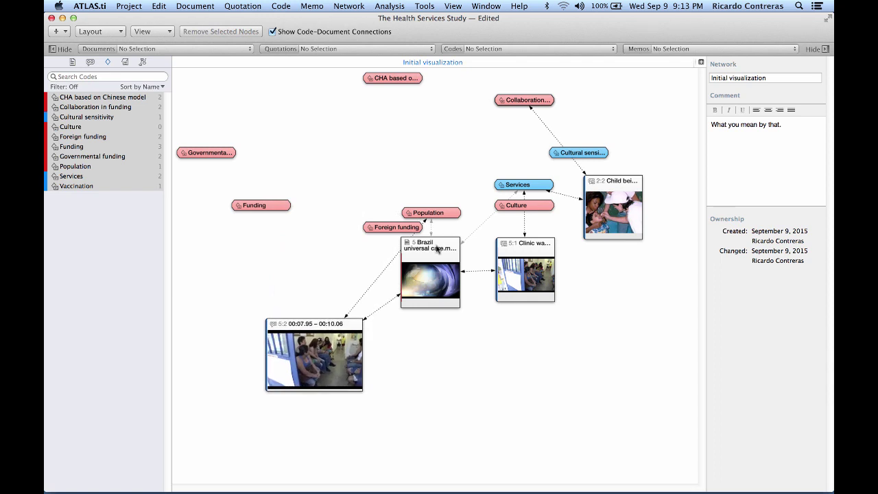
left_click_drag(443, 248, 447, 326)
left_click_drag(525, 250, 530, 323)
left_click_drag(601, 187, 603, 320)
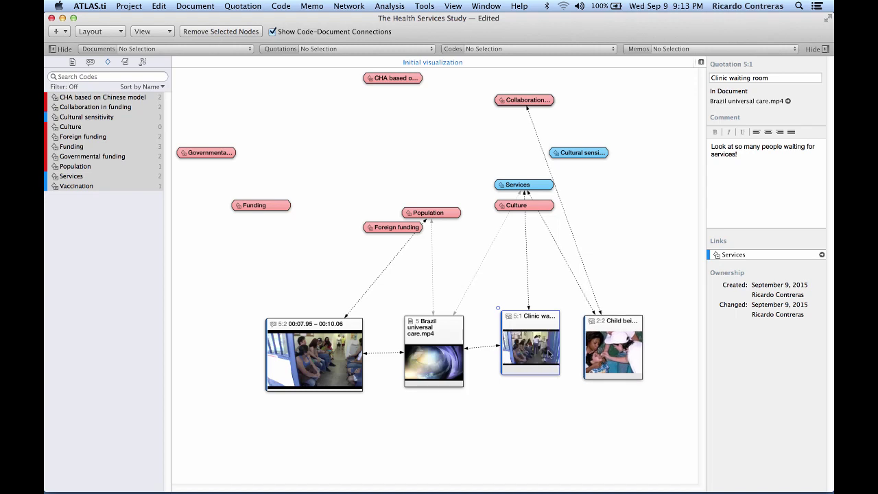
left_click_drag(232, 300, 660, 411)
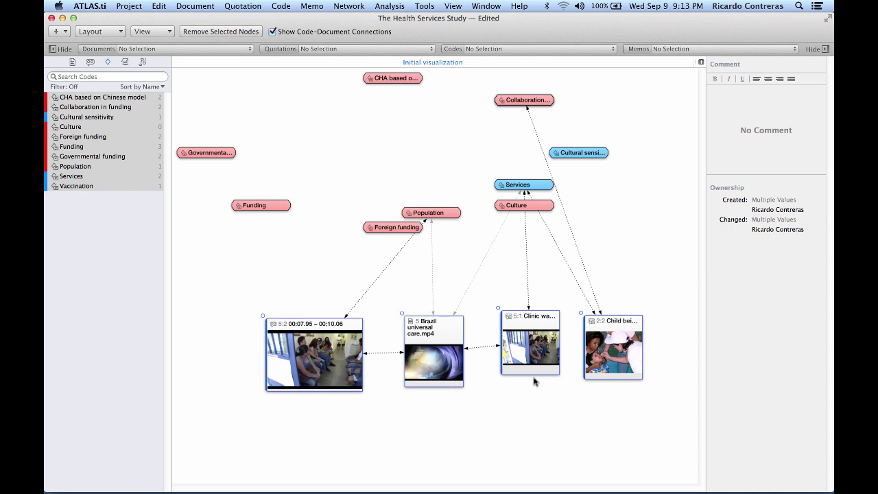
key("Delete")
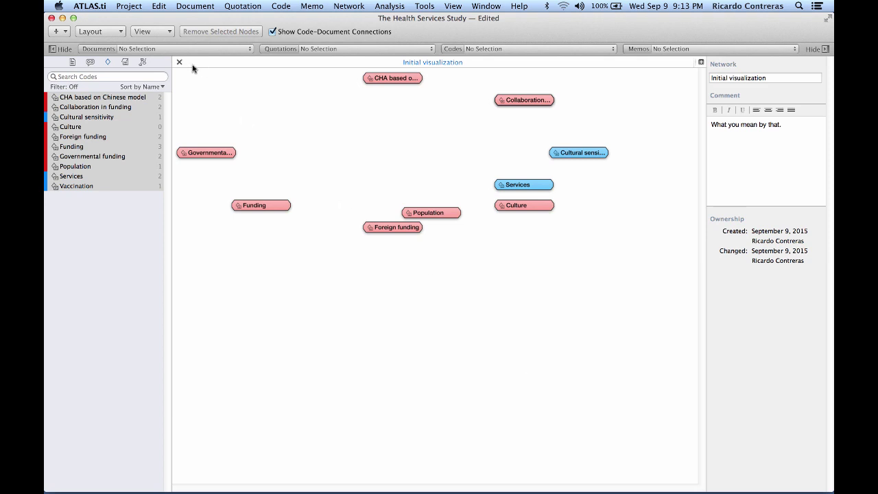
left_click(63, 31)
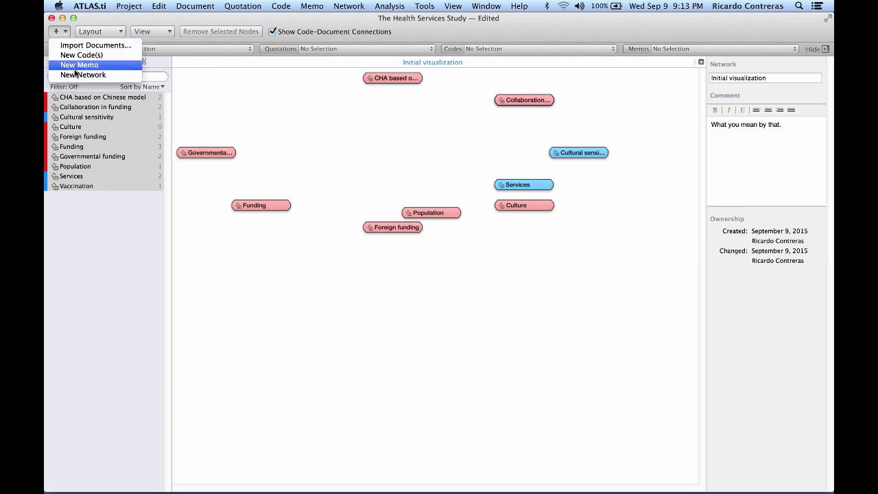
left_click(344, 136)
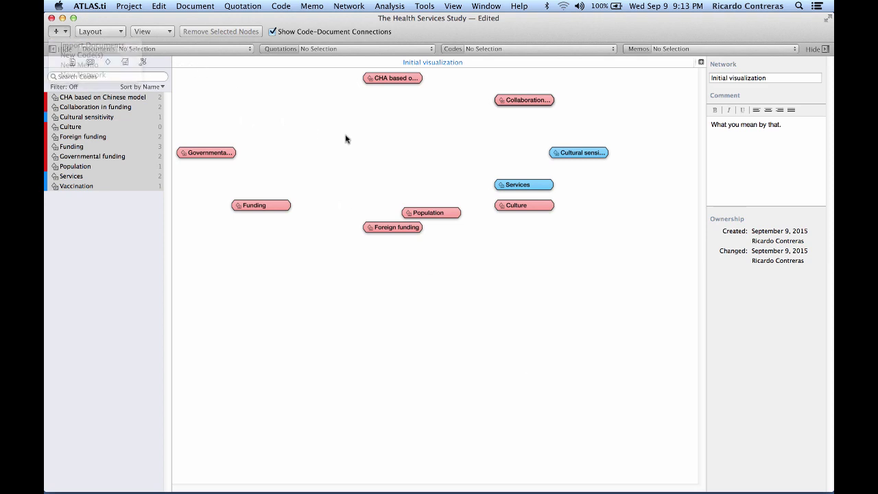
Enlarge the CHA based on Chinese model, Collaboration in funding and Governmental funding nodes to fit their full names.
left_click_drag(407, 80, 403, 90)
left_click(403, 92)
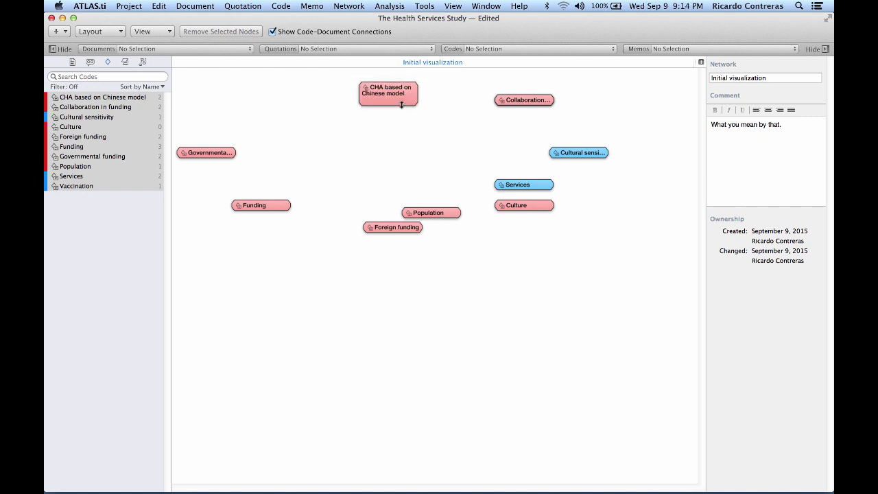
left_click(520, 103)
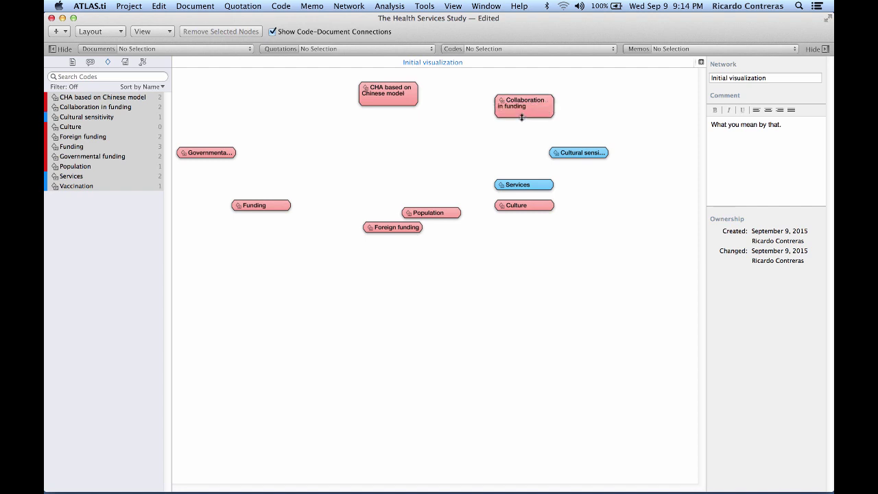
left_click(208, 157)
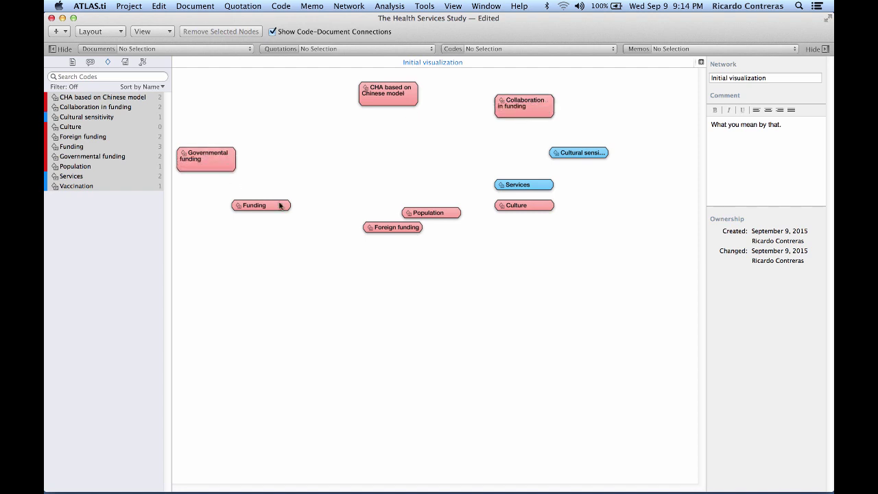
Group the funding codes by placing Governmental funding, Foreign funding and Collaboration in funding in an area below the Funding code.
left_click_drag(258, 210, 299, 149)
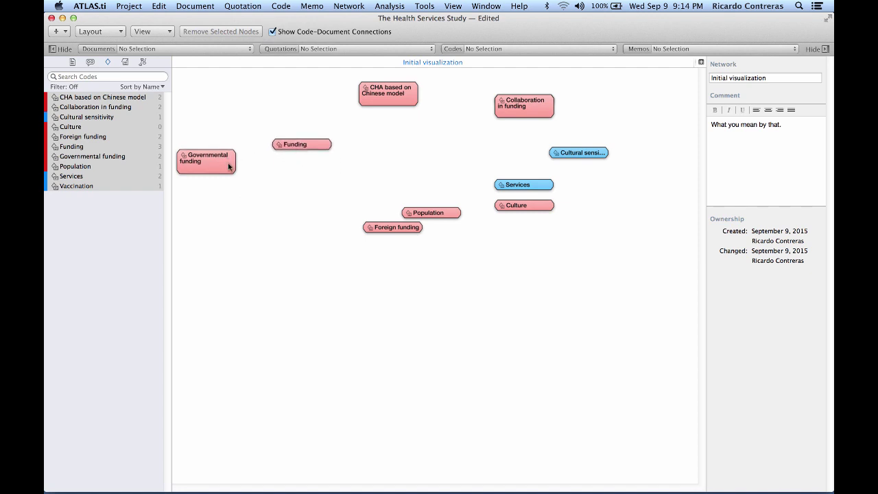
left_click_drag(230, 164, 247, 200)
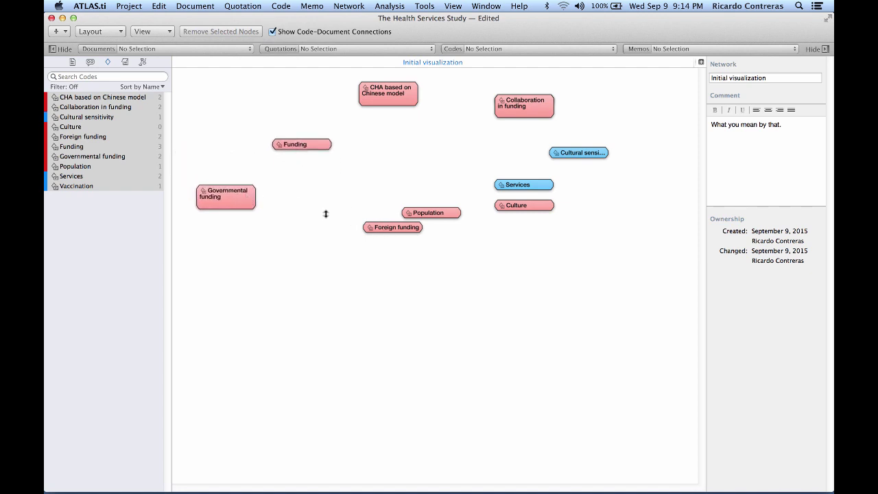
left_click_drag(370, 230, 306, 200)
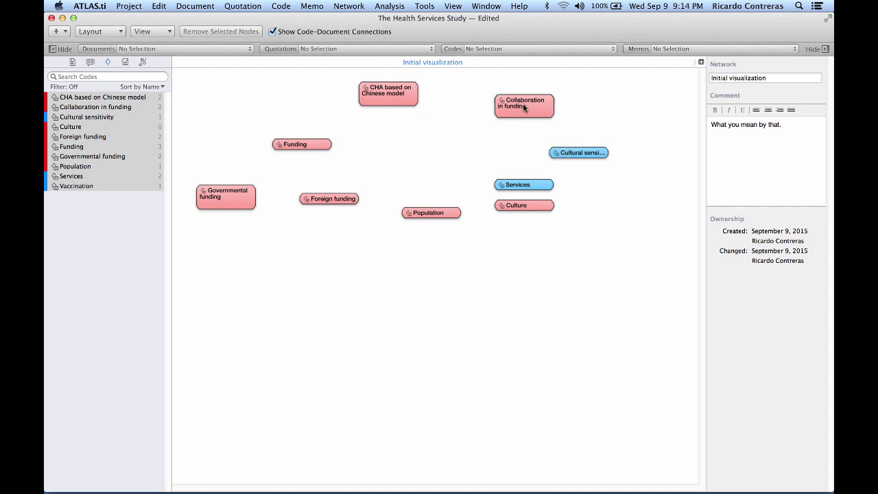
left_click_drag(524, 106, 421, 163)
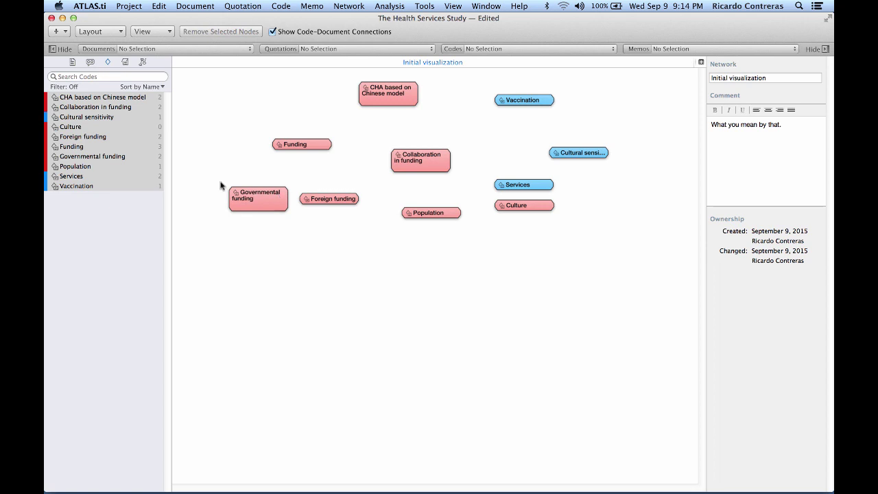
Link Governmental funding and Foreign funding to Funding with the "is a" relation and move Funding higher above them.
left_click_drag(222, 181, 358, 227)
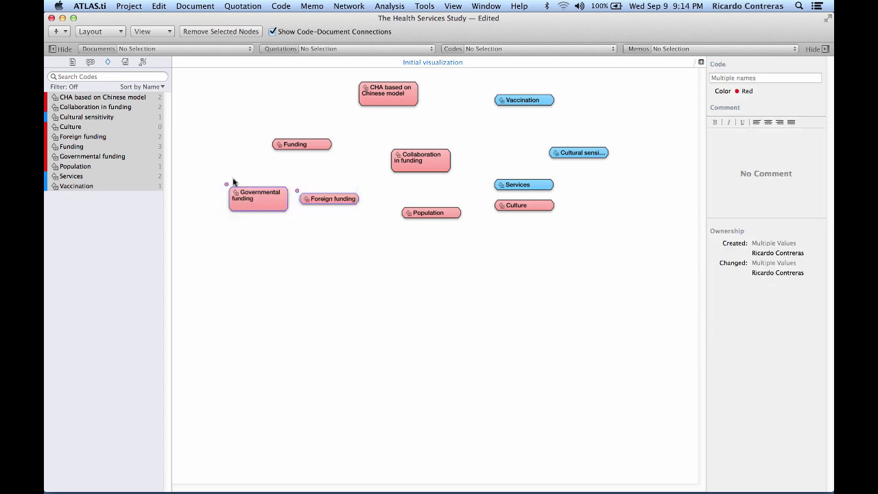
left_click_drag(226, 184, 294, 148)
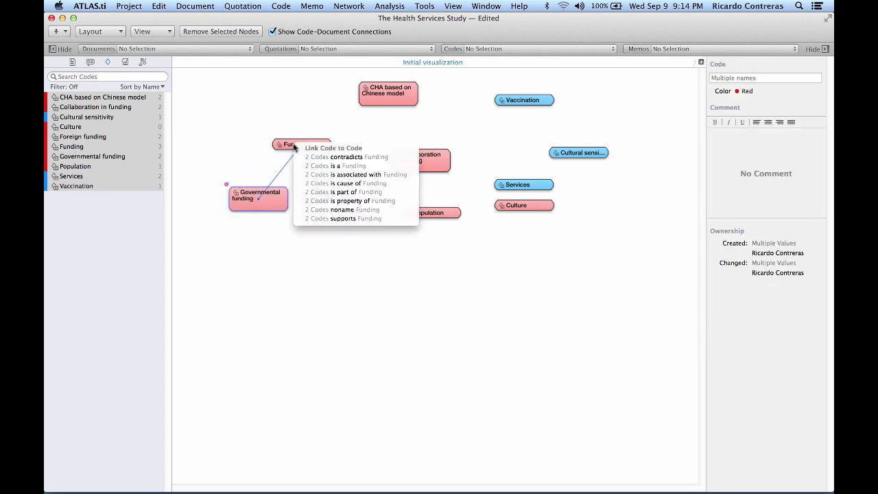
left_click(331, 167)
left_click_drag(289, 143, 279, 116)
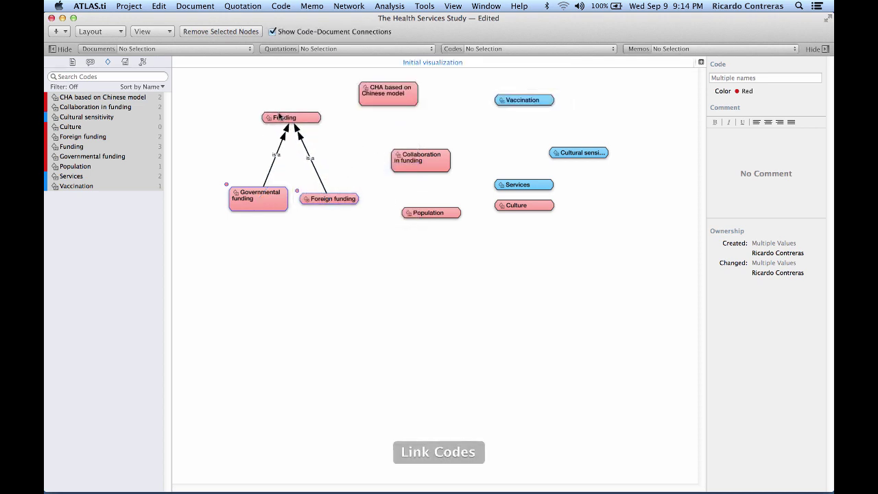
Bring Collaboration in funding closer to Funding and link it to Funding with the "is property of" relation.
left_click_drag(411, 167, 311, 116)
left_click(402, 156)
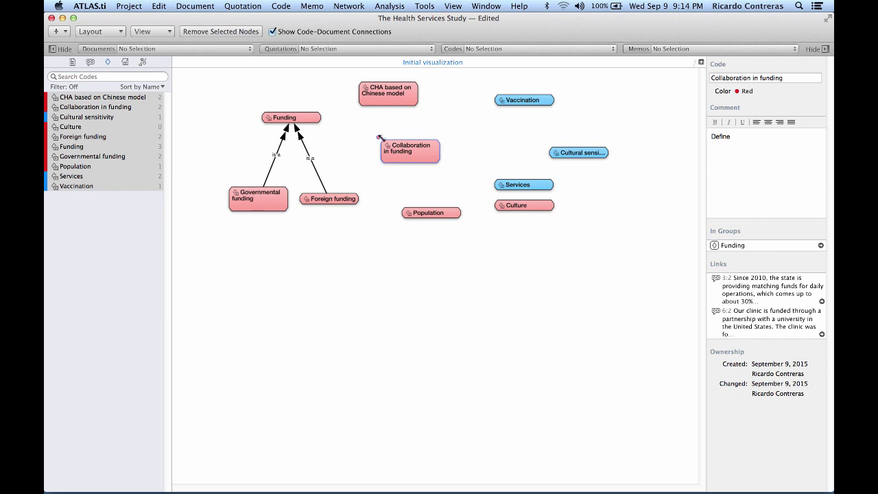
left_click_drag(379, 138, 300, 120)
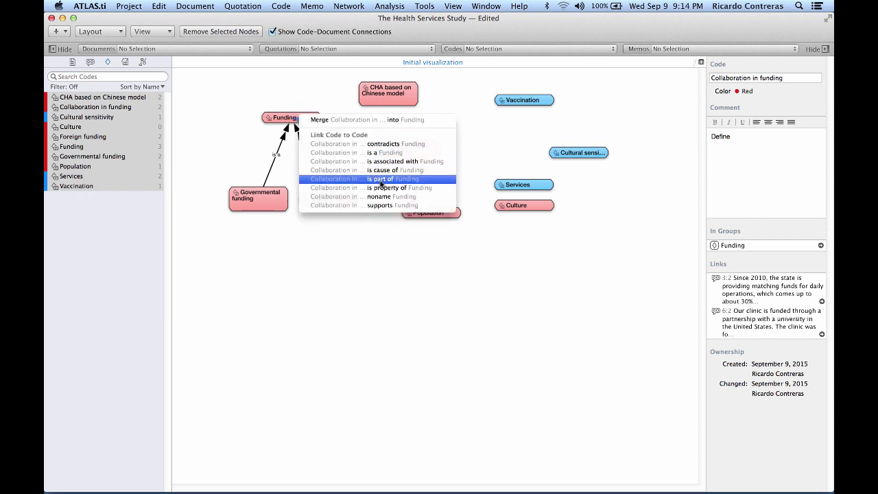
left_click(382, 188)
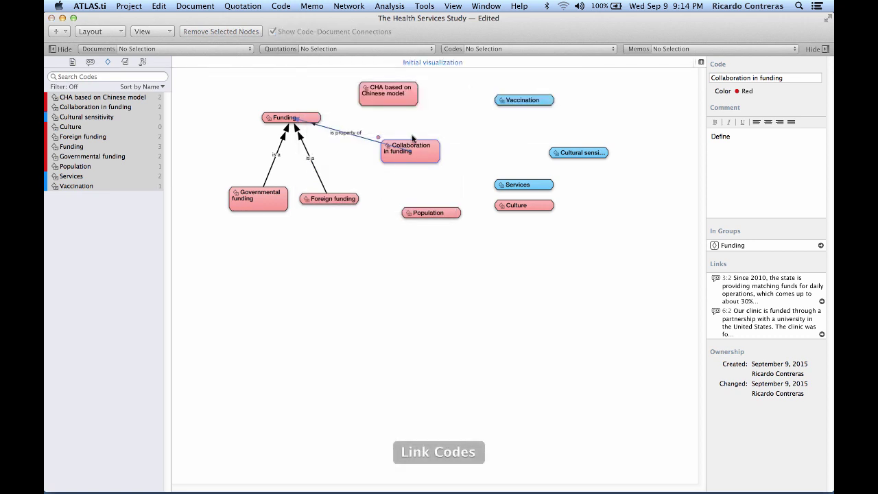
Move CHA based on Chinese model, Culture and Population below Services, and enlarge Cultural sensitivity to fit its name and place it beside Services.
left_click_drag(400, 84, 586, 242)
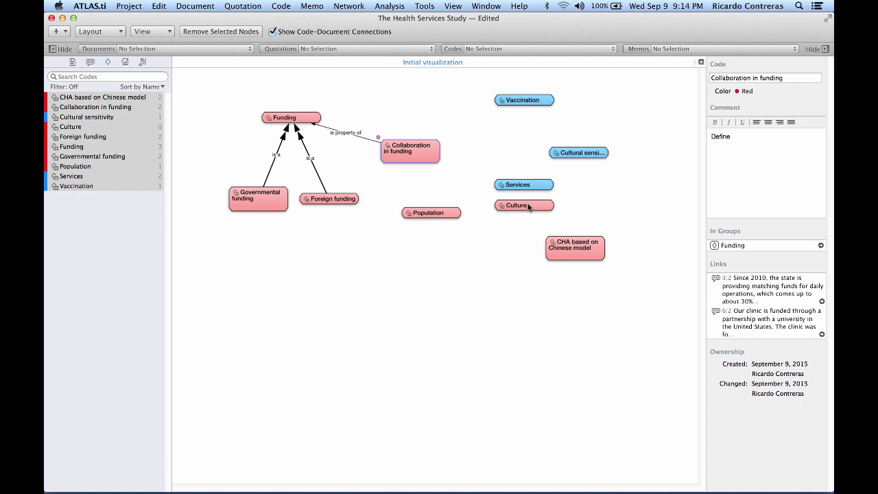
left_click_drag(528, 204, 514, 302)
left_click_drag(440, 215, 492, 262)
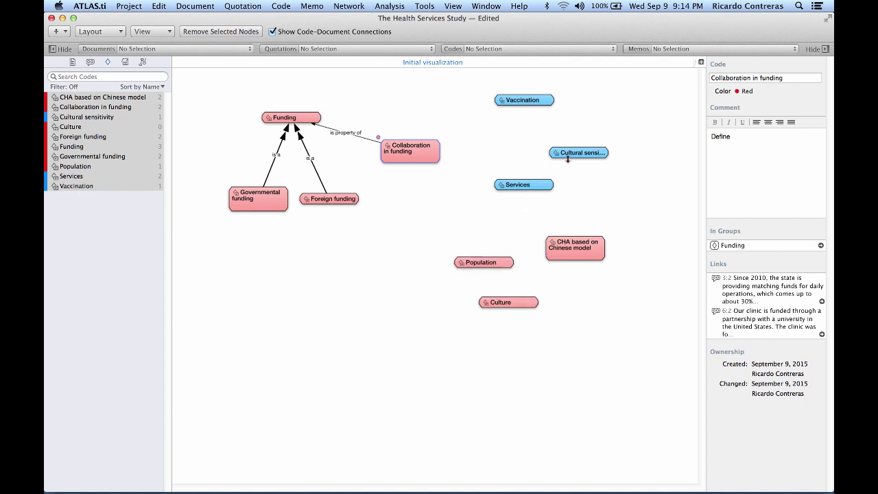
left_click(568, 162)
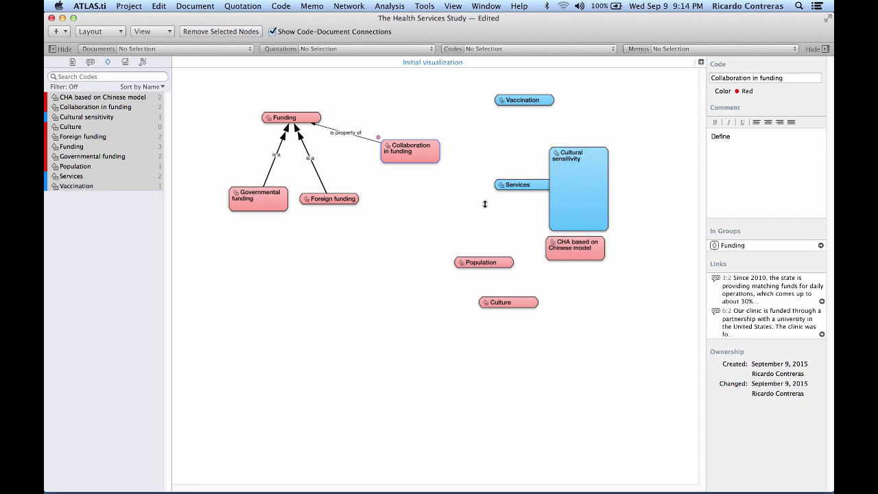
left_click_drag(577, 165, 638, 178)
Place Vaccination below Services, link it to Services with the "is a" relation and move Services higher.
left_click_drag(552, 103, 521, 180)
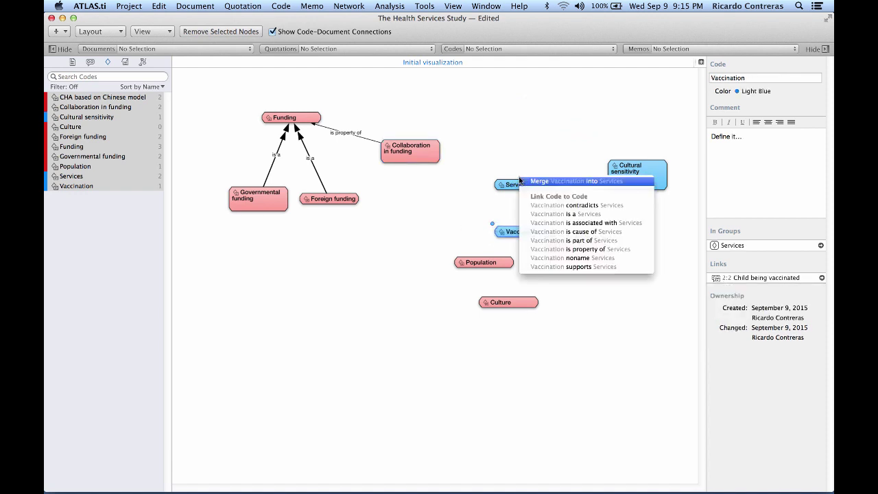
left_click(545, 214)
left_click_drag(526, 185, 526, 151)
Raise Cultural sensitivity level with Services, place Culture below it and link Culture to it with "is associated with".
left_click_drag(618, 177, 619, 164)
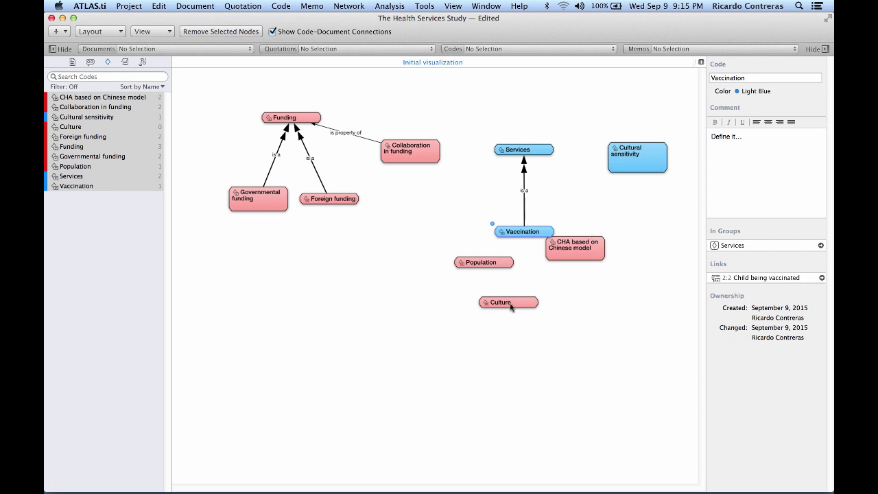
left_click_drag(532, 297, 626, 159)
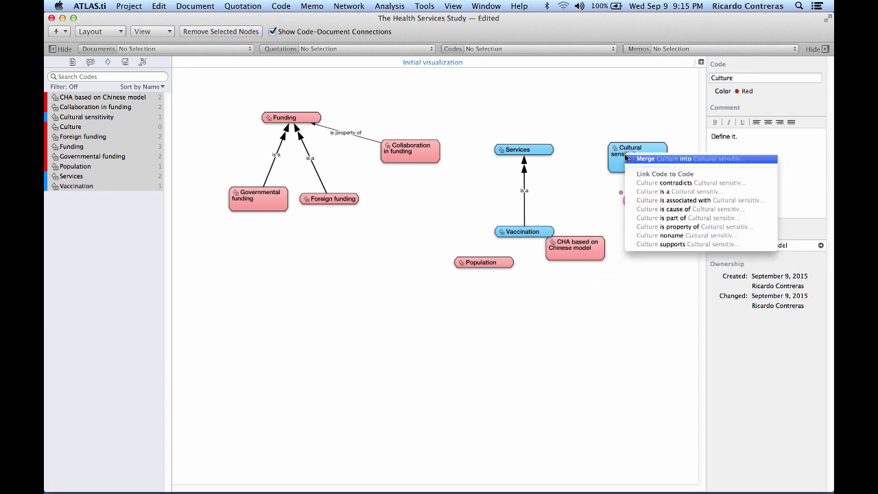
left_click(669, 200)
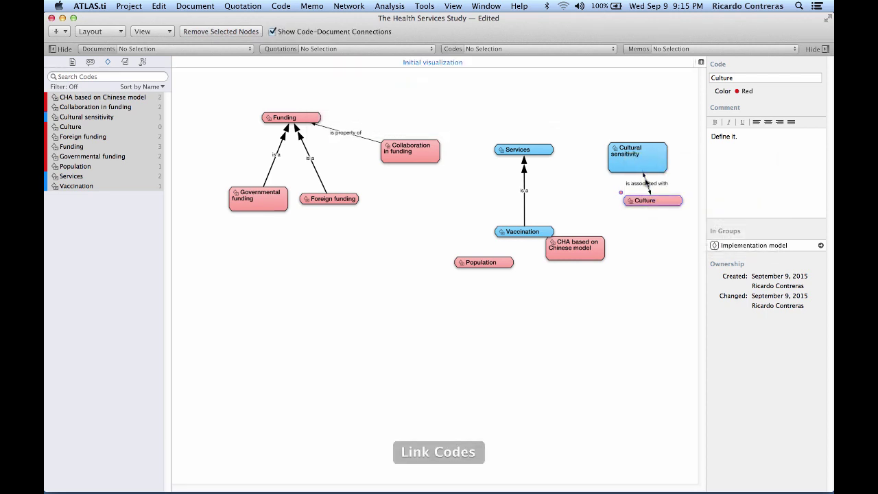
Link Cultural sensitivity to Services with "is property of" and align Culture directly under Cultural sensitivity.
left_click(626, 160)
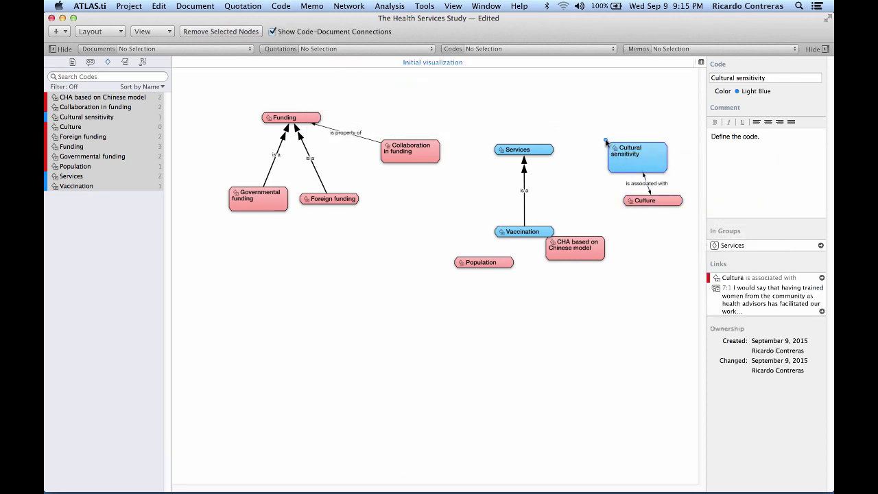
left_click_drag(606, 140, 535, 158)
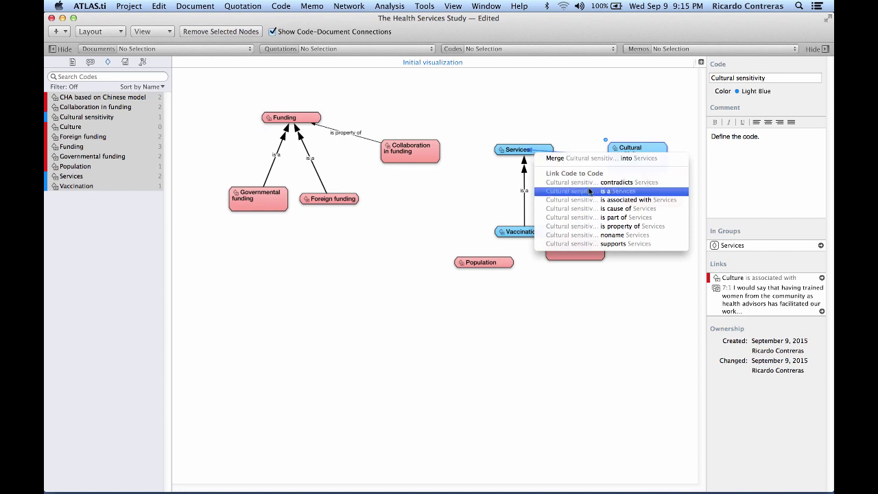
left_click(600, 226)
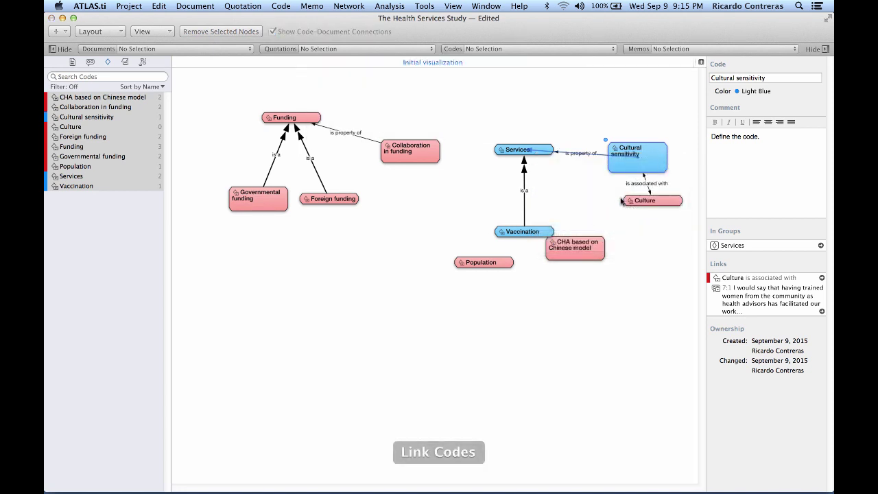
left_click_drag(649, 158, 659, 156)
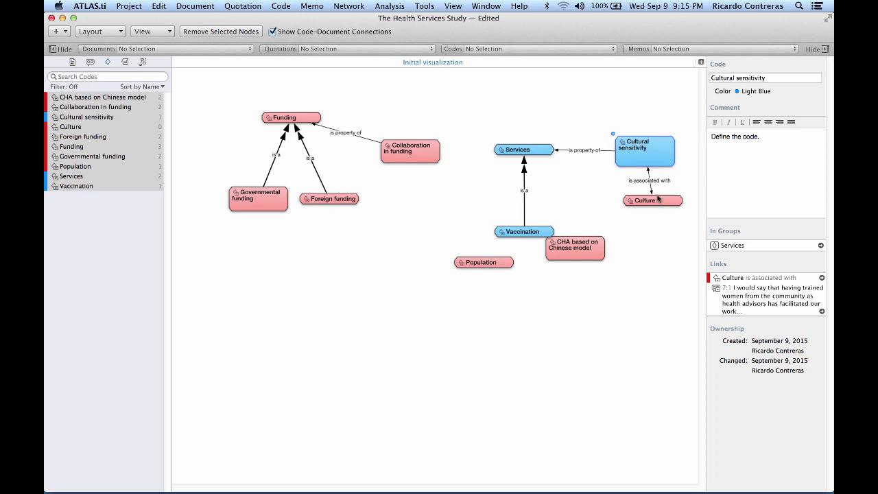
left_click_drag(664, 200, 651, 207)
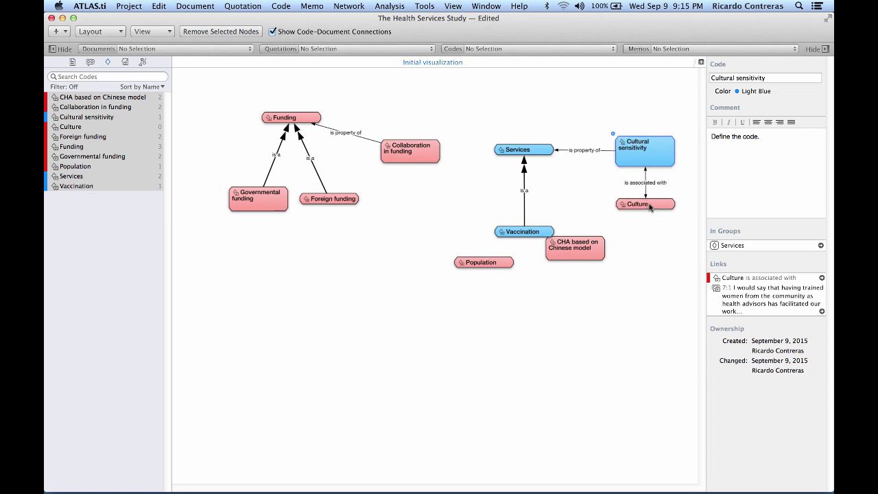
Move CHA based on Chinese model and Population clear of the linked codes and remove both from the network.
left_click_drag(566, 248, 597, 277)
left_click_drag(505, 267, 546, 280)
left_click_drag(469, 250, 652, 318)
key("Delete")
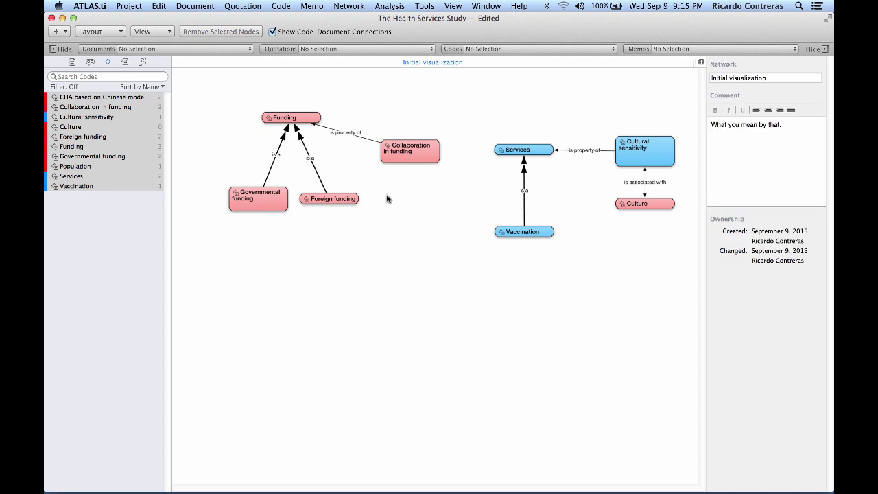
Place Collaboration in funding in line with the other funding types and center Funding above all three.
left_click_drag(402, 157, 404, 203)
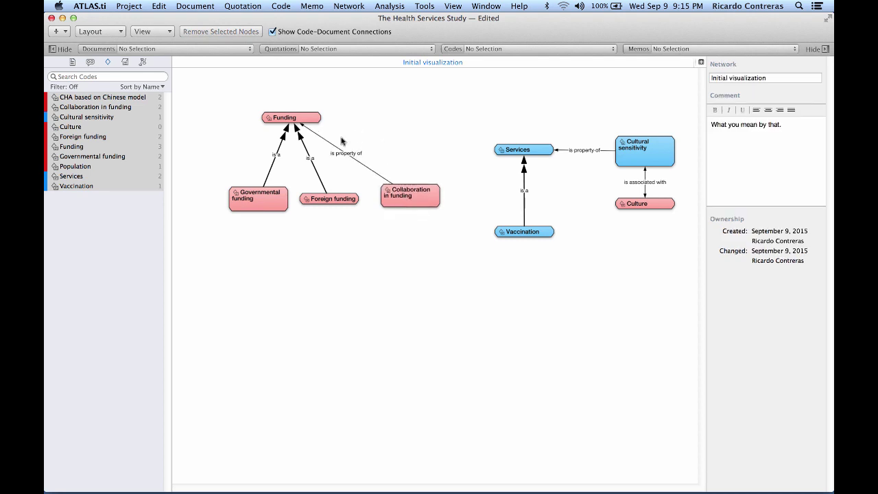
left_click_drag(310, 123, 350, 121)
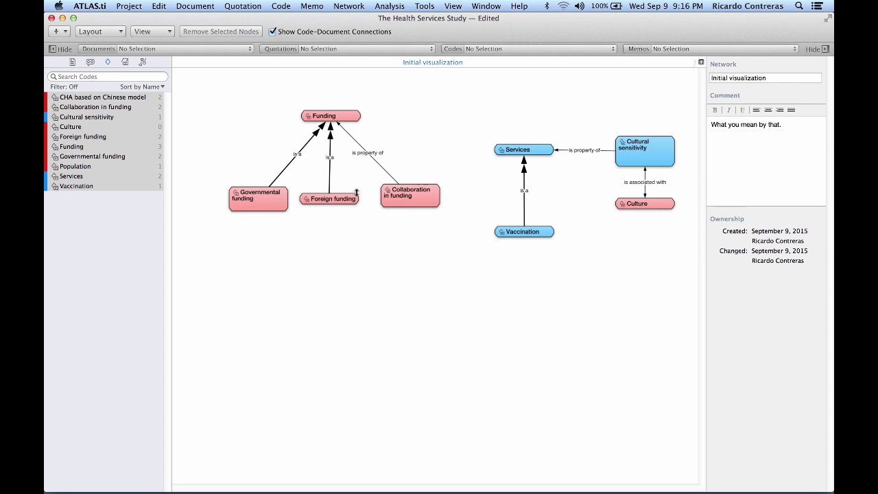
Add a new code-to-code relation in the Relation Manager, keeping its default name, and return to the network.
left_click(282, 7)
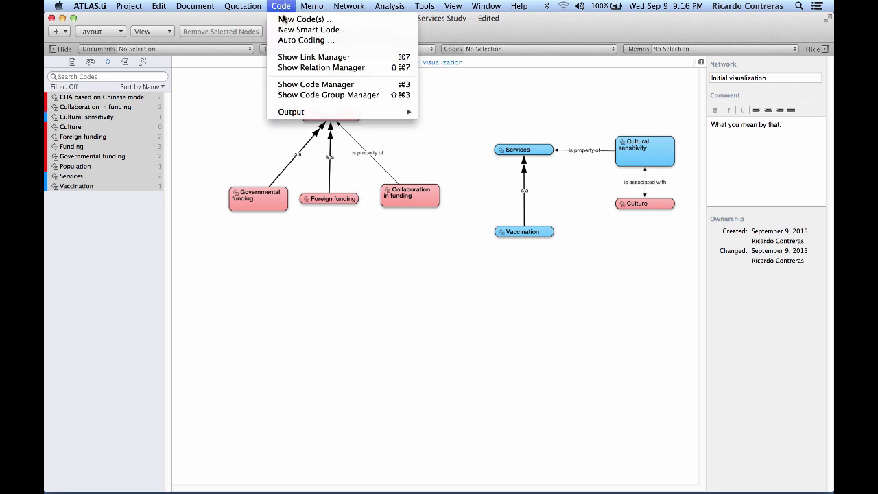
left_click(297, 68)
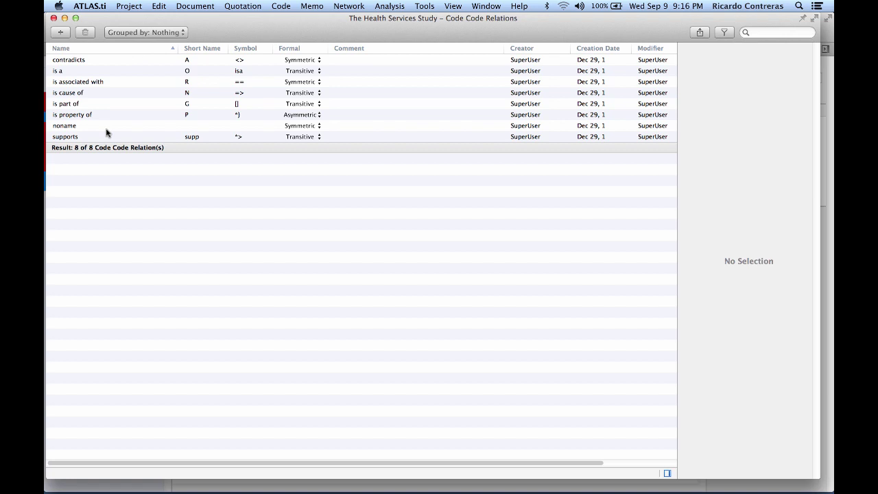
left_click(60, 32)
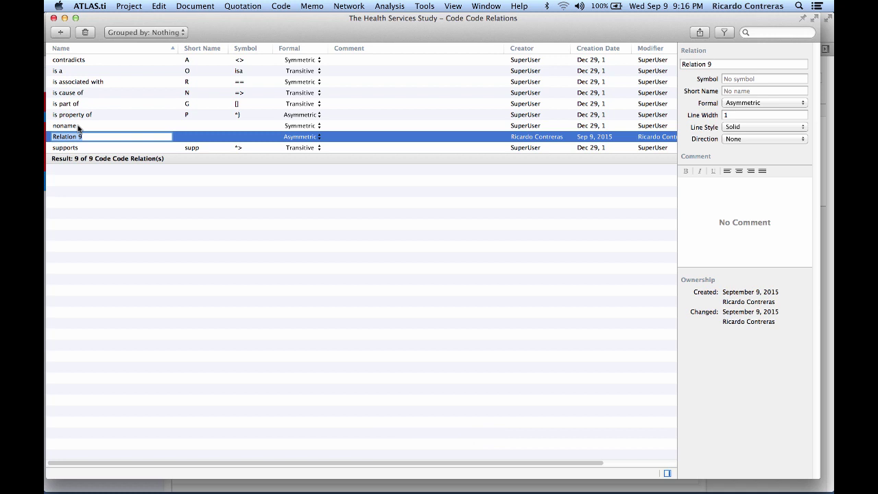
left_click(54, 18)
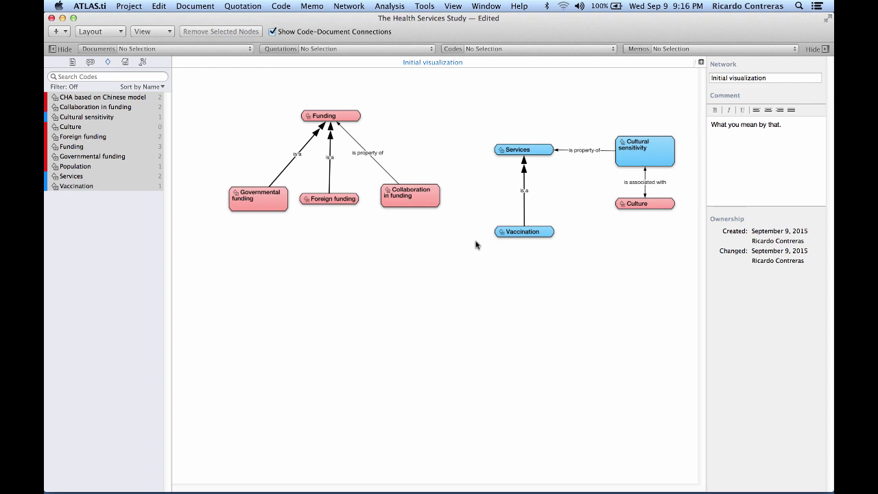
Import the quotations linked to Vaccination into the network and enlarge the Child being vaccinated node to fit its name.
left_click(509, 234)
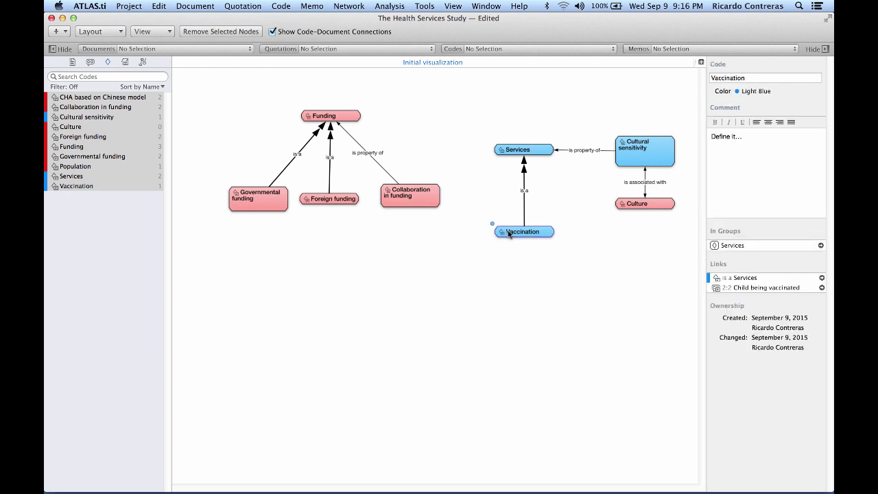
right_click(509, 233)
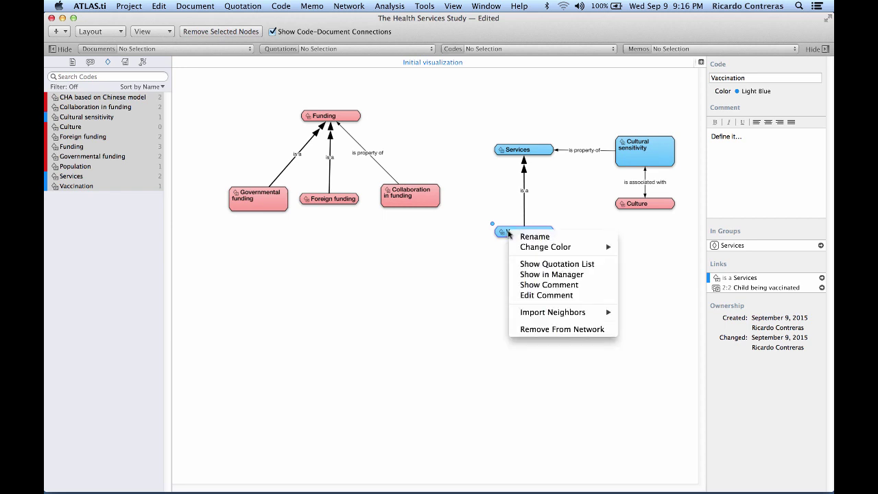
mouse_move(538, 312)
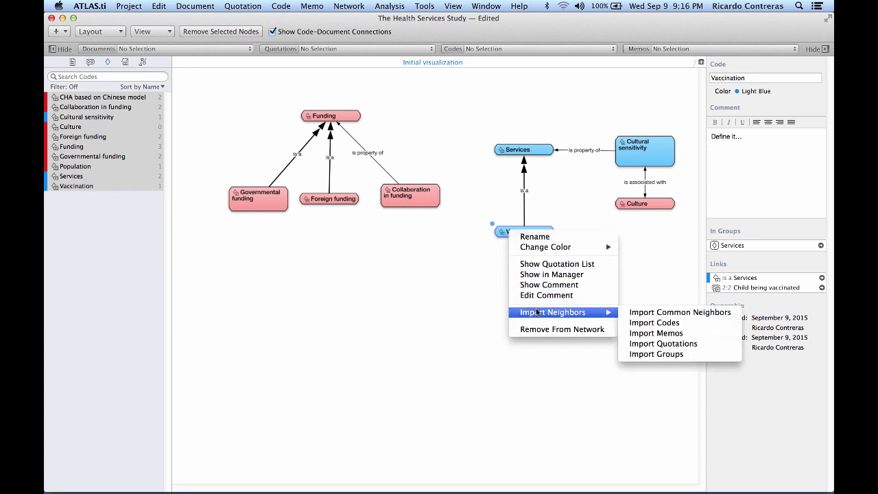
left_click(654, 343)
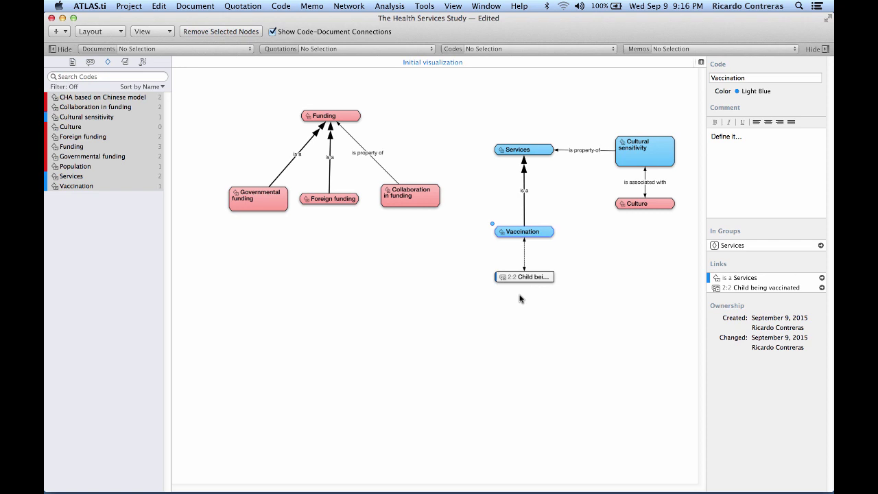
left_click_drag(519, 282, 519, 299)
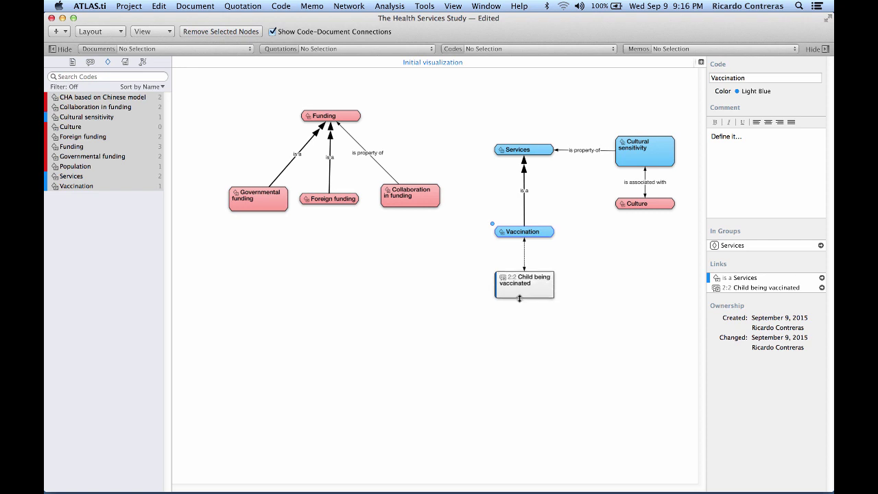
Show quotation previews in the network and adjust the Child being vaccinated node below Vaccination.
left_click(165, 33)
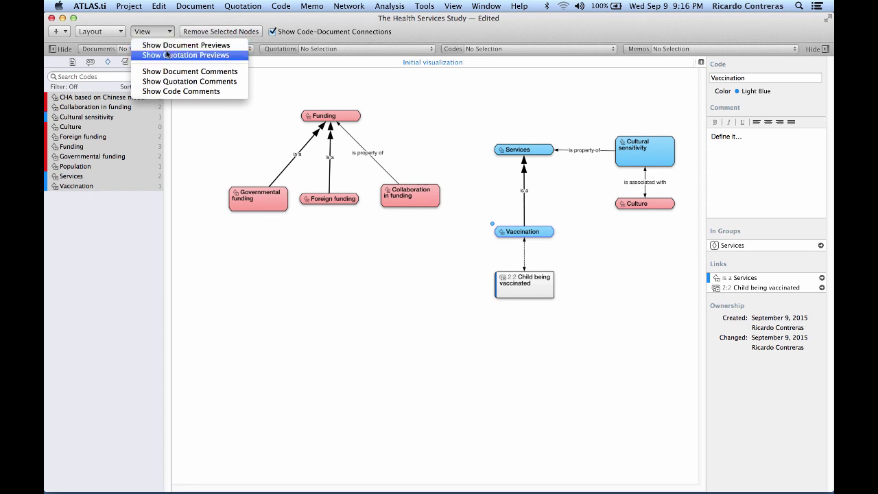
left_click(166, 55)
left_click_drag(528, 289, 526, 304)
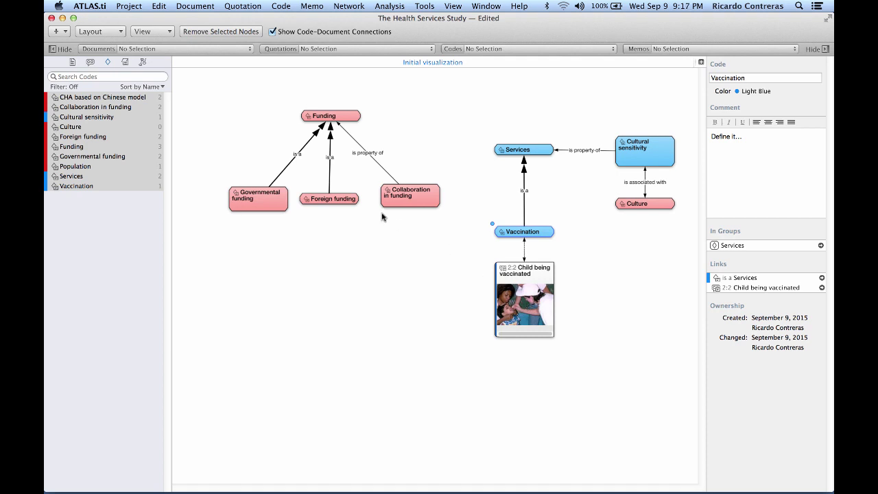
Move Foreign funding down below the other funding types and add its linked quotation 3:1 to the network beneath it.
left_click(352, 203)
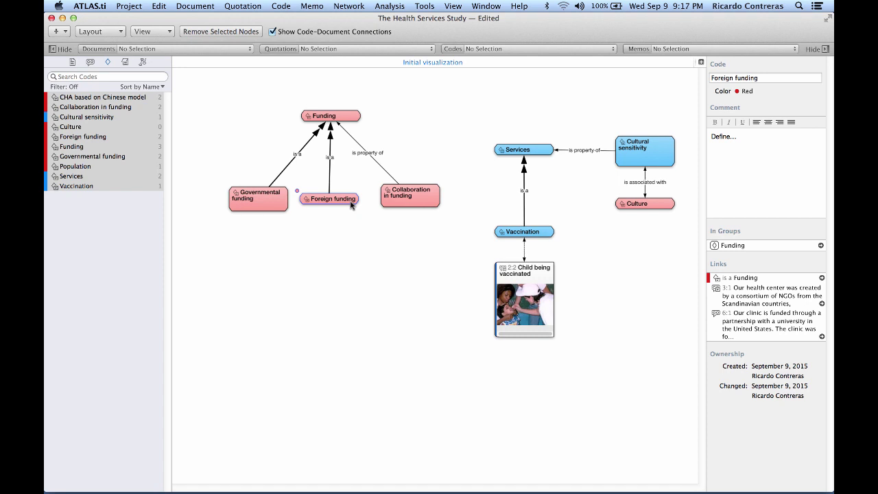
left_click_drag(351, 204, 352, 231)
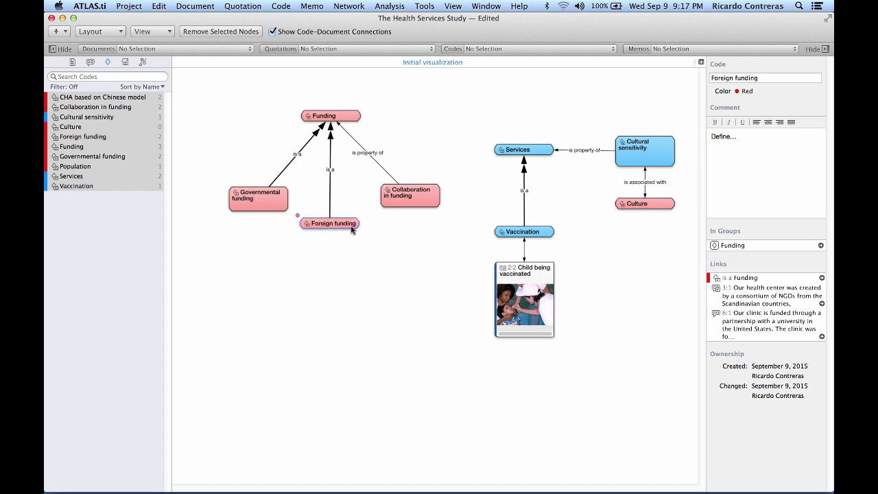
left_click(738, 292)
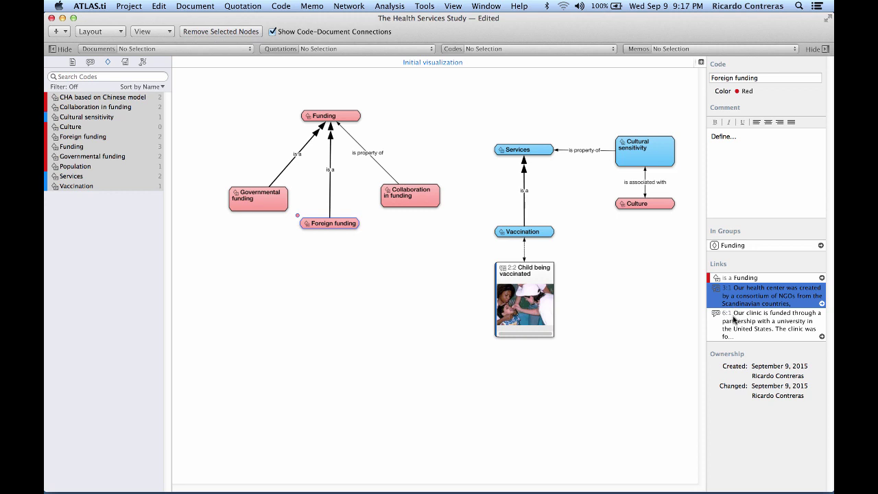
left_click(735, 319)
left_click(735, 299)
left_click_drag(734, 300, 246, 309)
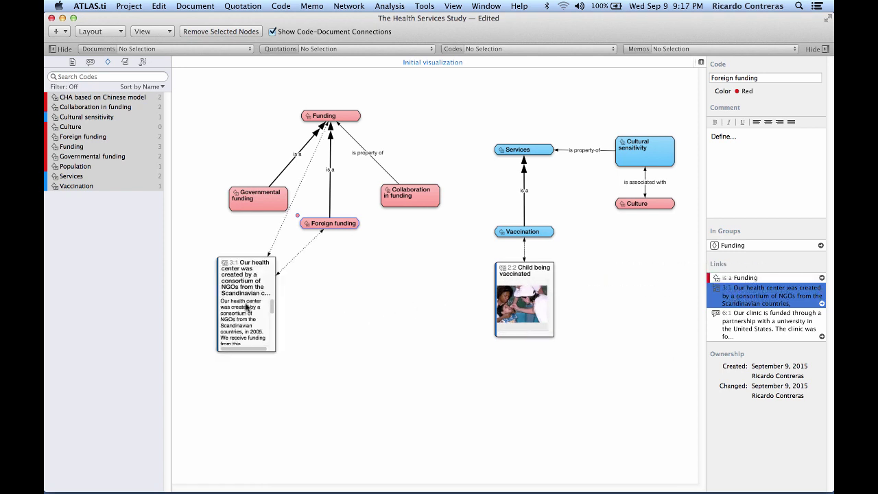
left_click(733, 317)
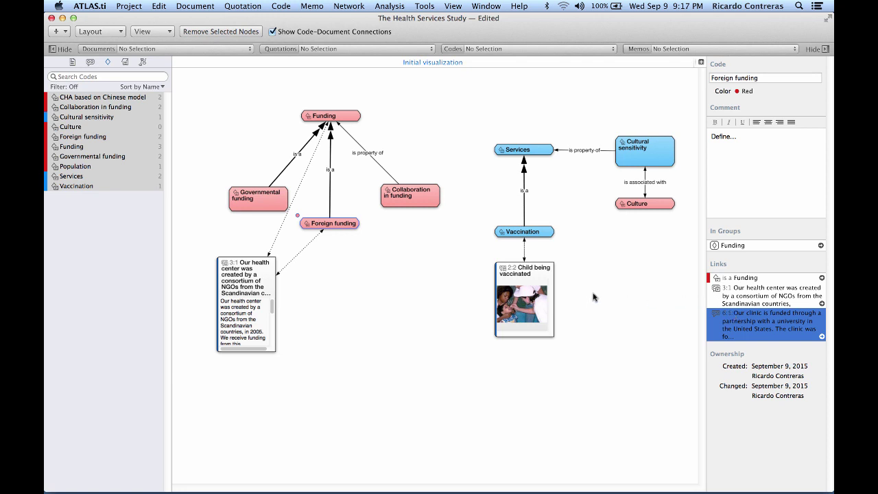
left_click_drag(252, 283, 332, 294)
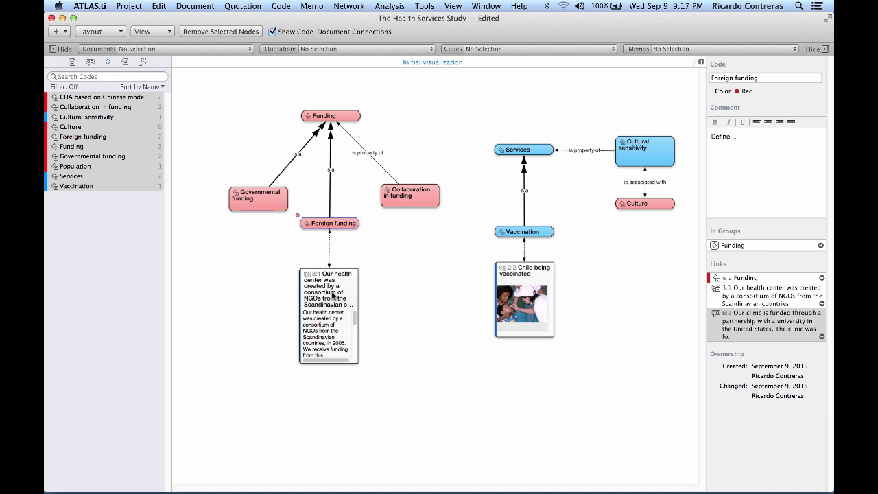
Add quotation 6:1 to the network and place quotations 3:1 and 6:1 on either side below Foreign funding.
left_click(731, 289)
mouse_move(733, 290)
left_mouse_down()
mouse_move(463, 266)
mouse_move(403, 307)
left_mouse_up()
left_click_drag(724, 325, 431, 291)
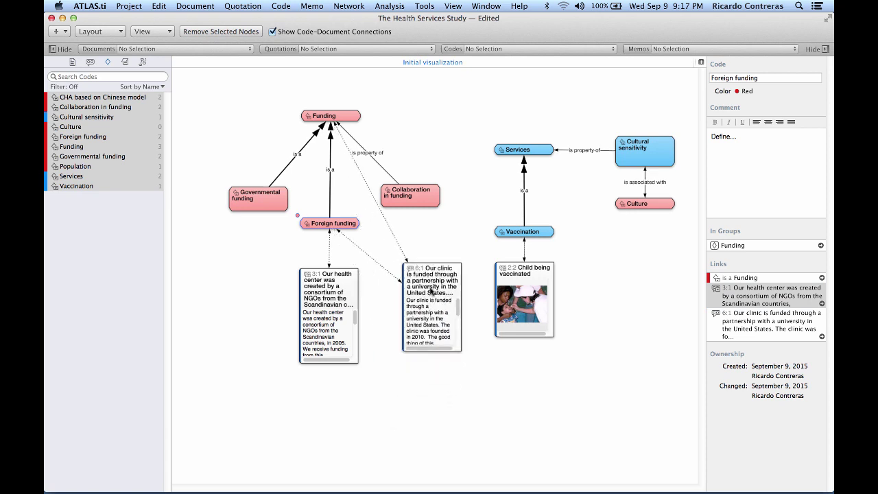
left_click_drag(322, 286, 229, 273)
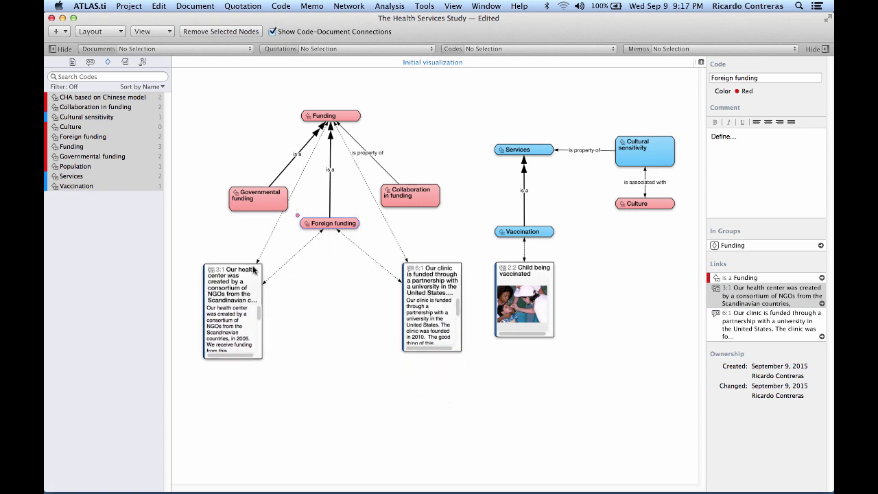
left_click_drag(421, 269, 418, 264)
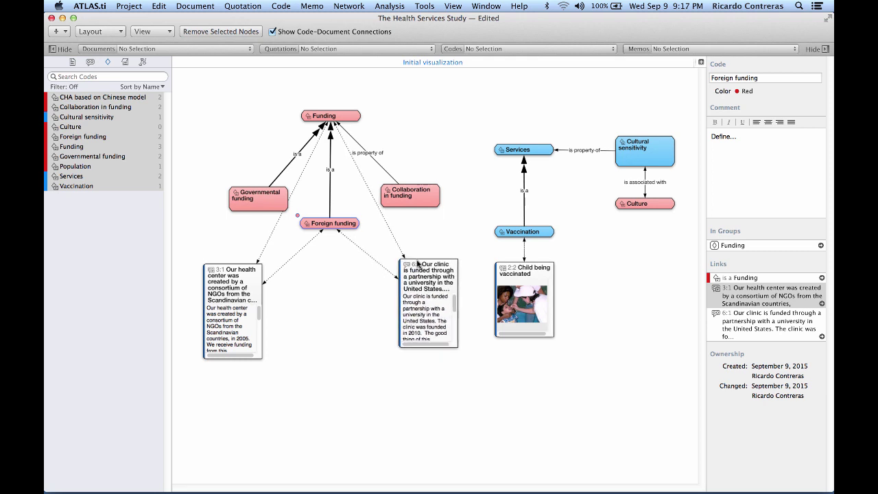
View quotation 6:1 in its source document, return to the network and clear the code selection.
left_click(417, 264)
right_click(417, 266)
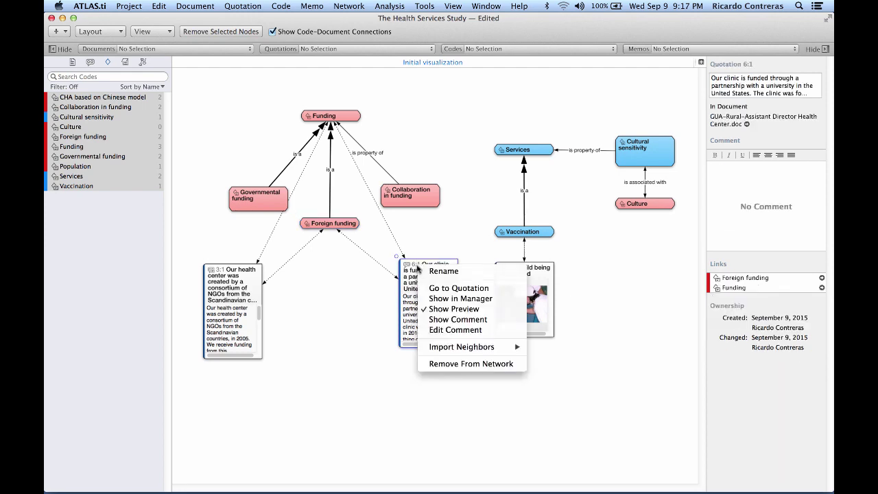
left_click(431, 290)
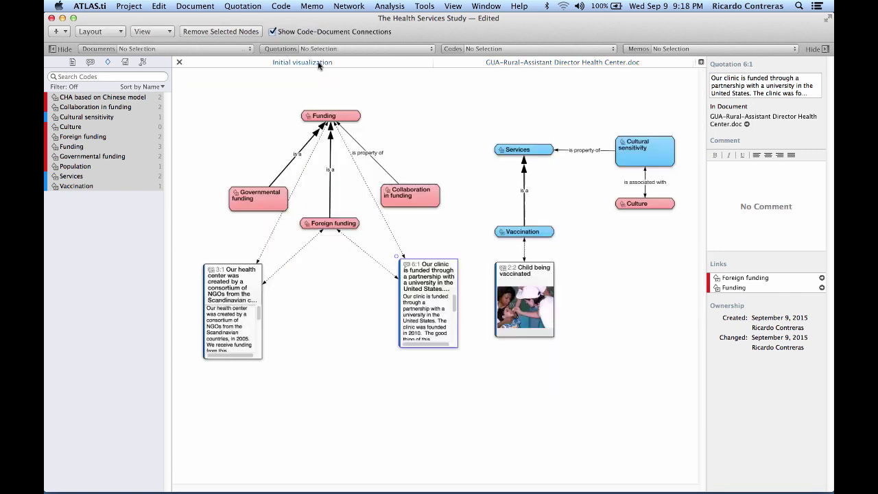
left_click(319, 64)
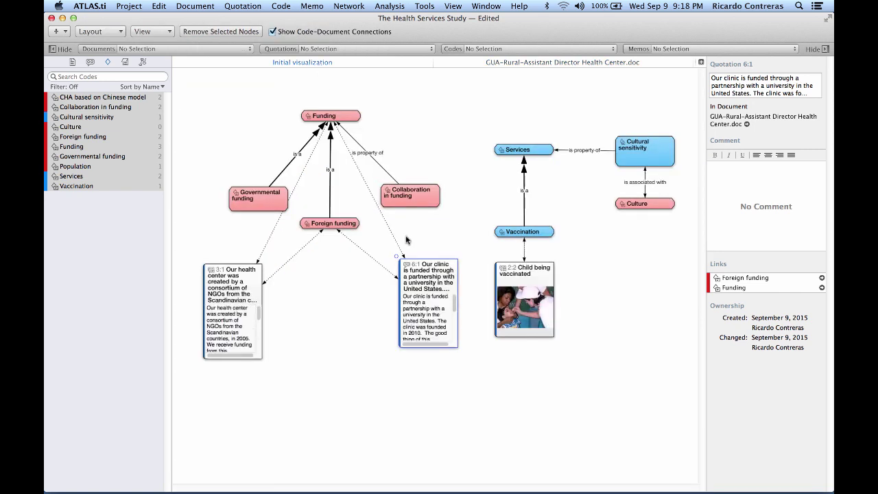
left_click_drag(421, 266, 418, 267)
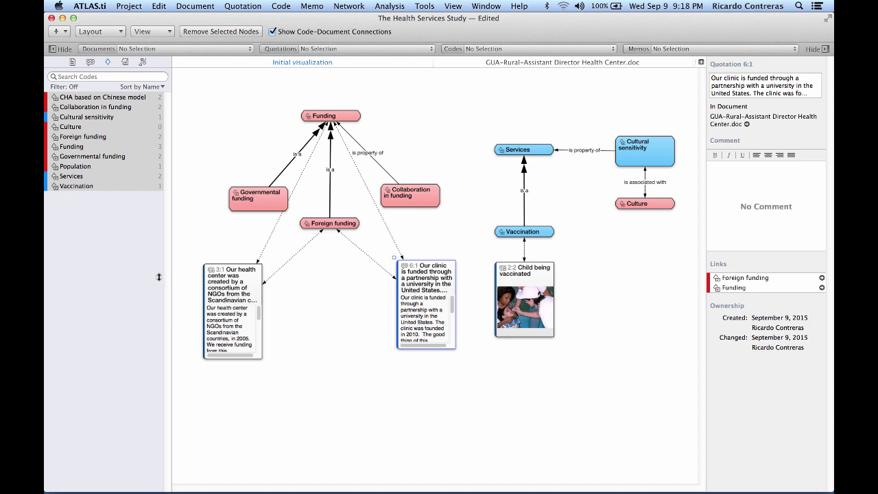
left_click(120, 252)
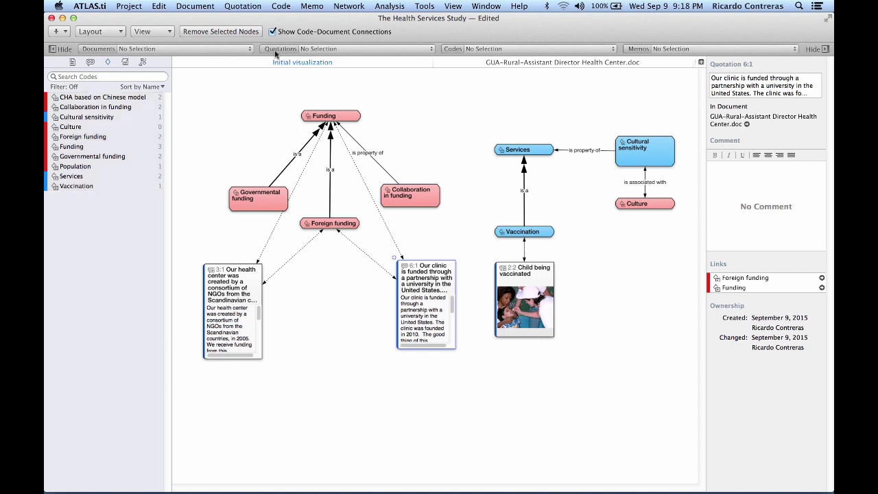
Open Word Cruncher in a widened window and count the words of all documents, with separate counts by document.
left_click(403, 7)
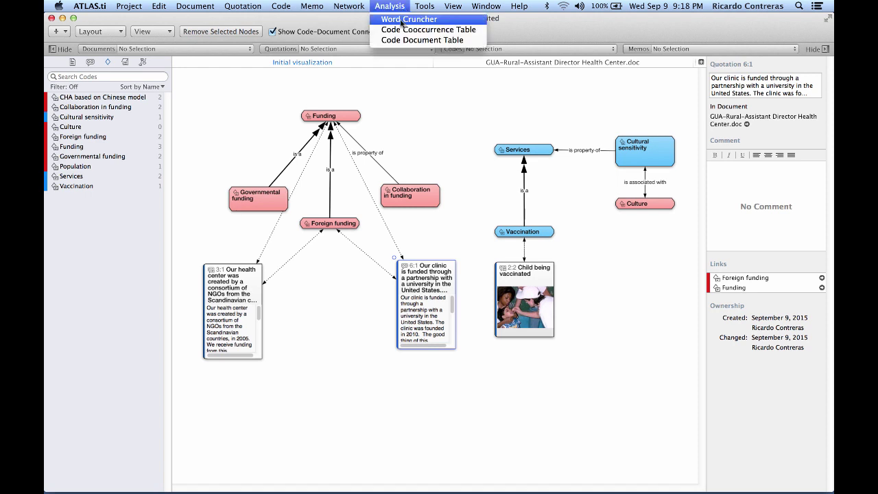
left_click(400, 20)
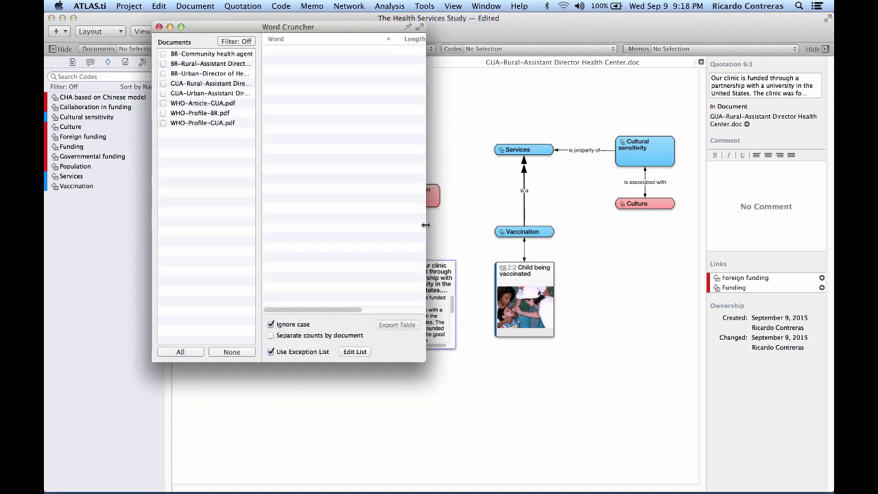
left_click_drag(424, 359, 614, 348)
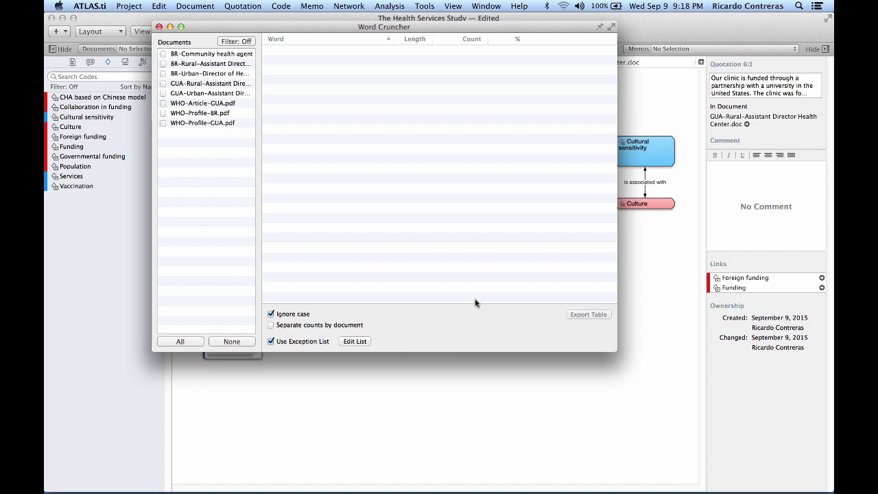
left_click(163, 54)
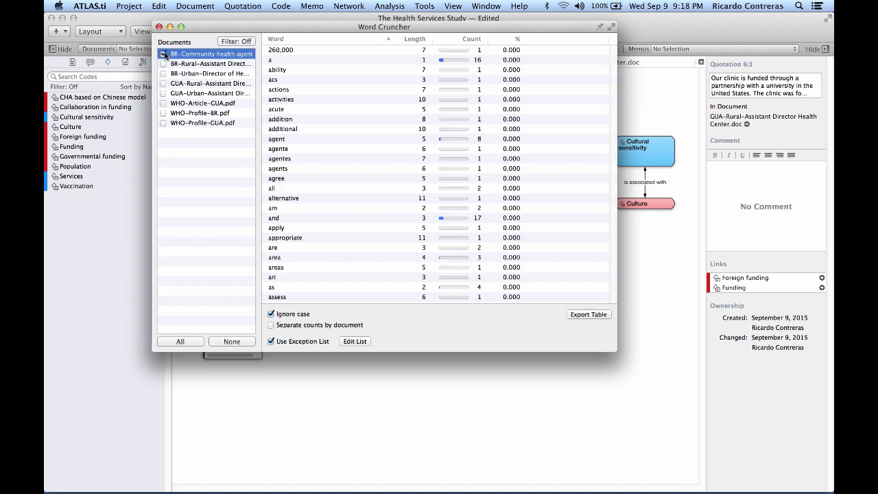
left_click(163, 123)
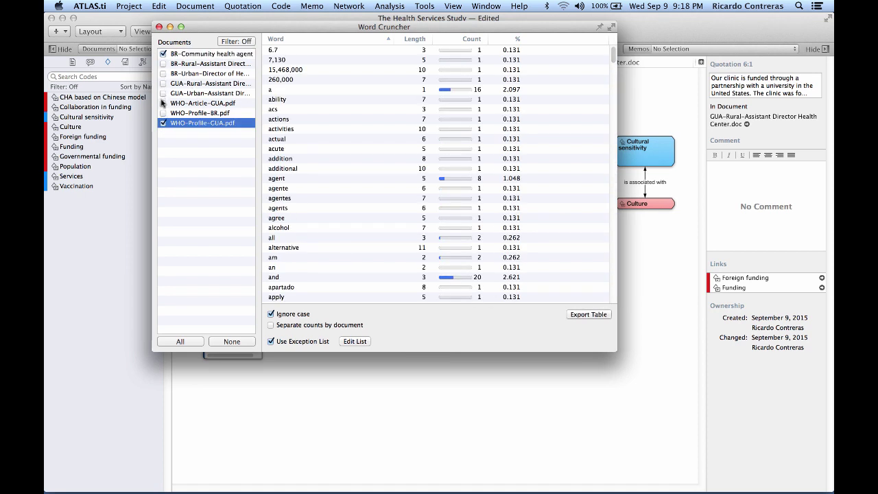
left_click(193, 341)
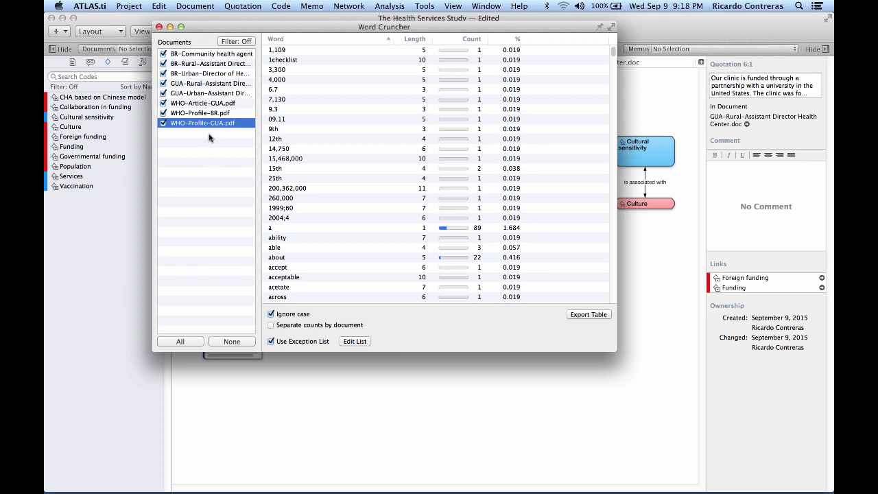
left_click(271, 325)
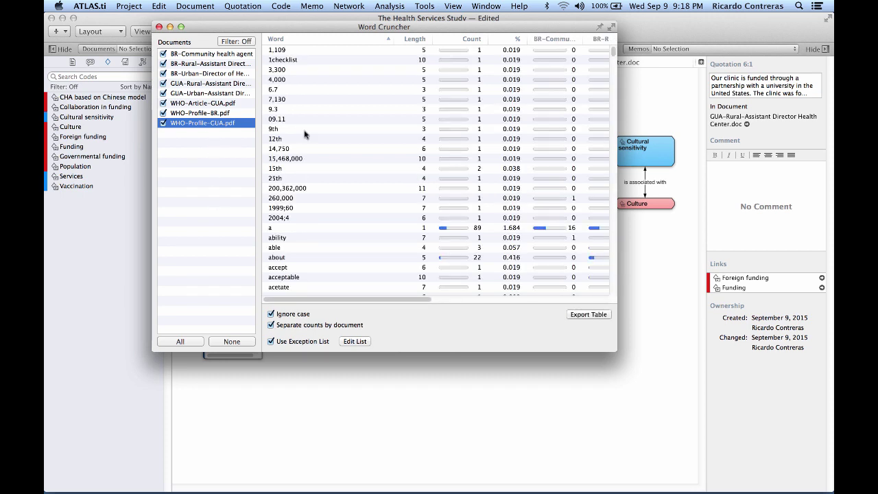
Add the word list entries from 1,109 through "a" to the Word Cruncher exceptions.
left_click(303, 50)
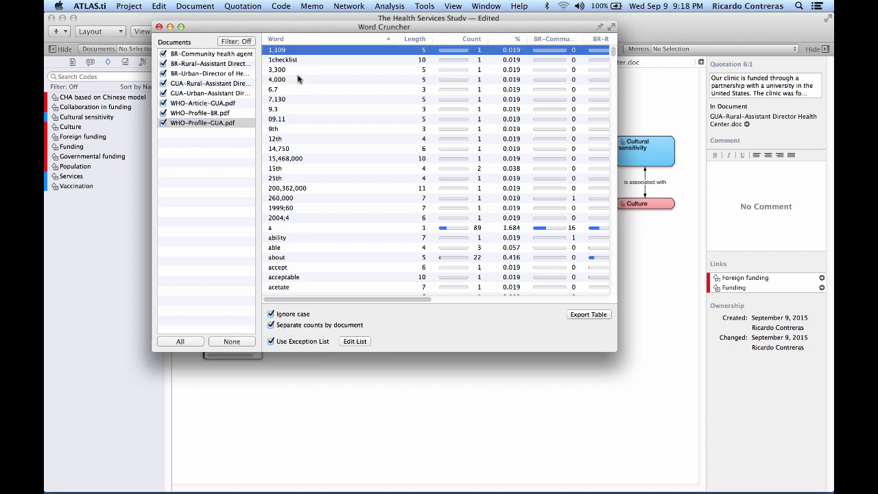
left_click(299, 228, "shift")
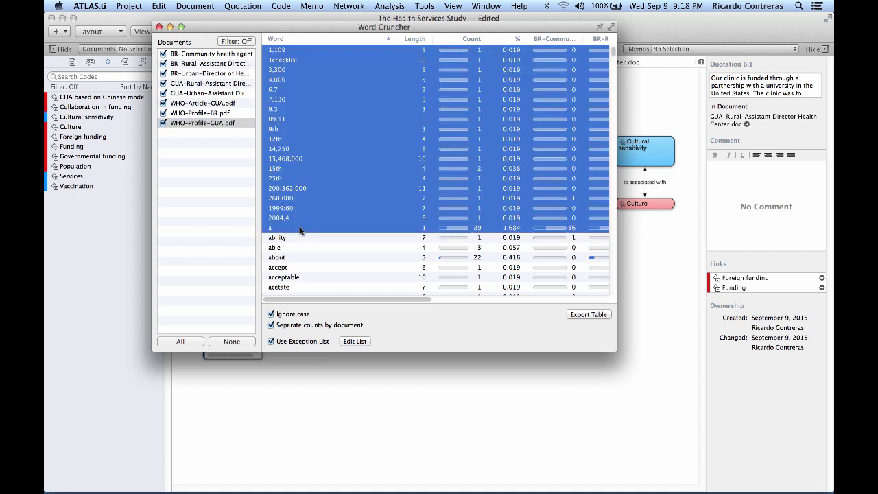
right_click(300, 227)
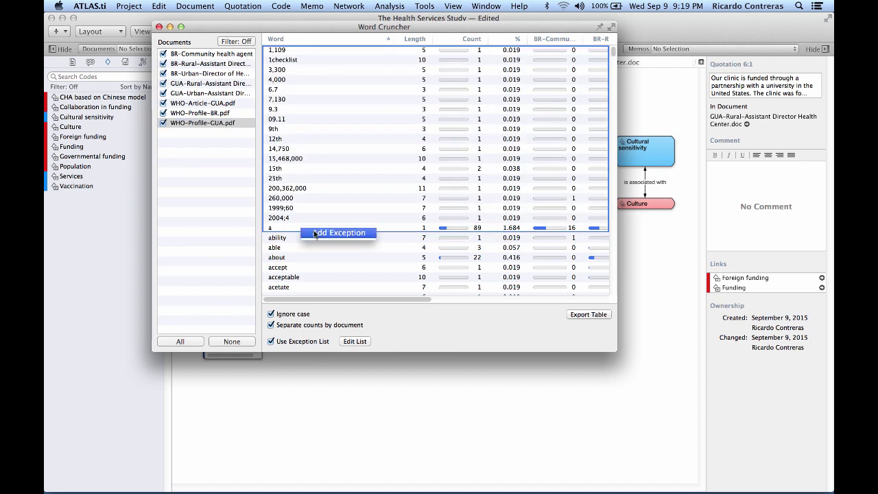
left_click(314, 233)
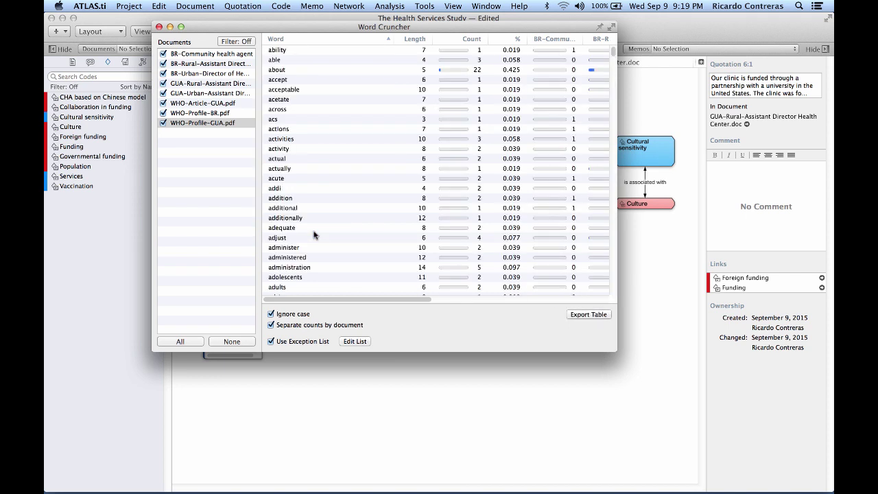
Sort the word list by count from highest to lowest and view the counts for each document.
left_click(415, 295)
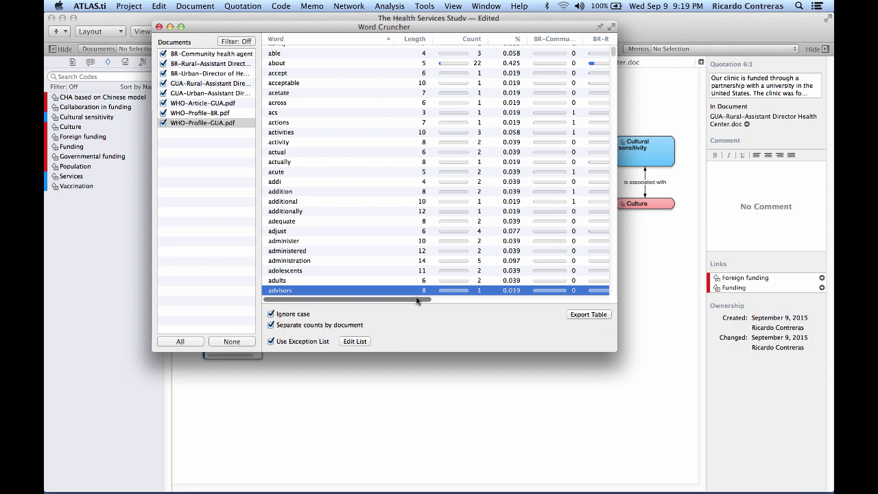
left_click_drag(417, 300, 381, 269)
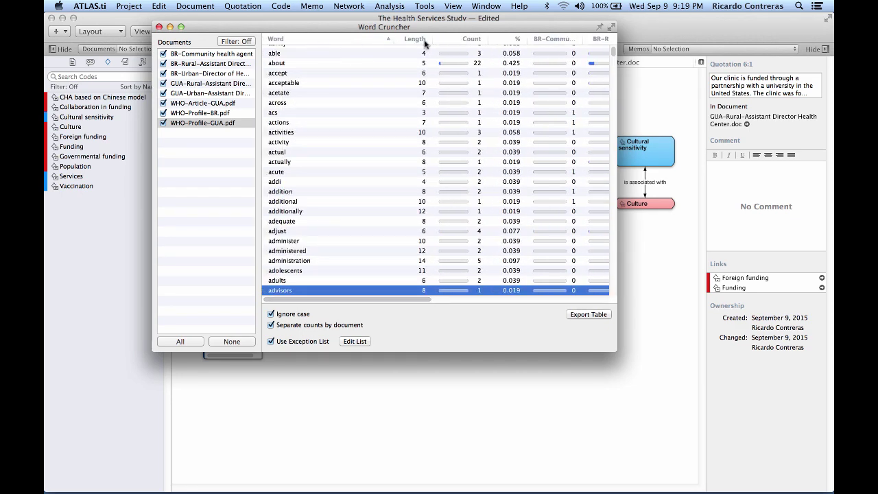
left_click(467, 40)
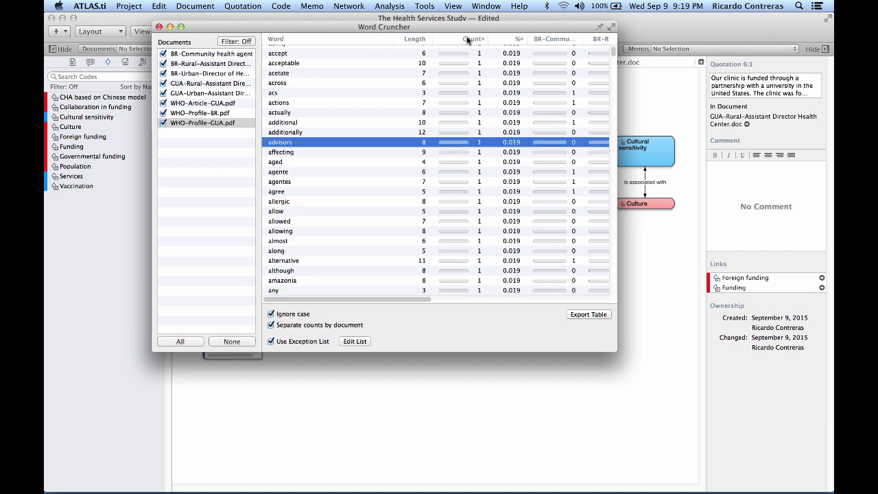
left_click(467, 39)
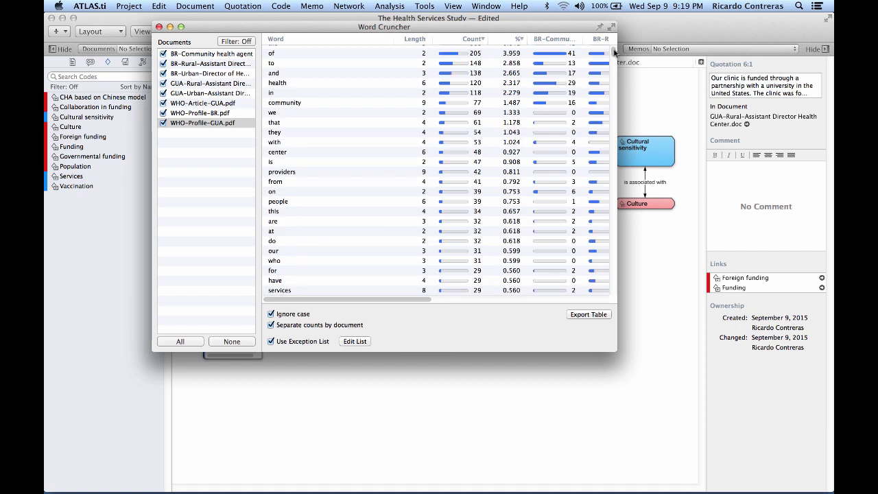
scroll(614, 51, "up", 1)
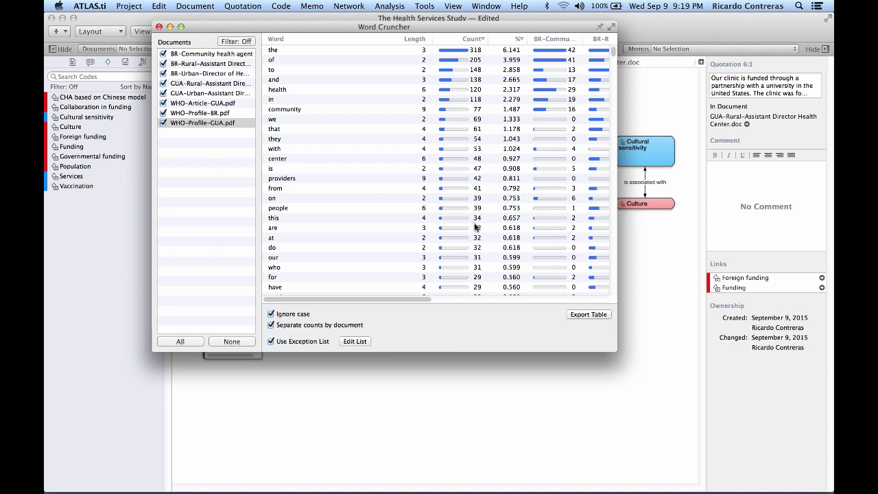
left_click_drag(398, 299, 486, 326)
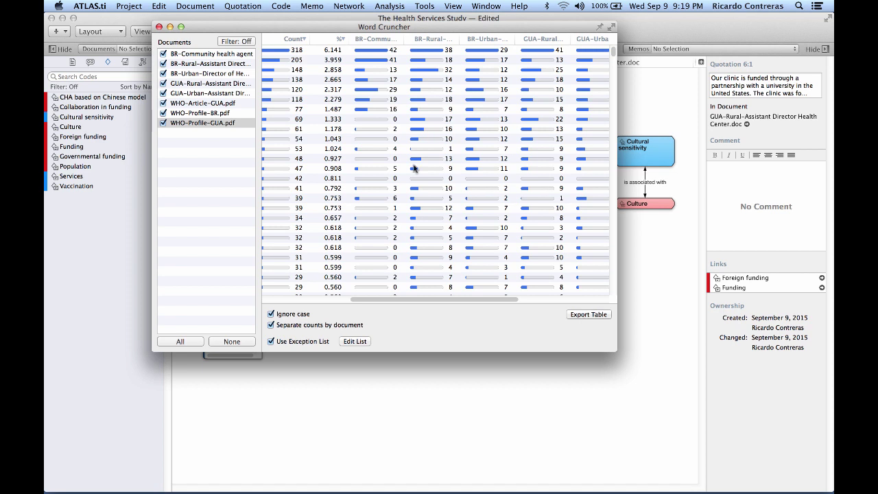
Filter the Word Cruncher document list to documents whose comment contains "healt" and select the BR-Community health agent document.
left_click(231, 43)
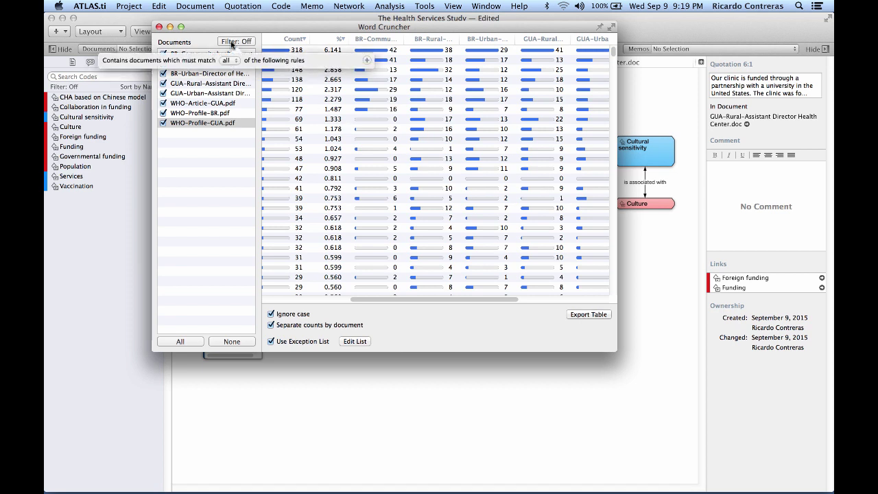
left_click(366, 60)
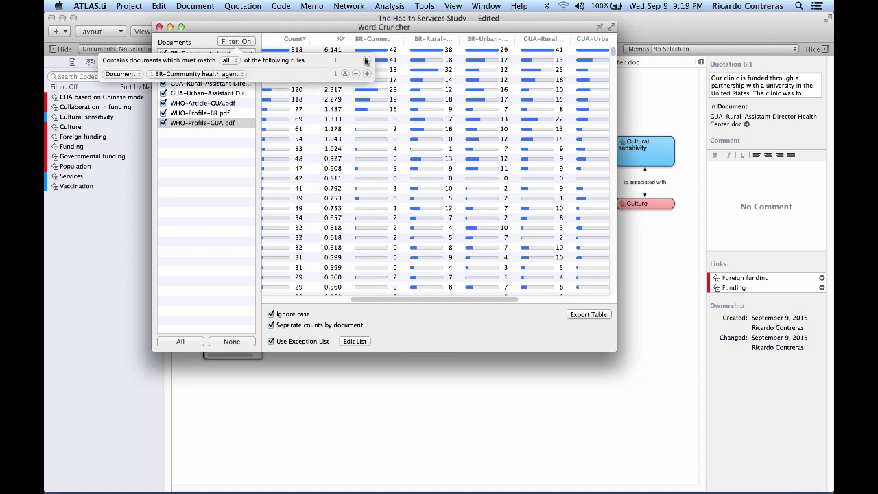
left_click(122, 74)
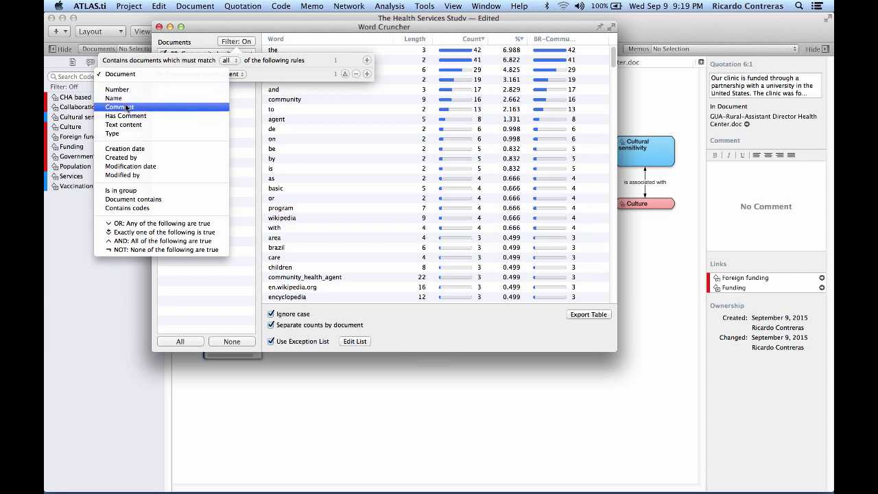
left_click(127, 108)
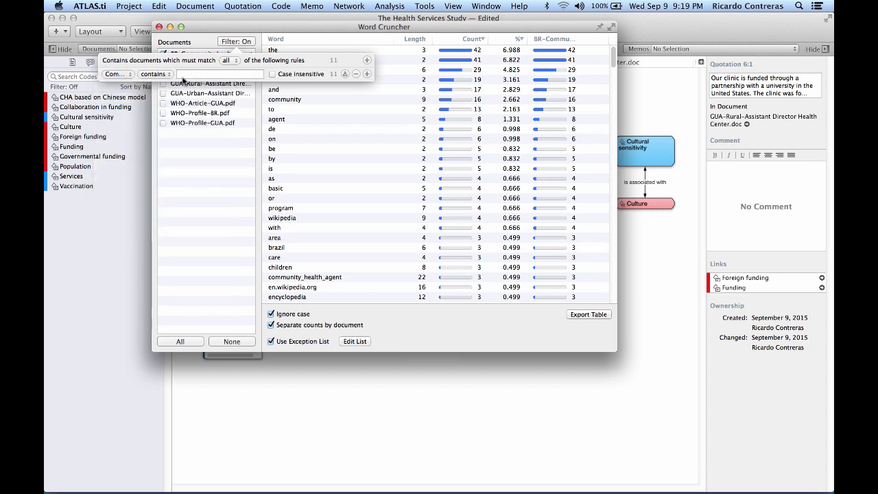
left_click(168, 76)
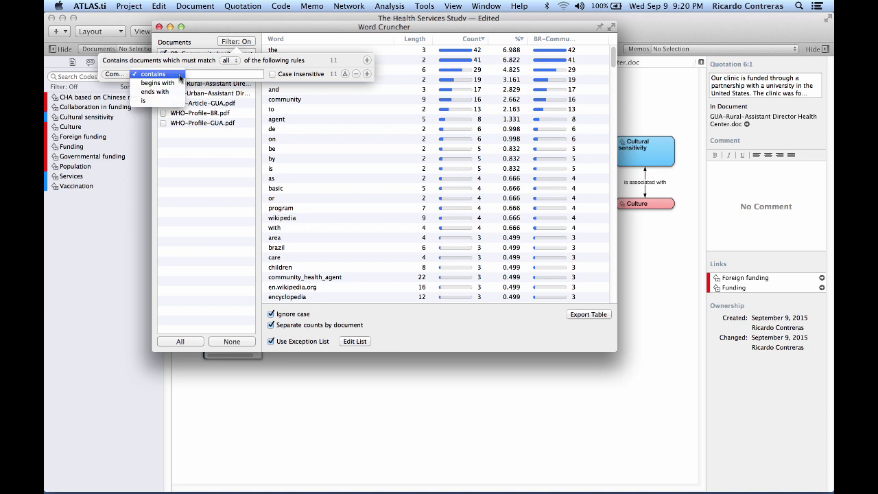
left_click(168, 75)
left_click(195, 74)
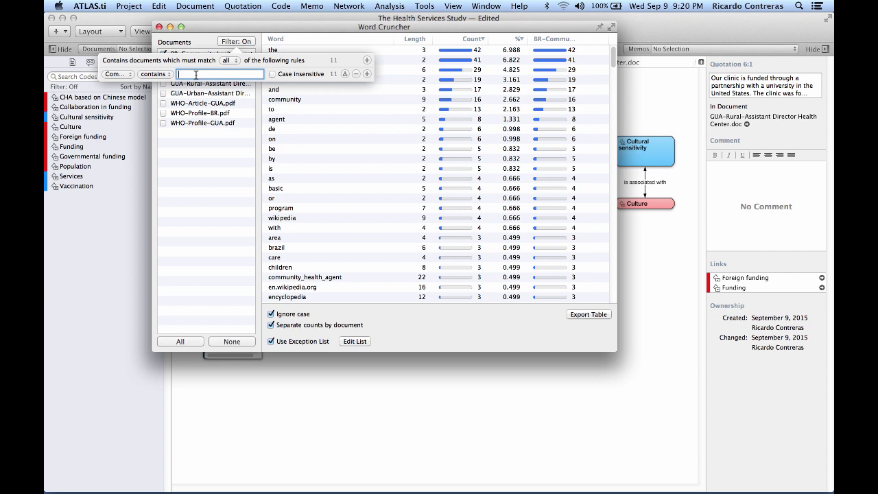
type("hea")
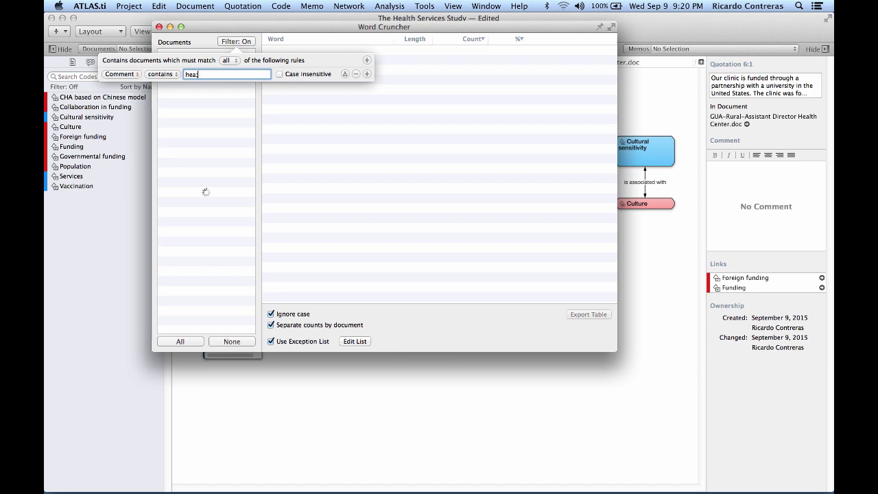
type("lt")
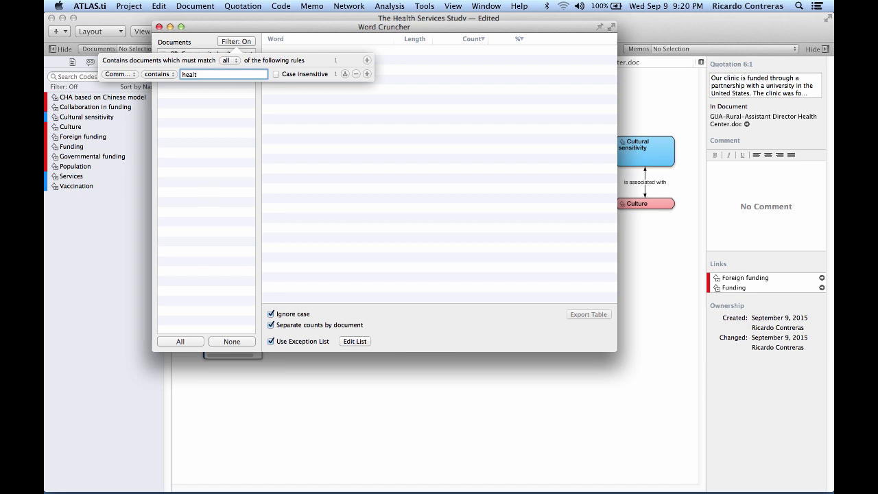
left_click(232, 99)
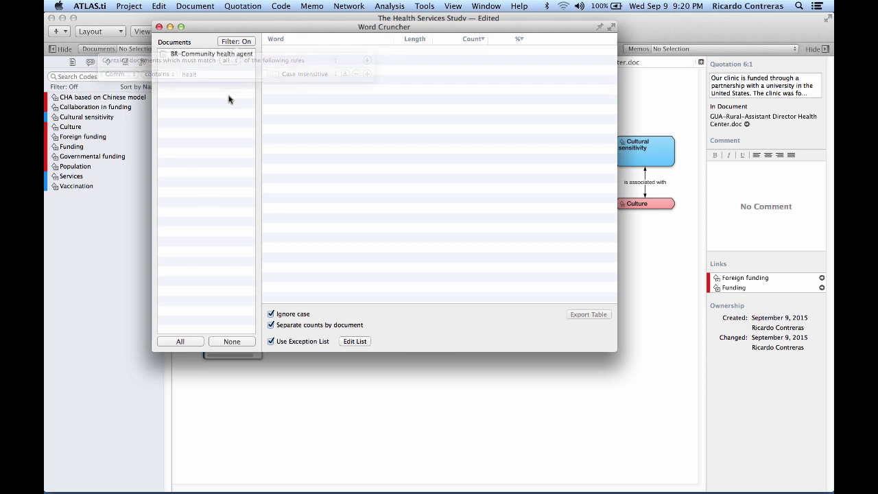
left_click(209, 54)
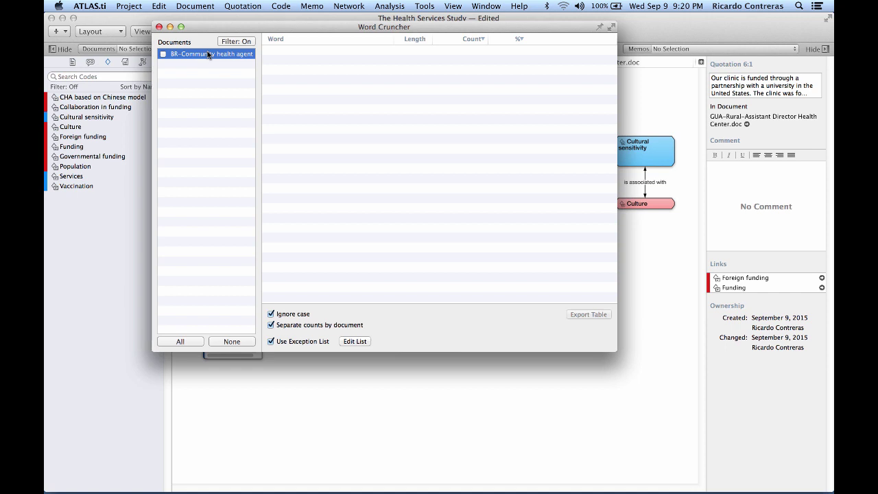
Remove the comment rule from the document filter and close Word Cruncher.
left_click(232, 41)
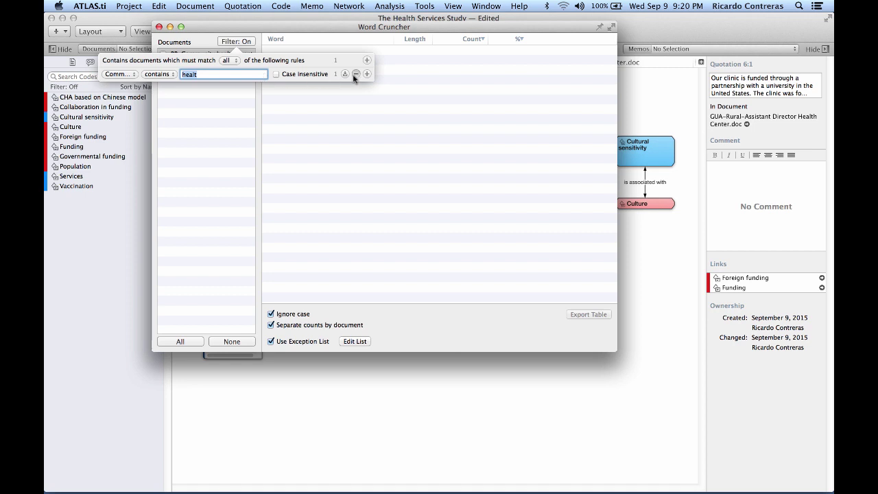
left_click(355, 74)
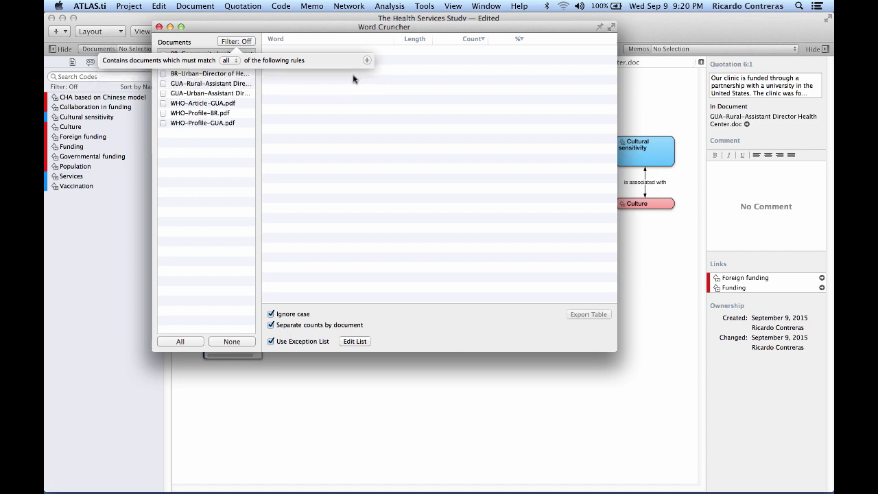
left_click(199, 154)
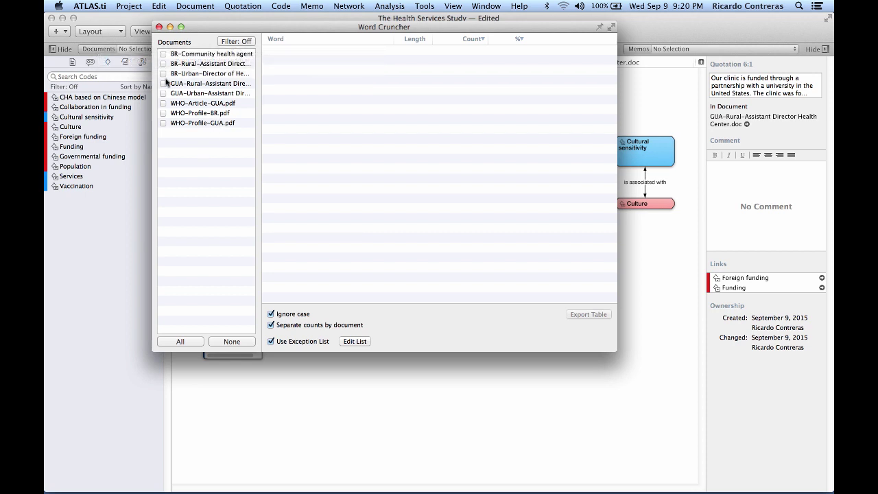
left_click(159, 27)
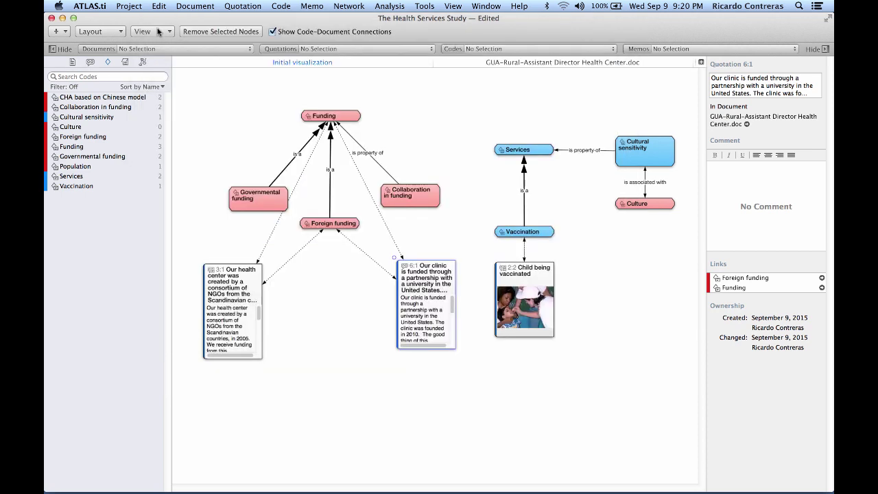
Open the Code Document Table and cross-tabulate the Funding code with the four BR documents and the GUA-Rural and GUA-Urban interviews.
left_click(385, 8)
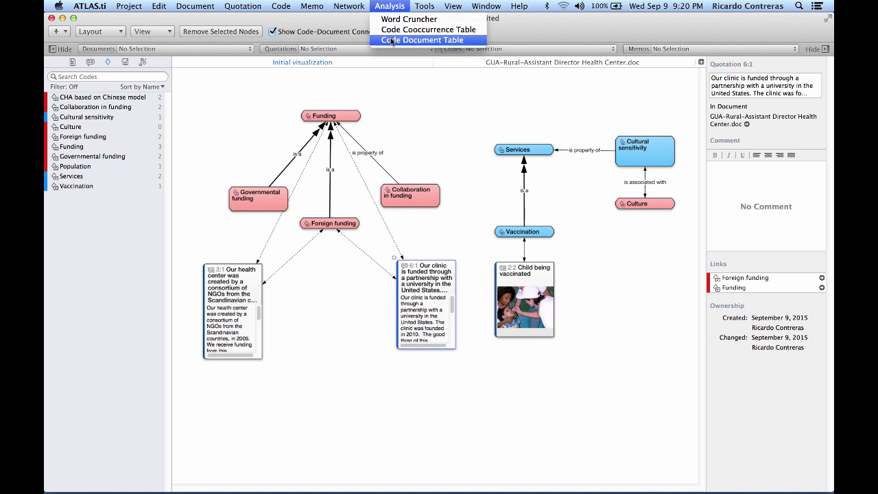
left_click(391, 41)
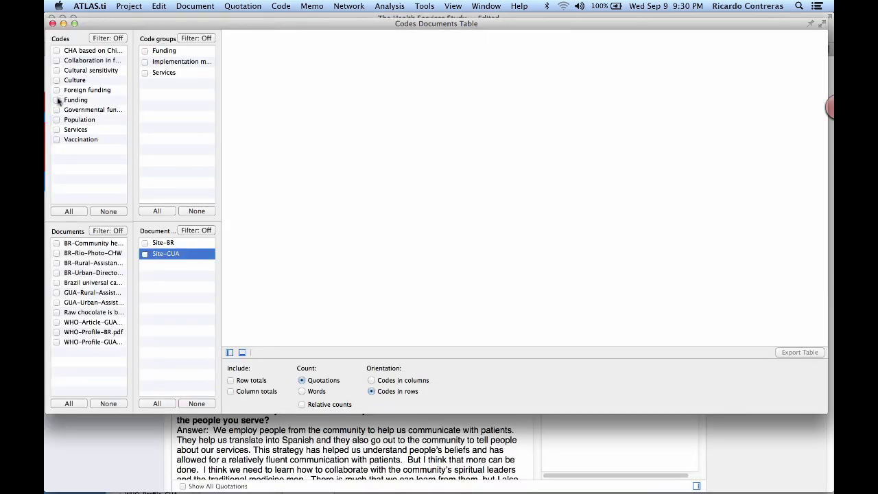
left_click(58, 101)
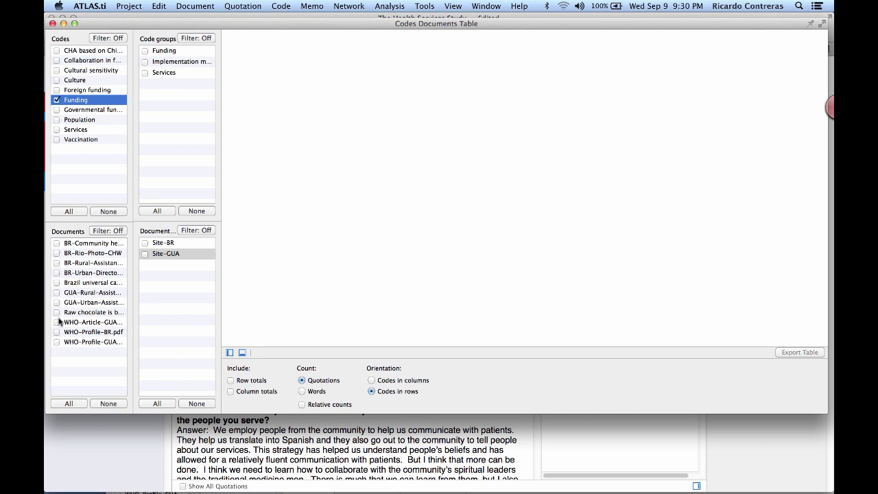
left_click(57, 243)
left_click(57, 253)
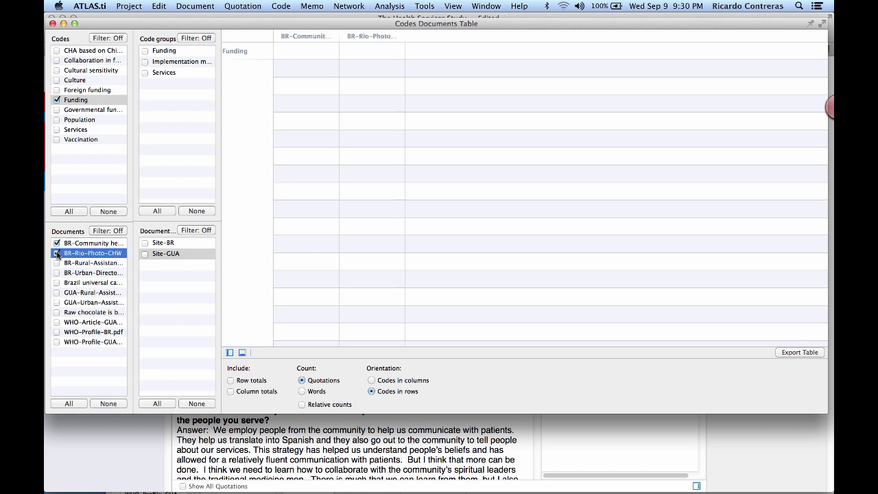
left_click(57, 263)
left_click(57, 272)
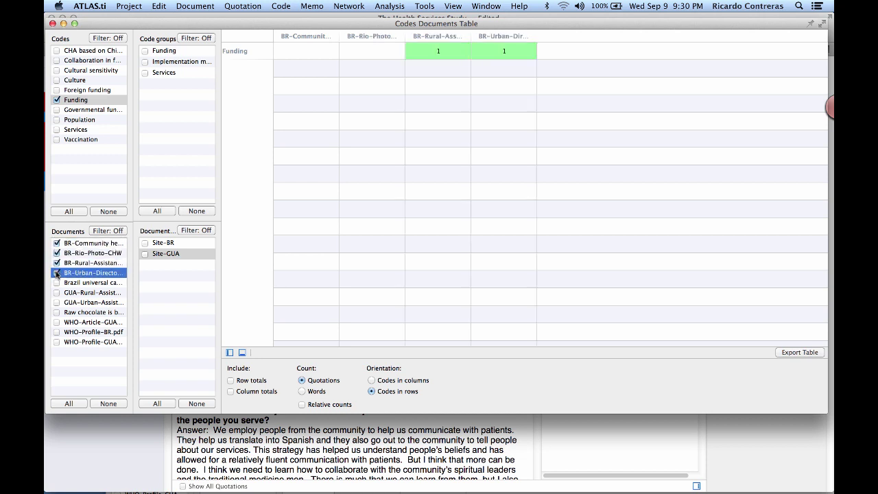
left_click(57, 292)
left_click(57, 302)
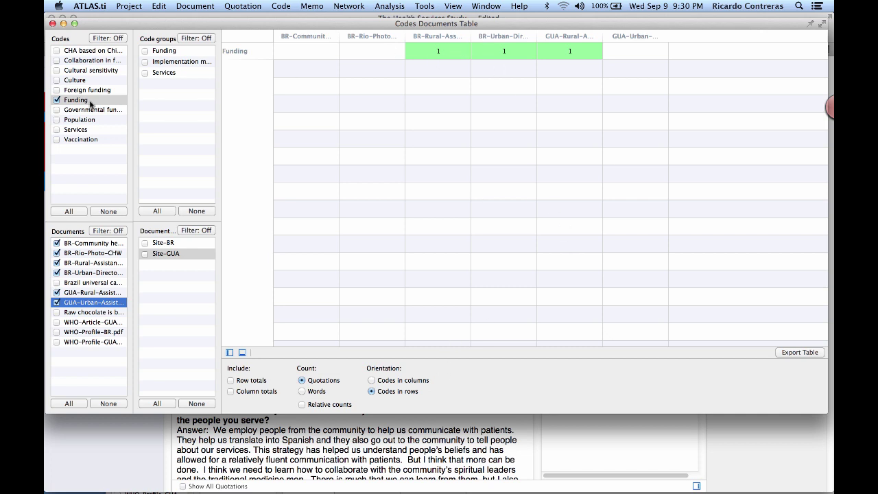
Add the Governmental funding and Foreign funding codes to the table.
left_click(69, 112)
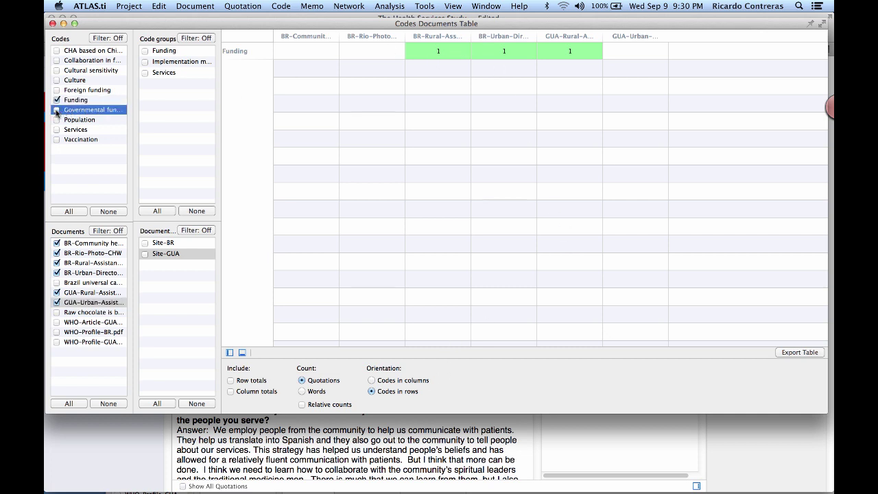
left_click(57, 109)
left_click(57, 90)
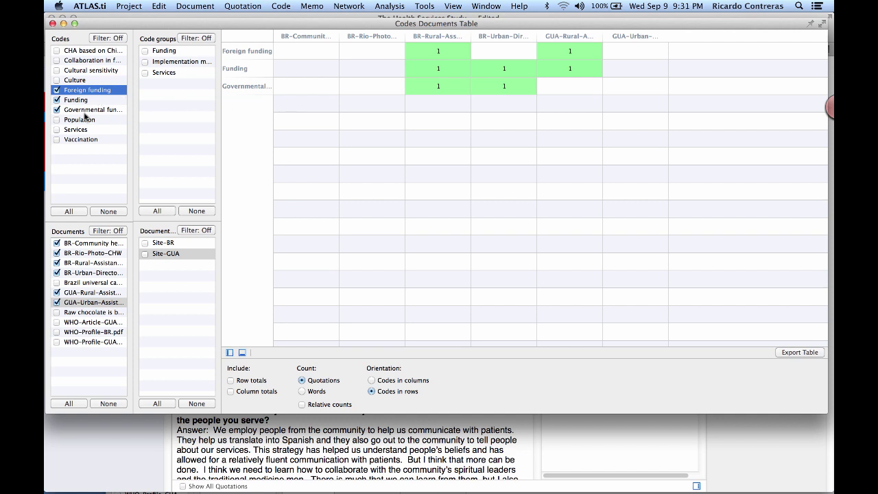
Filter the table's code list to codes that have the color Light Blue.
left_click(115, 38)
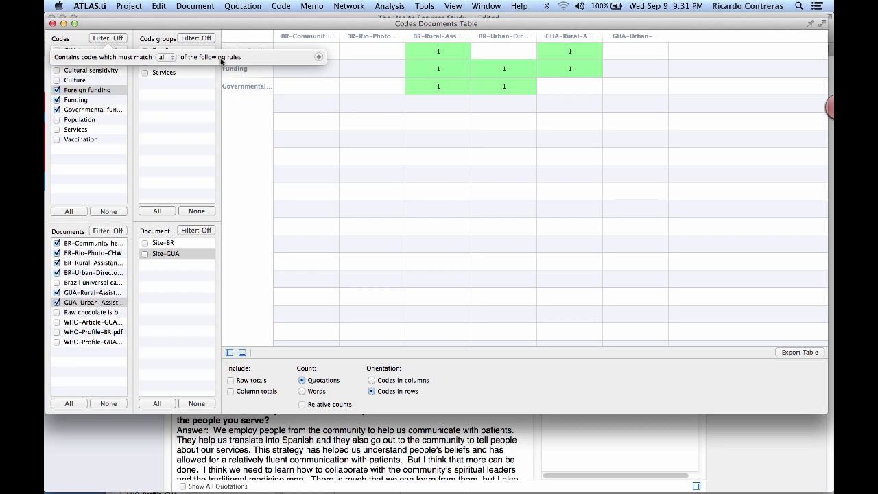
left_click(319, 57)
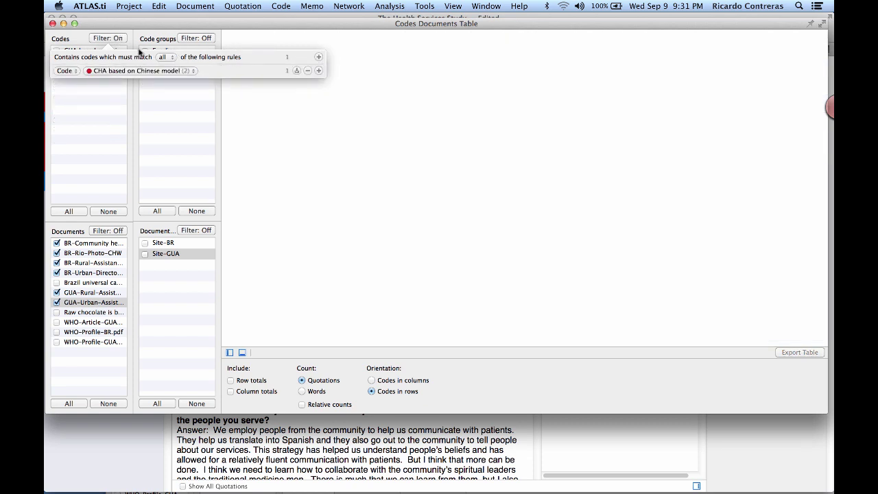
left_click(67, 71)
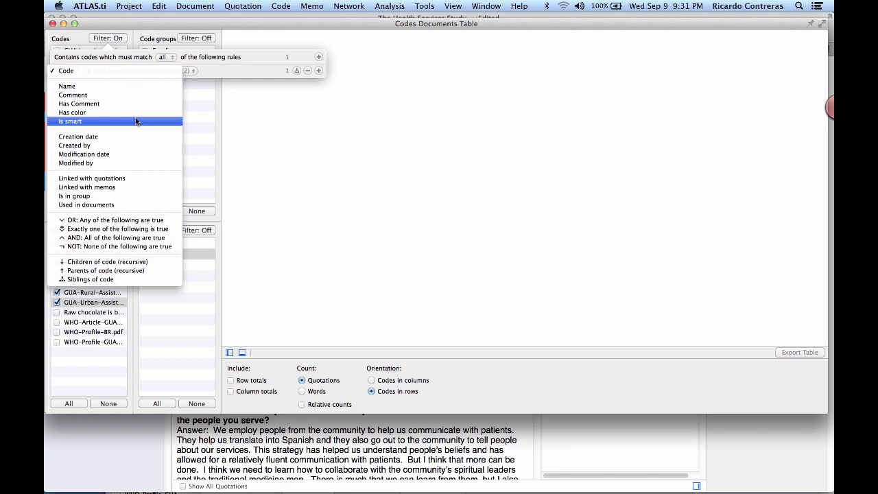
left_click(87, 113)
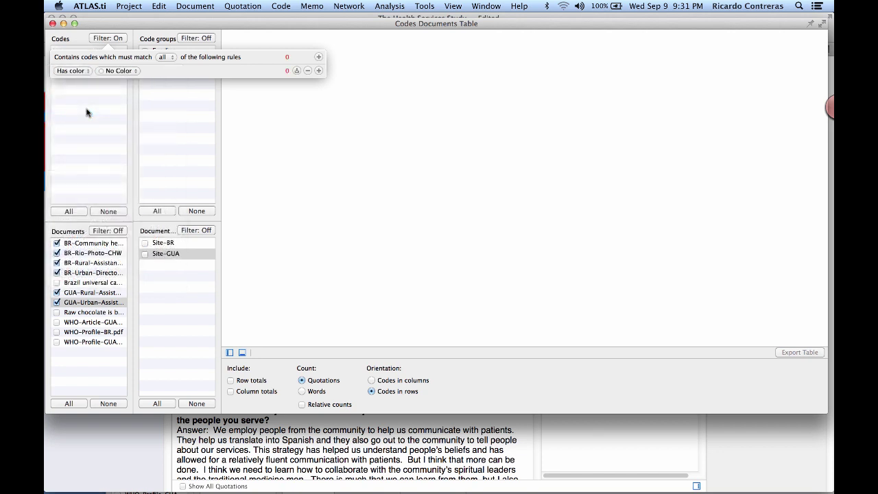
left_click(117, 70)
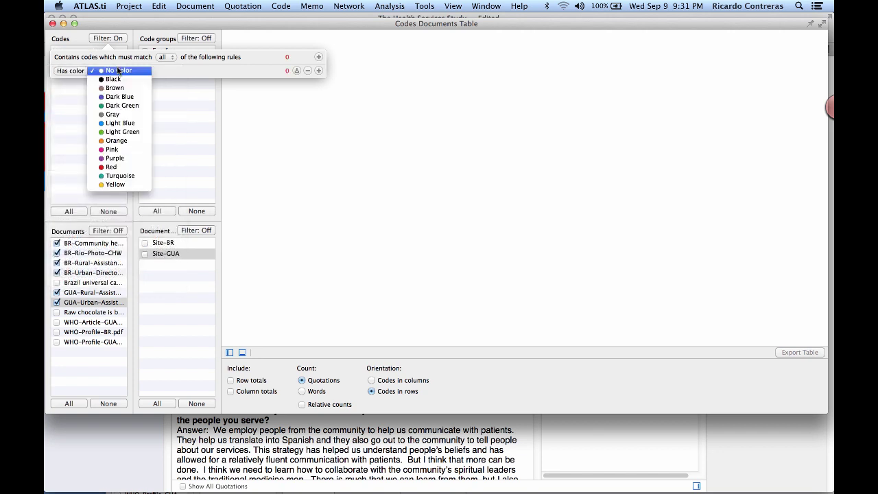
left_click(110, 123)
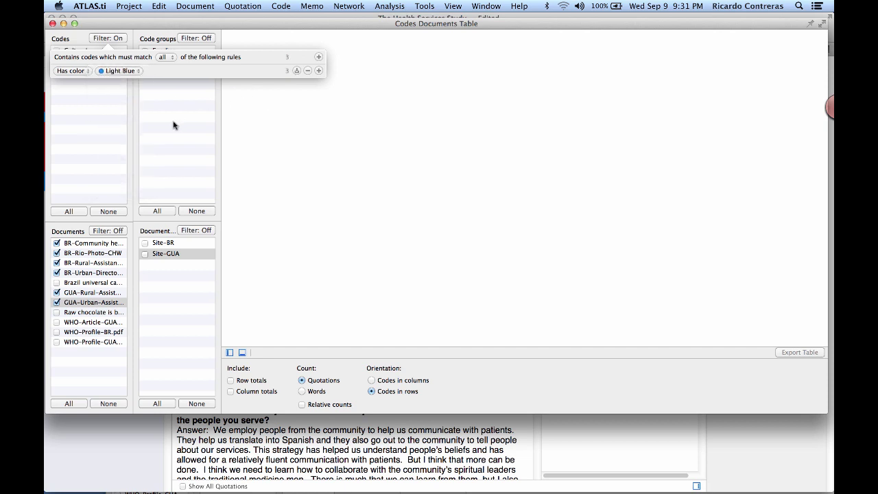
left_click(107, 122)
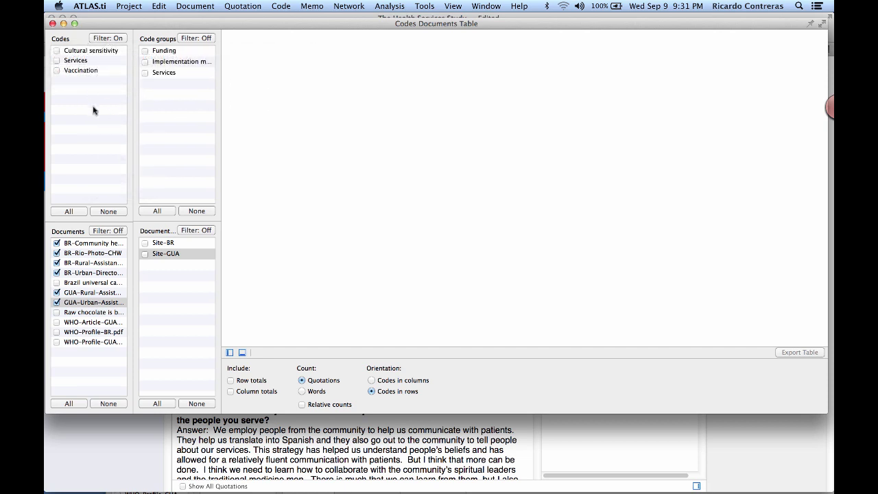
Remove the color rule from the code filter and include the Foreign funding and Funding codes in the table.
left_click(111, 39)
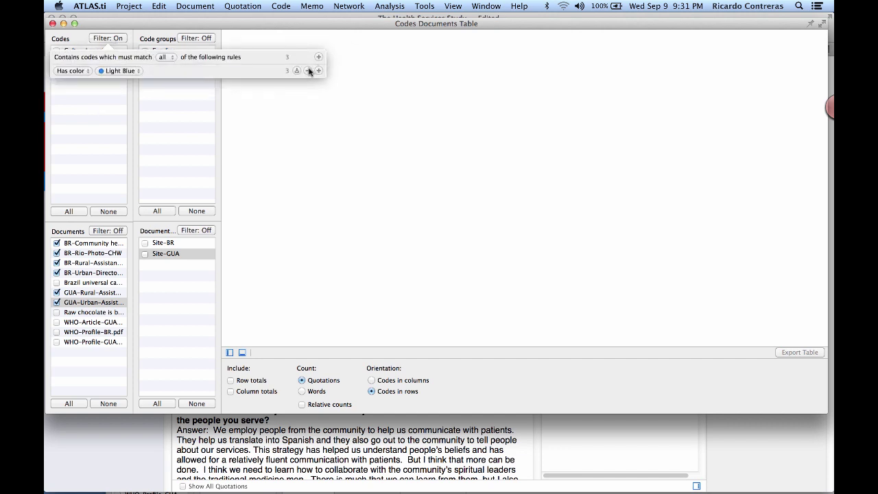
left_click(308, 70)
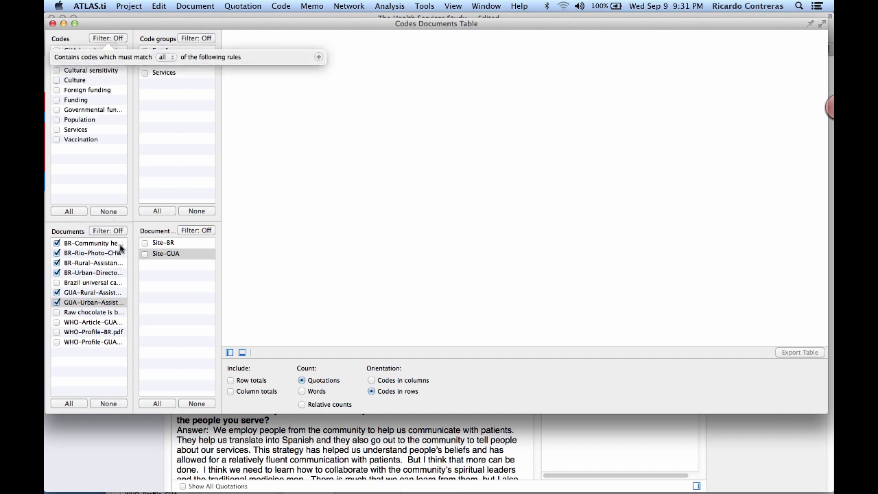
left_click(57, 90)
left_click(56, 99)
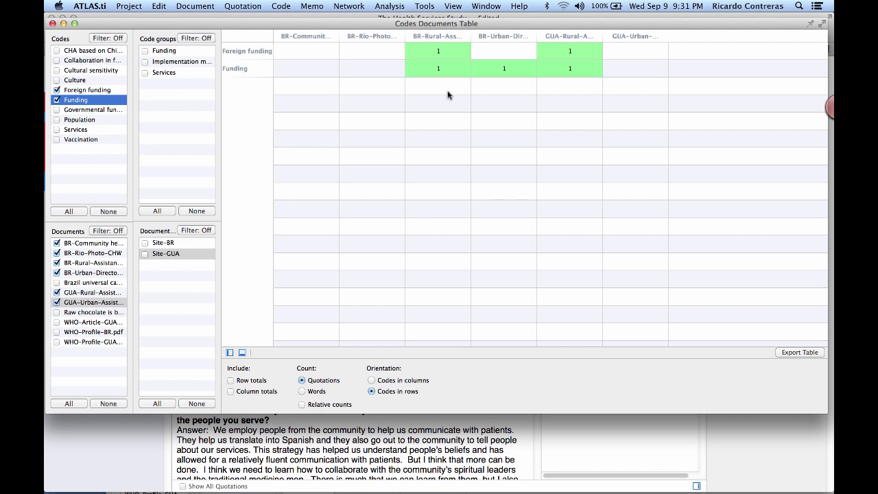
Set the table to count words instead of quotations, and close the Codes Documents Table.
left_click(303, 391)
left_click(52, 23)
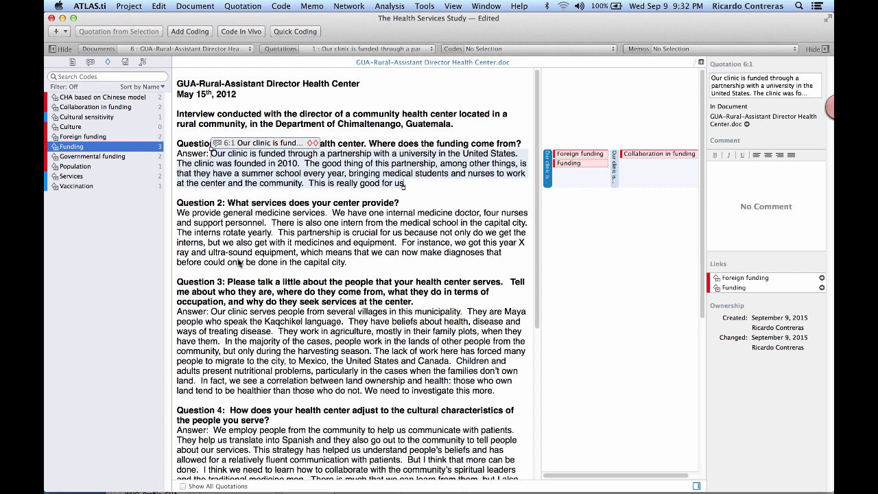
Close The Health Services Study project and open the Code Cooccurrence Table for the Latin American Study.
key("super+w")
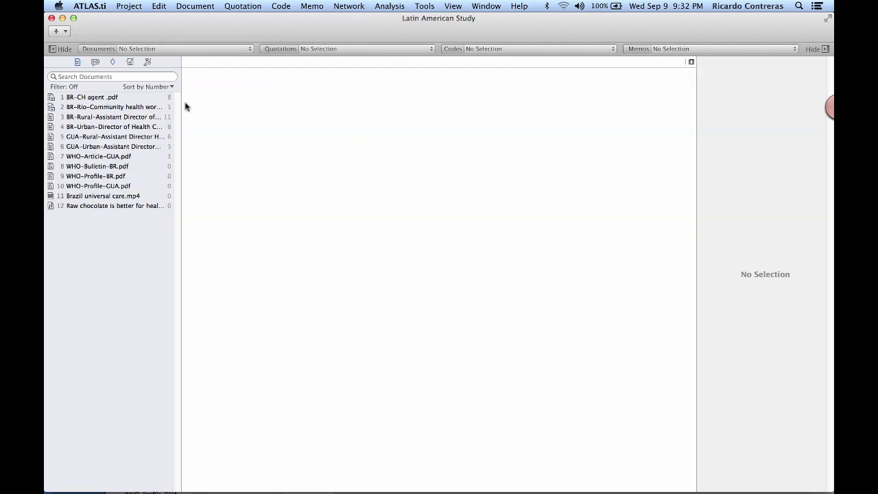
left_click(390, 6)
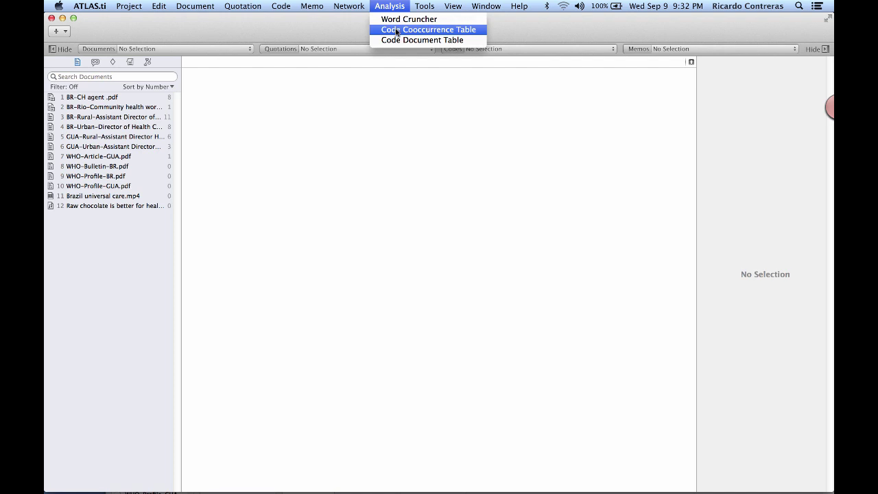
left_click(396, 31)
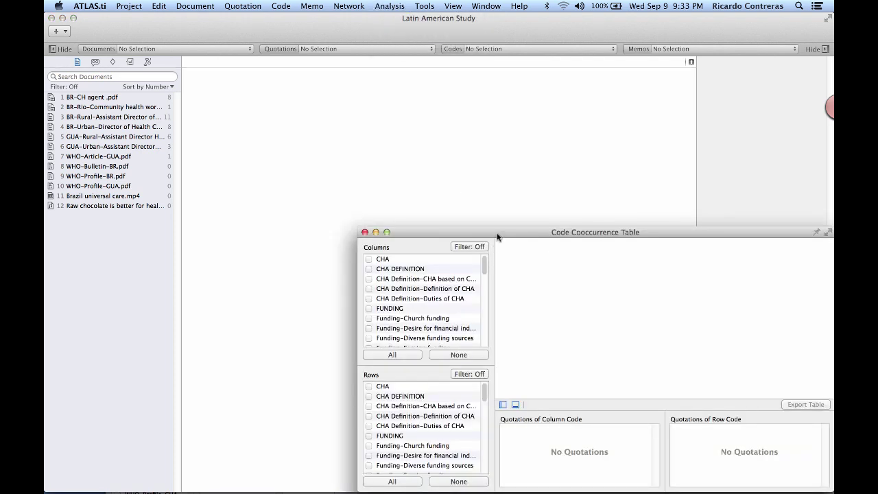
left_click_drag(497, 237, 373, 147)
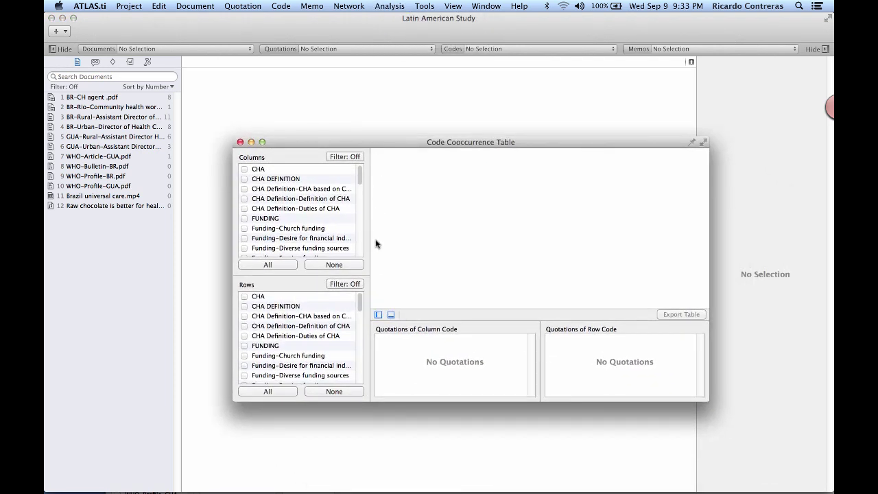
Widen the code lists and include all codes as both columns and rows of the cooccurrence table.
left_click_drag(369, 243, 397, 238)
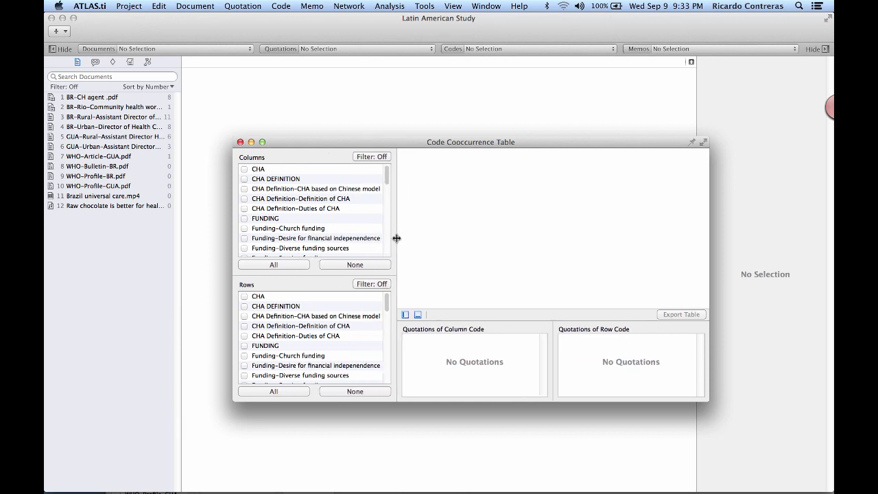
left_click(275, 266)
left_click(274, 391)
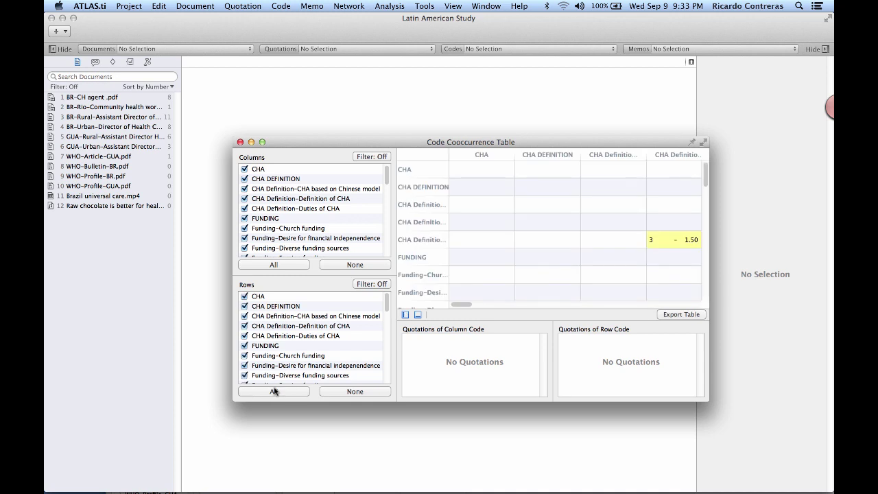
Display the quotations behind the cooccurrence of the Funding-Foreign funding column and the Funding-State funding row.
mouse_move(462, 304)
left_mouse_down()
mouse_move(594, 304)
mouse_move(638, 290)
mouse_move(624, 298)
mouse_move(515, 291)
left_mouse_up()
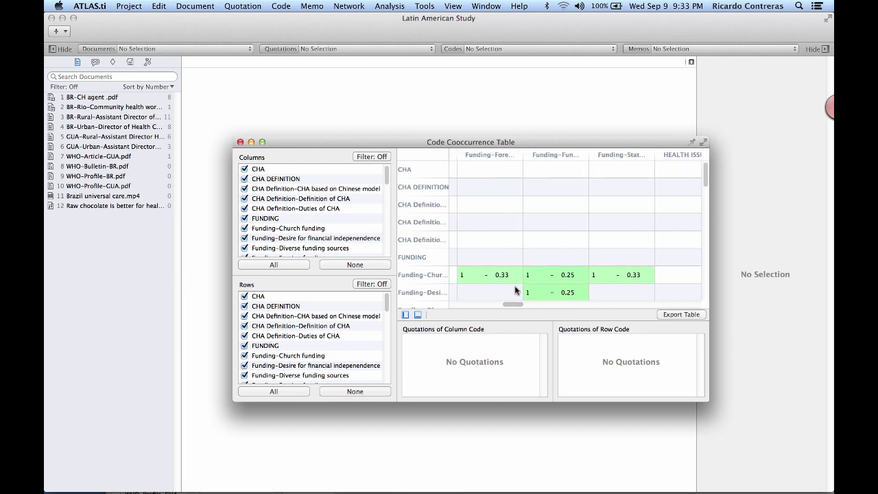
left_click_drag(705, 185, 705, 203)
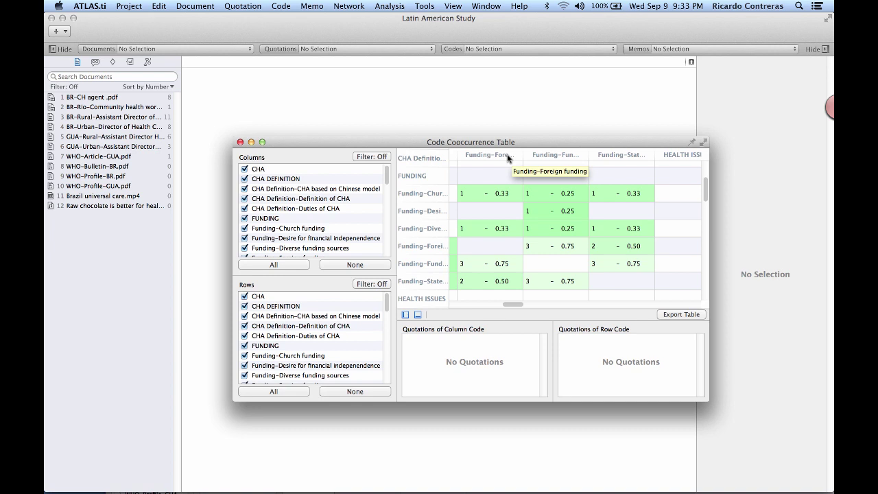
left_click(472, 281)
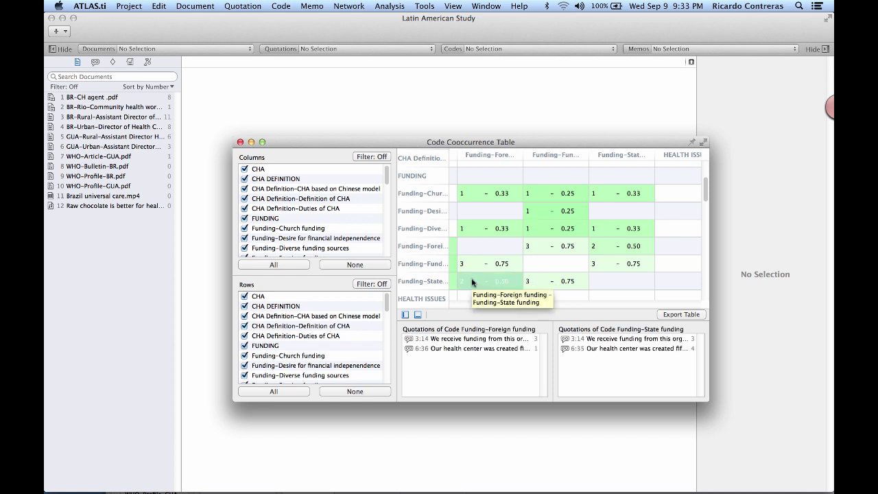